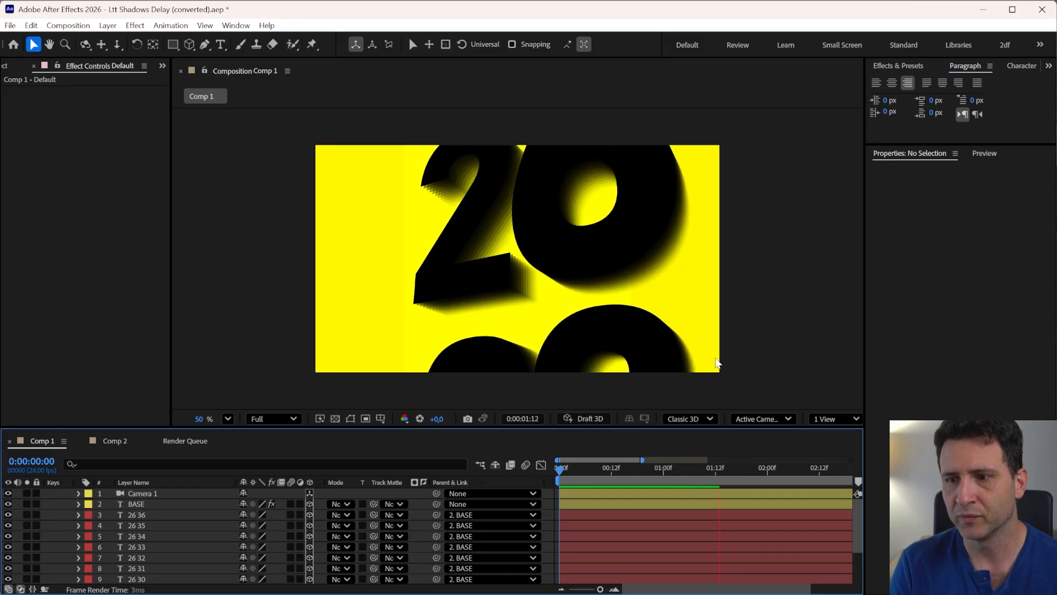
# Preview the animation by playing it and scrubbing the timeline at different zoom levels
pyautogui.press('space')
pyautogui.moveTo(629, 480); pyautogui.dragTo(688, 466)
pyautogui.scroll(-2, 573, 341)
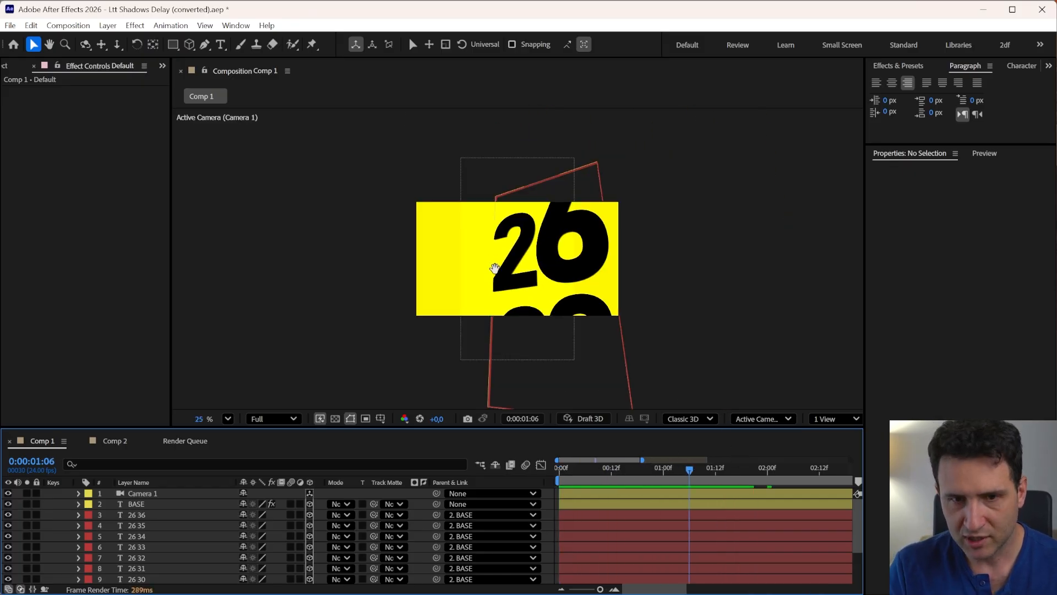
pyautogui.moveTo(541, 321); pyautogui.dragTo(541, 330)
pyautogui.press('v')
pyautogui.moveTo(692, 469); pyautogui.dragTo(748, 469)
pyautogui.press('-')
pyautogui.press('-')
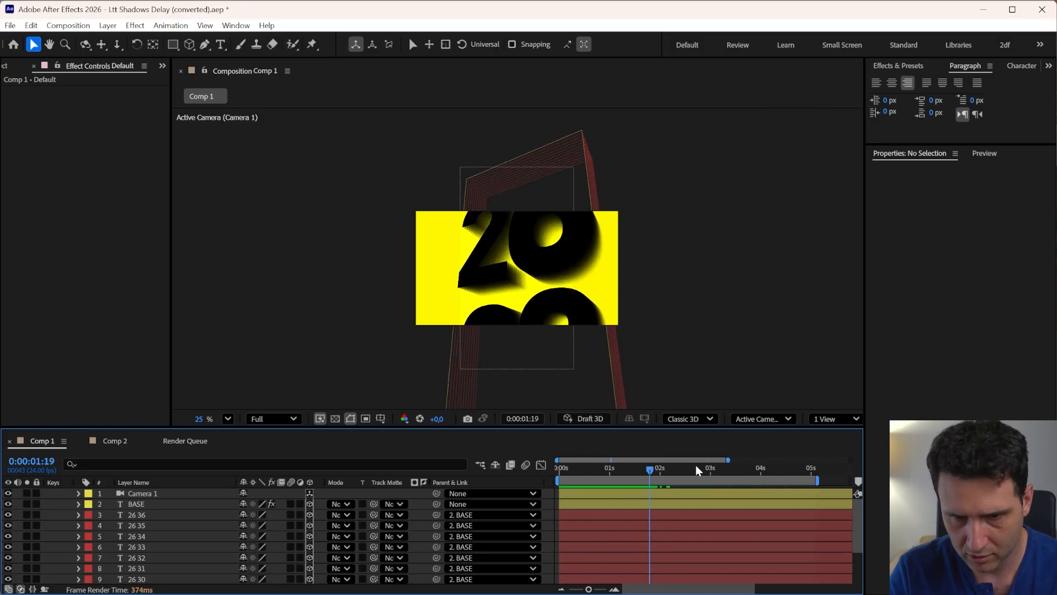
pyautogui.moveTo(620, 472); pyautogui.dragTo(668, 492)
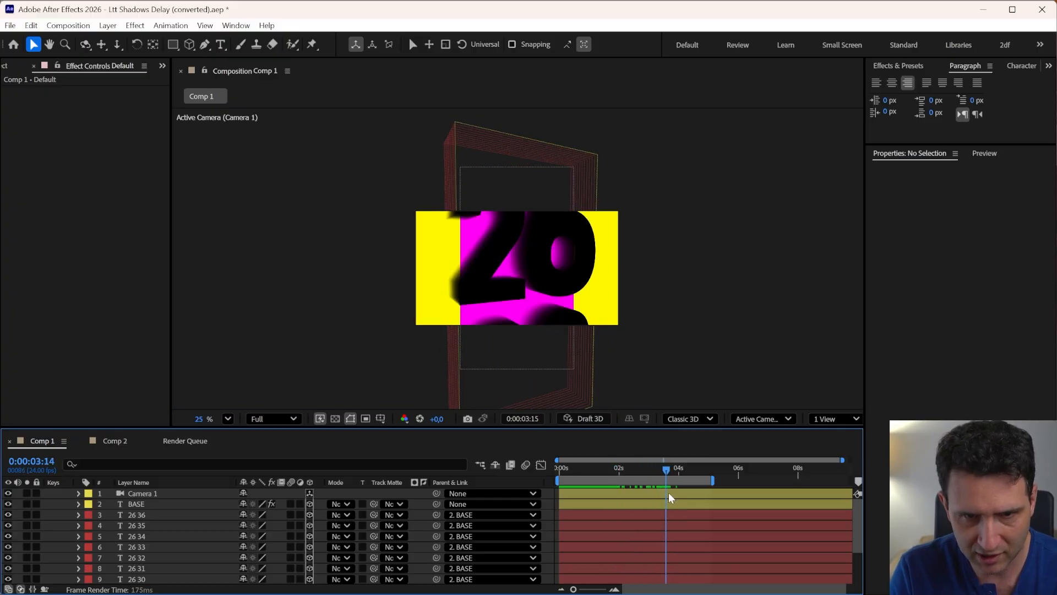
# Add a 3D null object and parent Camera 1 to it
pyautogui.click(137, 496)
pyautogui.press('u')
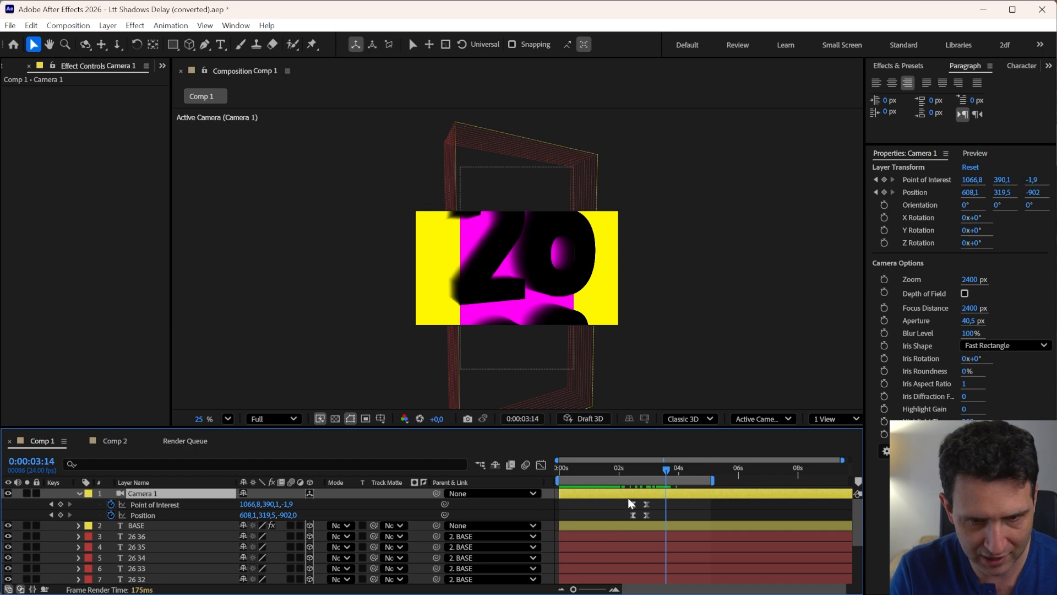
pyautogui.hotkey('ctrl', 'alt', 'shift', 'y')
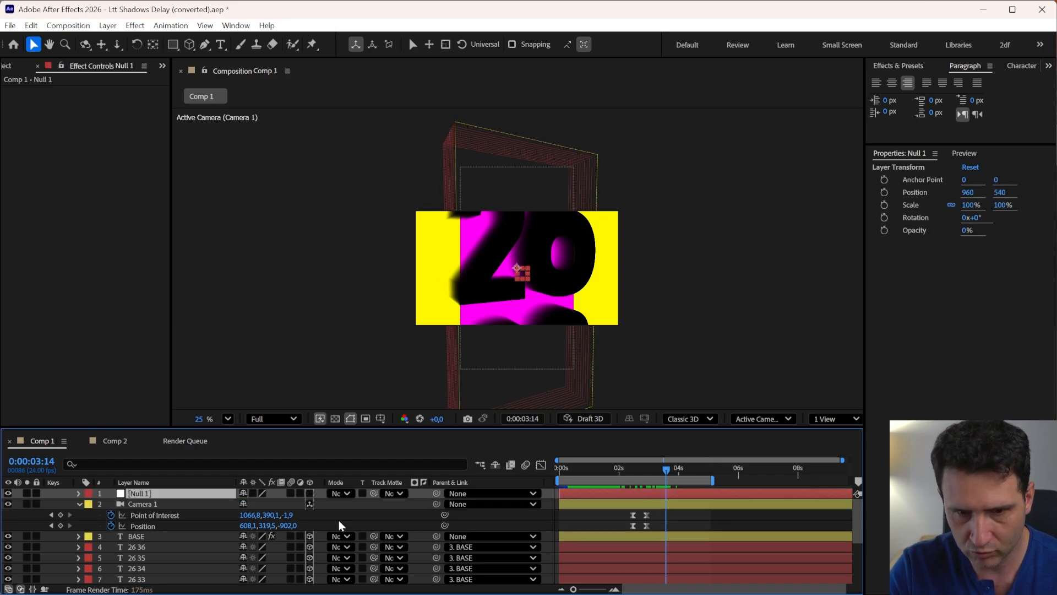
pyautogui.moveTo(436, 504); pyautogui.dragTo(165, 497)
pyautogui.click(310, 494)
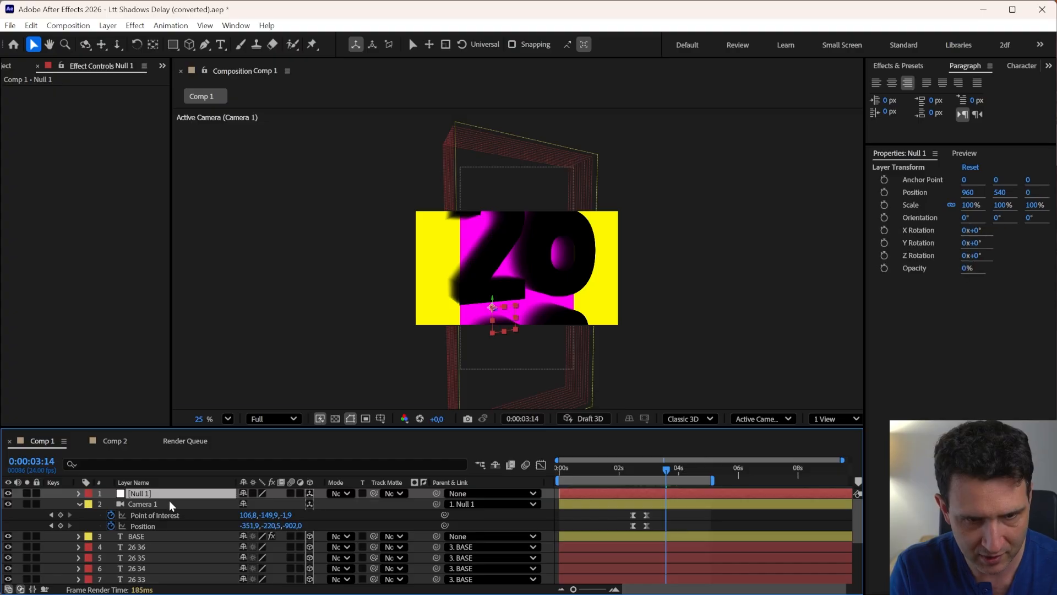
# Move Null 1 to position 673, 540, -536 to reframe the camera's view of the numbers
pyautogui.click(147, 493)
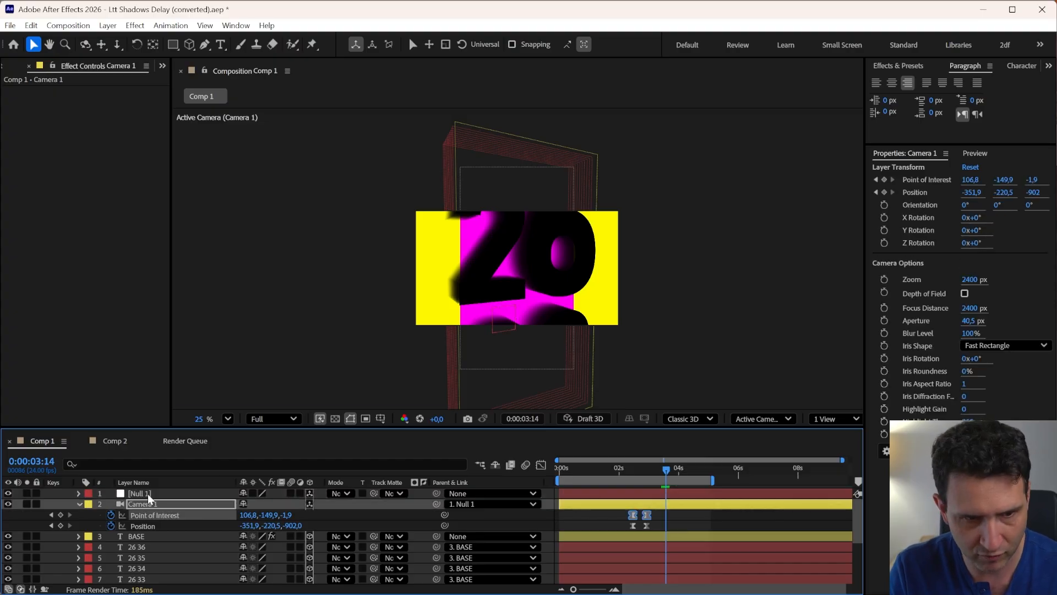
pyautogui.press('p')
pyautogui.moveTo(285, 504); pyautogui.dragTo(353, 390)
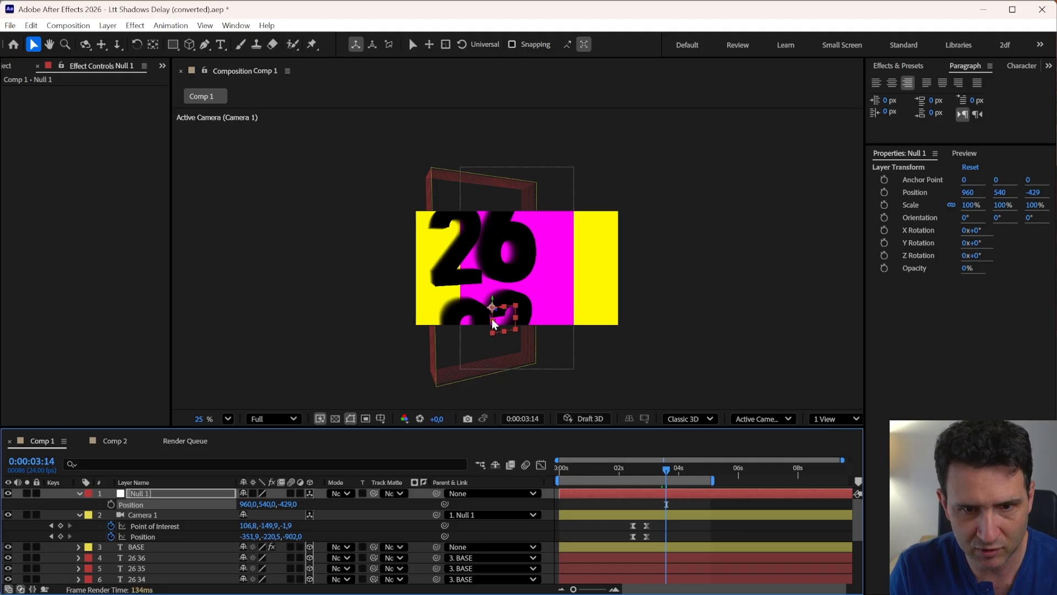
pyautogui.moveTo(493, 322); pyautogui.dragTo(537, 329)
pyautogui.hotkey('ctrl', 'z')
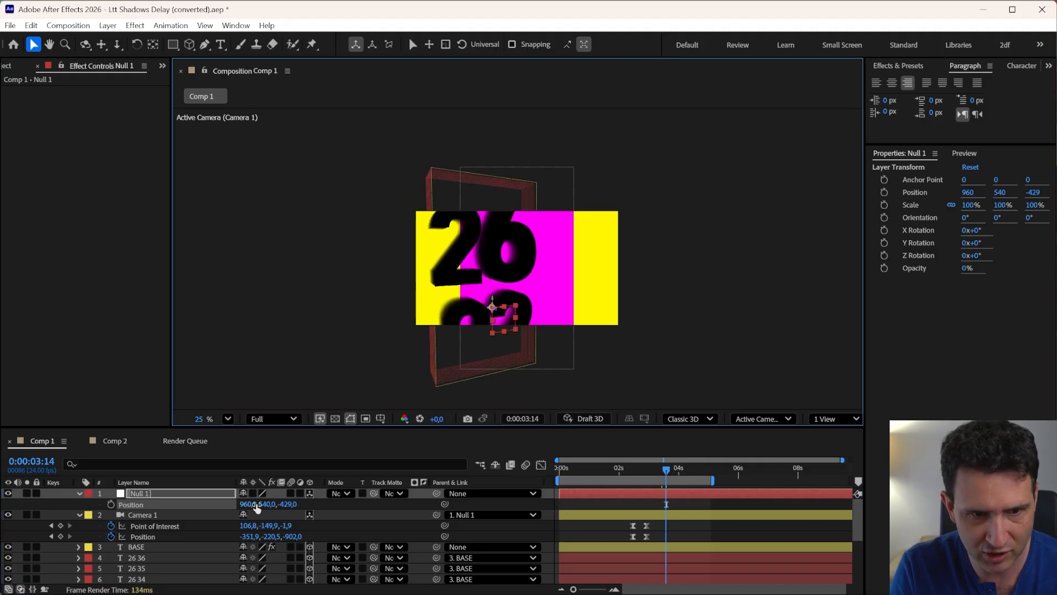
pyautogui.moveTo(287, 504); pyautogui.dragTo(60, 502)
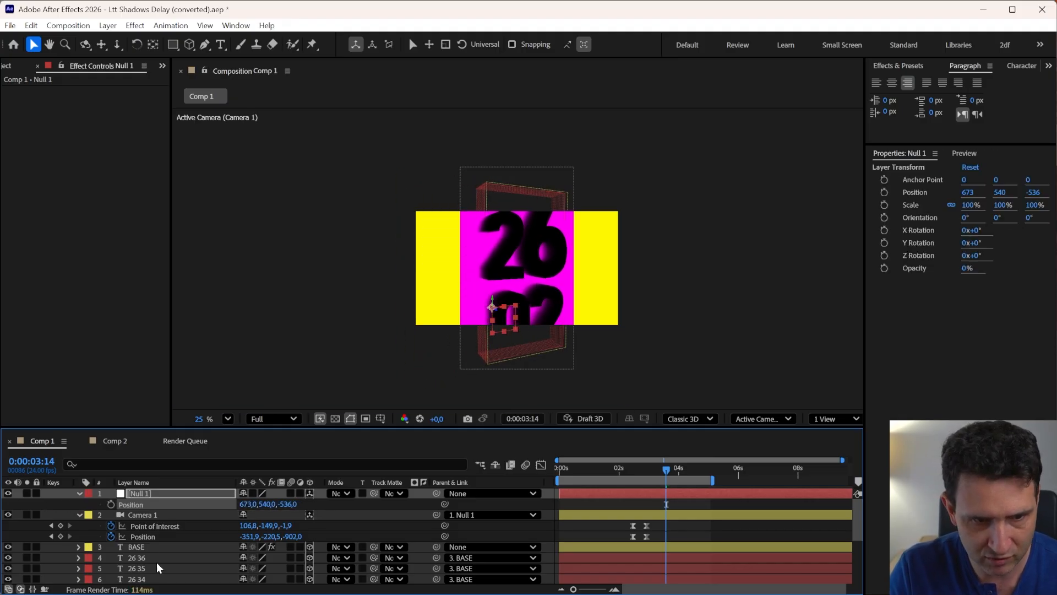
# Set Shape Layer 1's rectangle size to 1920 by 1080
pyautogui.press('space')
pyautogui.scroll(-3, 154, 570)
pyautogui.click(145, 577)
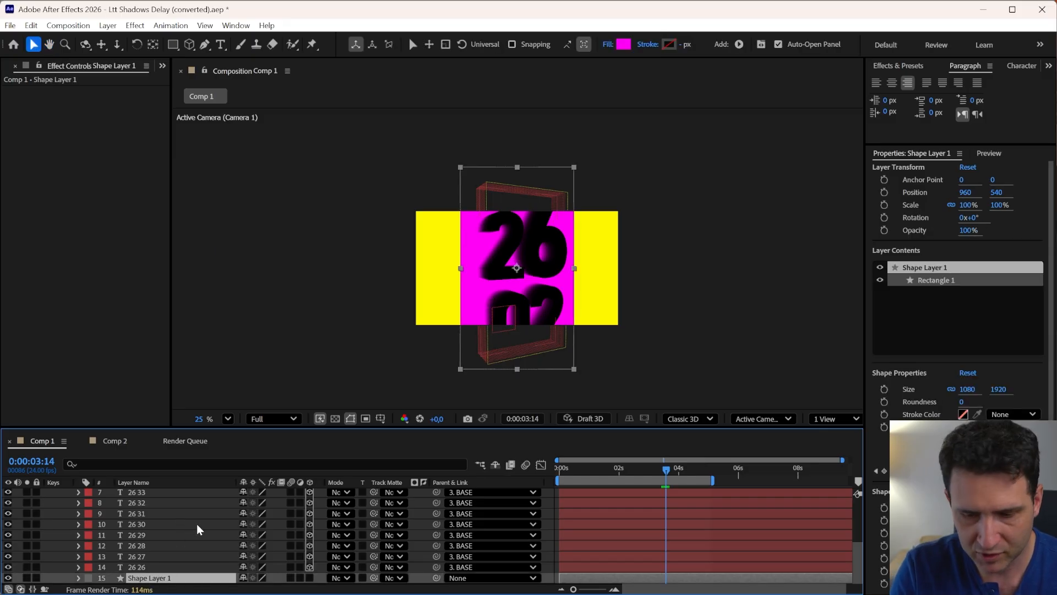
pyautogui.press('u')
pyautogui.press('u')
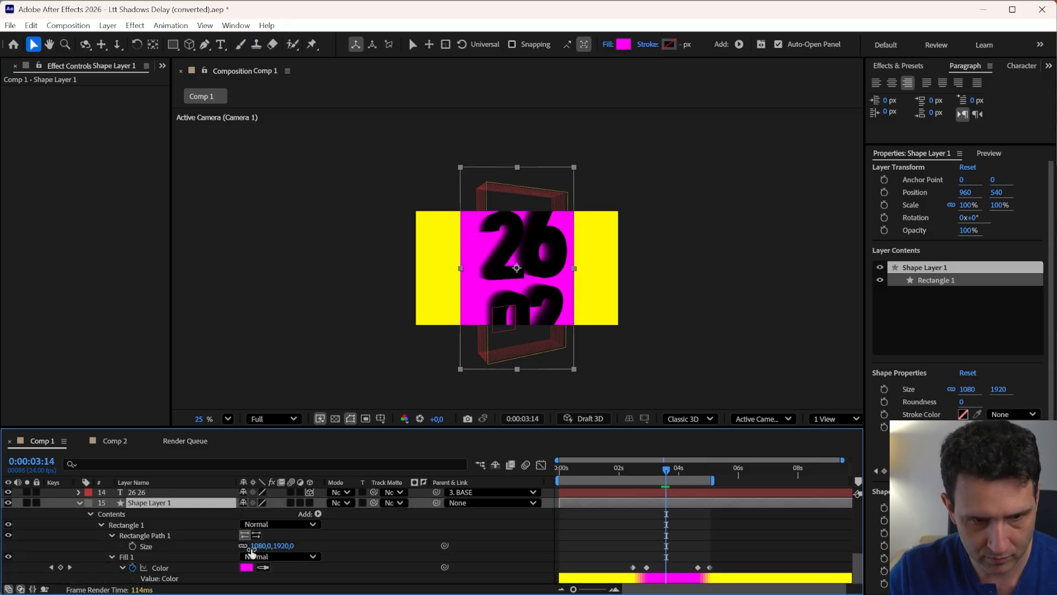
pyautogui.click(259, 546)
pyautogui.write('1920')
pyautogui.press('Return')
pyautogui.click(284, 546)
pyautogui.write('1080')
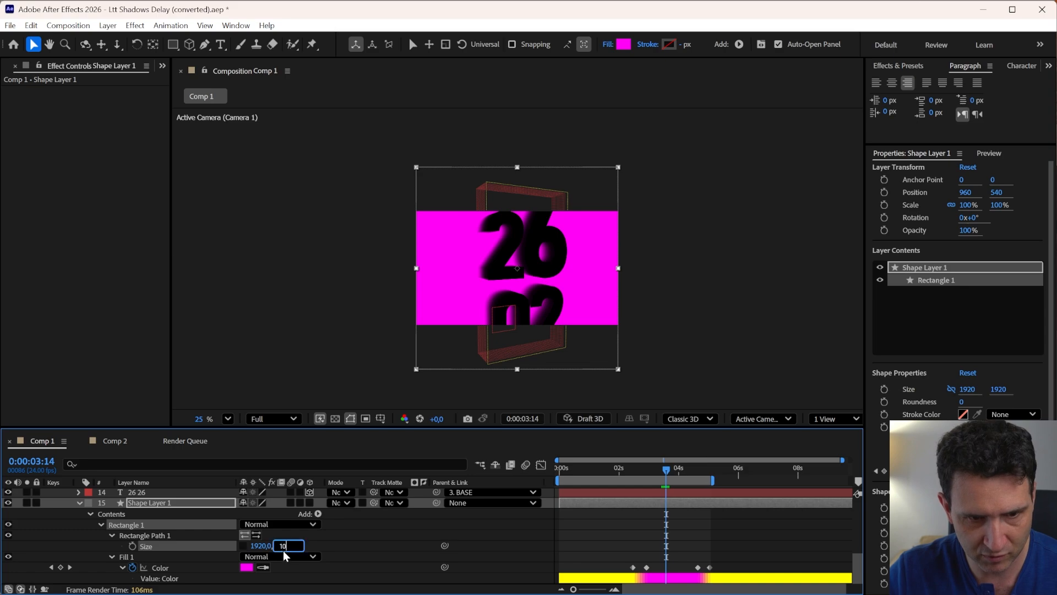
pyautogui.press('Return')
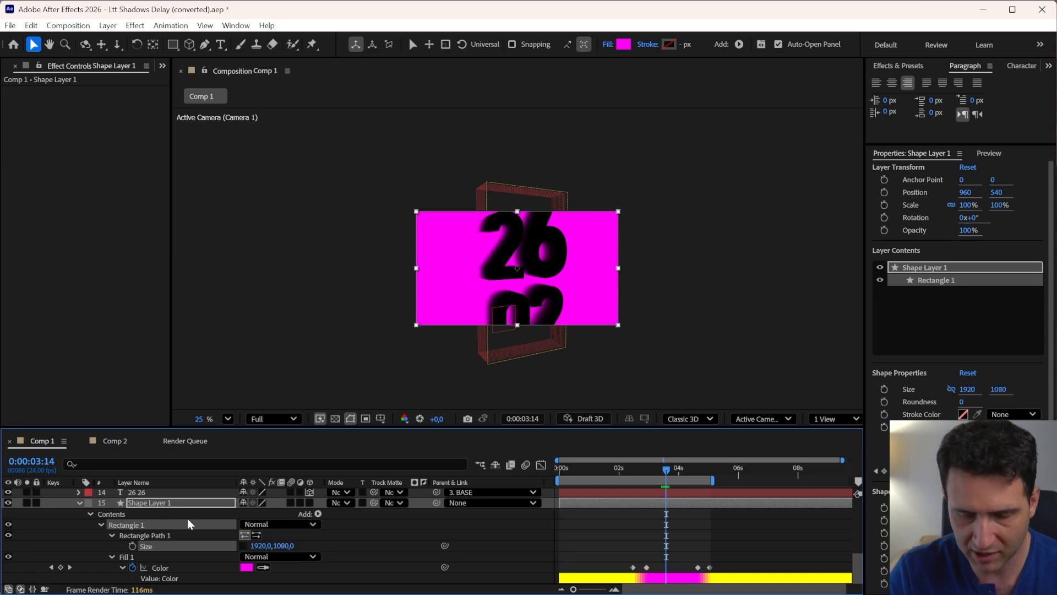
# Preview the composition, zooming the viewer in and out and scrubbing from the start of the timeline
pyautogui.scroll(2, 187, 520)
pyautogui.press('space')
pyautogui.moveTo(166, 555); pyautogui.dragTo(182, 523)
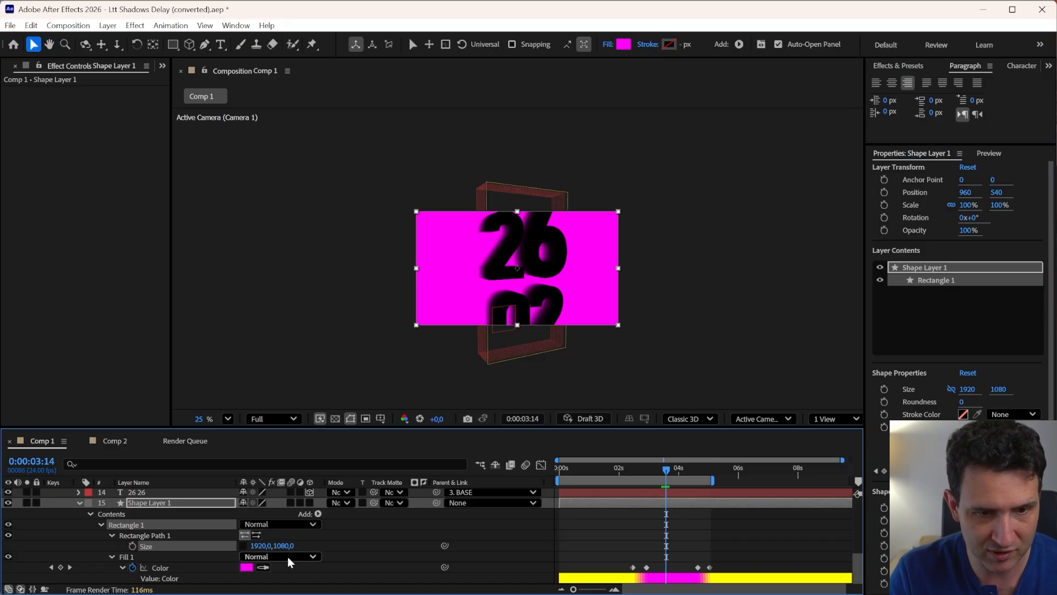
pyautogui.scroll(15, 263, 539)
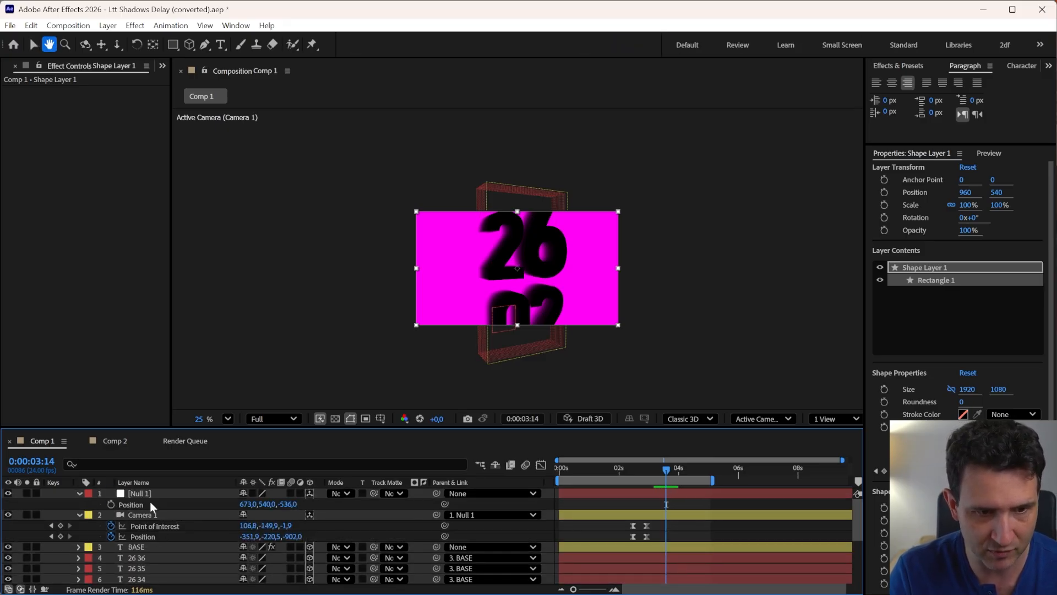
pyautogui.press('v')
pyautogui.click(159, 496)
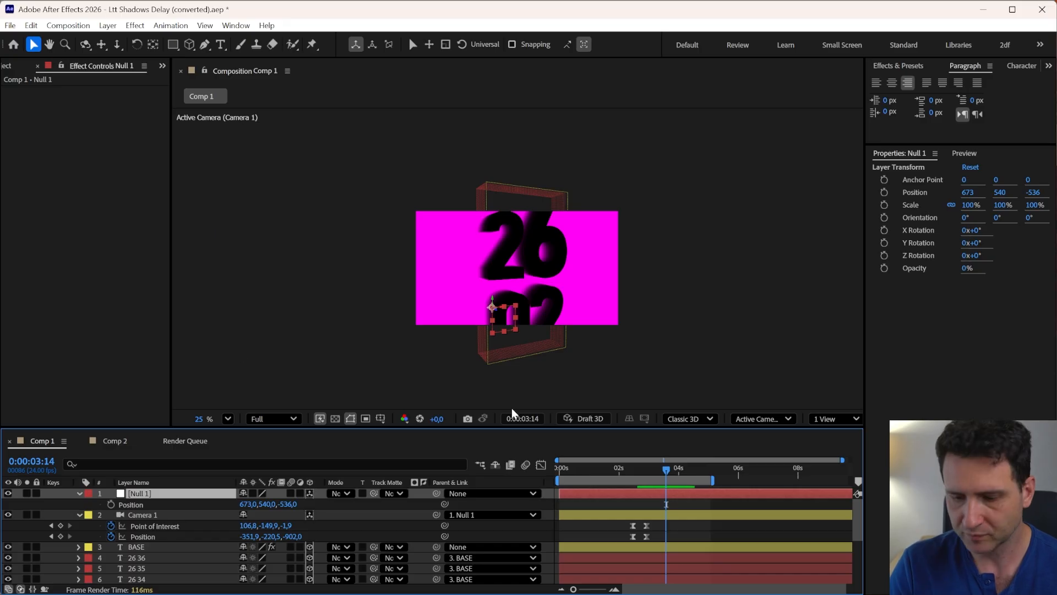
pyautogui.press('.')
pyautogui.scroll(1, 512, 385)
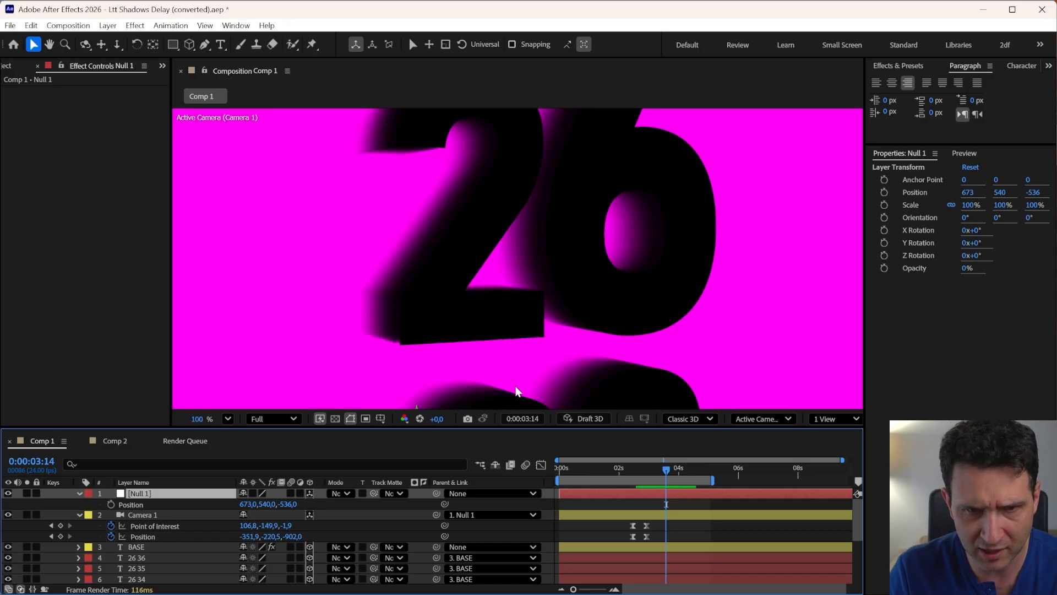
pyautogui.scroll(-1, 515, 387)
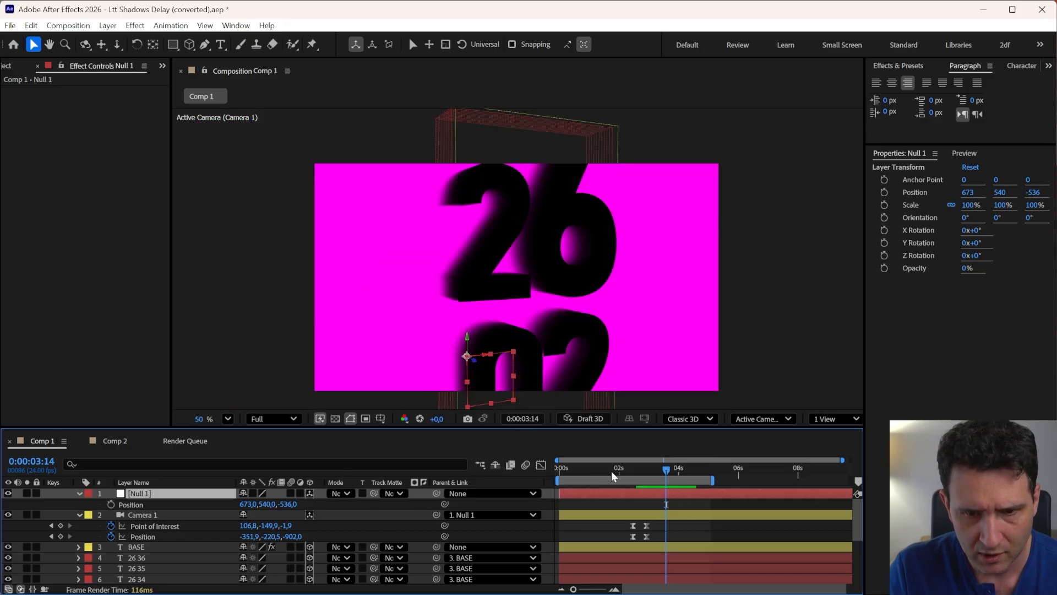
pyautogui.press('Home')
pyautogui.moveTo(556, 477); pyautogui.dragTo(632, 497)
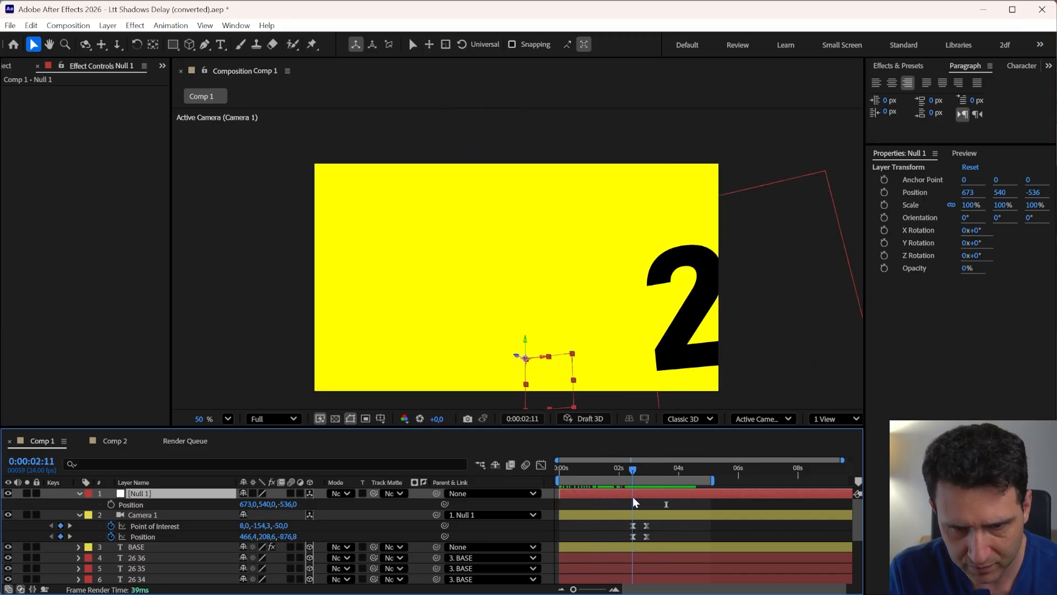
# Orbit Camera 1 at 0:00:02:11 so the 26 fills the right side of the frame
pyautogui.press('y')
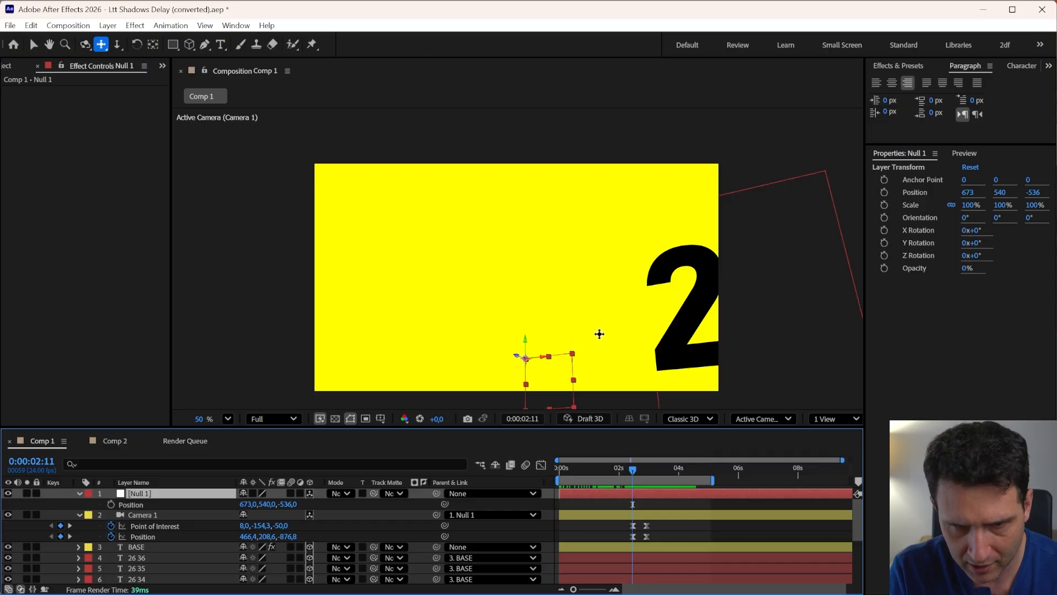
pyautogui.click(137, 516)
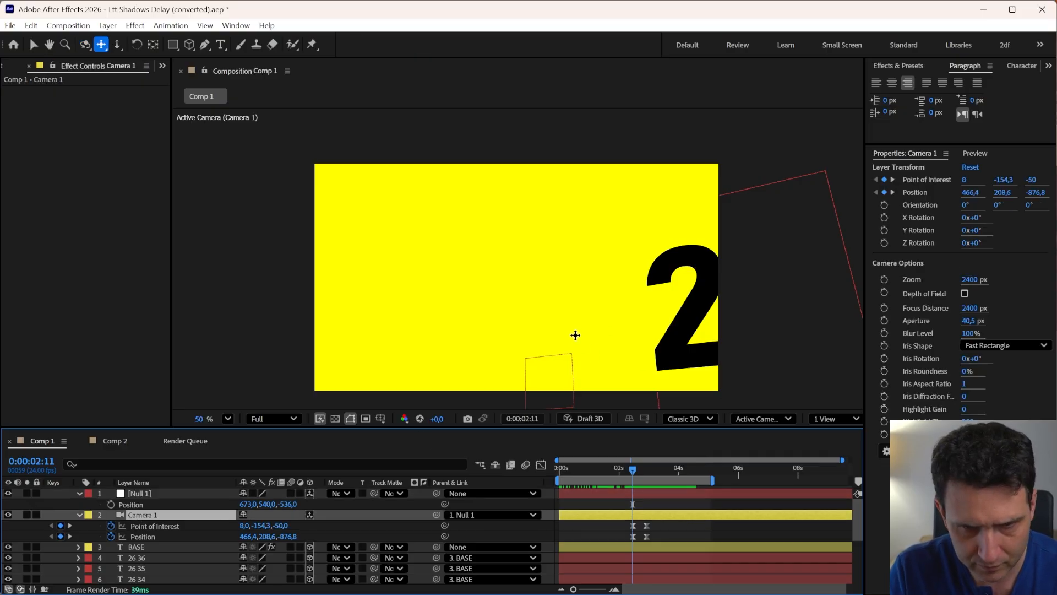
pyautogui.moveTo(575, 335); pyautogui.dragTo(431, 356)
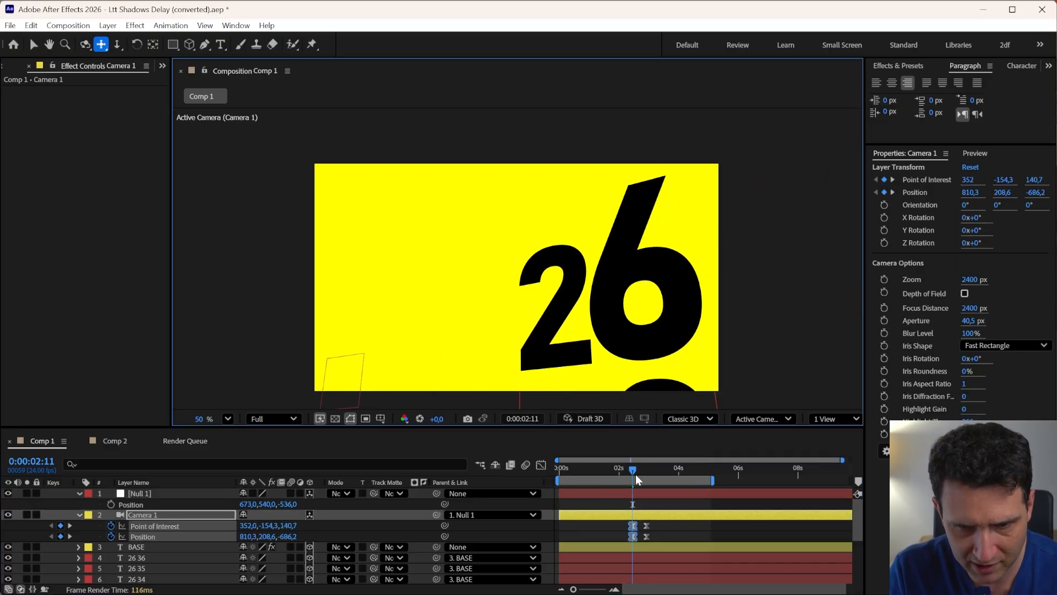
pyautogui.moveTo(636, 474); pyautogui.dragTo(621, 528)
pyautogui.press('v')
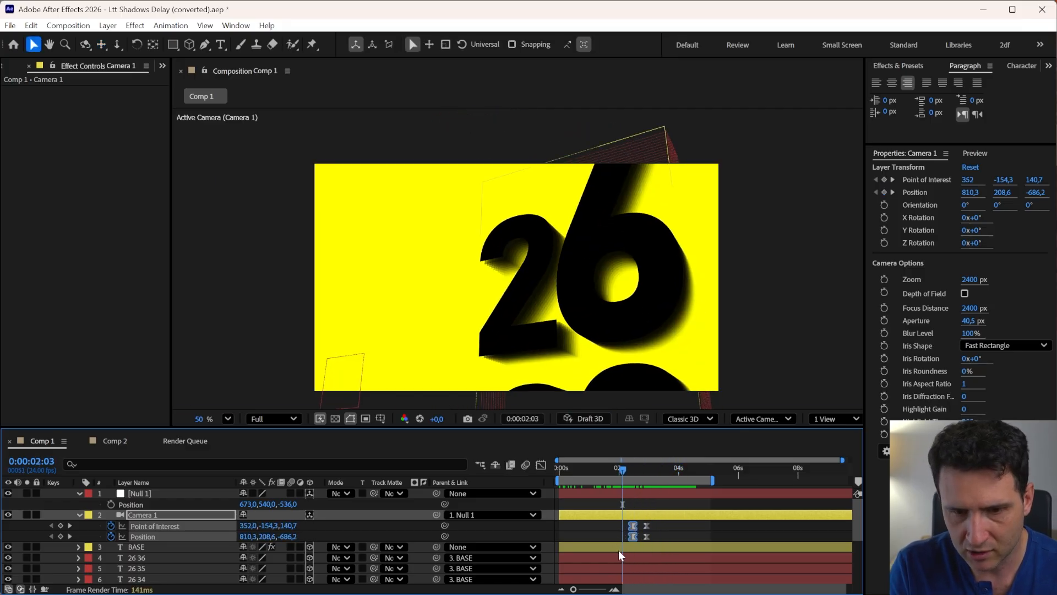
# Inspect the BASE layer on its own by soloing it while scrubbing and playing the timeline
pyautogui.click(619, 553)
pyautogui.click(136, 547)
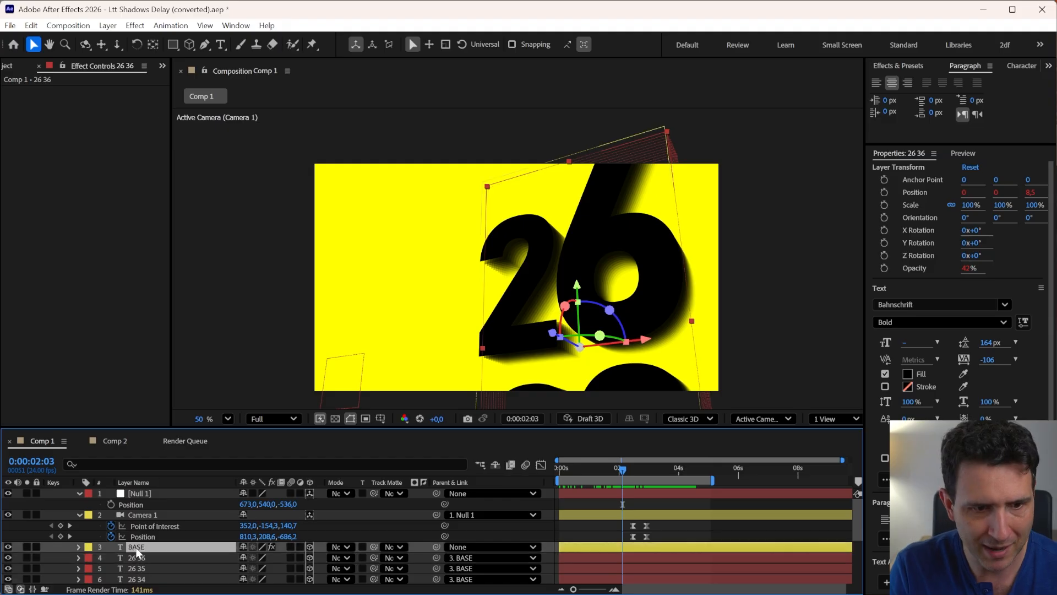
pyautogui.click(26, 547)
pyautogui.moveTo(592, 468); pyautogui.dragTo(633, 496)
pyautogui.click(27, 546)
pyautogui.press('space')
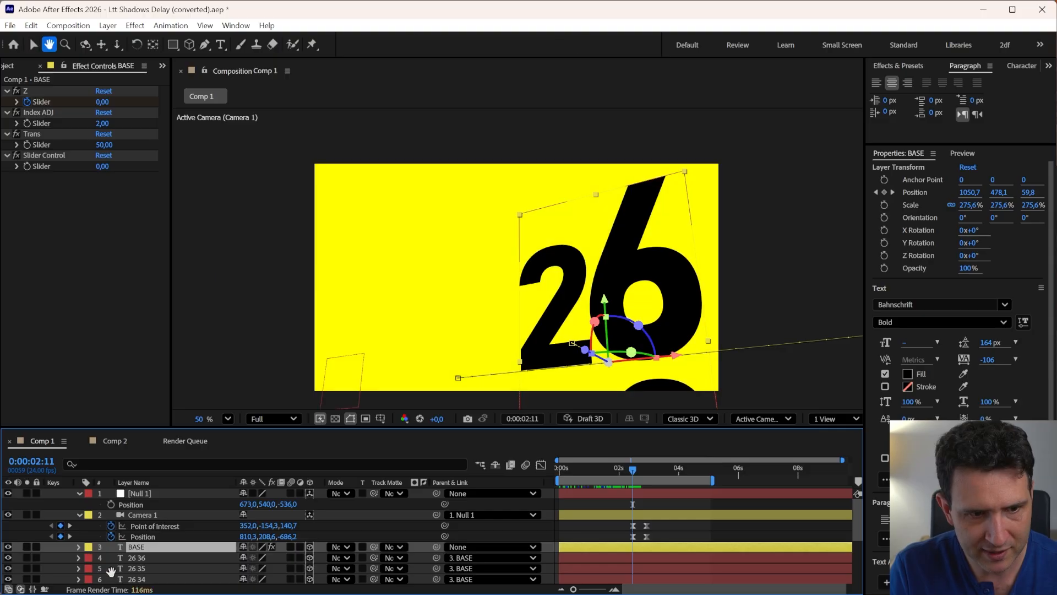
pyautogui.moveTo(111, 570); pyautogui.dragTo(163, 452)
pyautogui.scroll(3, 139, 542)
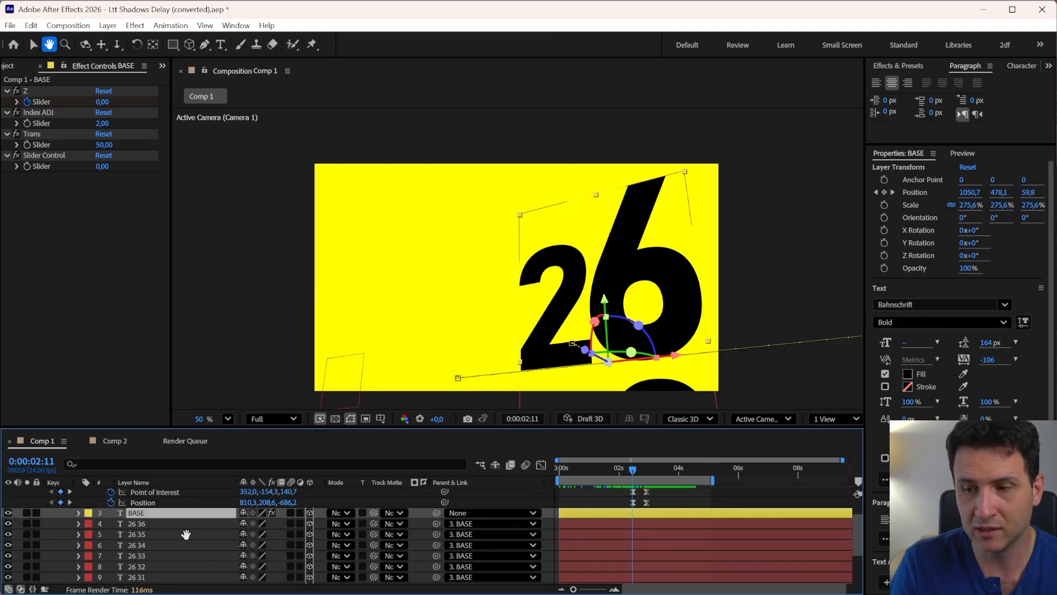
pyautogui.scroll(1, 129, 559)
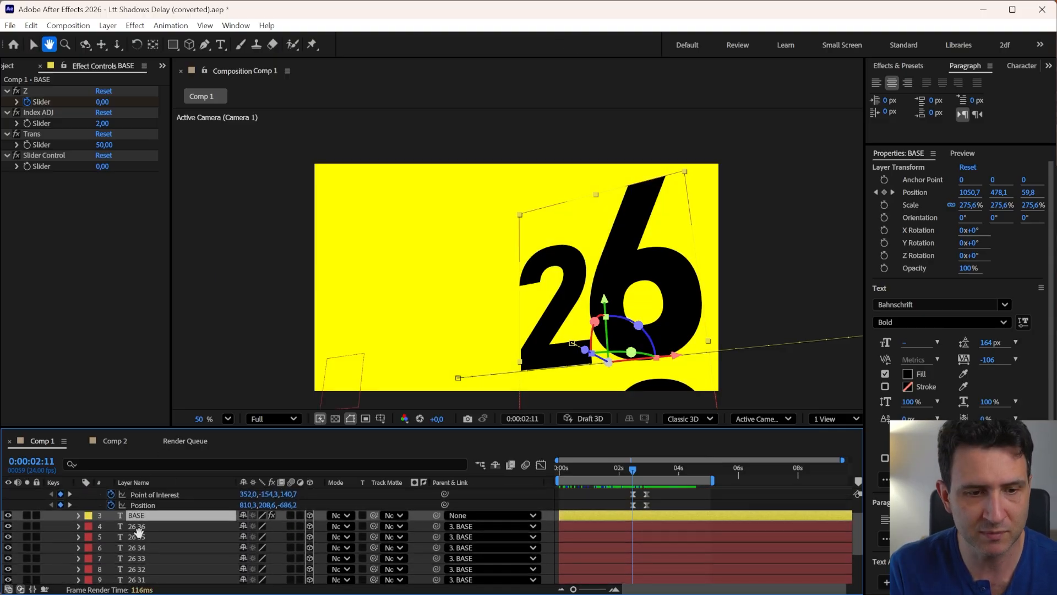
pyautogui.scroll(-1, 138, 544)
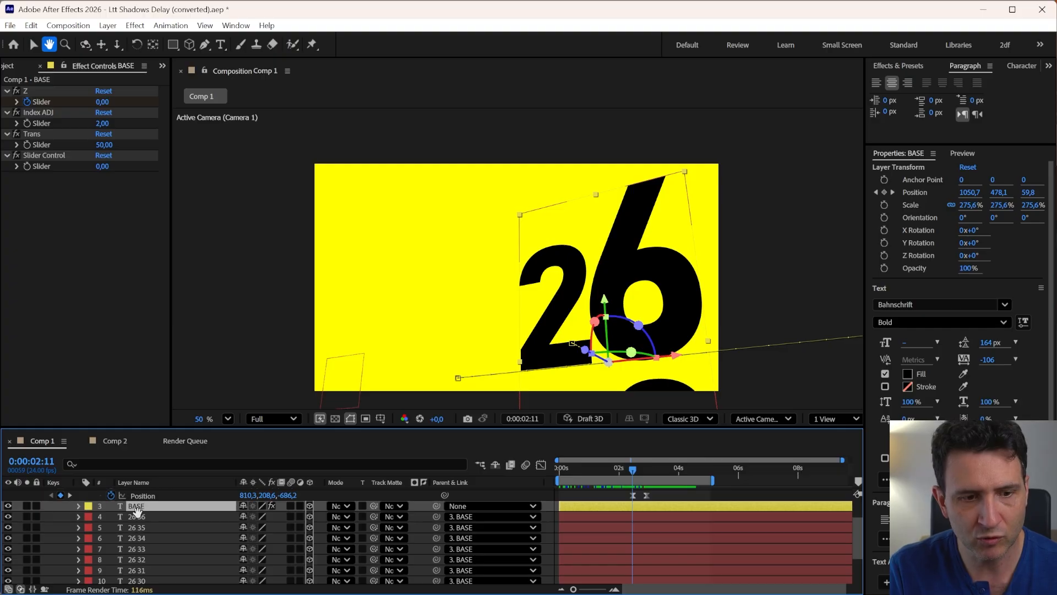
pyautogui.scroll(2, 137, 511)
# Delete the duplicate text layers 26 36 through 26 27, keeping BASE and 26 26
pyautogui.press('v')
pyautogui.click(135, 511)
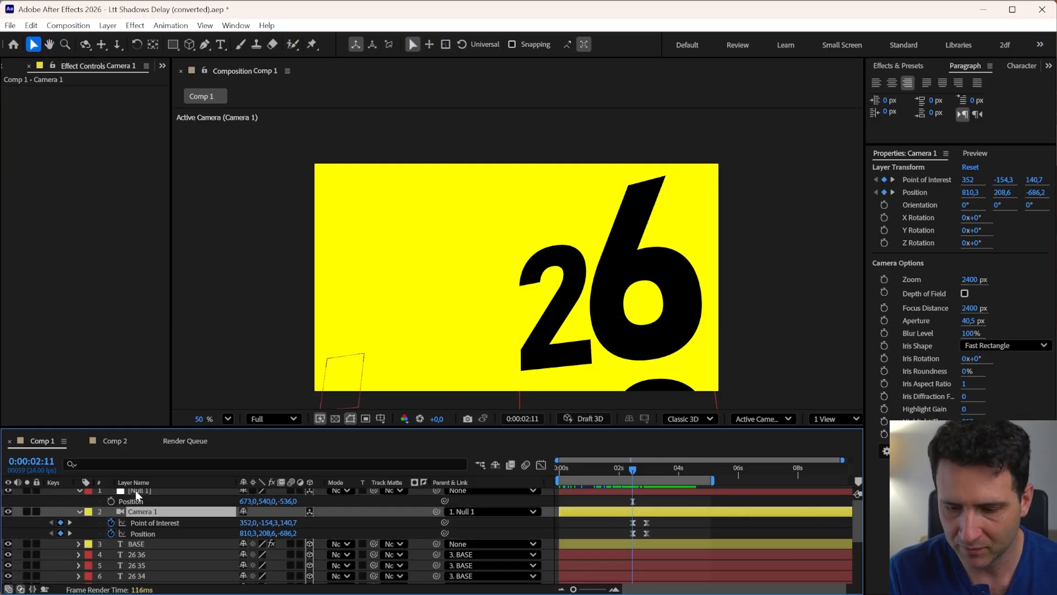
pyautogui.keyDown('shift'); pyautogui.click(136, 491); pyautogui.keyUp('shift')
pyautogui.press('u')
pyautogui.click(142, 521)
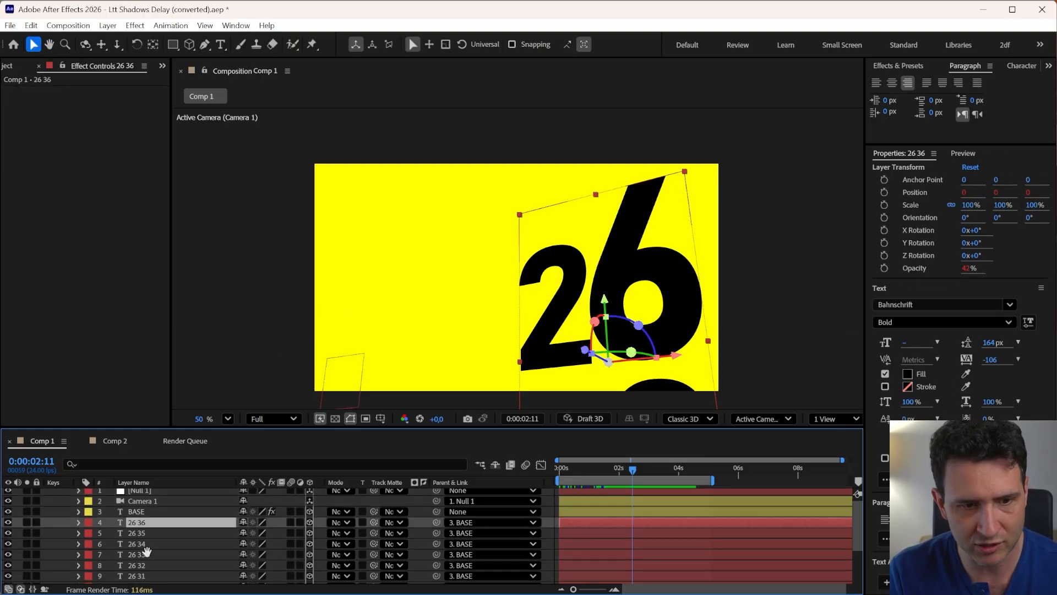
pyautogui.moveTo(147, 551); pyautogui.dragTo(175, 463)
pyautogui.keyDown('shift'); pyautogui.click(136, 556); pyautogui.keyUp('shift')
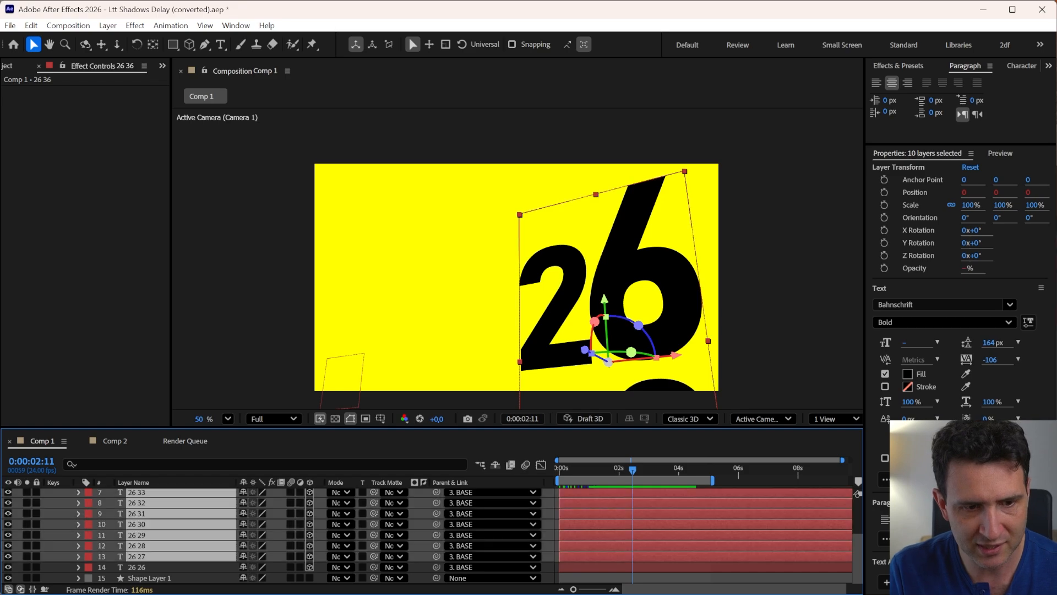
pyautogui.press('Delete')
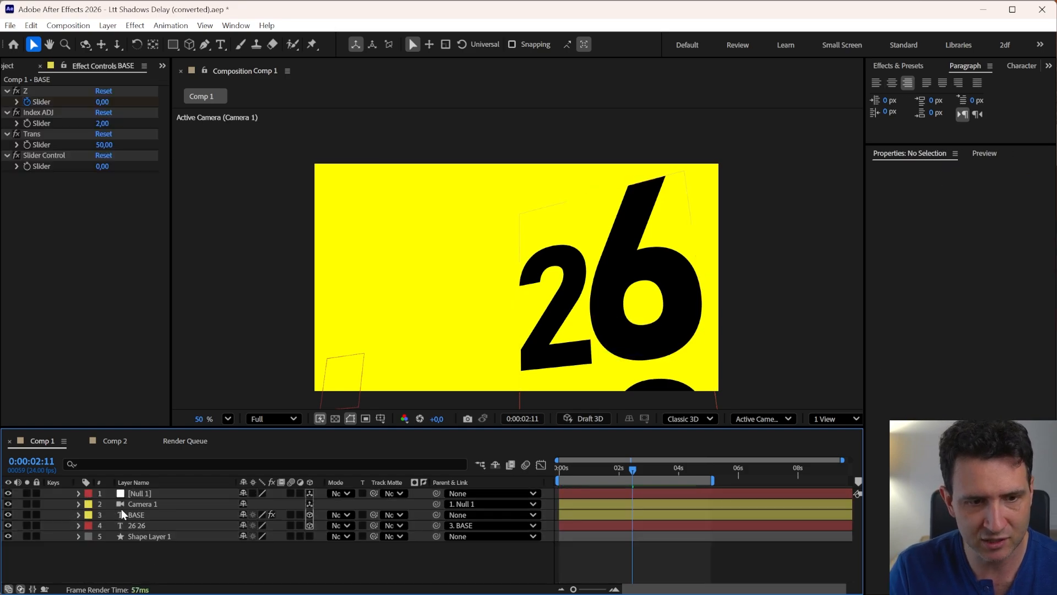
pyautogui.click(136, 526)
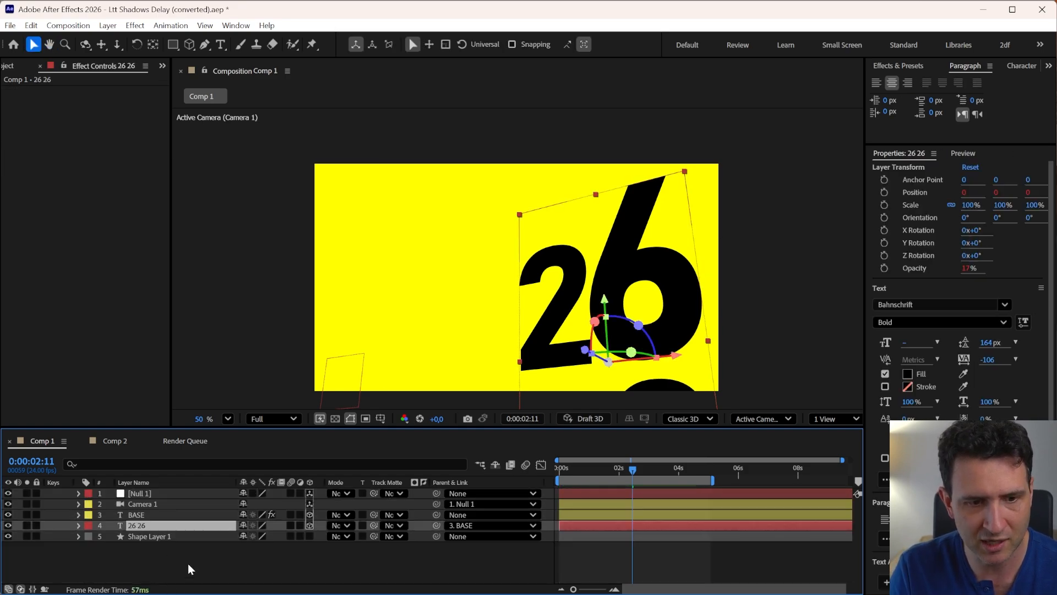
pyautogui.click(134, 515)
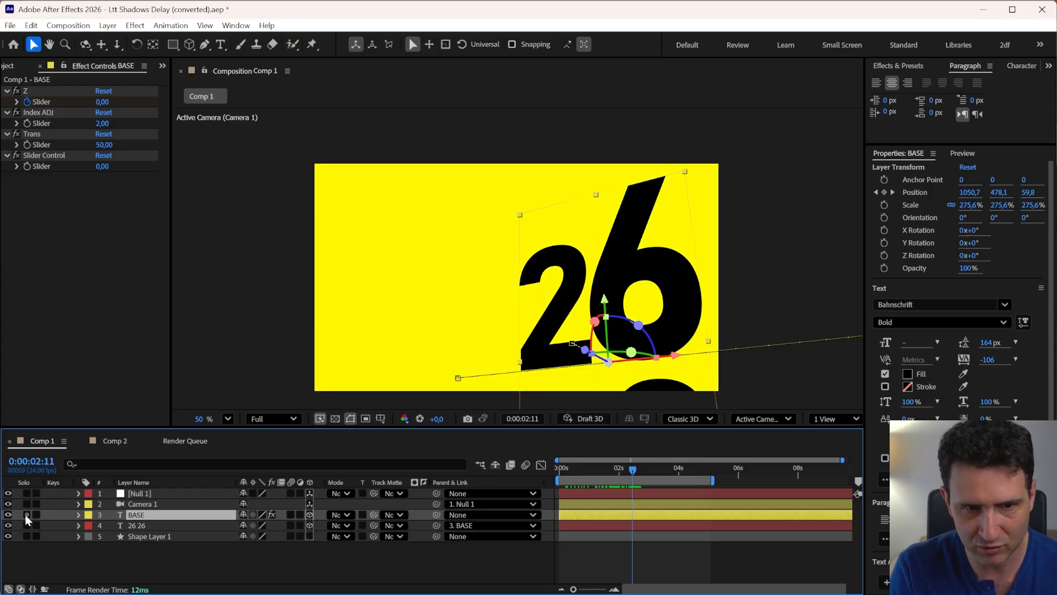
# Inspect the Position expression on the 26 26 layer, enlarging the timeline panel to read it
pyautogui.click(133, 525)
pyautogui.press('e')
pyautogui.press('e')
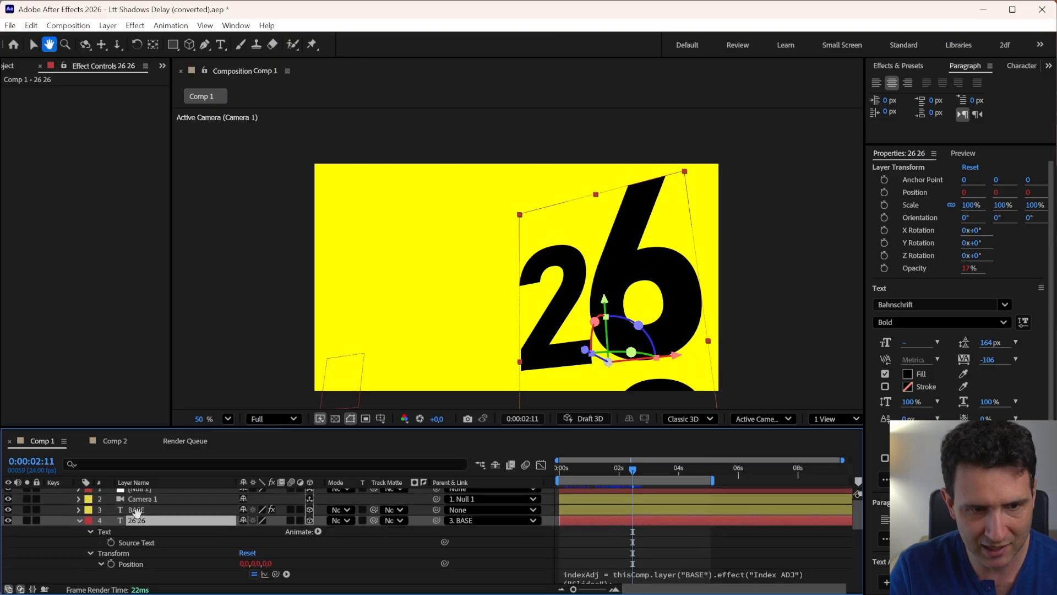
pyautogui.moveTo(149, 526); pyautogui.dragTo(196, 543)
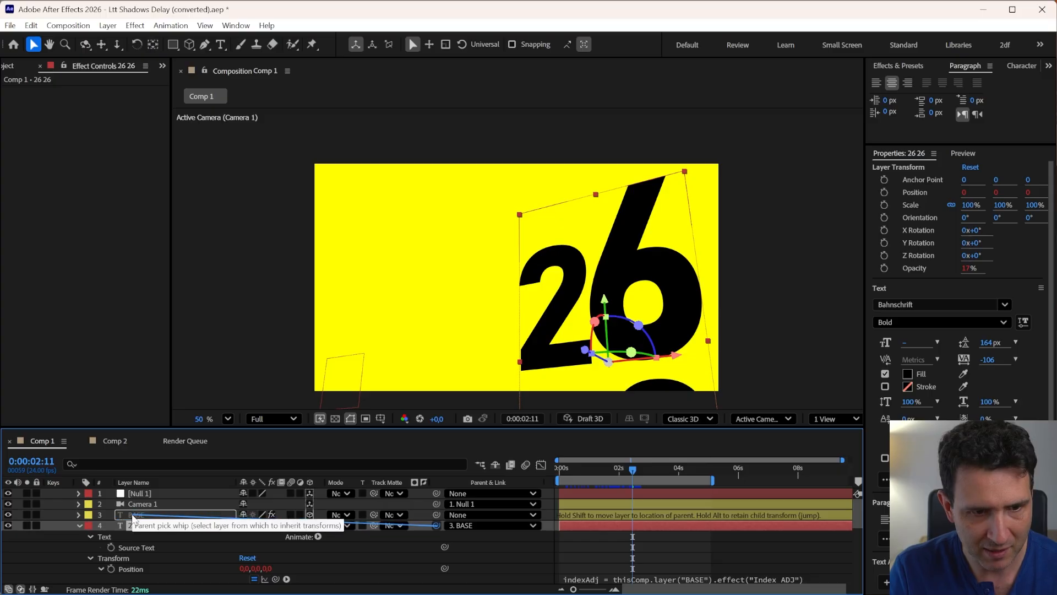
pyautogui.scroll(-2, 165, 519)
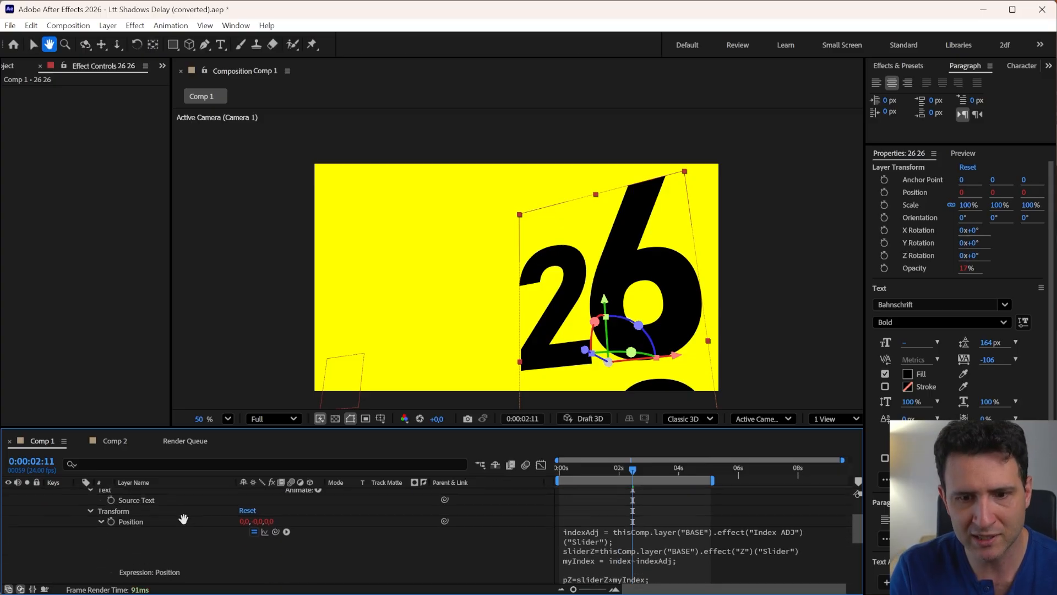
pyautogui.moveTo(184, 514); pyautogui.dragTo(185, 534)
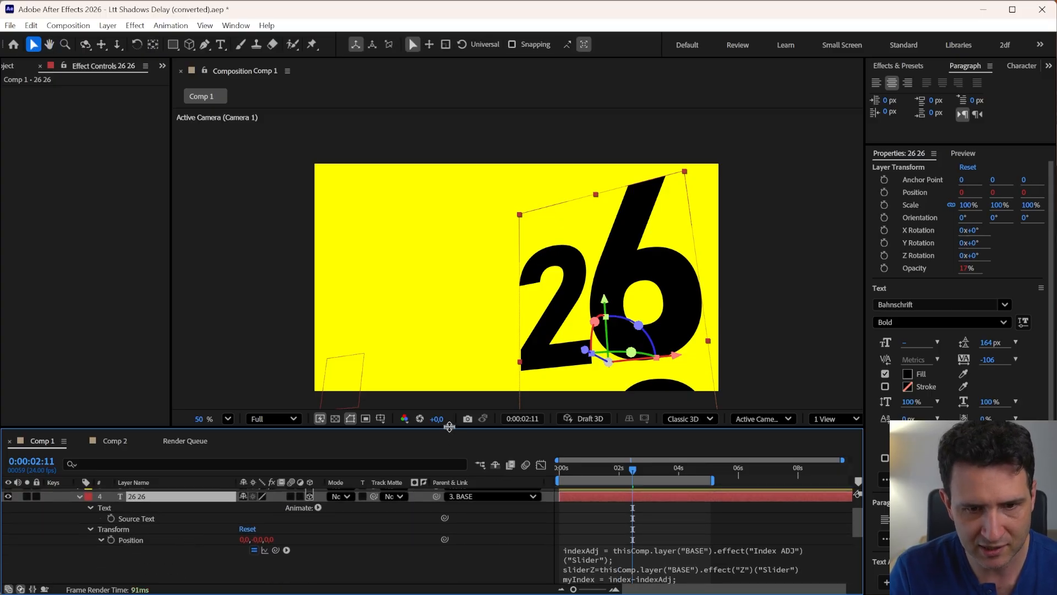
pyautogui.moveTo(449, 427); pyautogui.dragTo(449, 398)
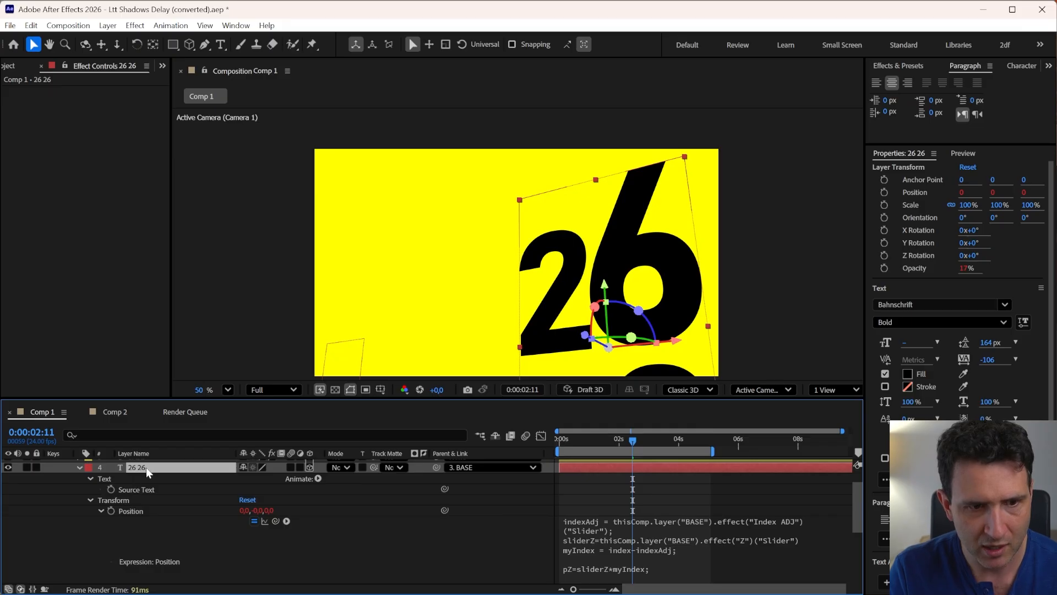
# Play the composition and compare the BASE and 26 26 layers by selecting each in turn
pyautogui.press('u')
pyautogui.press('space')
pyautogui.click(140, 486)
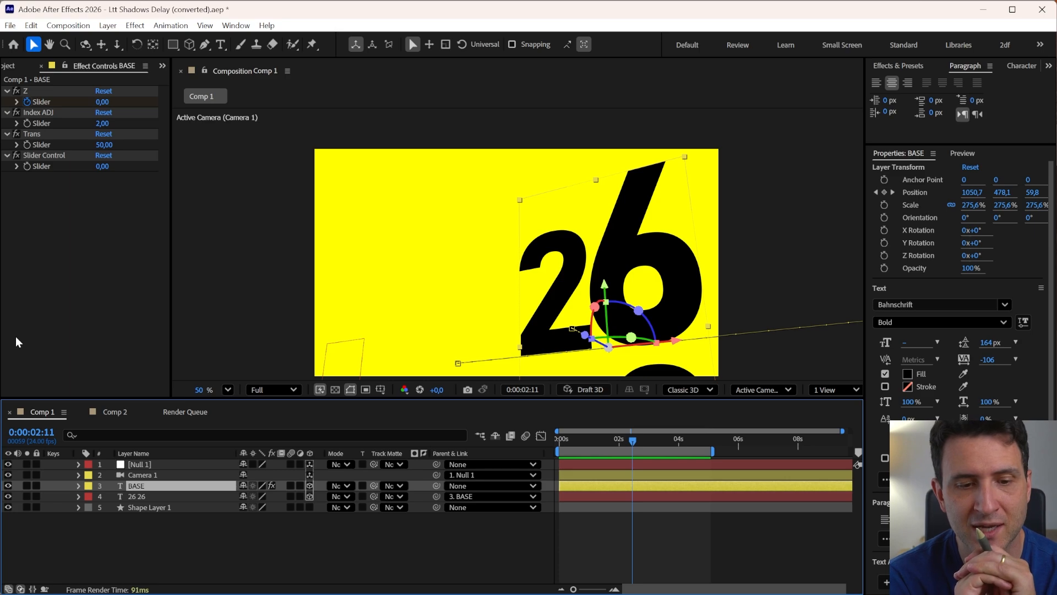
pyautogui.click(619, 498)
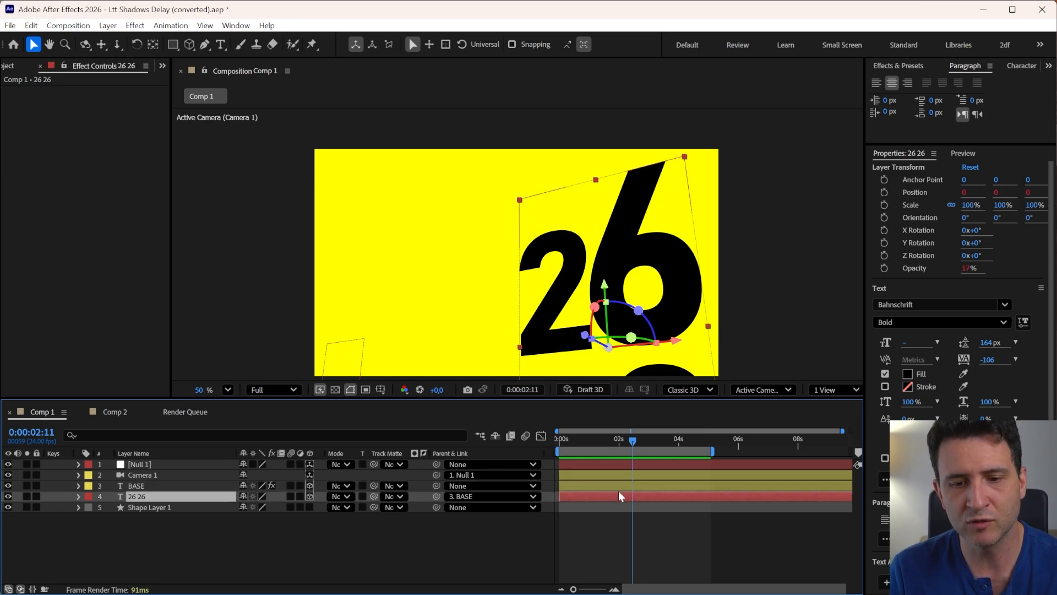
pyautogui.click(619, 490)
pyautogui.click(619, 497)
pyautogui.click(618, 487)
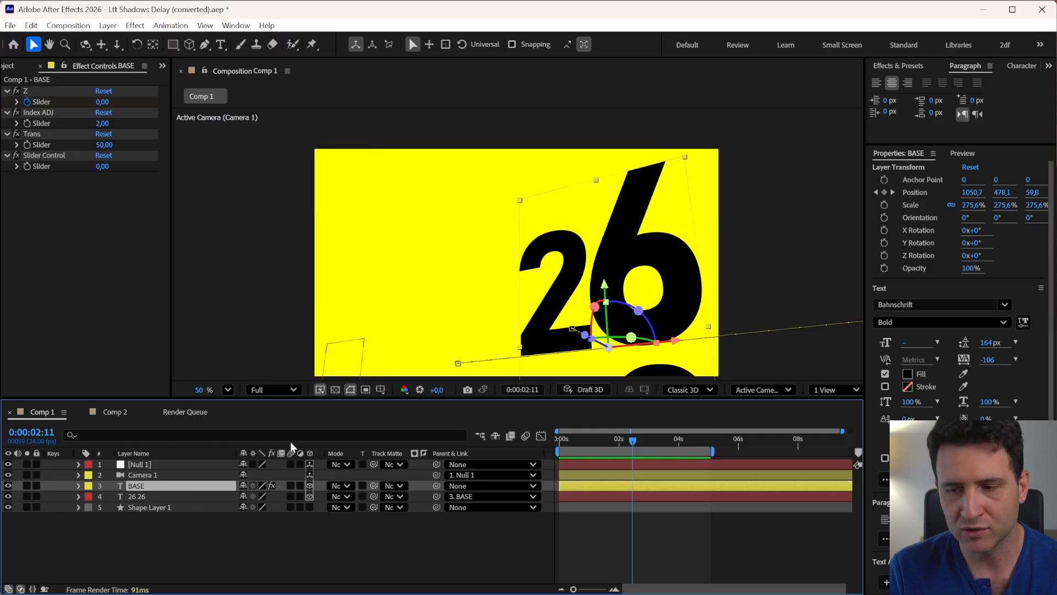
# Try adding another Slider Control to the BASE layer set to -26, then delete it
pyautogui.click(52, 91)
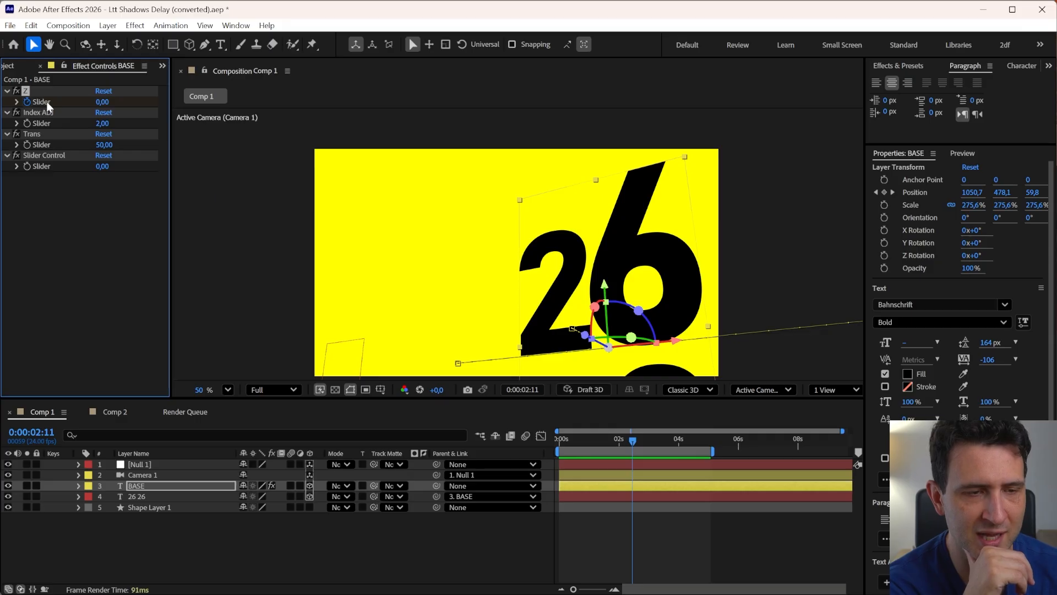
pyautogui.click(87, 220)
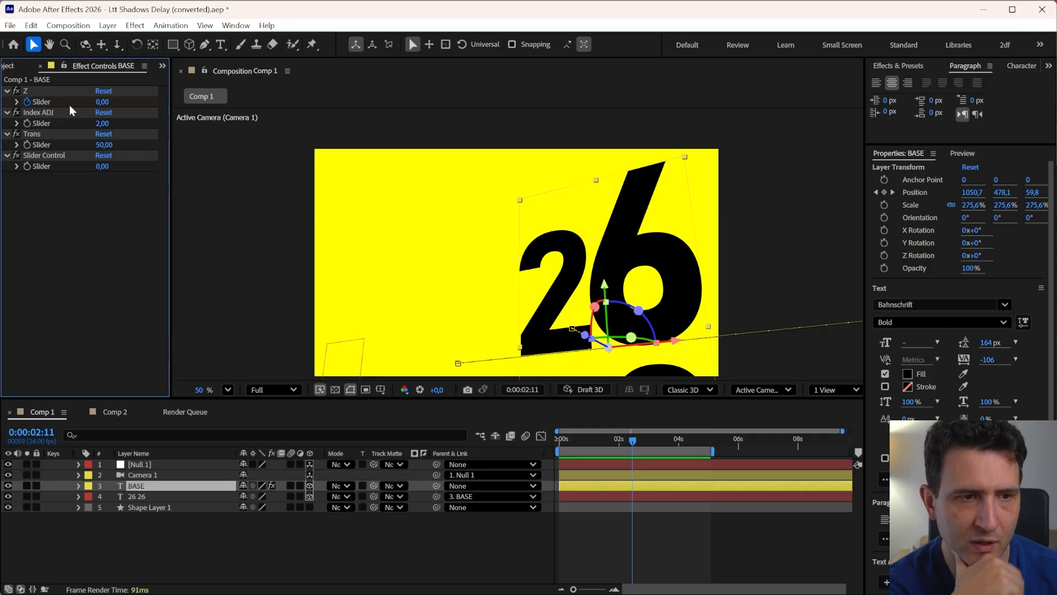
pyautogui.click(47, 102)
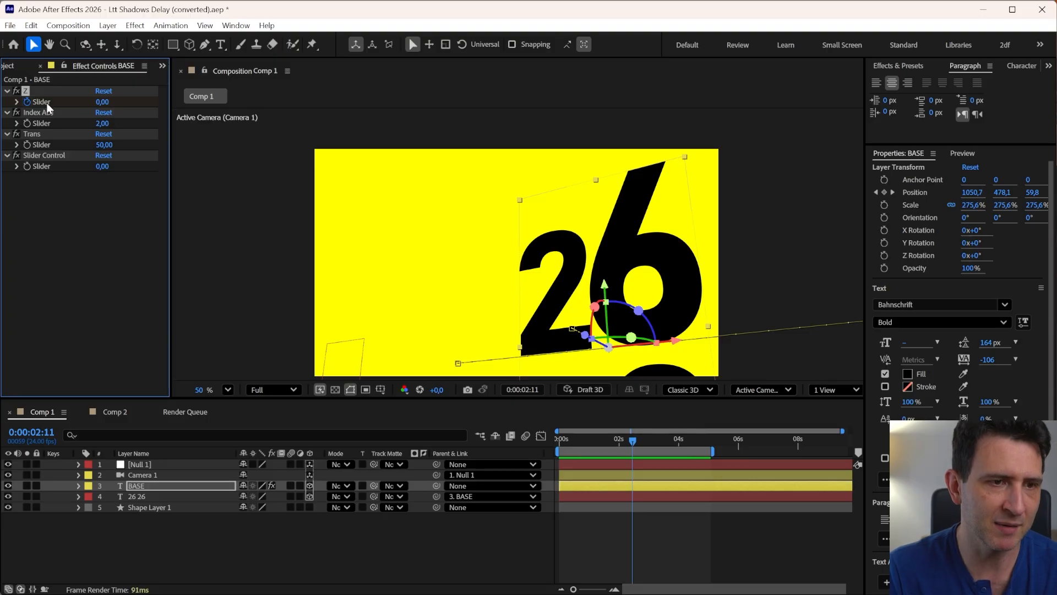
pyautogui.keyDown('shift'); pyautogui.click(40, 155); pyautogui.keyUp('shift')
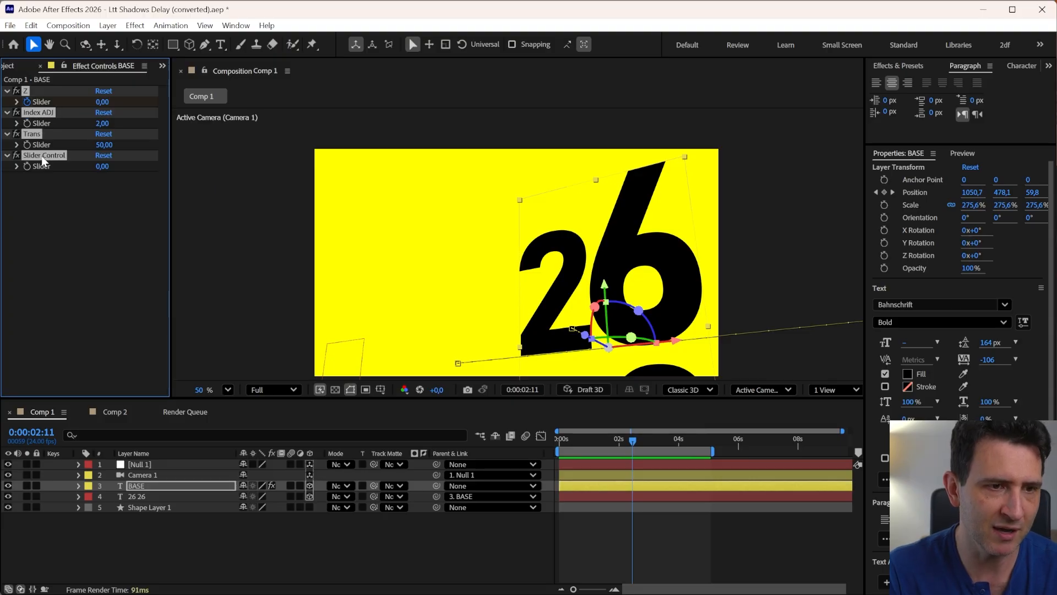
pyautogui.click(6, 91)
pyautogui.click(36, 125)
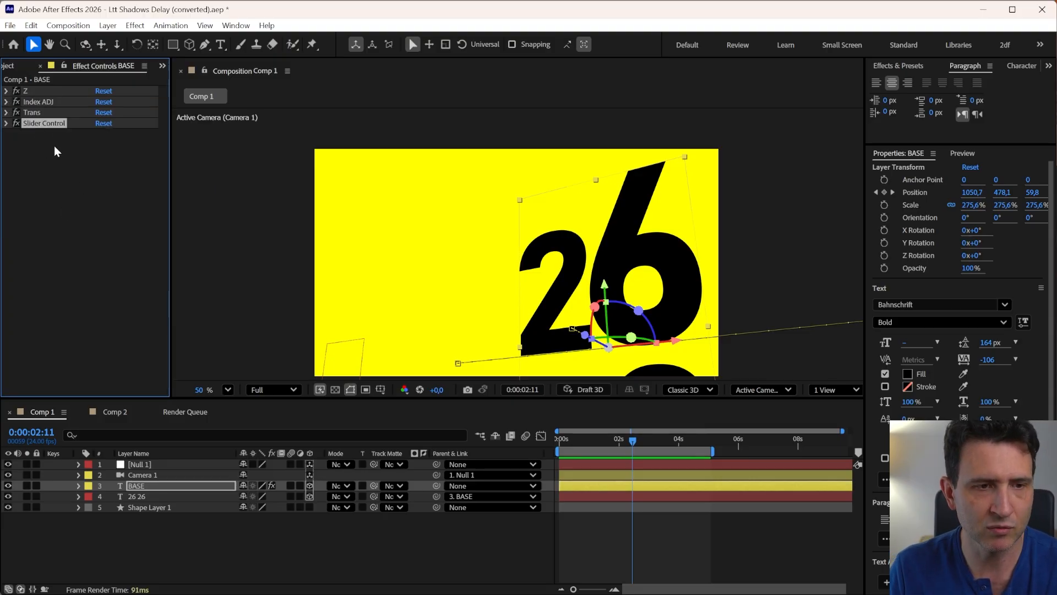
pyautogui.rightClick(111, 158)
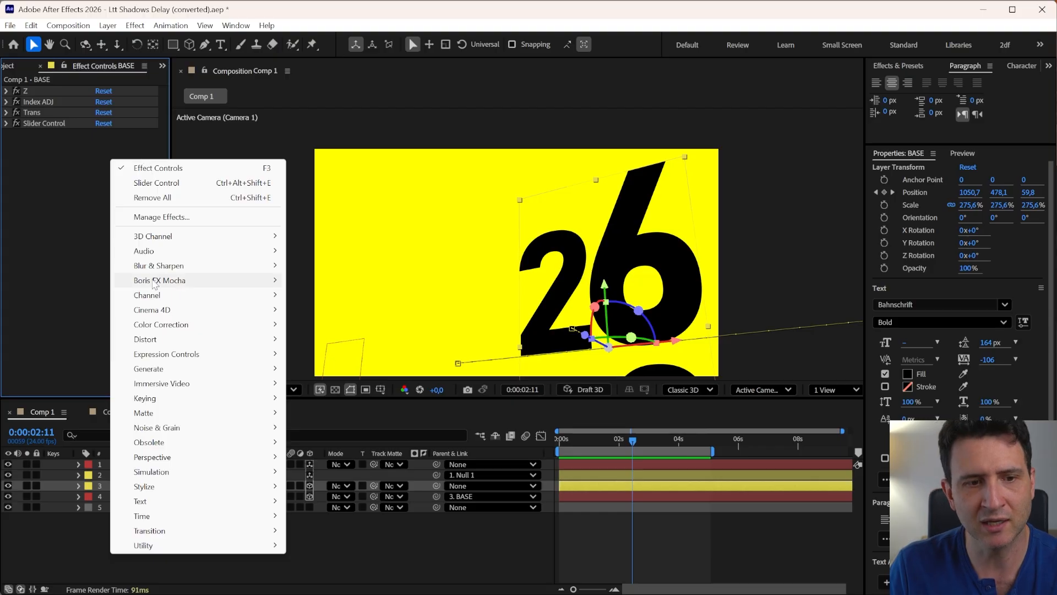
pyautogui.moveTo(154, 358)
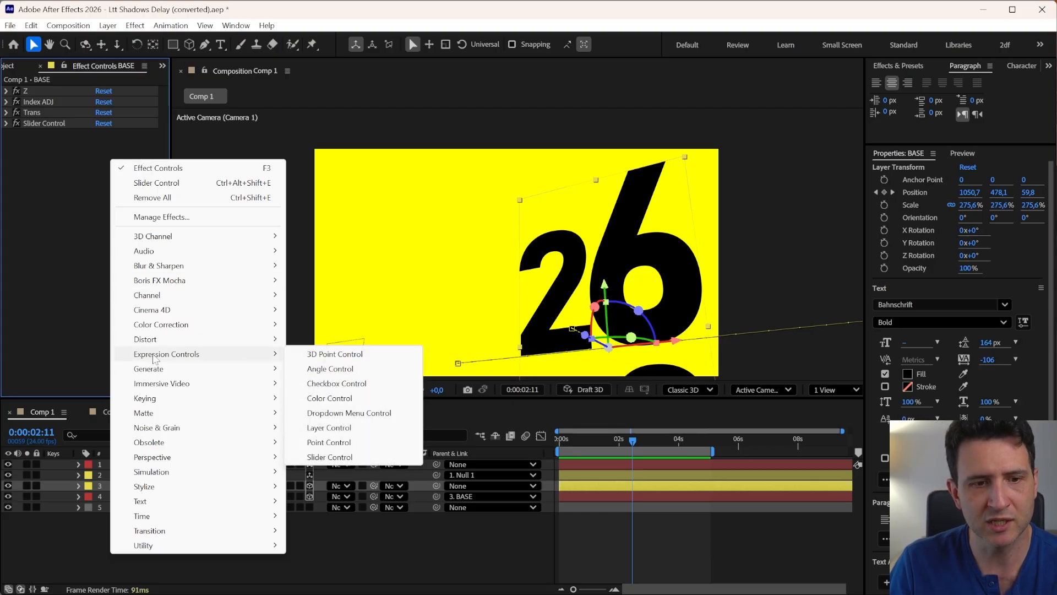
pyautogui.click(325, 458)
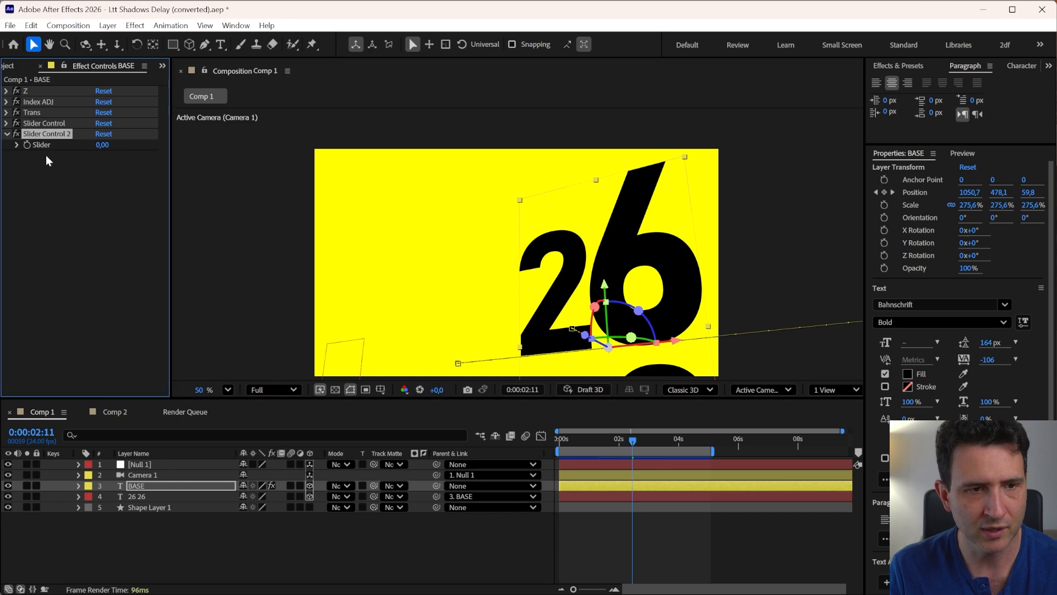
pyautogui.moveTo(102, 144); pyautogui.dragTo(184, 142)
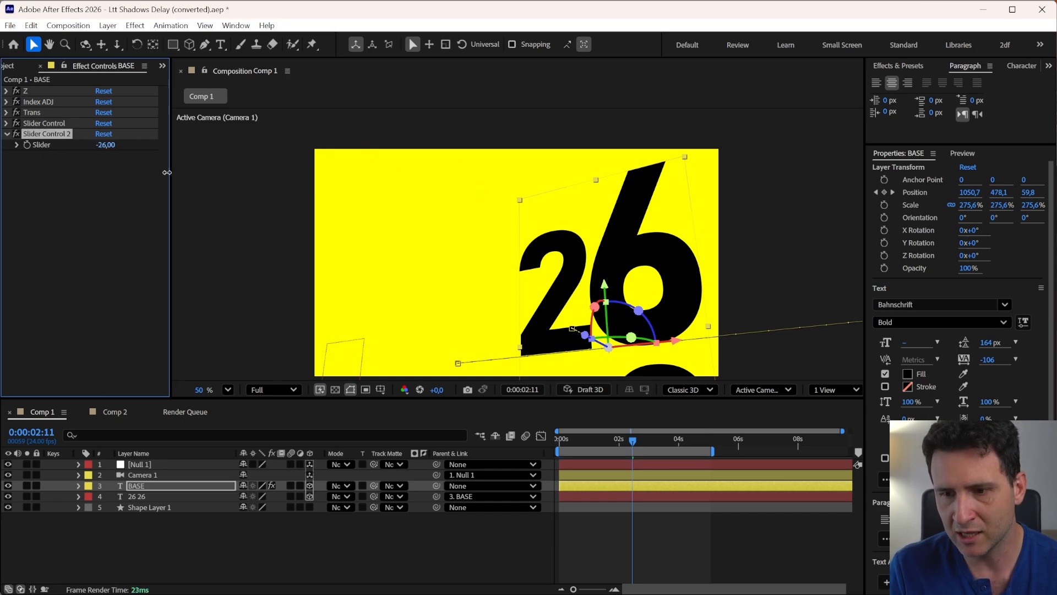
pyautogui.click(51, 134)
pyautogui.press('Delete')
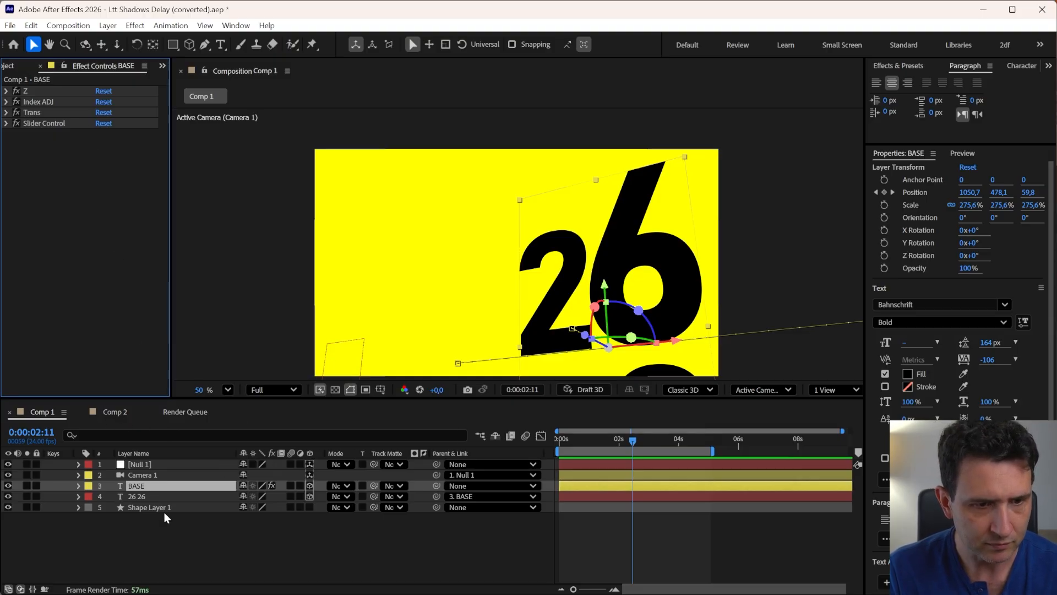
# Duplicate Comp 1 in the project and open the duplicate composition
pyautogui.click(165, 573)
pyautogui.click(135, 496)
pyautogui.click(140, 486)
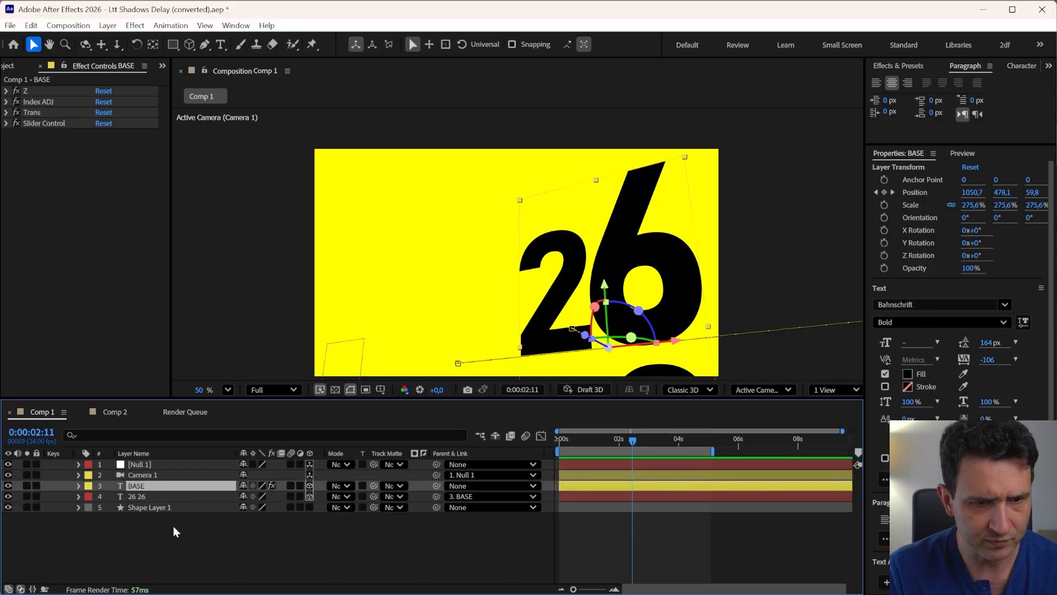
pyautogui.click(114, 412)
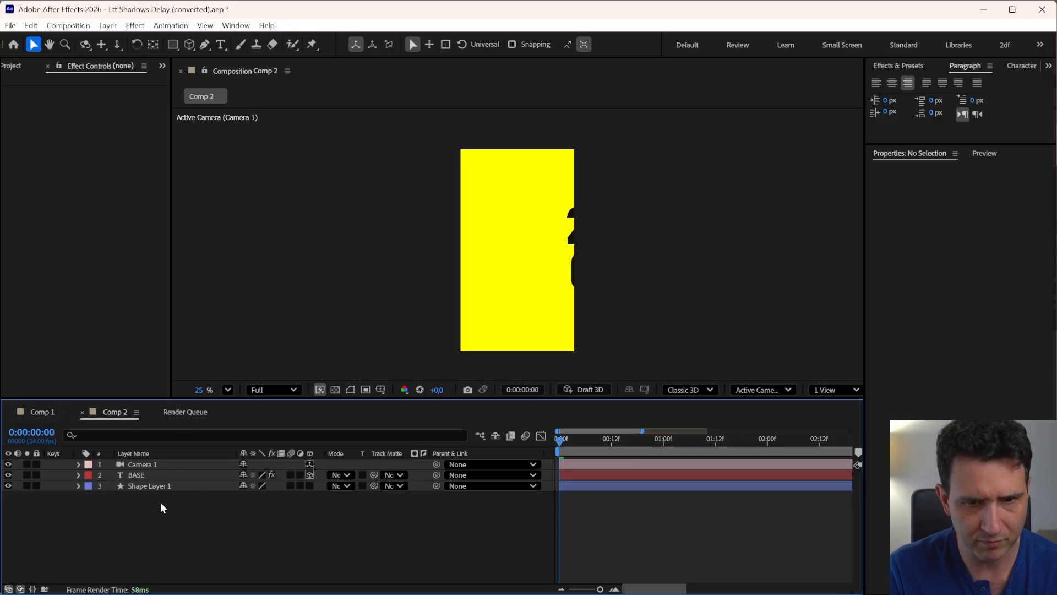
pyautogui.click(17, 68)
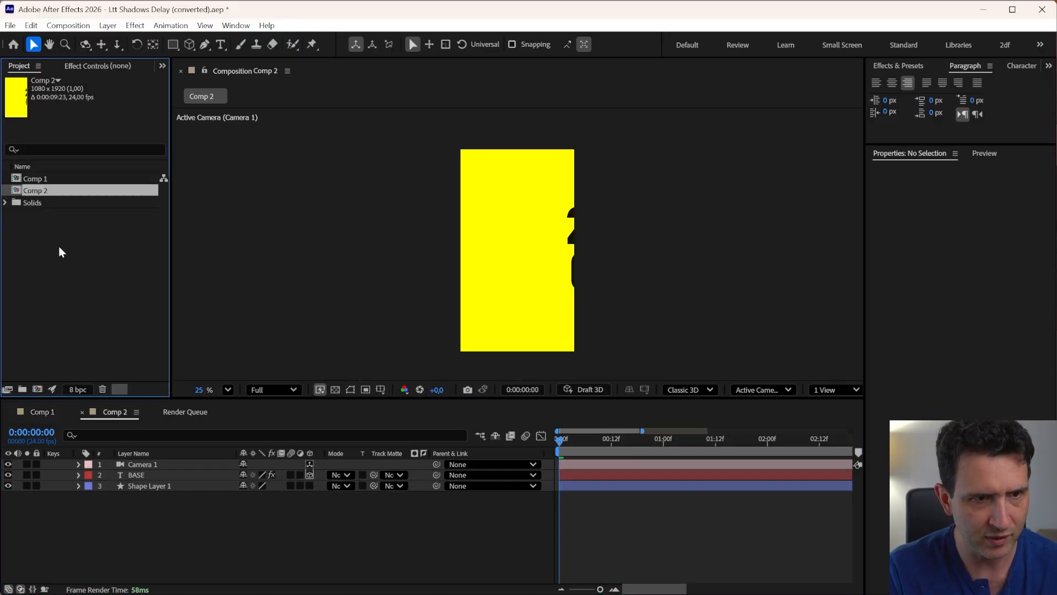
pyautogui.click(59, 247)
pyautogui.click(38, 179)
pyautogui.hotkey('ctrl', 'd')
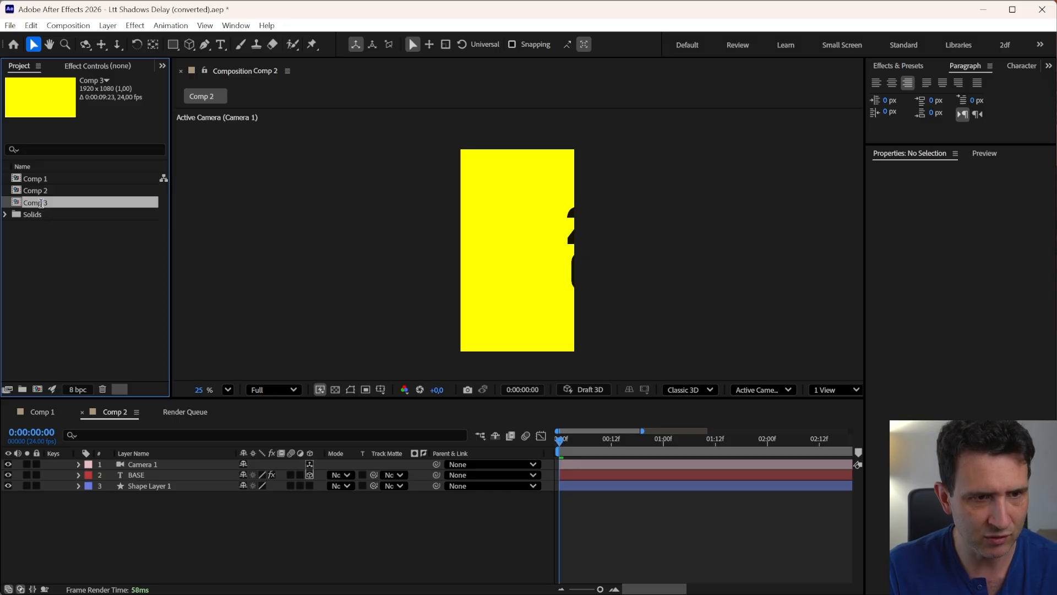
pyautogui.click(40, 204)
pyautogui.click(59, 271)
pyautogui.doubleClick(33, 203)
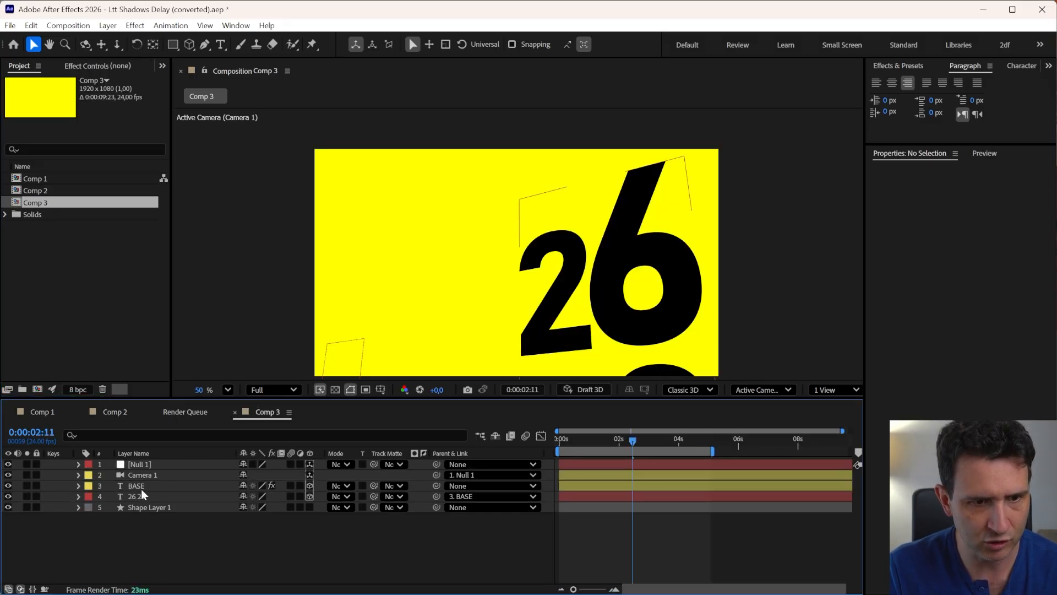
# Delete every layer in the duplicated composition except the BASE text layer
pyautogui.click(138, 508)
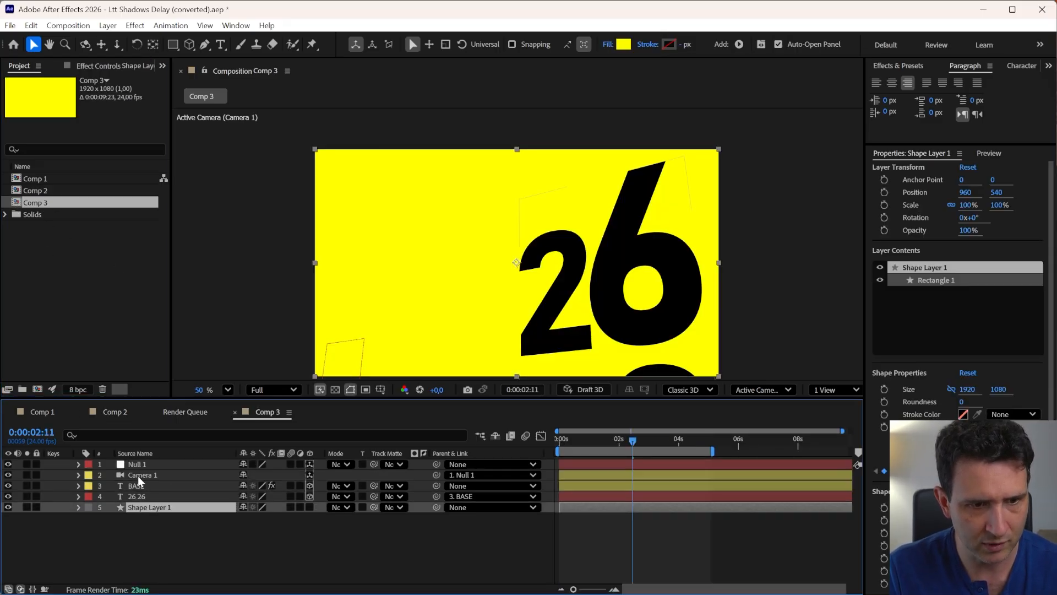
pyautogui.keyDown('ctrl'); pyautogui.click(136, 466); pyautogui.keyUp('ctrl')
pyautogui.click(141, 554)
pyautogui.hotkey('ctrl', 'a')
pyautogui.keyDown('ctrl'); pyautogui.click(137, 487); pyautogui.keyUp('ctrl')
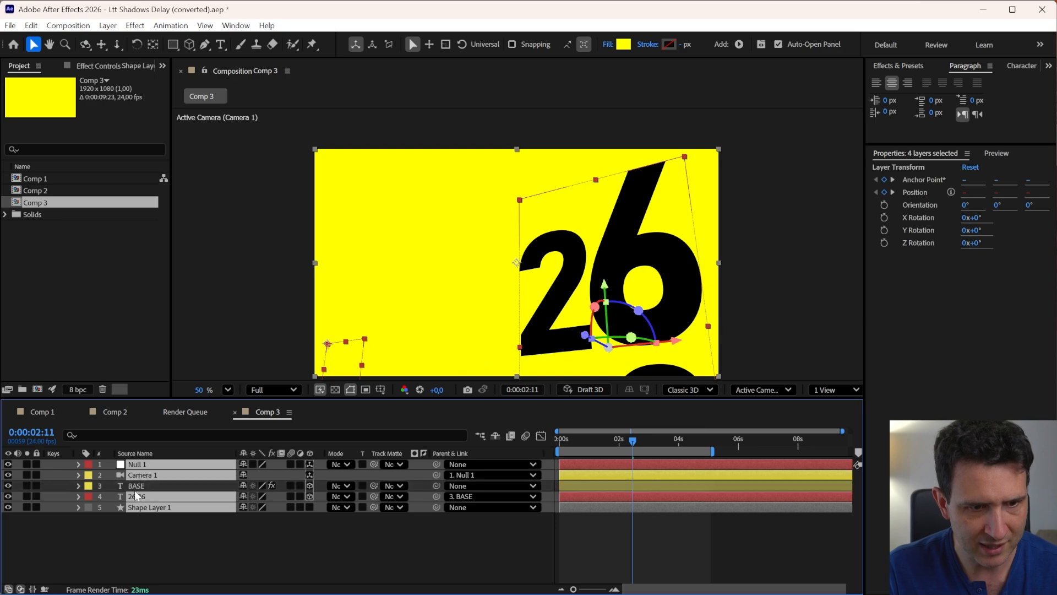
pyautogui.press('Delete')
pyautogui.click(137, 467)
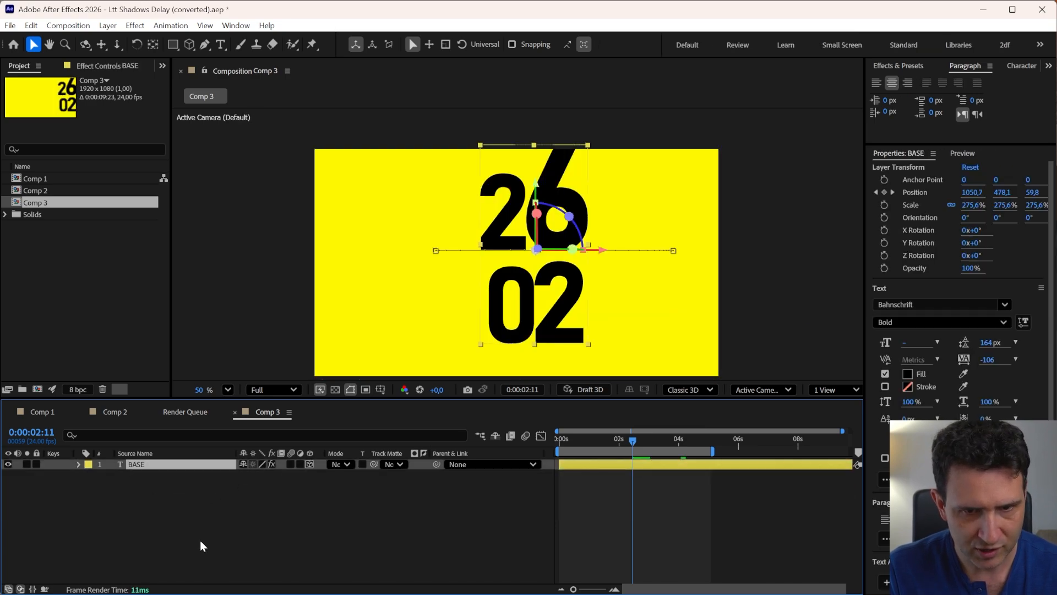
# Remove all keyframes from the BASE layer's Z slider and Position, leaving Position at the start
pyautogui.press('u')
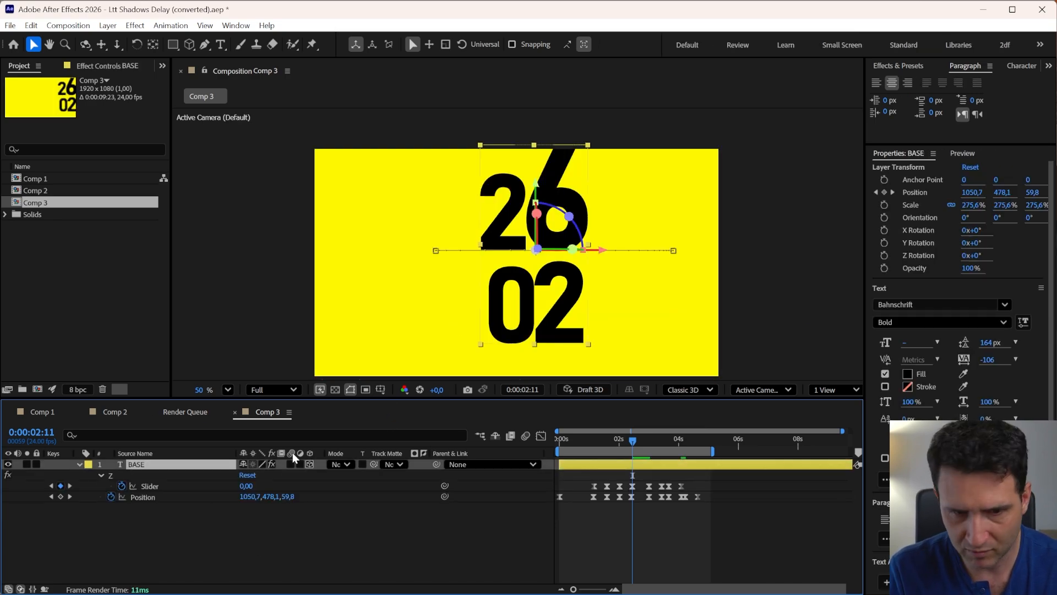
pyautogui.click(120, 485)
pyautogui.click(110, 497)
pyautogui.click(174, 527)
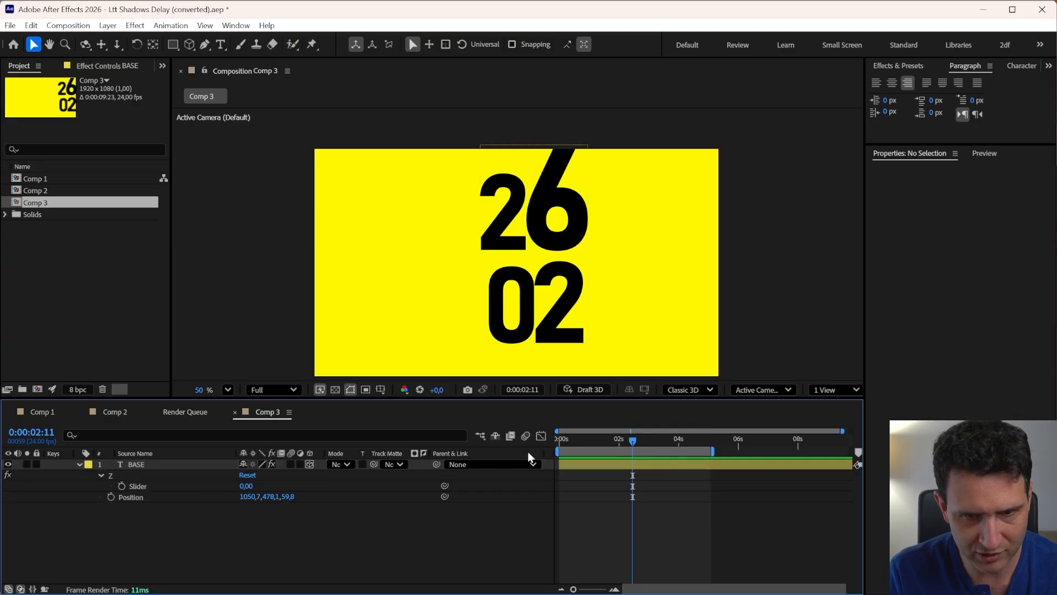
pyautogui.press('Home')
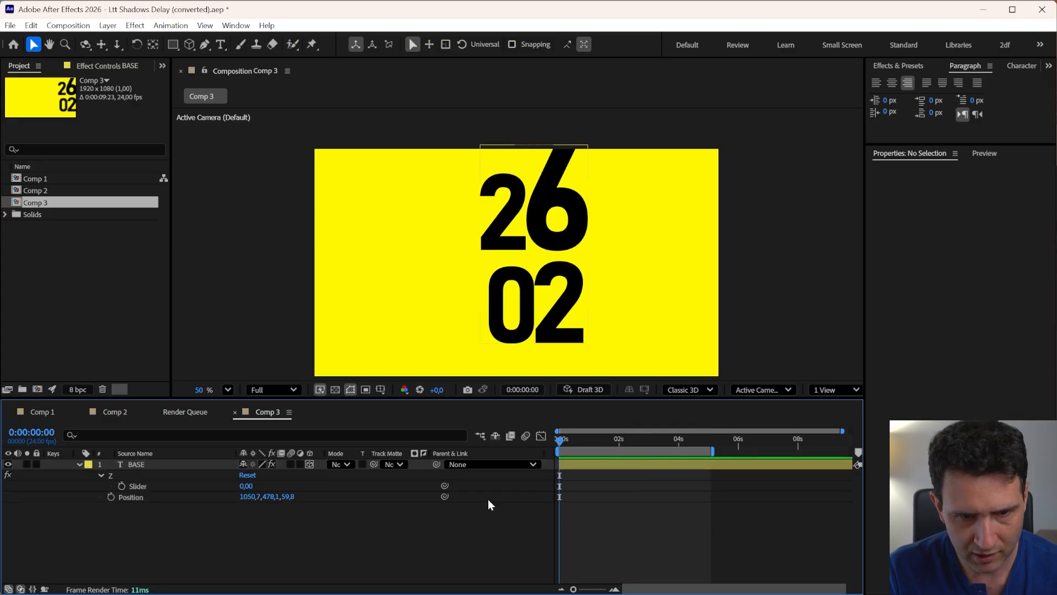
pyautogui.press('u')
pyautogui.press('p')
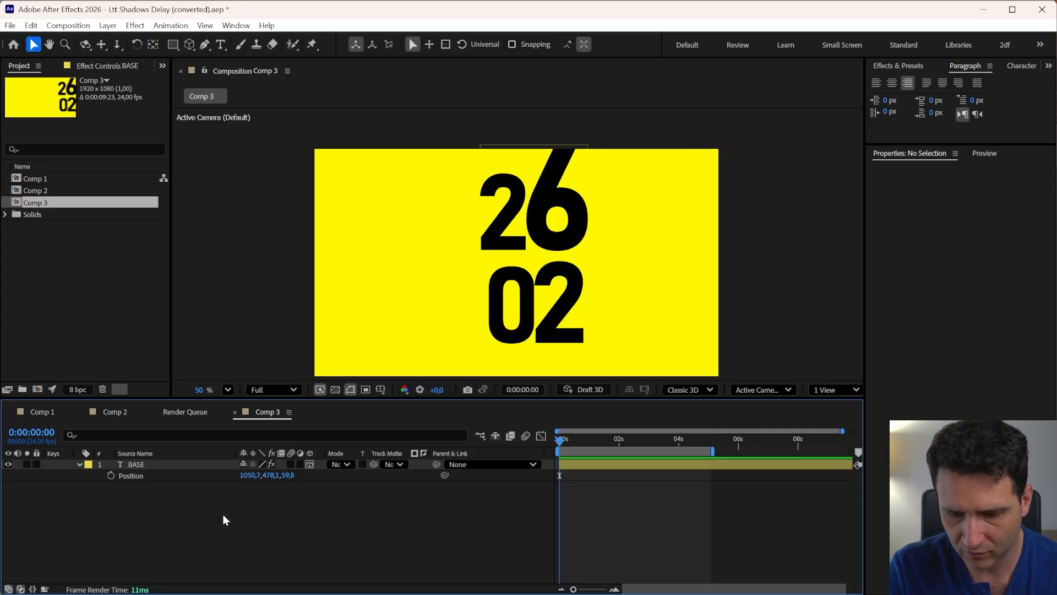
# Create a new Two-Node camera with the 200mm preset
pyautogui.press('ctrl+alt+shift+super')
pyautogui.hotkey('alt', 'F4')
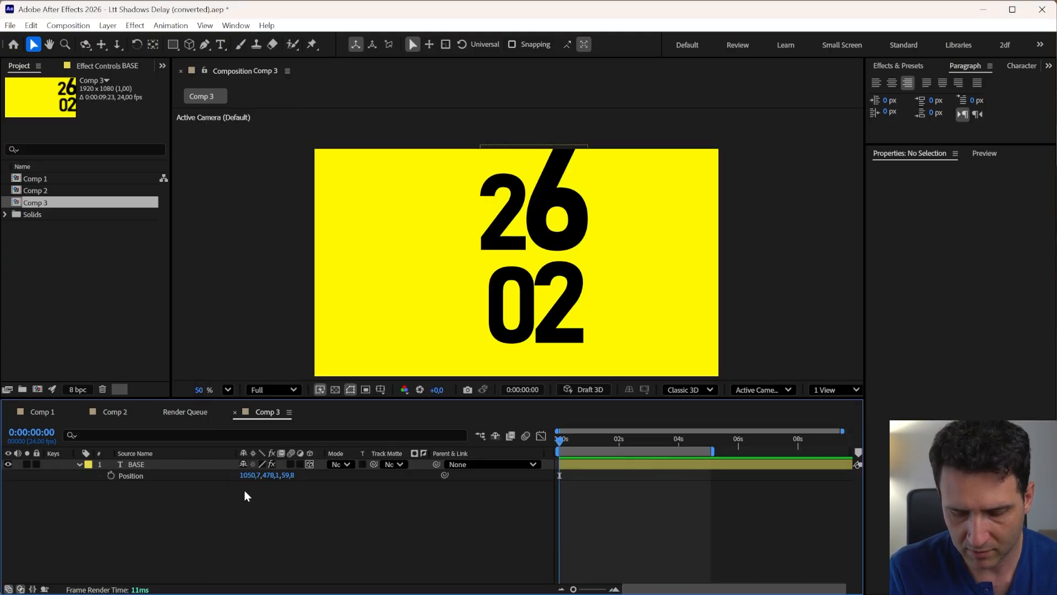
pyautogui.hotkey('ctrl', 'alt', 'shift', 'c')
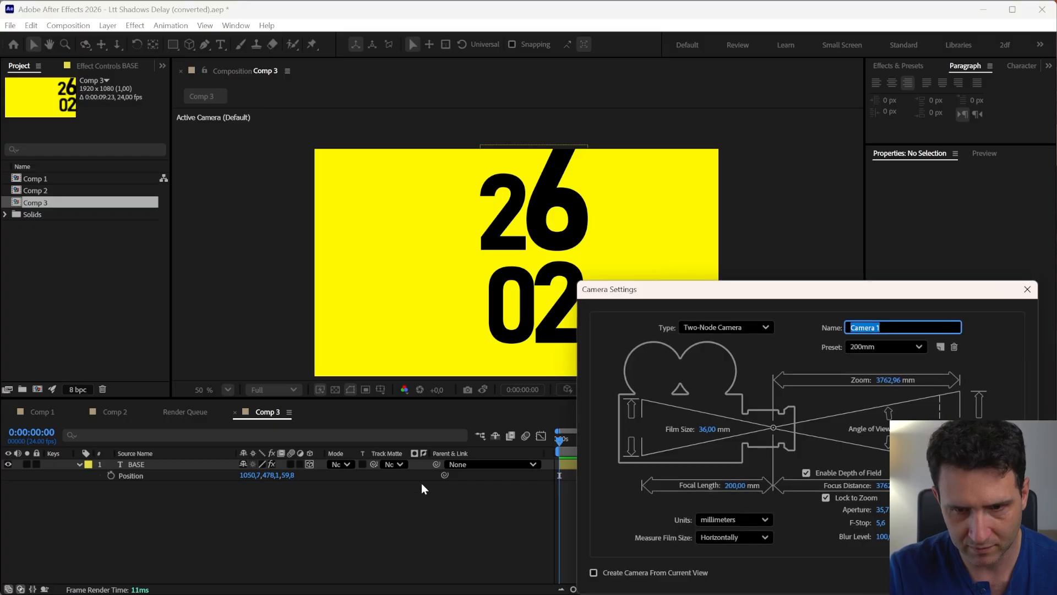
pyautogui.press('Return')
# Orbit and pan the new camera so the 26 02 text appears tilted in perspective
pyautogui.press('c')
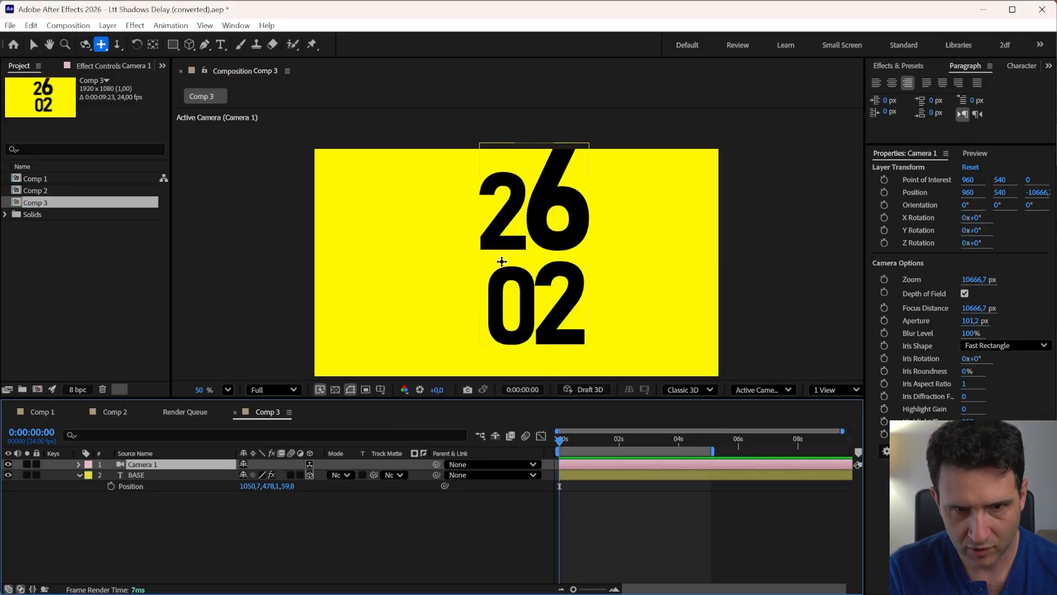
pyautogui.press('c')
pyautogui.press('c')
pyautogui.press('c')
pyautogui.press('c')
pyautogui.moveTo(518, 282); pyautogui.dragTo(528, 145)
pyautogui.press('c')
pyautogui.moveTo(518, 254); pyautogui.dragTo(539, 238)
pyautogui.press('c')
pyautogui.press('c')
pyautogui.moveTo(543, 290); pyautogui.dragTo(554, 235)
pyautogui.press('c')
pyautogui.press('c')
# Delete all the expression control effects from the BASE layer
pyautogui.click(136, 475)
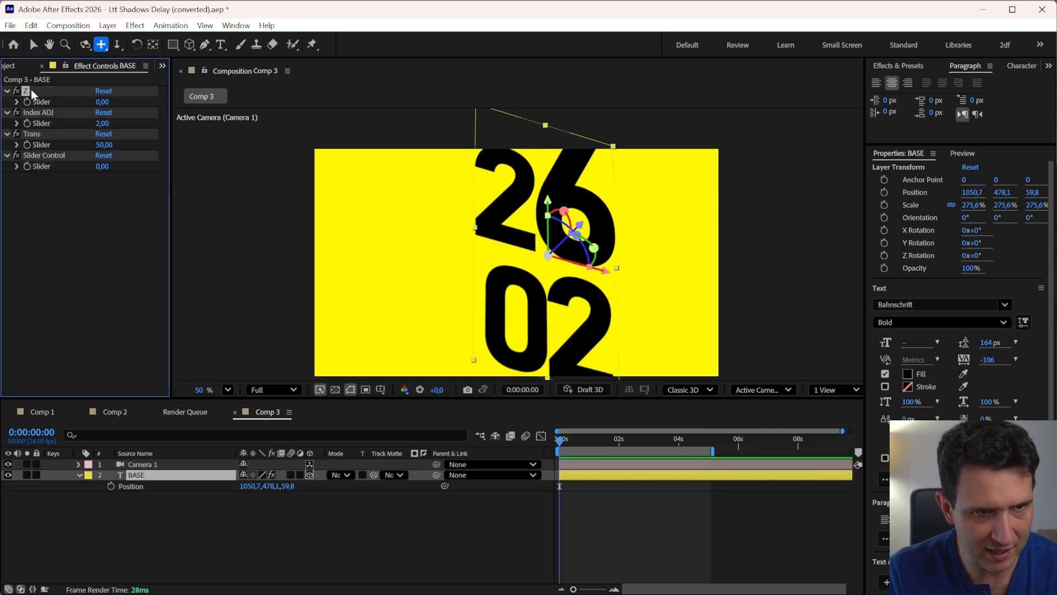
pyautogui.keyDown('shift'); pyautogui.click(41, 156); pyautogui.keyUp('shift')
pyautogui.press('Delete')
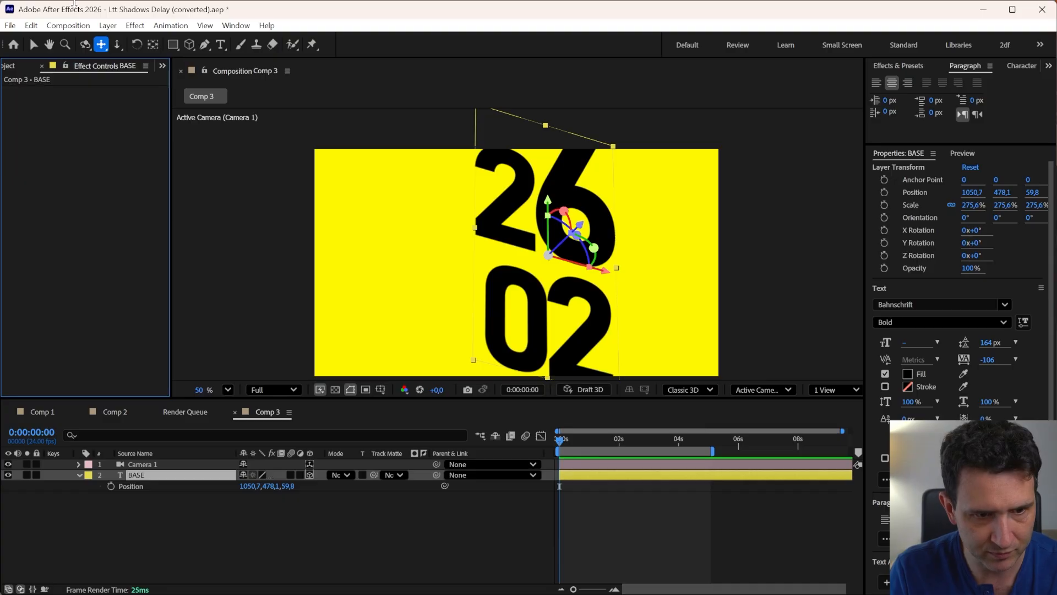
# Duplicate the BASE layer and rename the copy TEXT
pyautogui.click(138, 499)
pyautogui.click(139, 476)
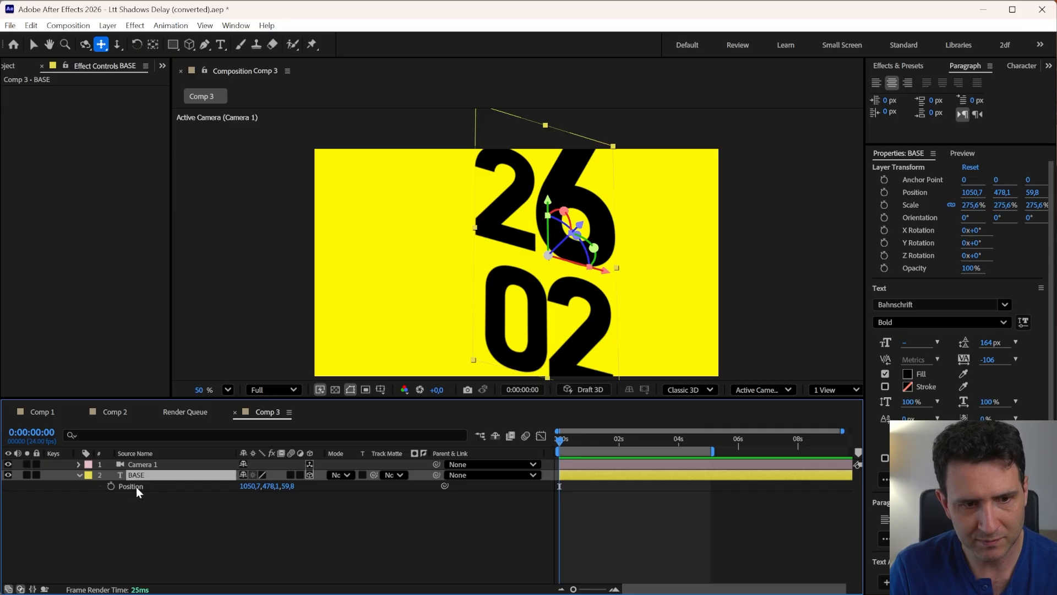
pyautogui.click(137, 500)
pyautogui.click(138, 477)
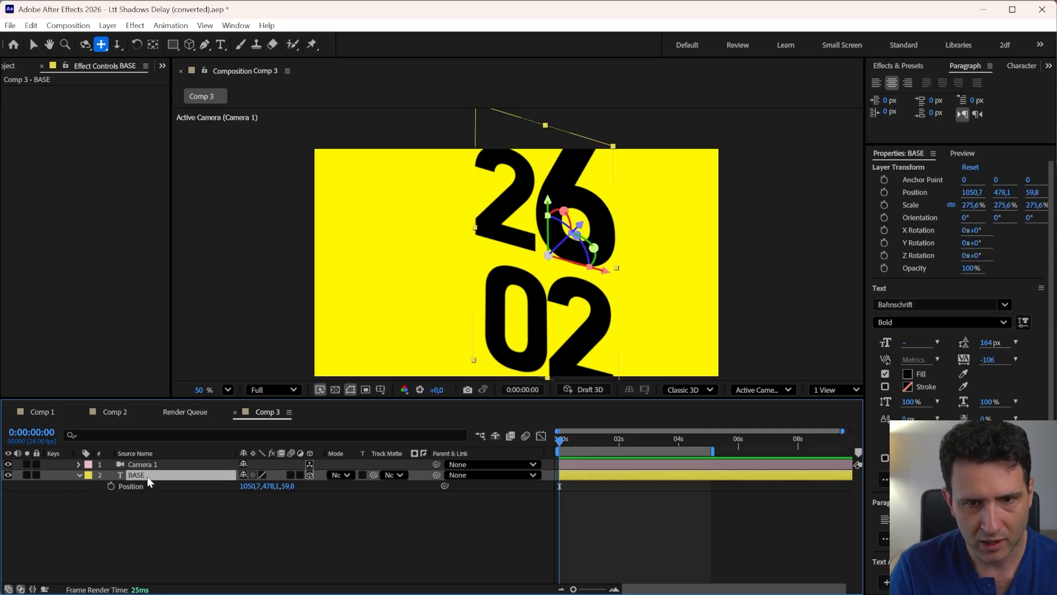
pyautogui.hotkey('ctrl', 'd')
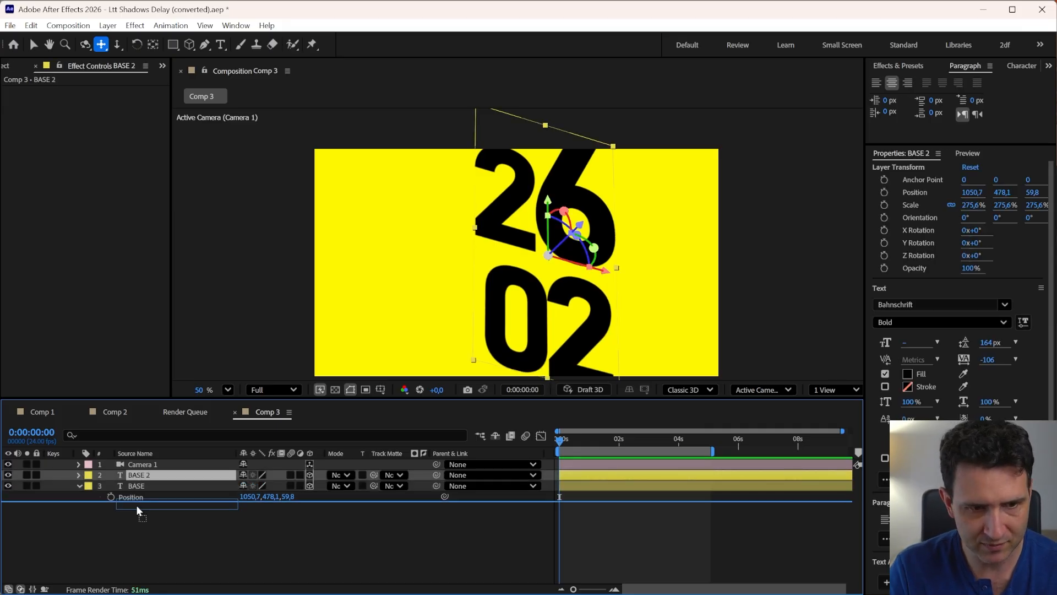
pyautogui.press('Return')
pyautogui.write('TEXT')
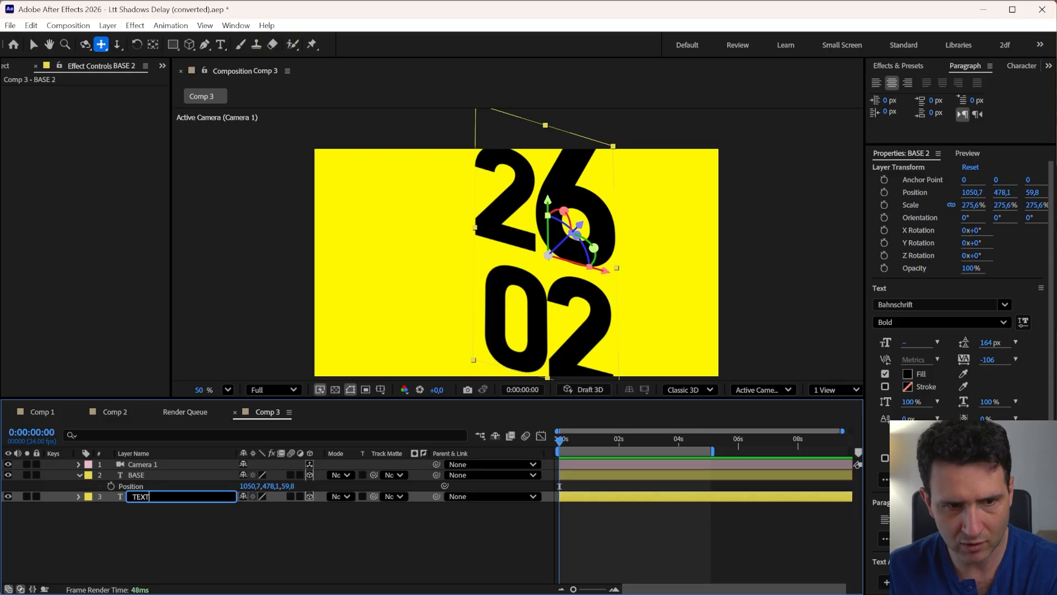
pyautogui.press('Return')
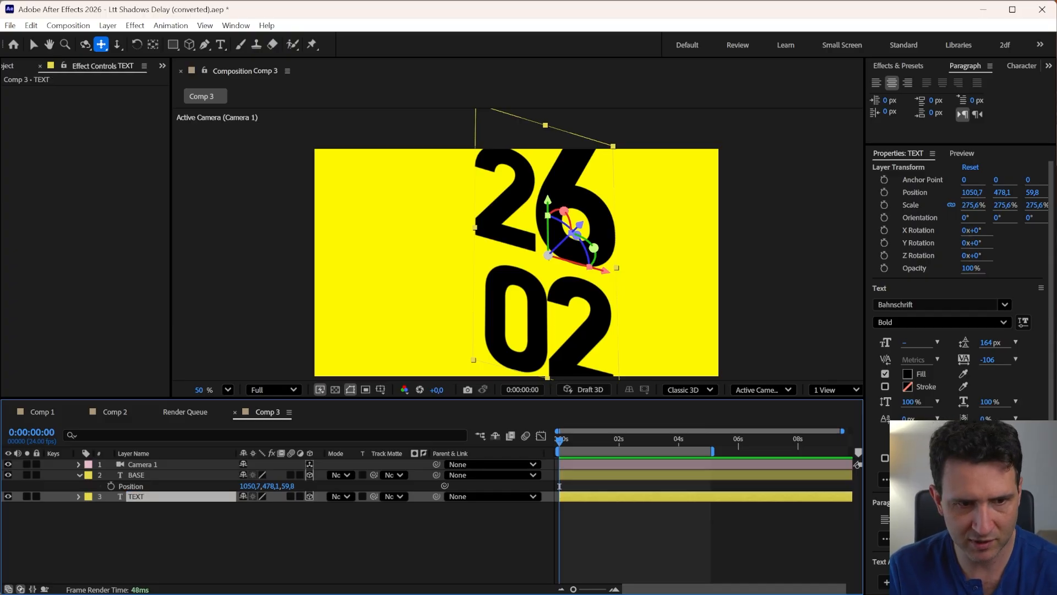
# Set the label colour of the Camera 1 and BASE layers to Aqua
pyautogui.click(137, 471)
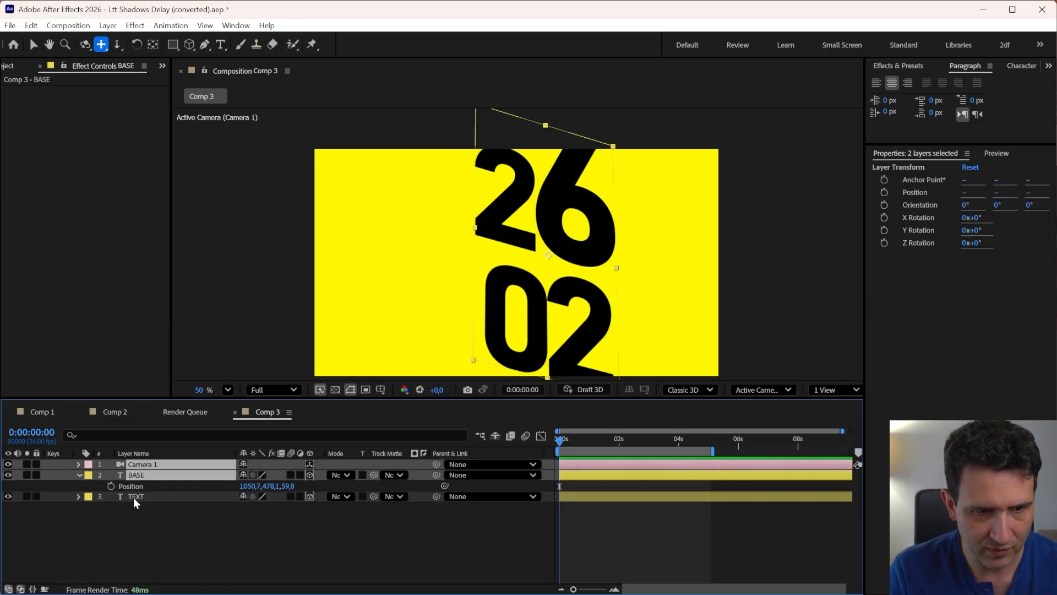
pyautogui.click(134, 498)
pyautogui.click(132, 475)
pyautogui.keyDown('shift'); pyautogui.click(132, 465); pyautogui.keyUp('shift')
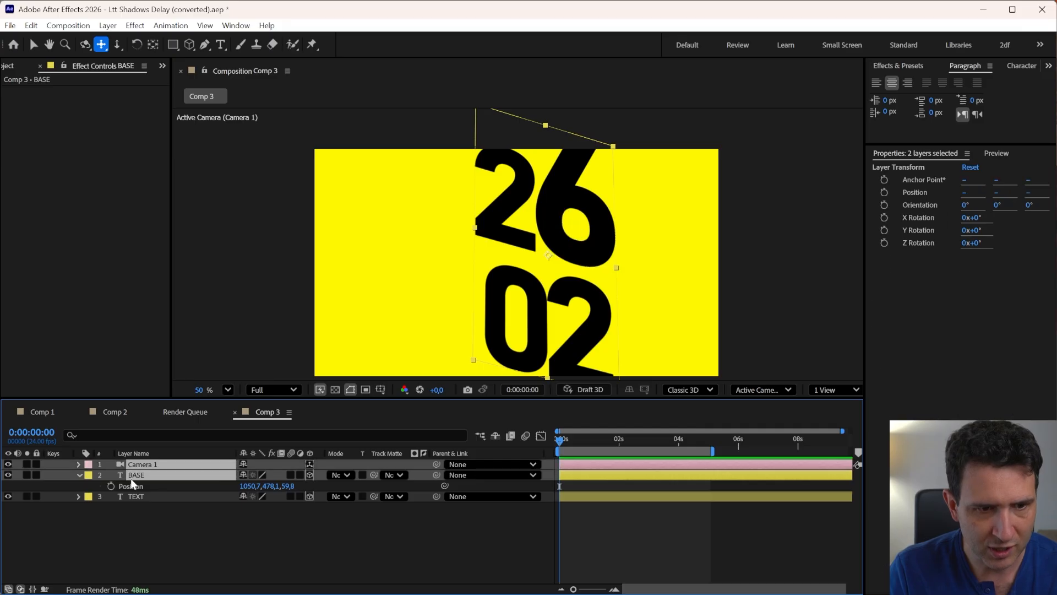
pyautogui.click(134, 497)
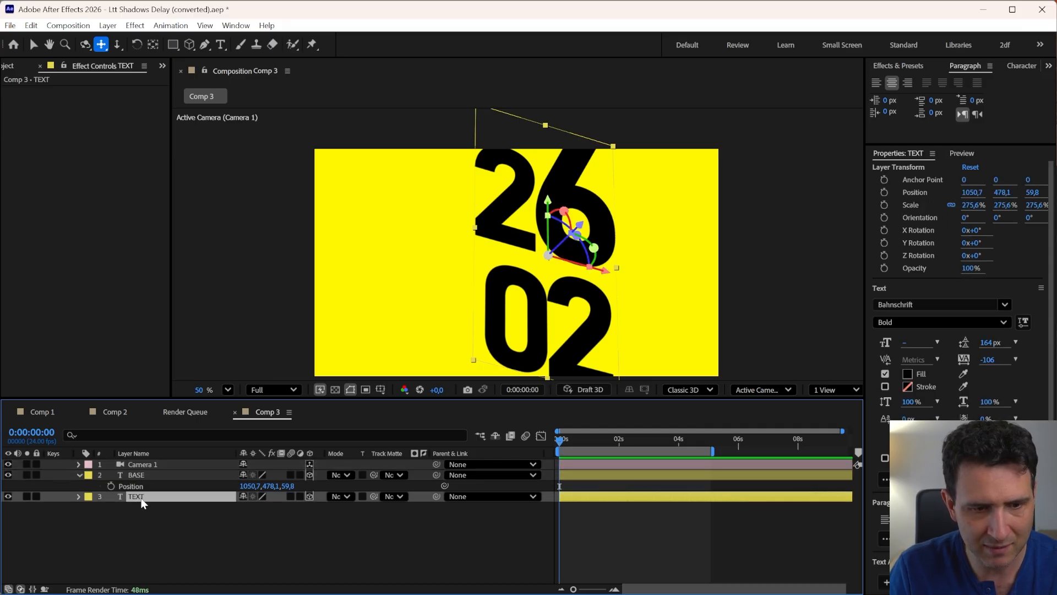
pyautogui.click(135, 474)
pyautogui.keyDown('shift'); pyautogui.click(109, 466); pyautogui.keyUp('shift')
pyautogui.click(88, 473)
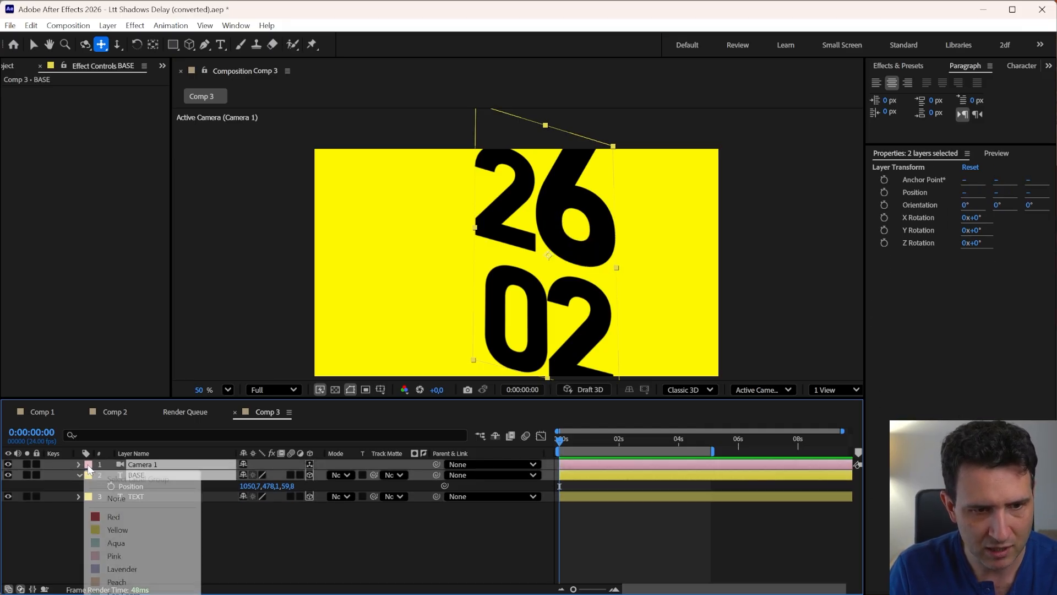
pyautogui.click(116, 542)
pyautogui.click(111, 534)
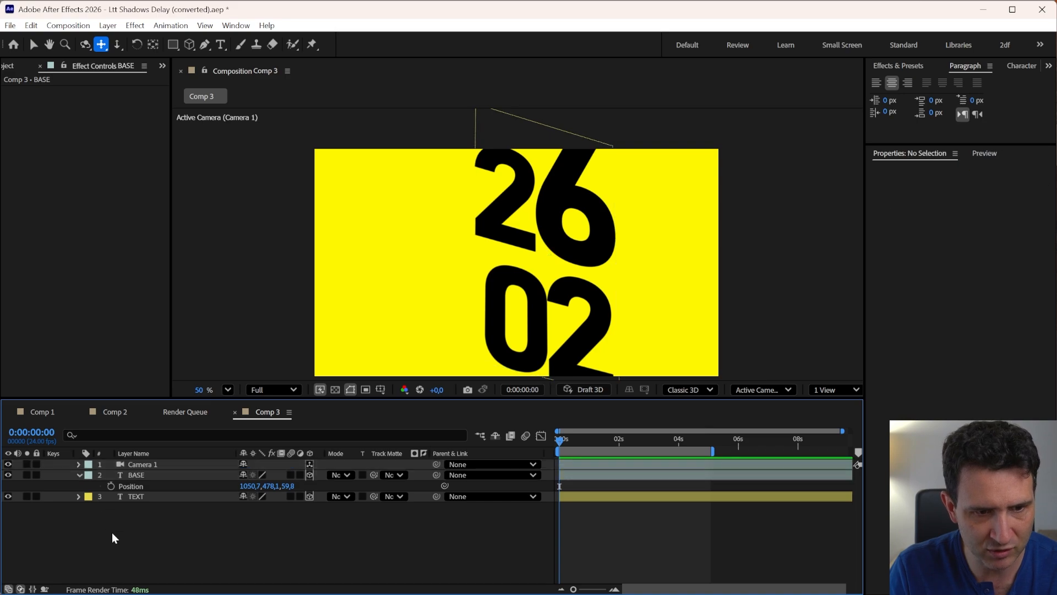
# Collapse the BASE layer's properties and select Camera 1 to show its settings
pyautogui.click(135, 478)
pyautogui.click(79, 475)
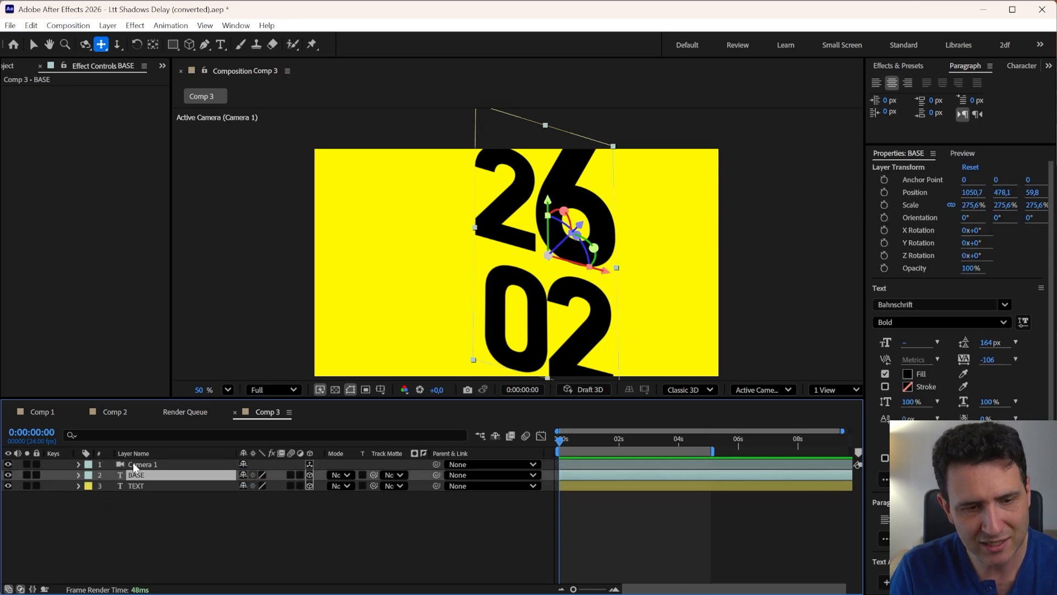
pyautogui.doubleClick(134, 463)
pyautogui.click(954, 574)
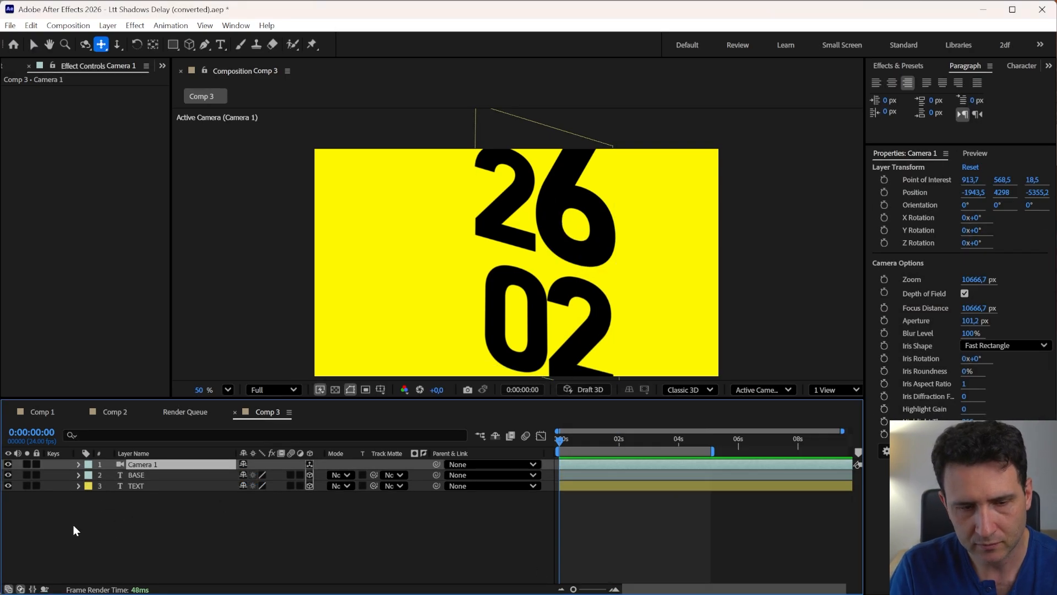
# Step through the BASE and Camera 1 layers to compare their properties
pyautogui.click(134, 475)
pyautogui.hotkey('ctrl', 'Up')
pyautogui.hotkey('ctrl', 'Down')
pyautogui.hotkey('ctrl', 'Up')
pyautogui.hotkey('ctrl', 'Down')
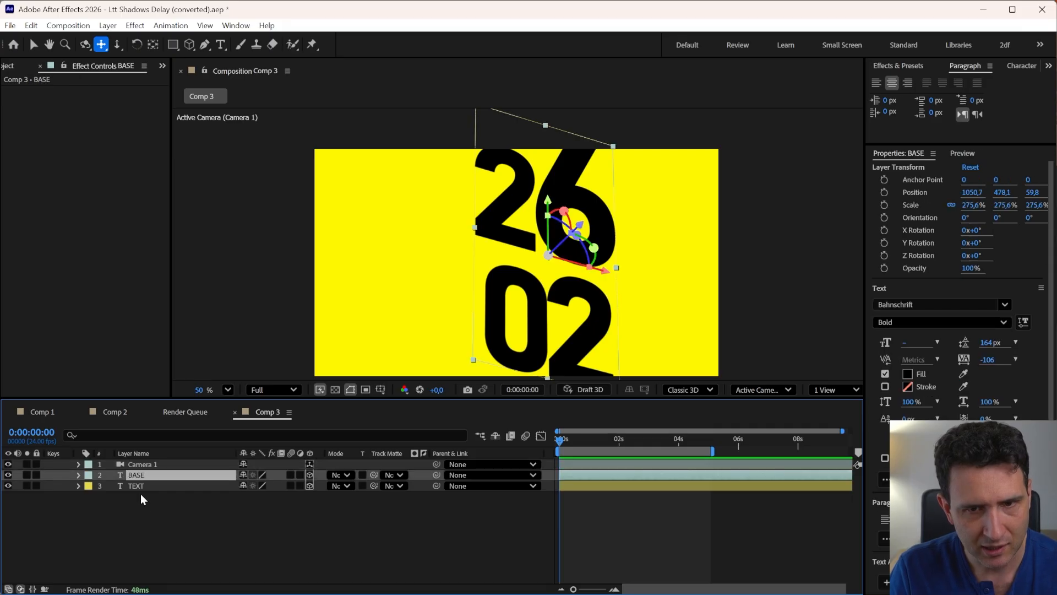
pyautogui.hotkey('ctrl', 'Up')
pyautogui.hotkey('ctrl', 'Down')
pyautogui.hotkey('ctrl', 'Up')
pyautogui.hotkey('ctrl', 'Down')
pyautogui.hotkey('ctrl', 'Up')
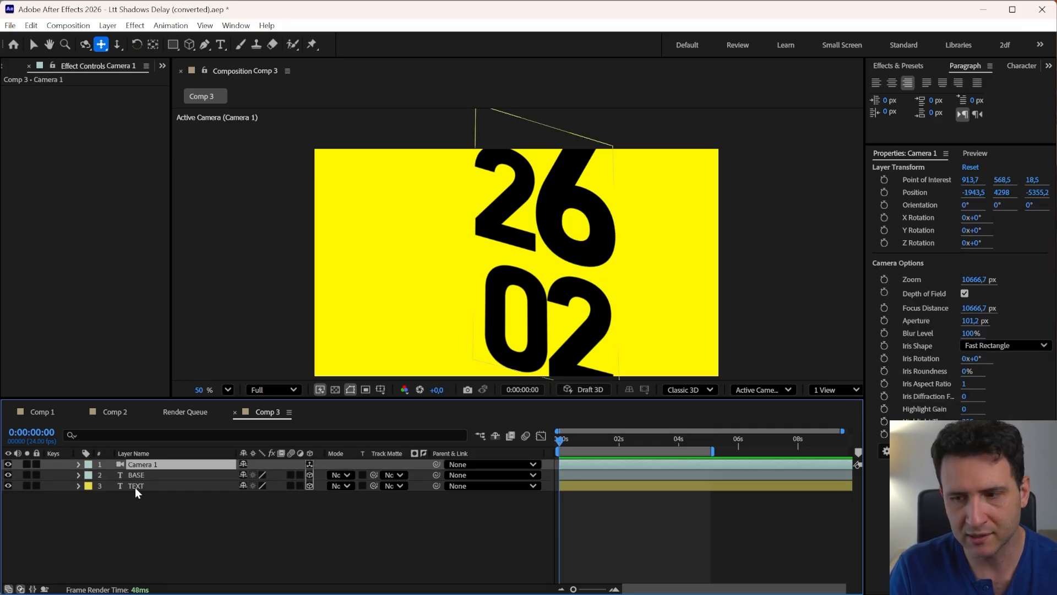
pyautogui.hotkey('ctrl', 'Down')
pyautogui.hotkey('ctrl', 'Up')
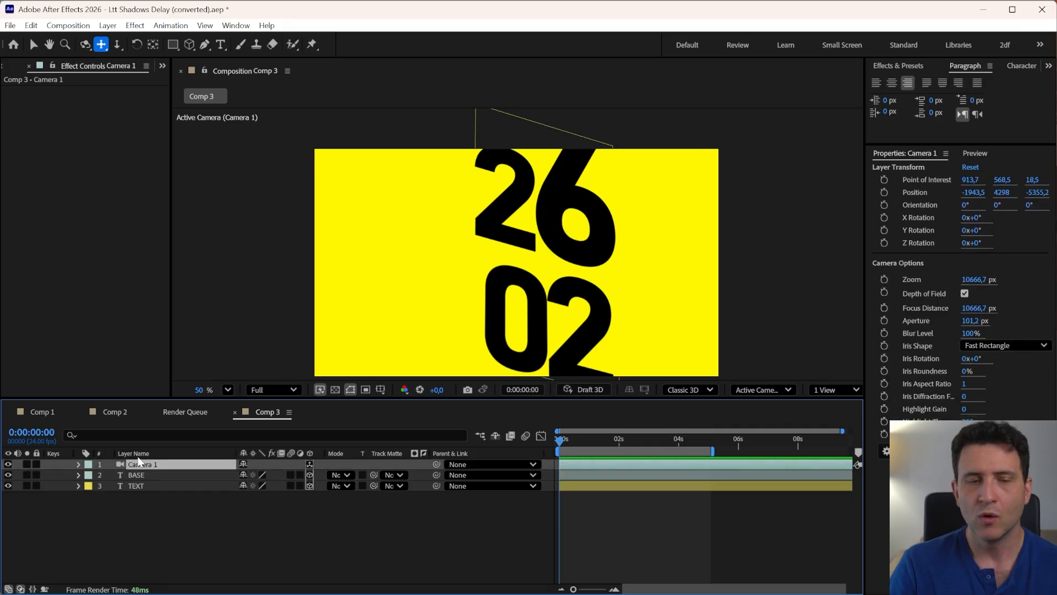
pyautogui.click(94, 487)
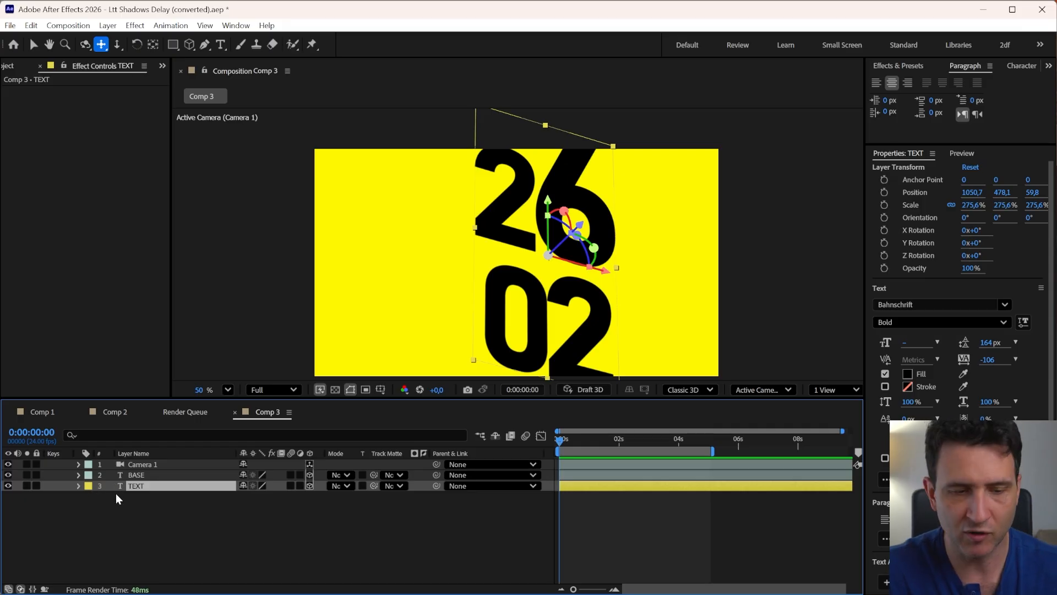
pyautogui.hotkey('ctrl', 'd')
pyautogui.hotkey('ctrl', 'd')
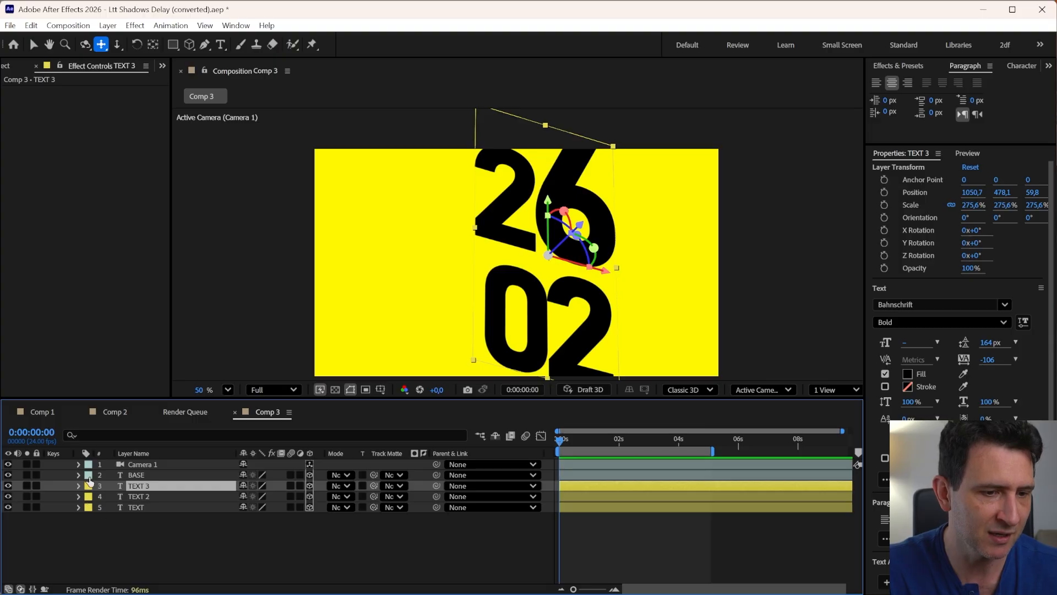
pyautogui.keyDown('shift'); pyautogui.click(136, 496); pyautogui.keyUp('shift')
pyautogui.press('Delete')
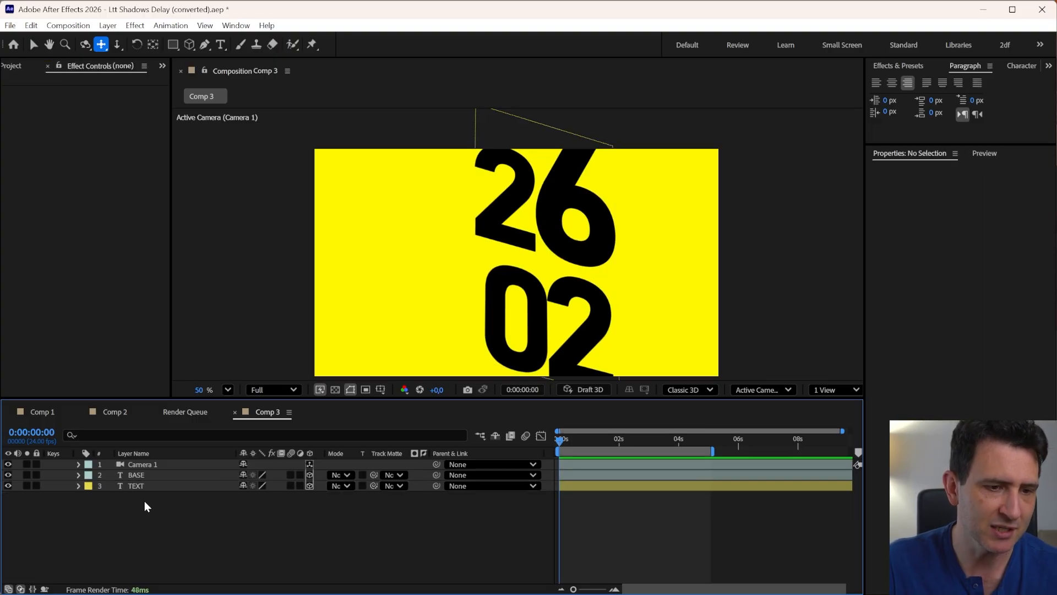
# Rename the TEXT layer to TEXT 1 and switch to the Selection tool
pyautogui.click(138, 489)
pyautogui.press('Return')
pyautogui.write('1')
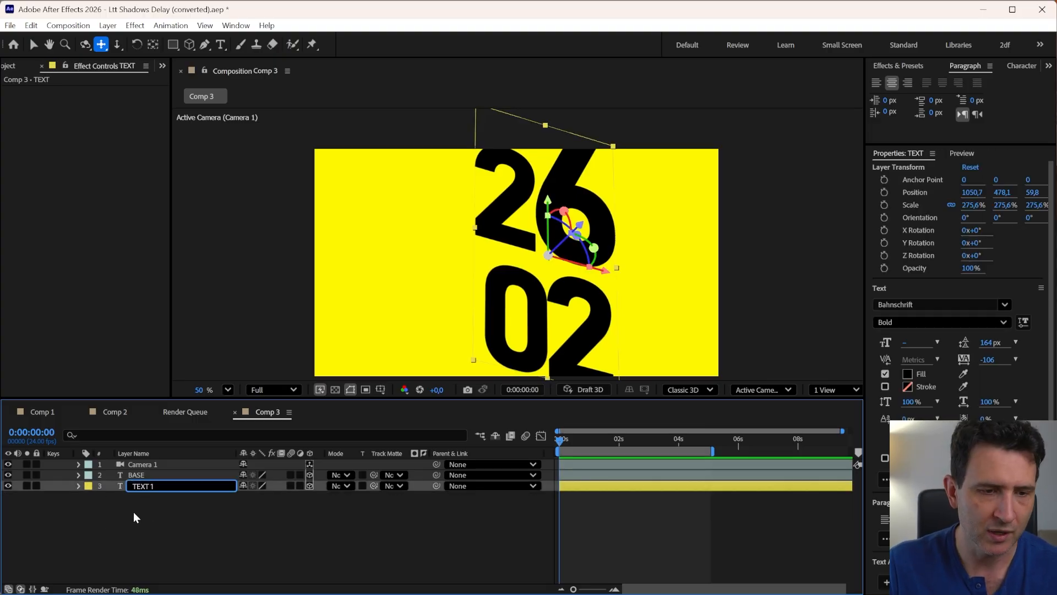
pyautogui.click(134, 511)
pyautogui.click(140, 488)
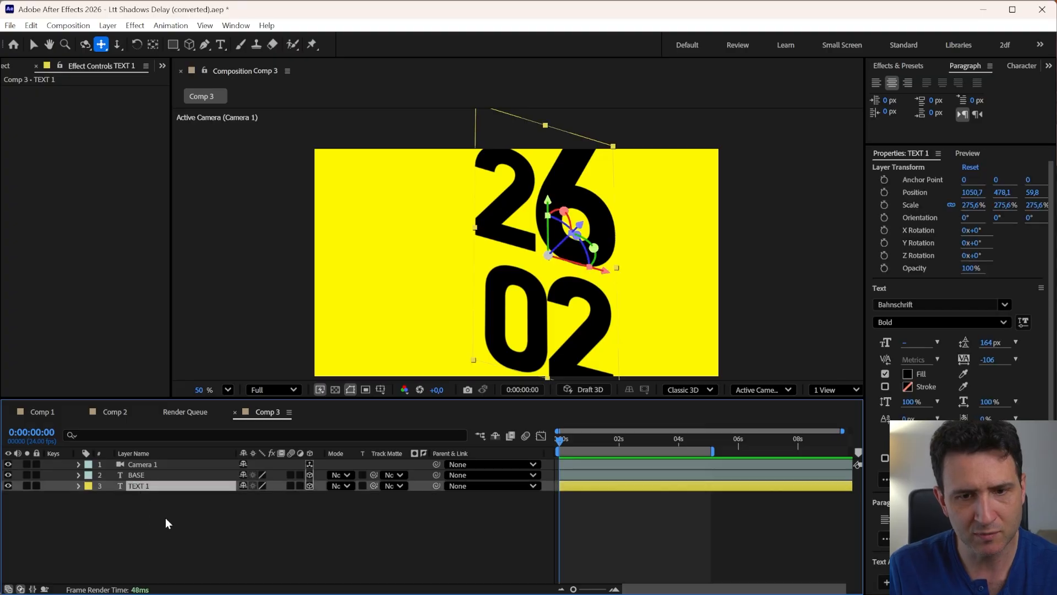
pyautogui.click(148, 524)
pyautogui.click(134, 486)
pyautogui.press('Return')
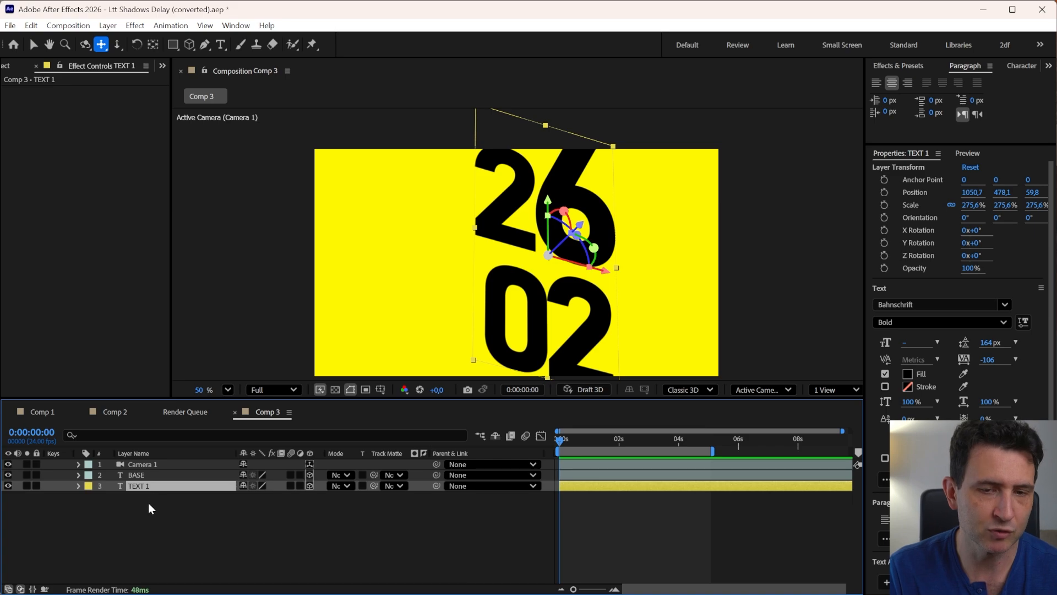
pyautogui.press('v')
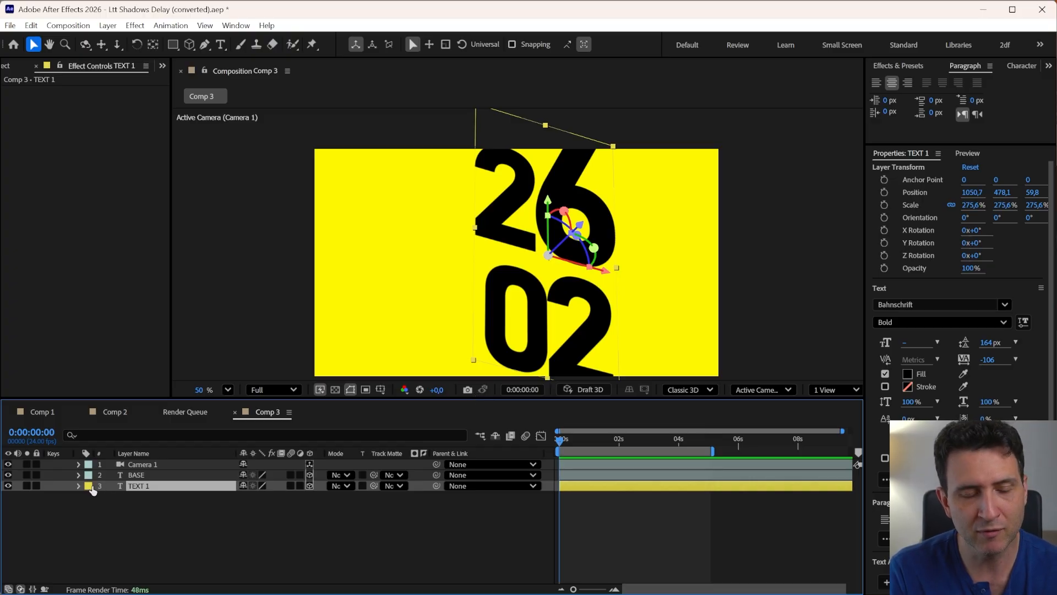
# Add a Slider Control expression control to the BASE layer
pyautogui.click(100, 465)
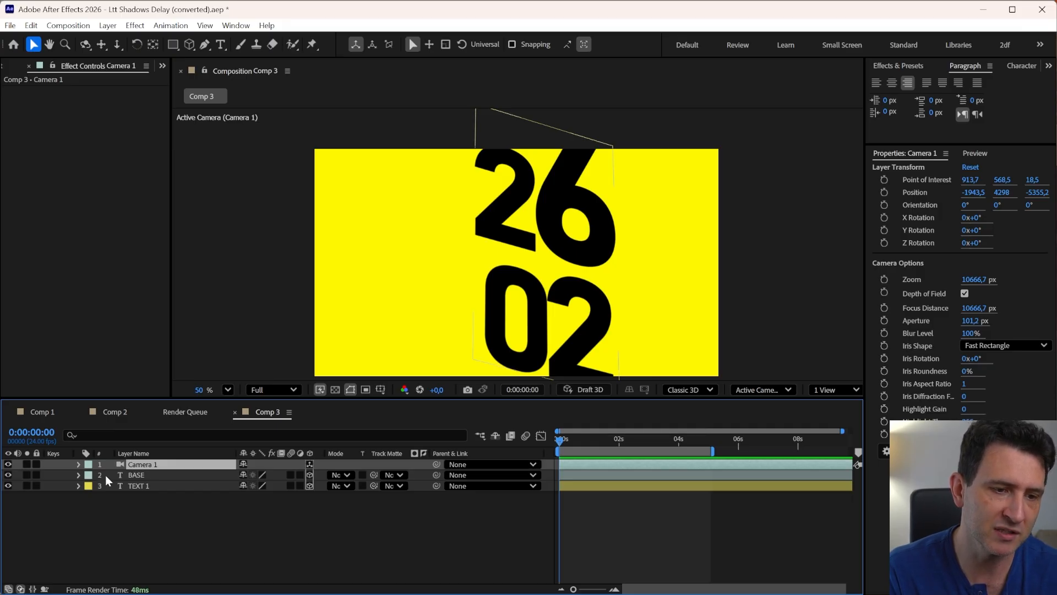
pyautogui.click(135, 486)
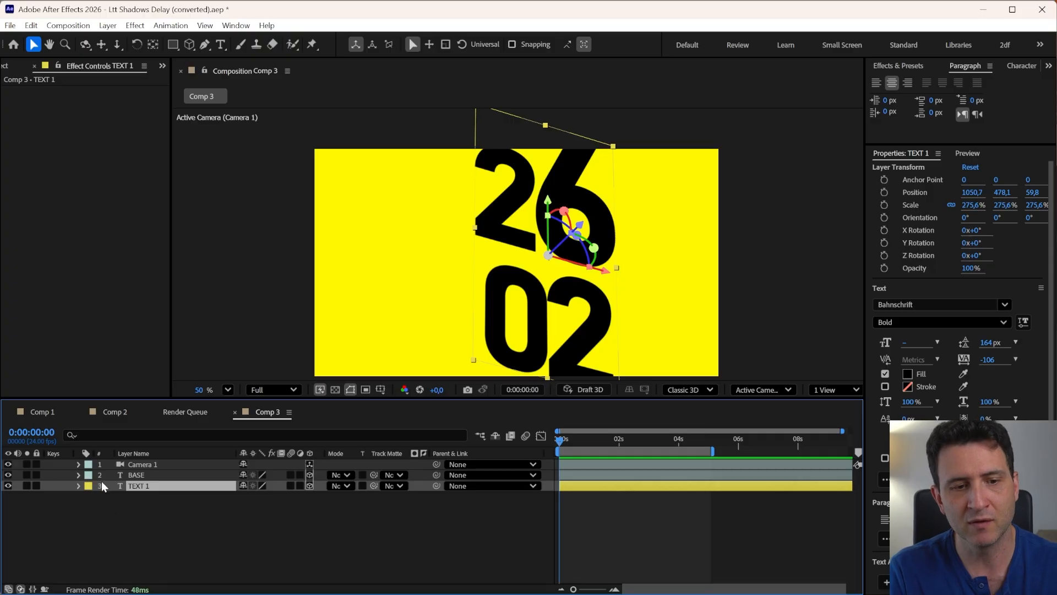
pyautogui.click(139, 475)
pyautogui.keyDown('shift'); pyautogui.click(138, 465); pyautogui.keyUp('shift')
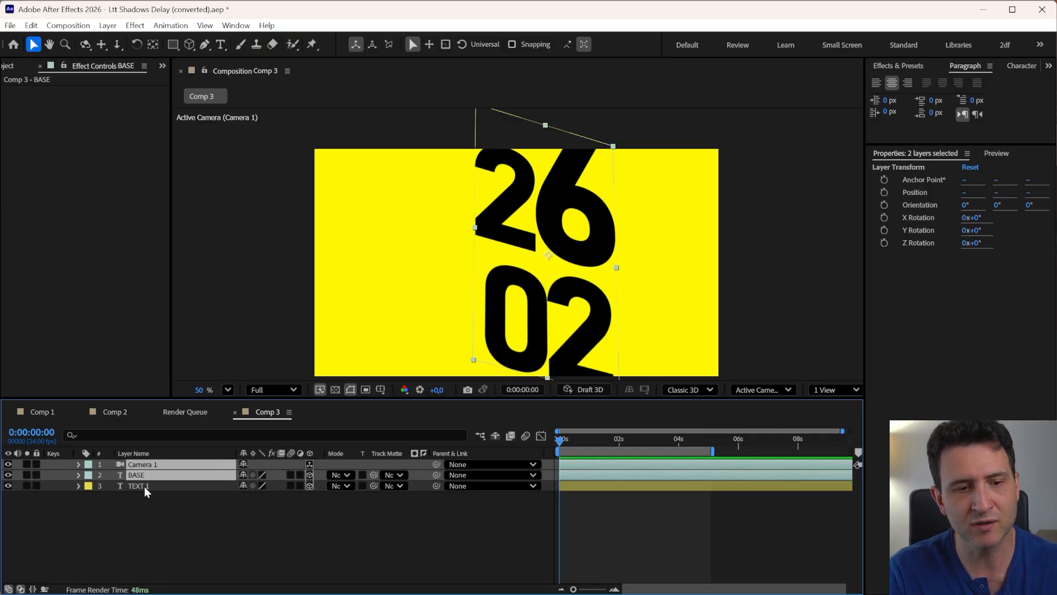
pyautogui.click(137, 519)
pyautogui.click(138, 487)
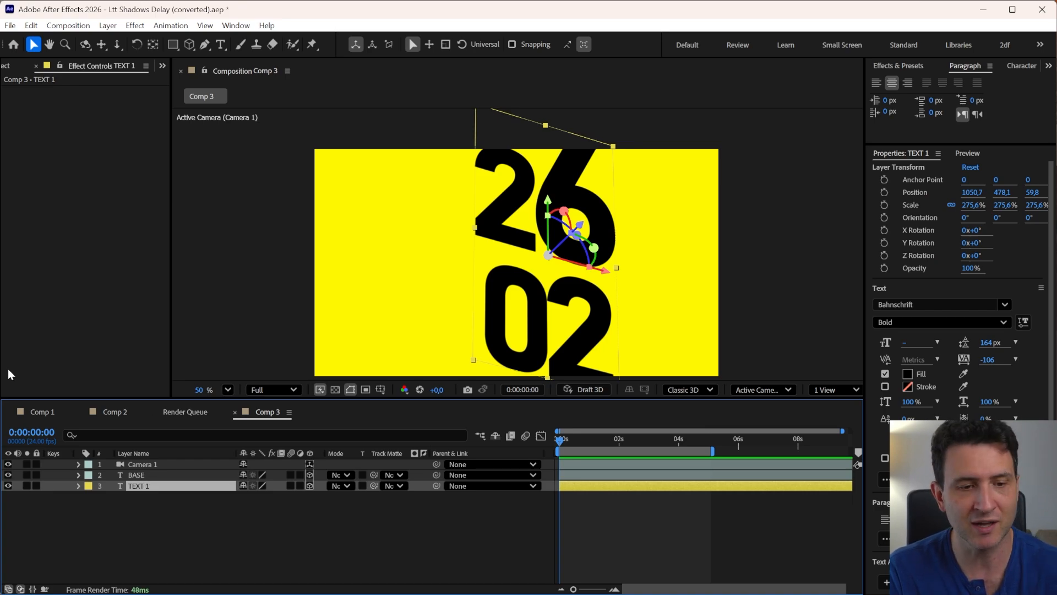
pyautogui.click(134, 477)
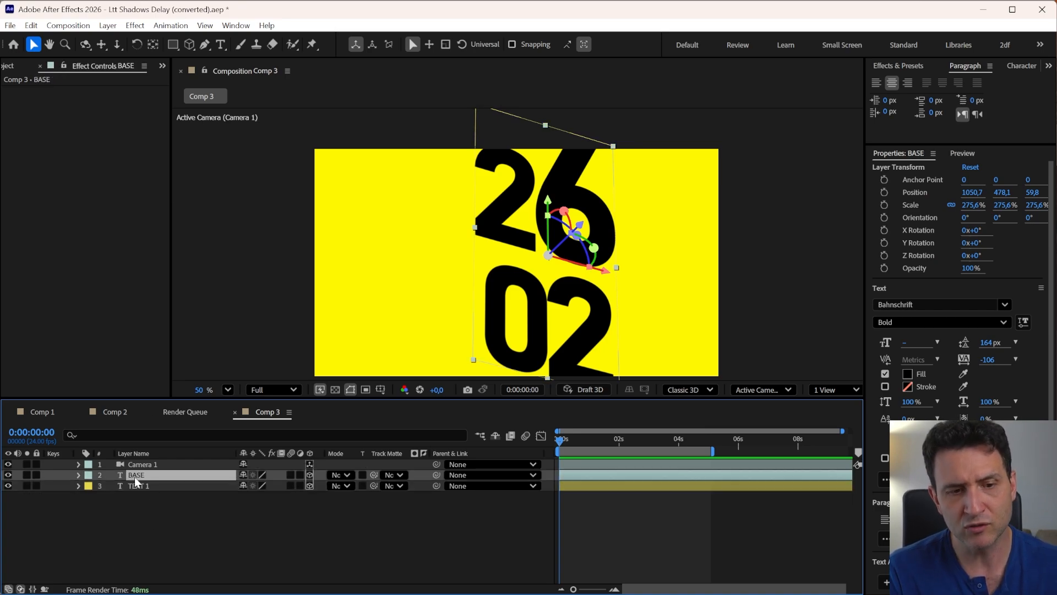
pyautogui.rightClick(76, 144)
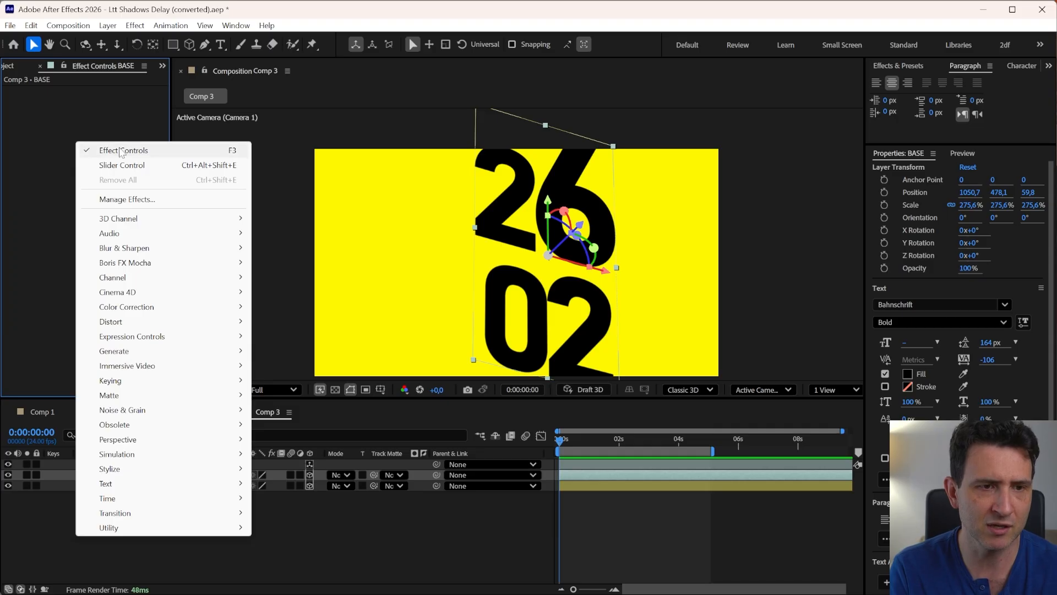
pyautogui.moveTo(118, 345)
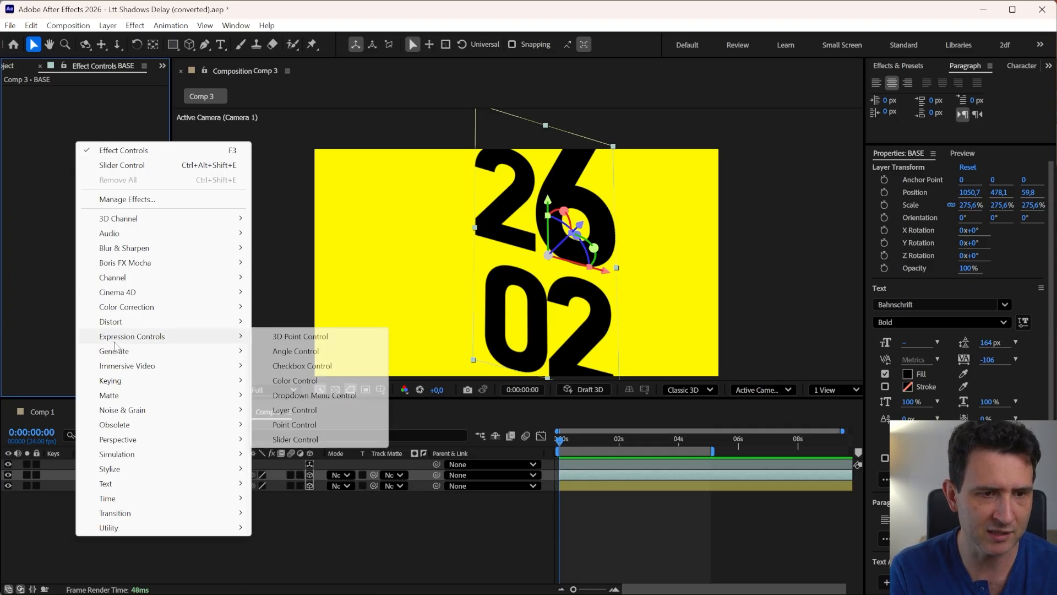
pyautogui.click(296, 439)
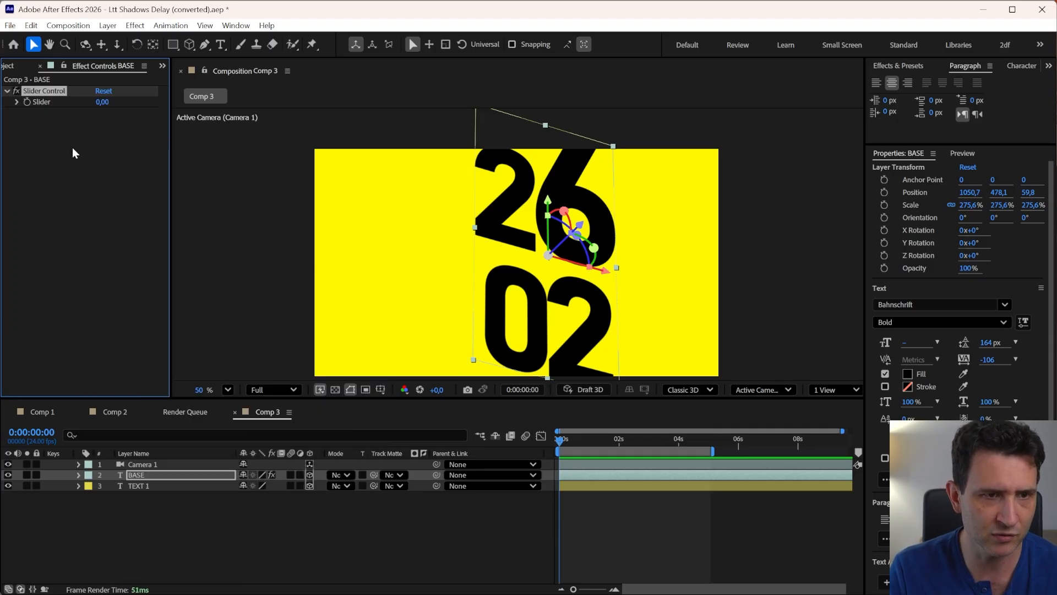
# Rename the BASE layer's Slider Control to Ajuste de Index
pyautogui.click(51, 92)
pyautogui.press('Return')
pyautogui.write('A')
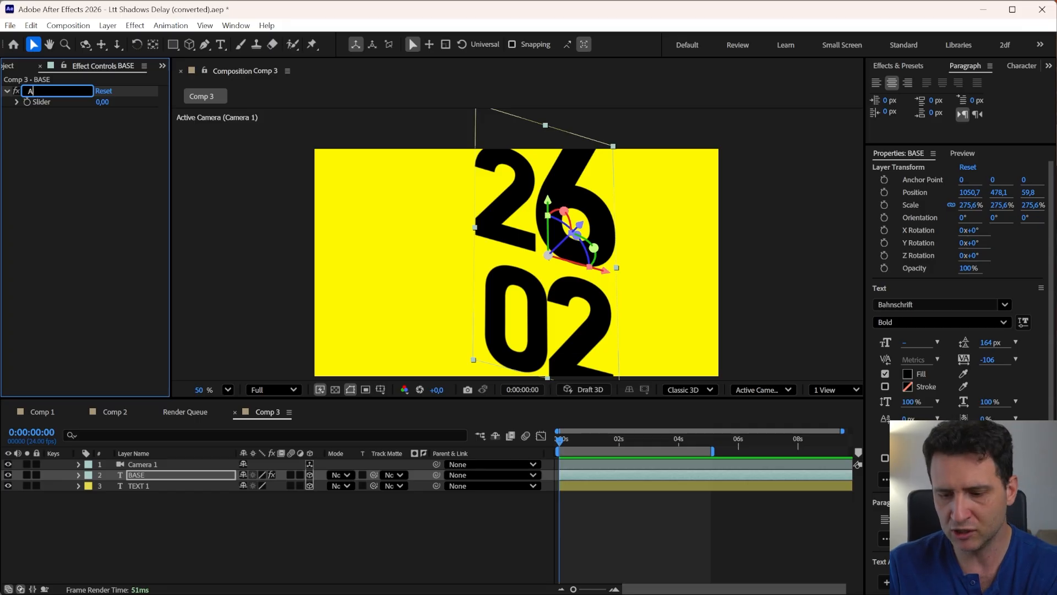
pyautogui.write('juste de')
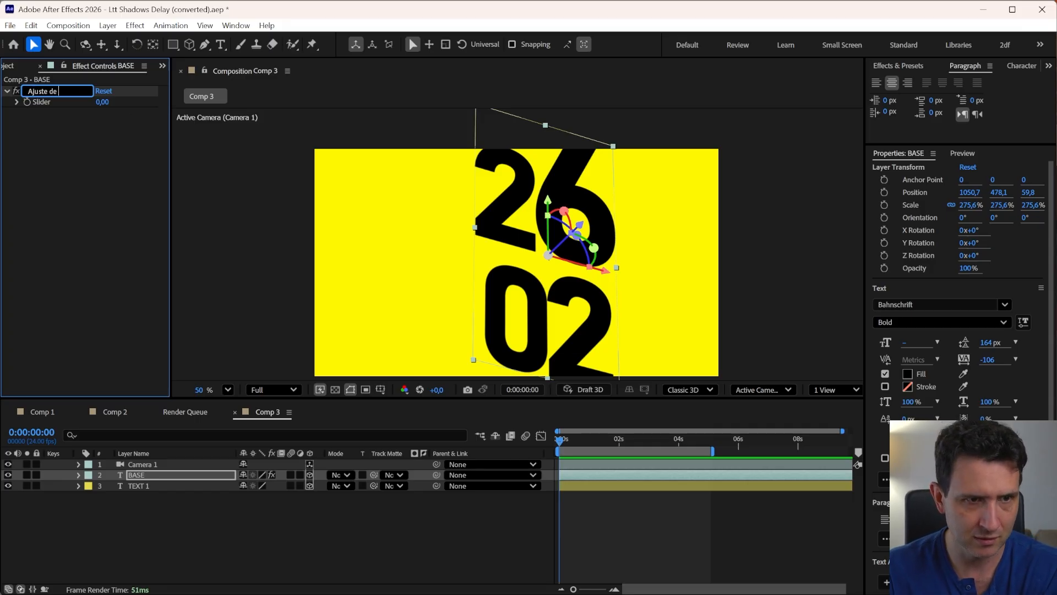
pyautogui.write(' Index')
pyautogui.press('Return')
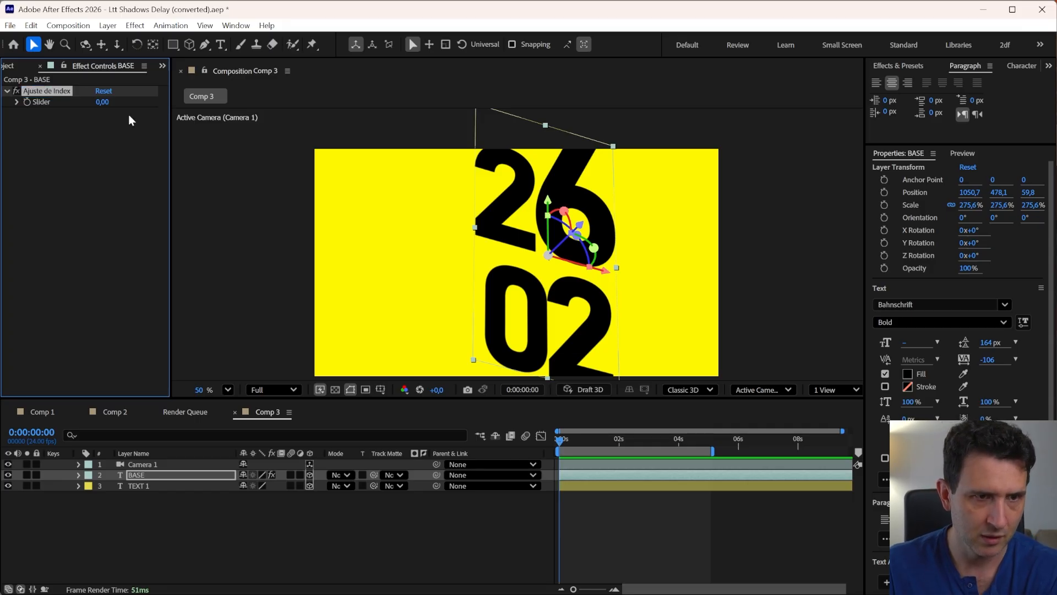
pyautogui.click(140, 537)
pyautogui.click(128, 477)
pyautogui.keyDown('ctrl'); pyautogui.click(133, 466); pyautogui.keyUp('ctrl')
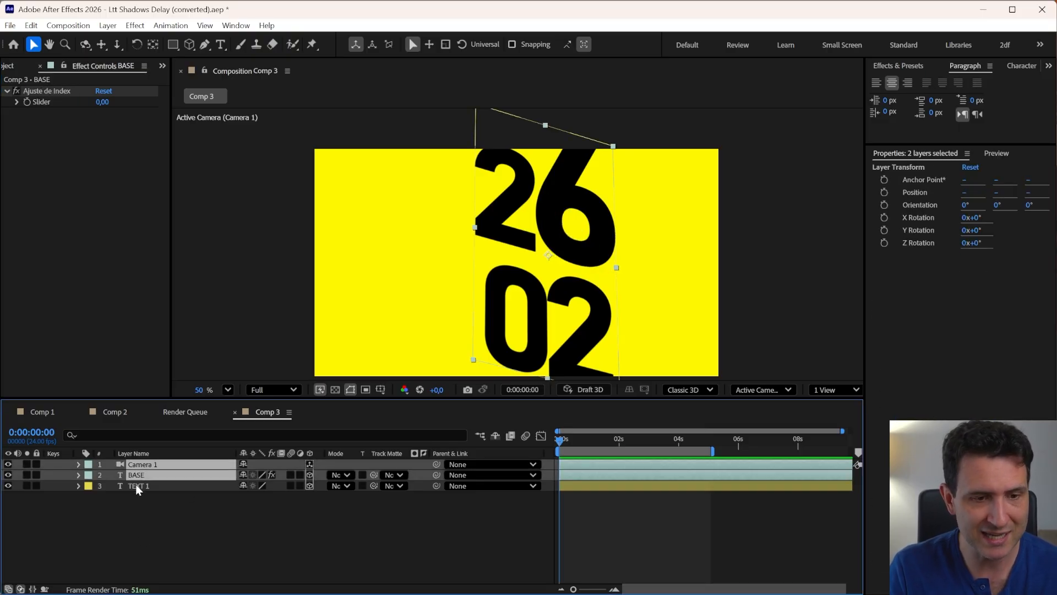
pyautogui.click(133, 485)
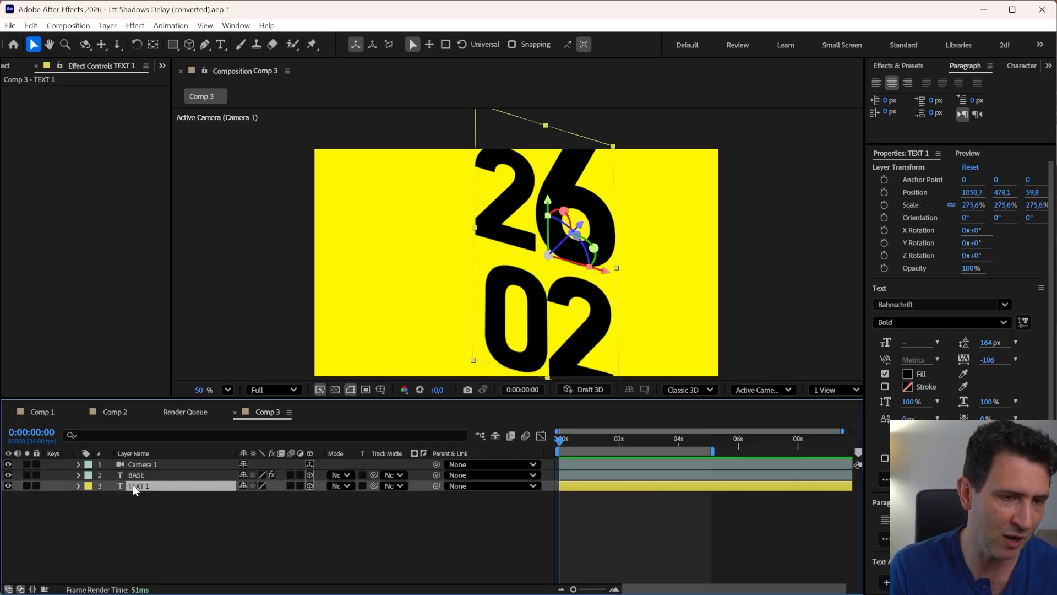
# Set BASE's Ajuste de Index slider to 2
pyautogui.click(133, 474)
pyautogui.keyDown('ctrl'); pyautogui.click(133, 466); pyautogui.keyUp('ctrl')
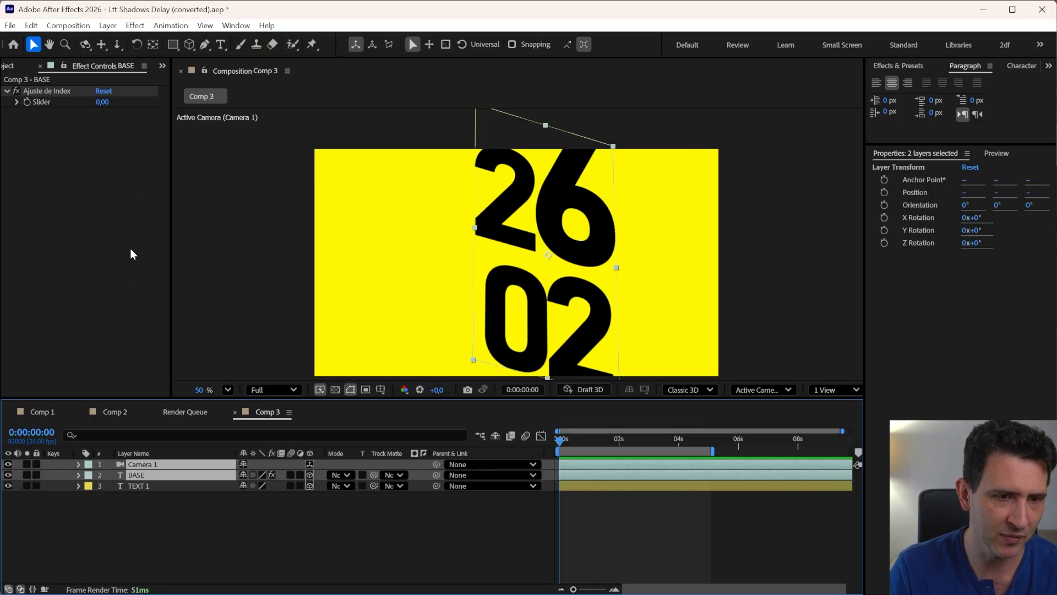
pyautogui.click(135, 485)
pyautogui.click(132, 475)
pyautogui.click(102, 102)
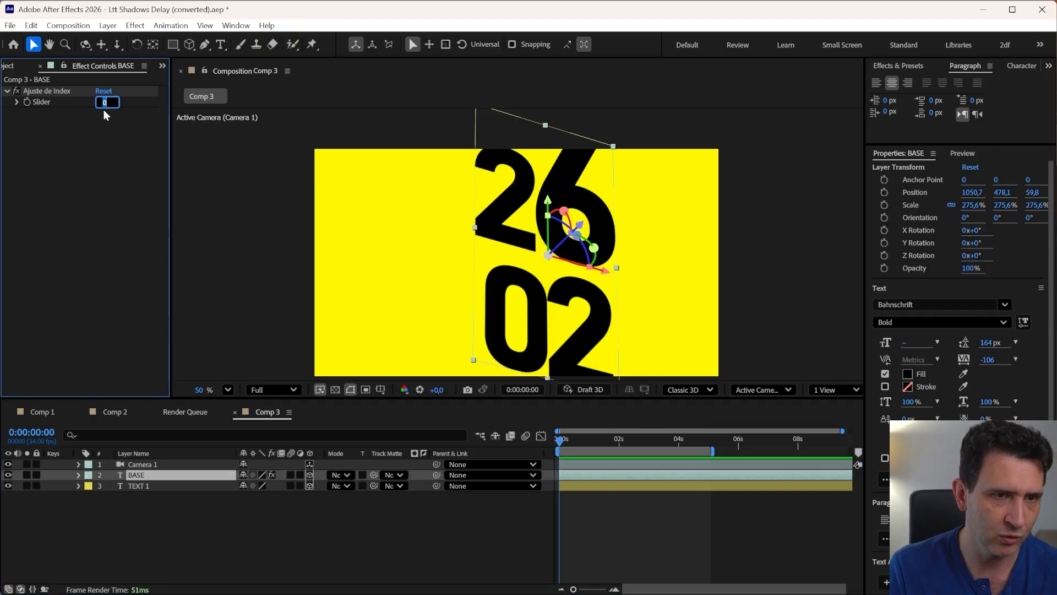
pyautogui.write('2')
pyautogui.press('Return')
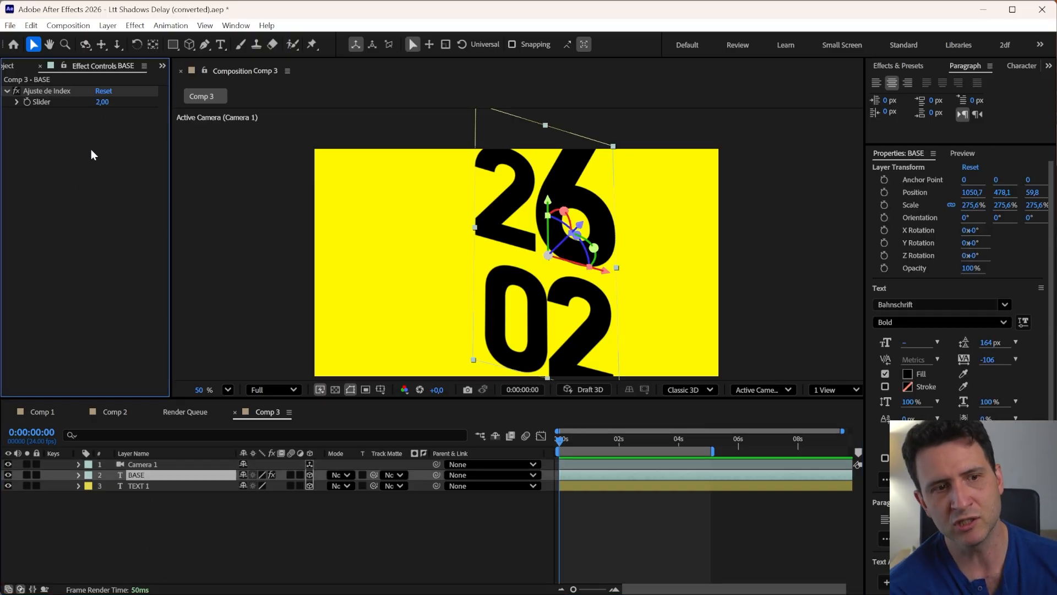
# Add a second Slider Control to the BASE layer and set its slider to 10
pyautogui.press('F3')
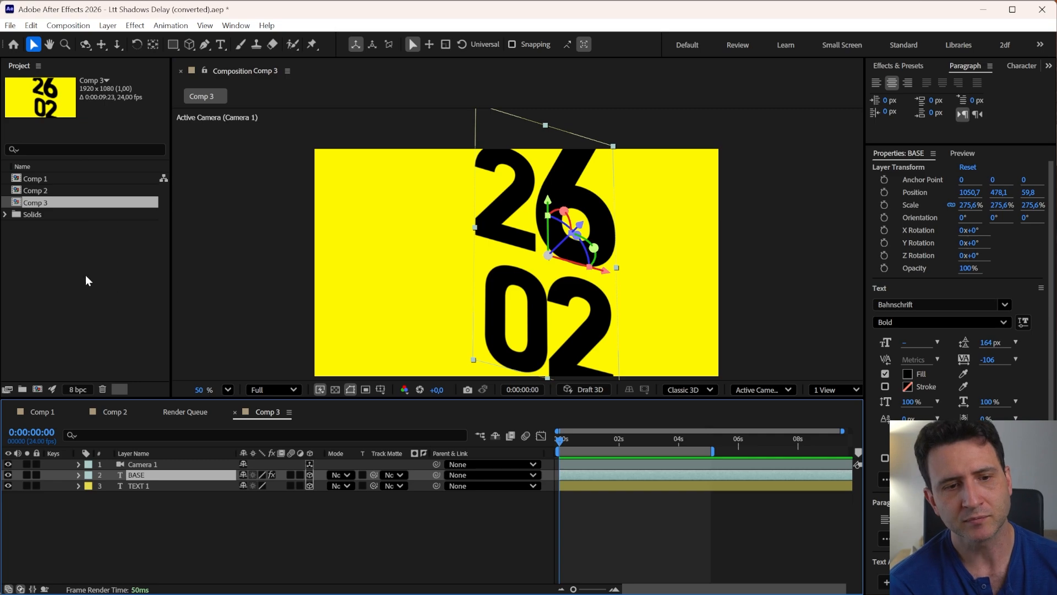
pyautogui.press('F3')
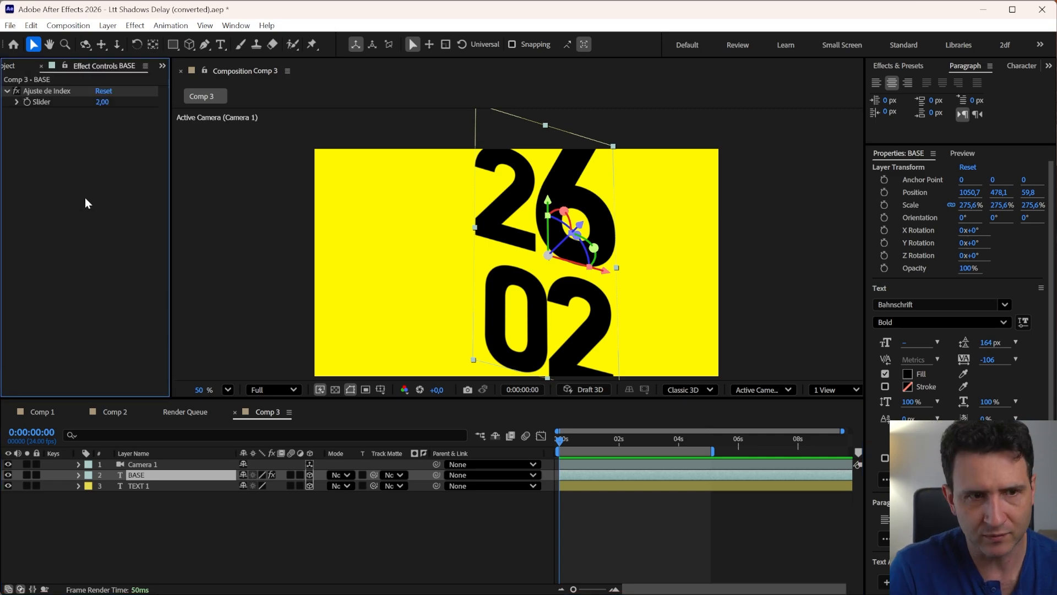
pyautogui.rightClick(64, 157)
pyautogui.click(110, 179)
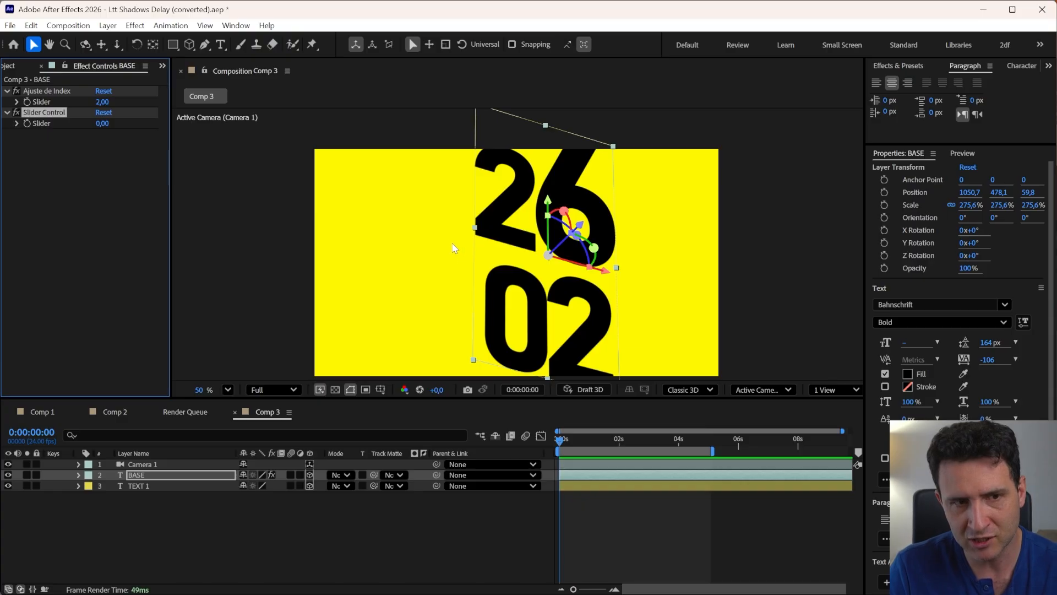
pyautogui.click(112, 176)
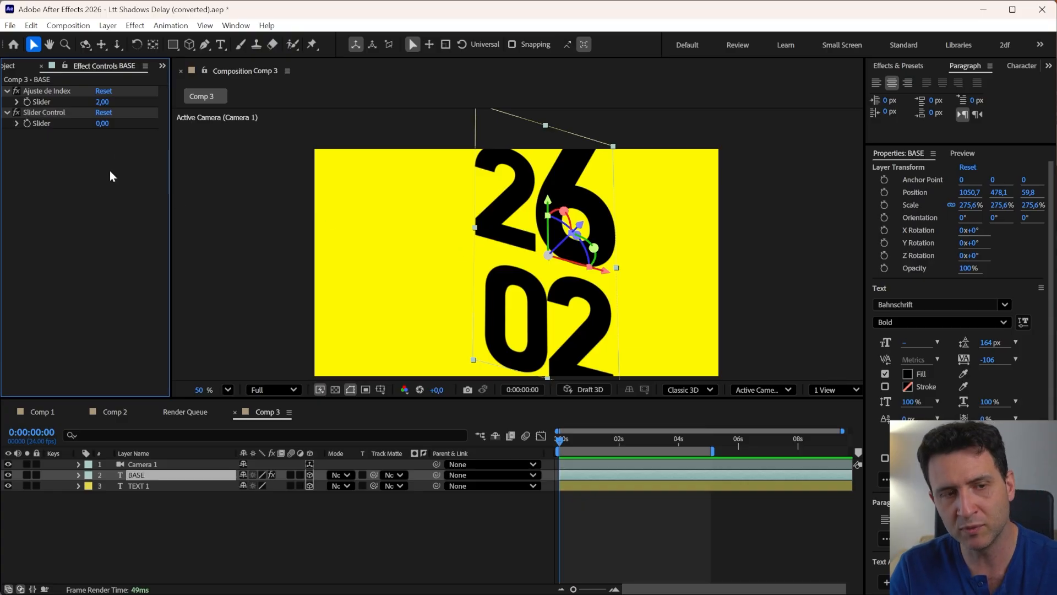
pyautogui.click(100, 123)
pyautogui.write('10')
pyautogui.press('Return')
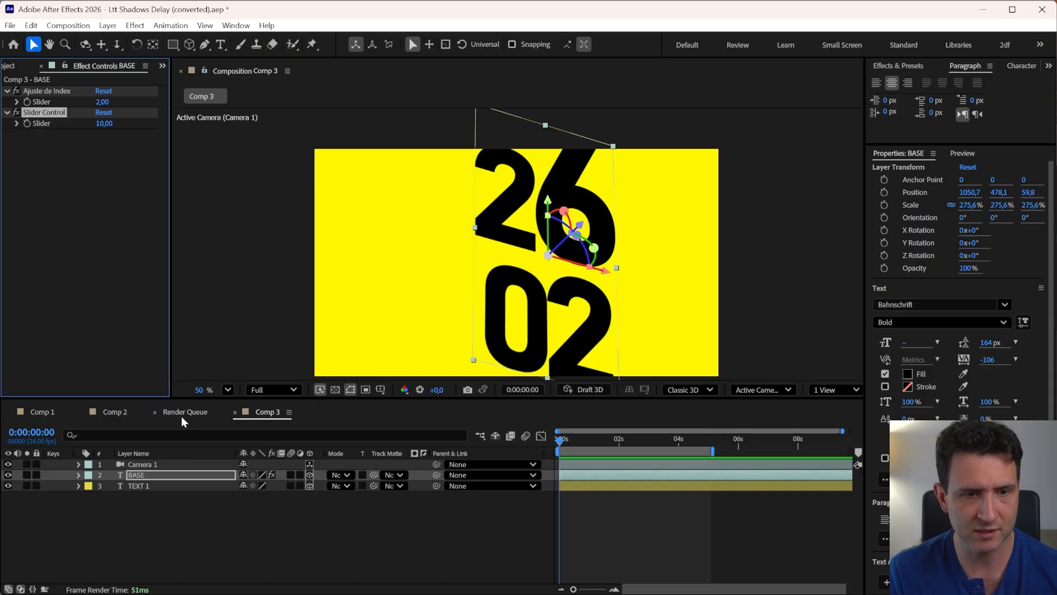
# Reveal TEXT 1's Position property and enable an expression on it
pyautogui.click(134, 521)
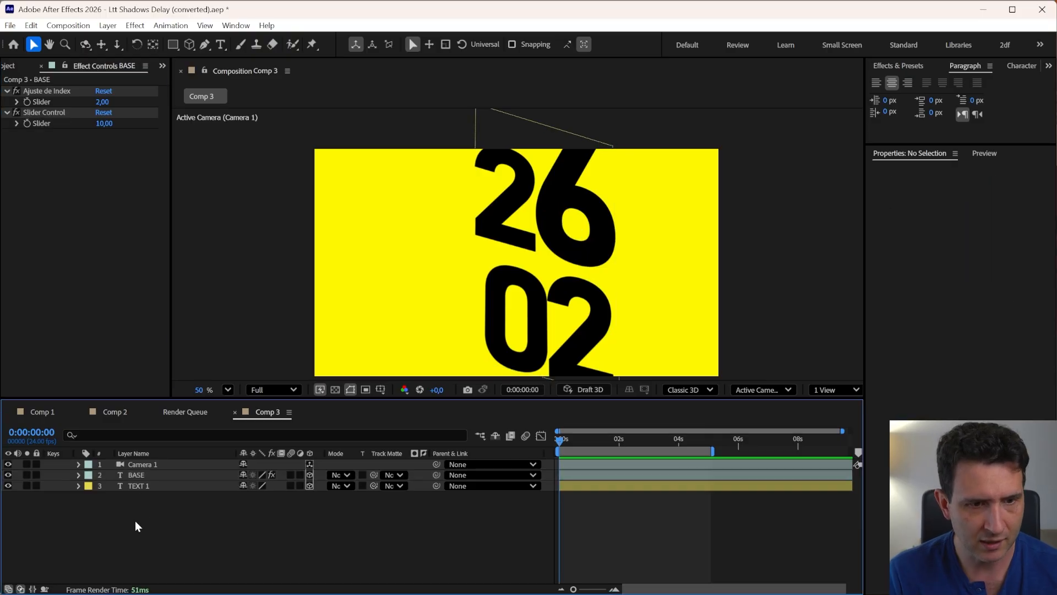
pyautogui.click(135, 485)
pyautogui.press('p')
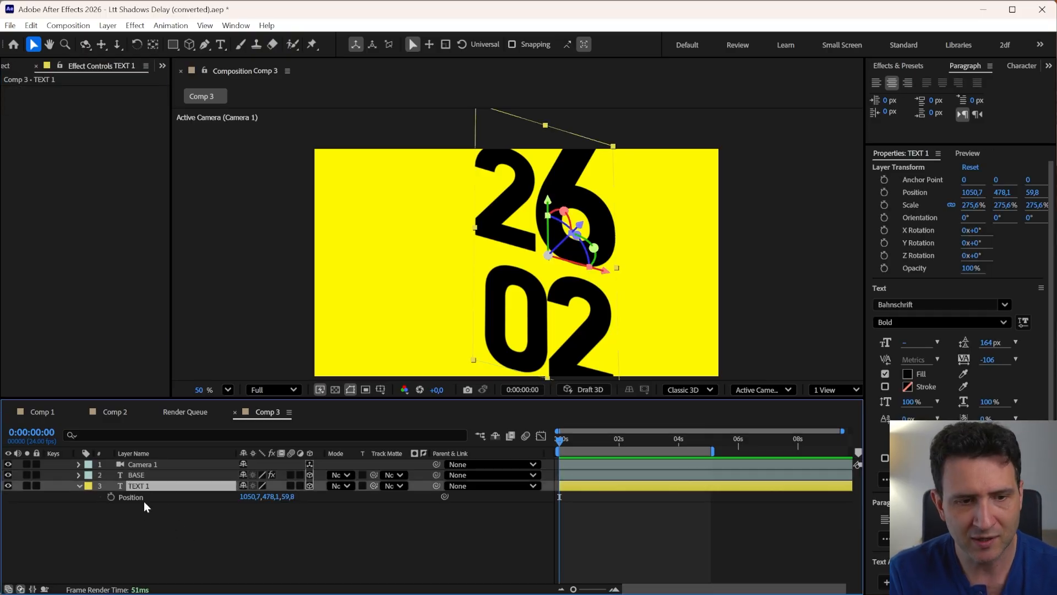
pyautogui.click(141, 499)
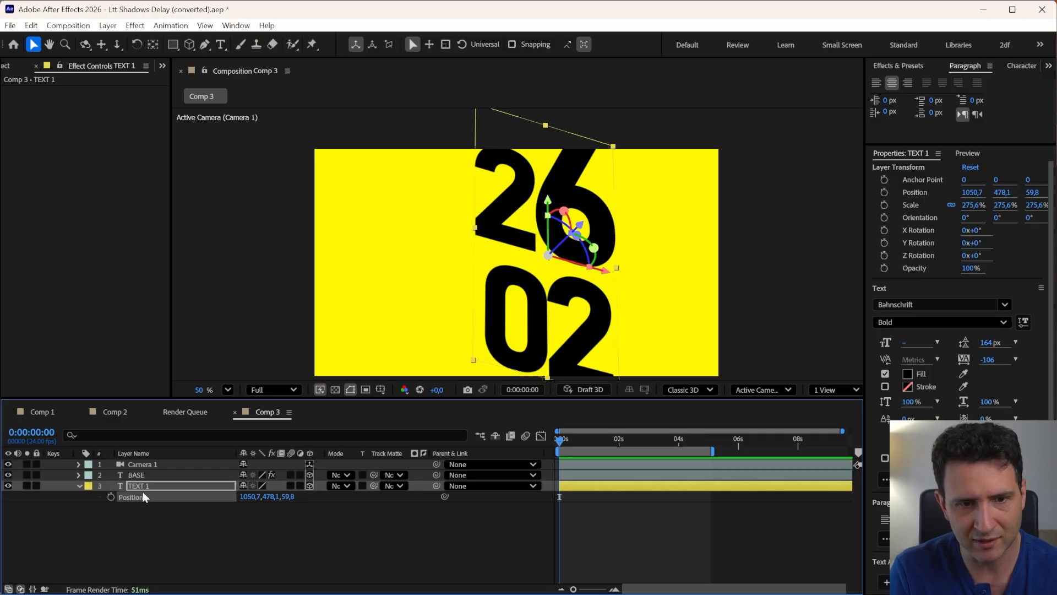
pyautogui.keyDown('alt'); pyautogui.click(111, 497); pyautogui.keyUp('alt')
pyautogui.click(374, 551)
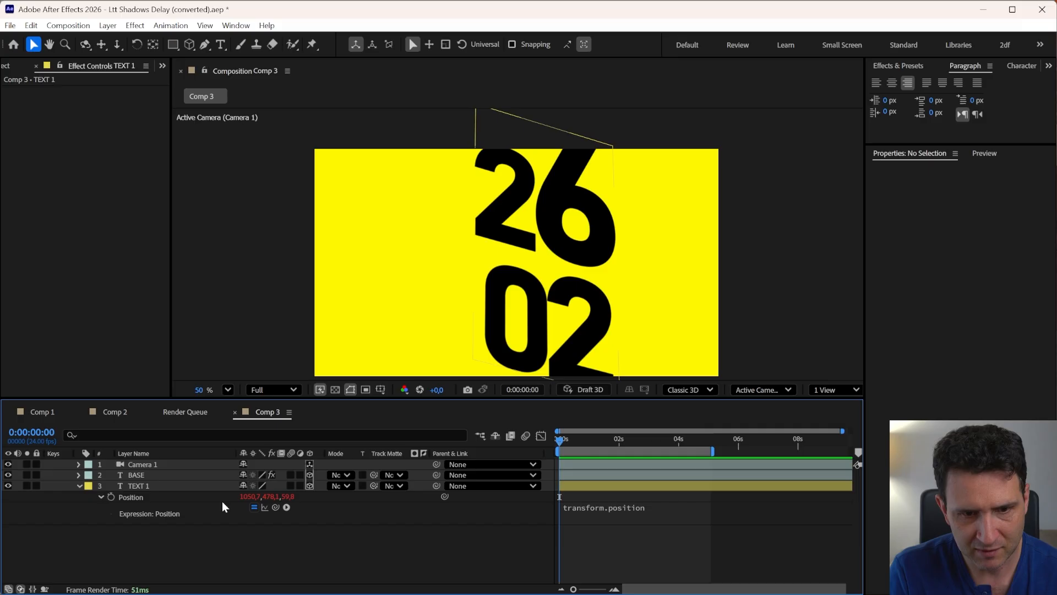
# Rename BASE's second Slider Control to Posição Z
pyautogui.click(132, 475)
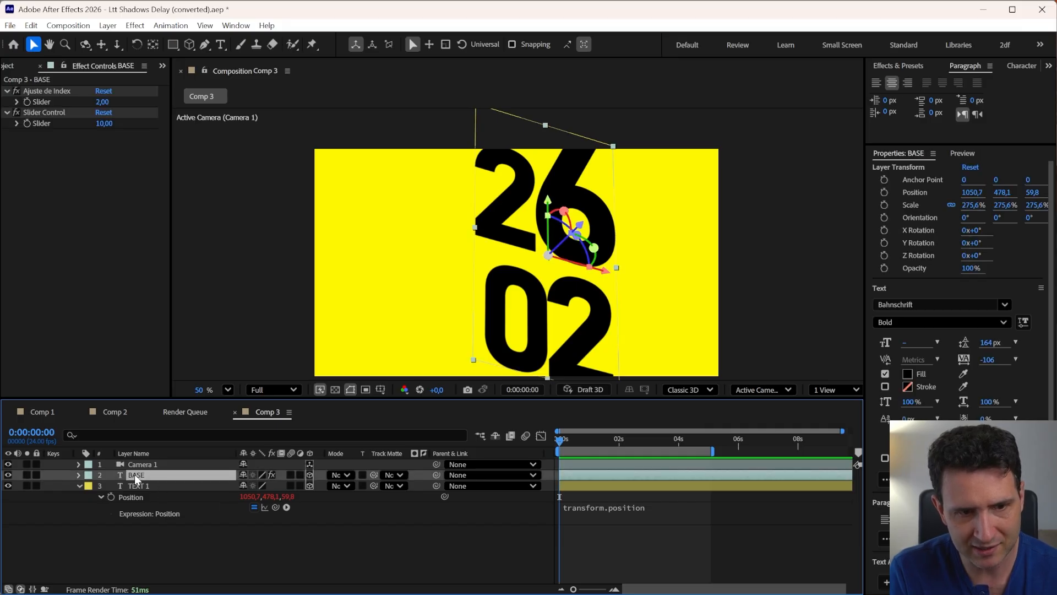
pyautogui.click(135, 486)
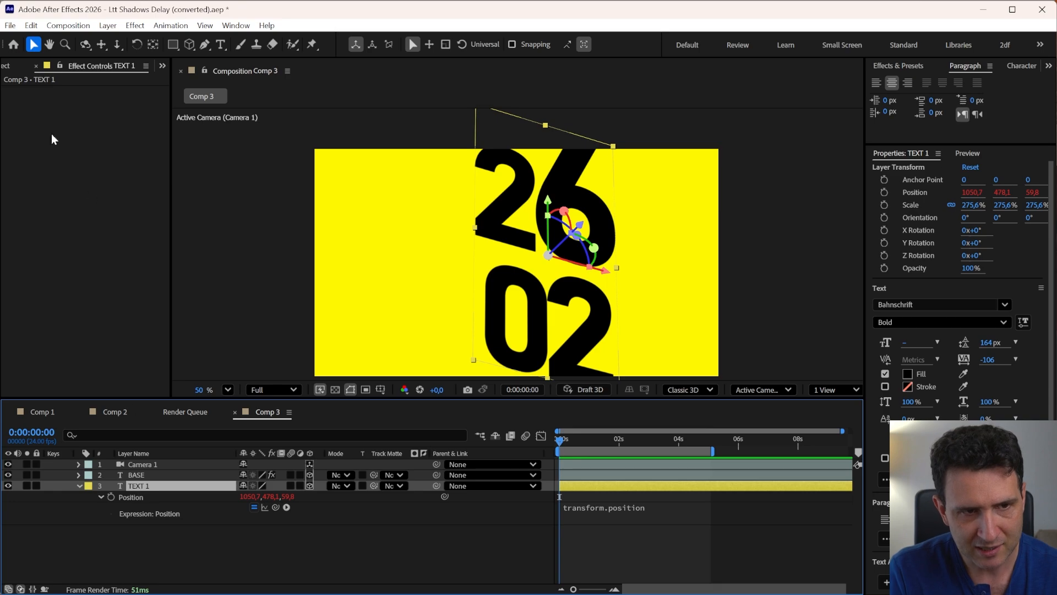
pyautogui.click(134, 475)
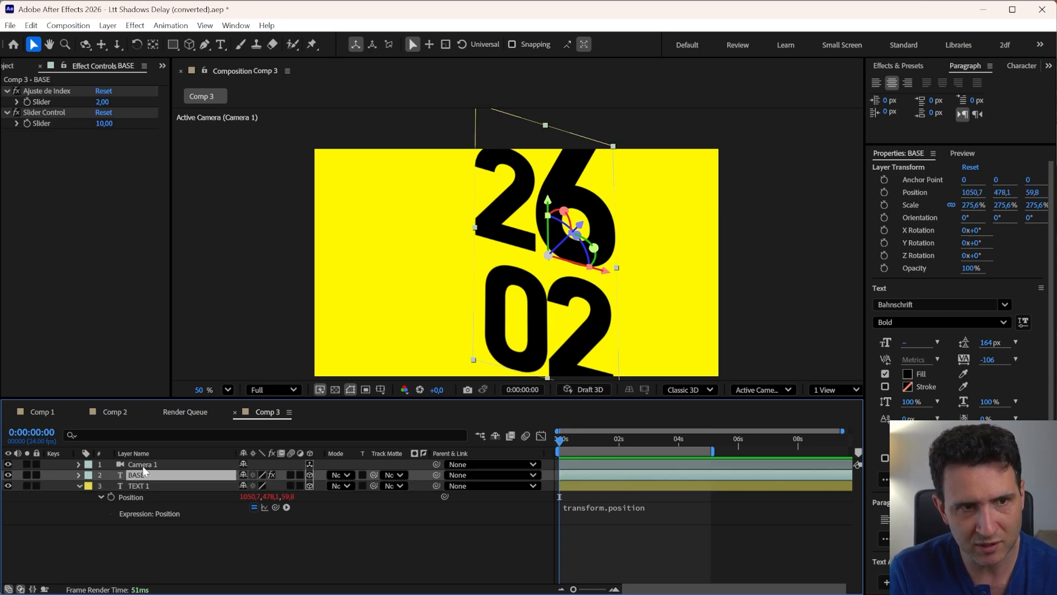
pyautogui.click(137, 486)
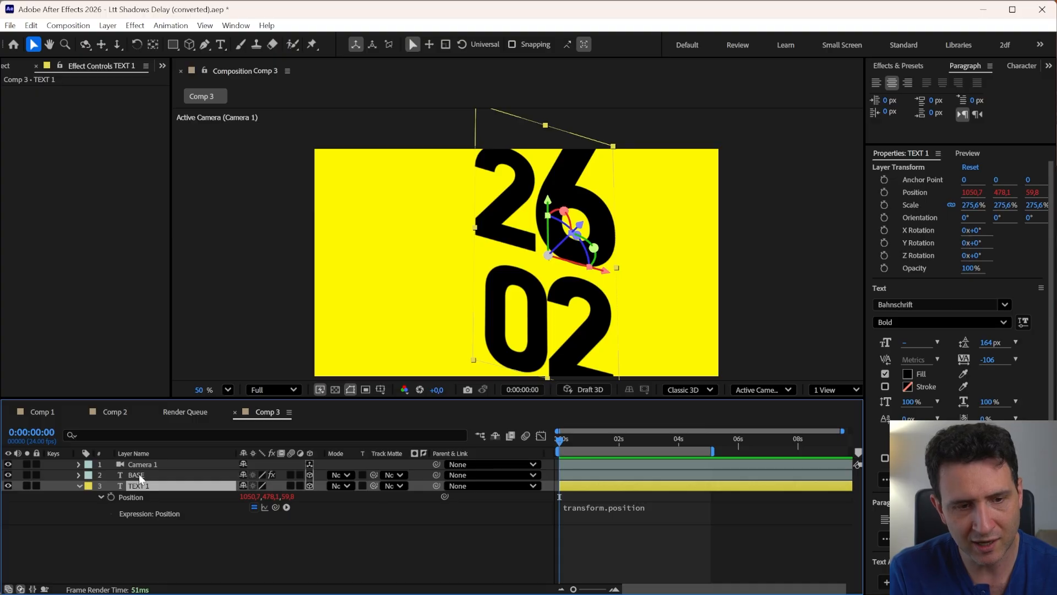
pyautogui.click(139, 475)
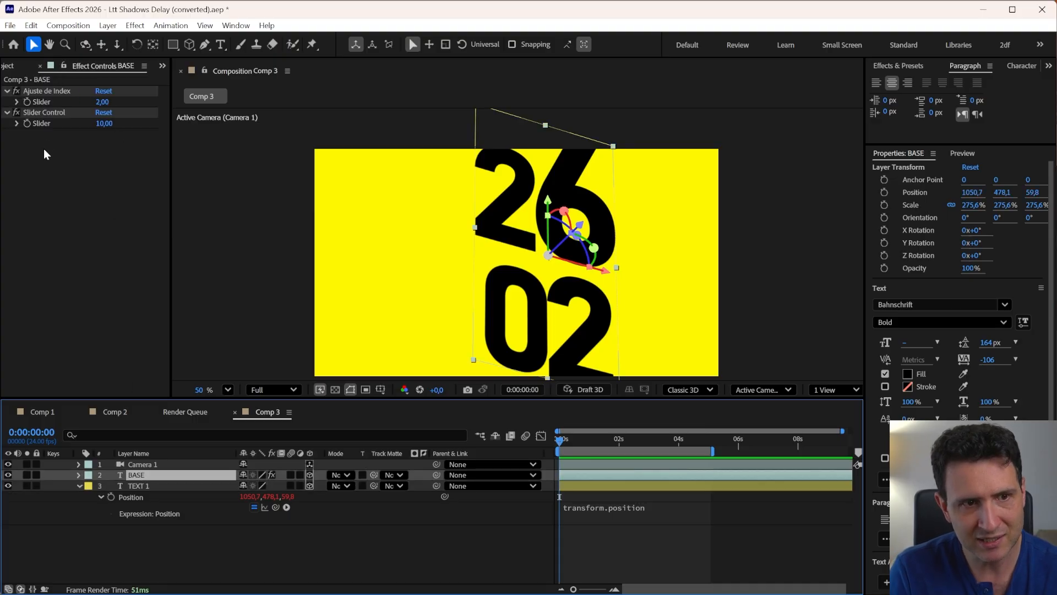
pyautogui.click(42, 112)
pyautogui.press('Return')
pyautogui.write('P')
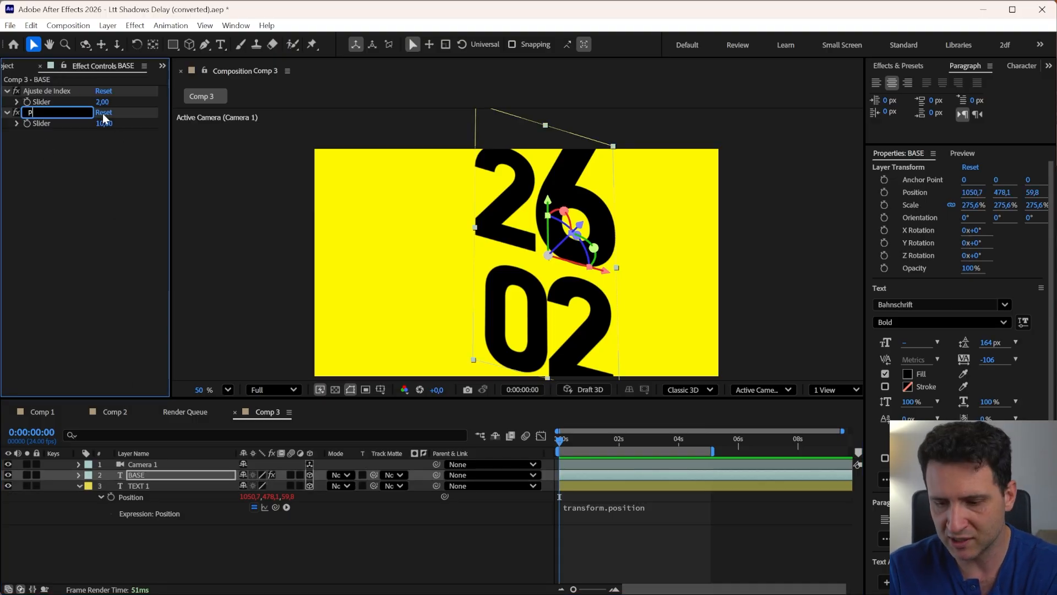
pyautogui.write('osi')
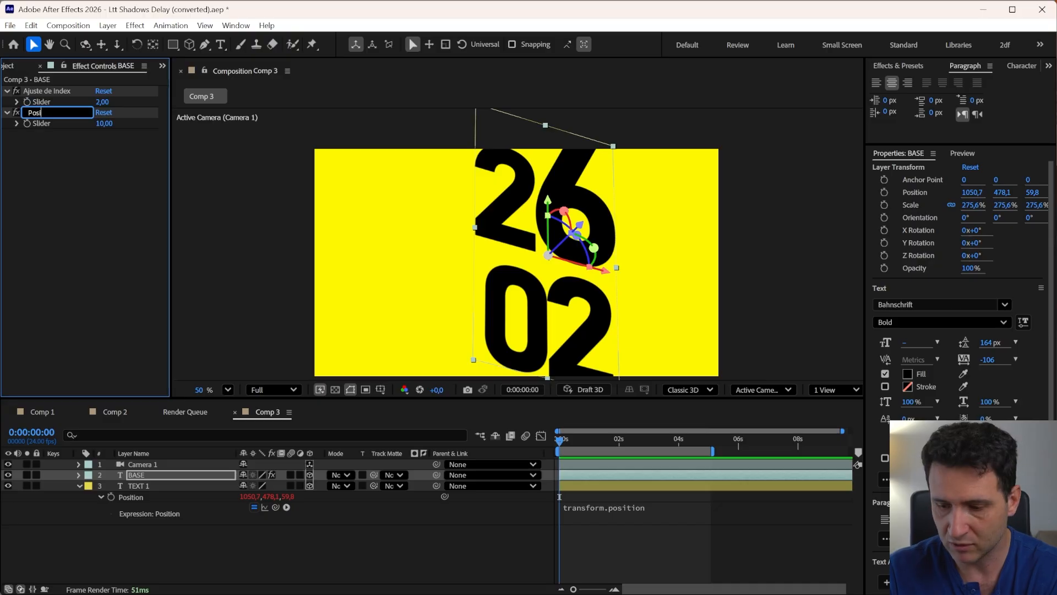
pyautogui.write('ção Z')
pyautogui.press('Return')
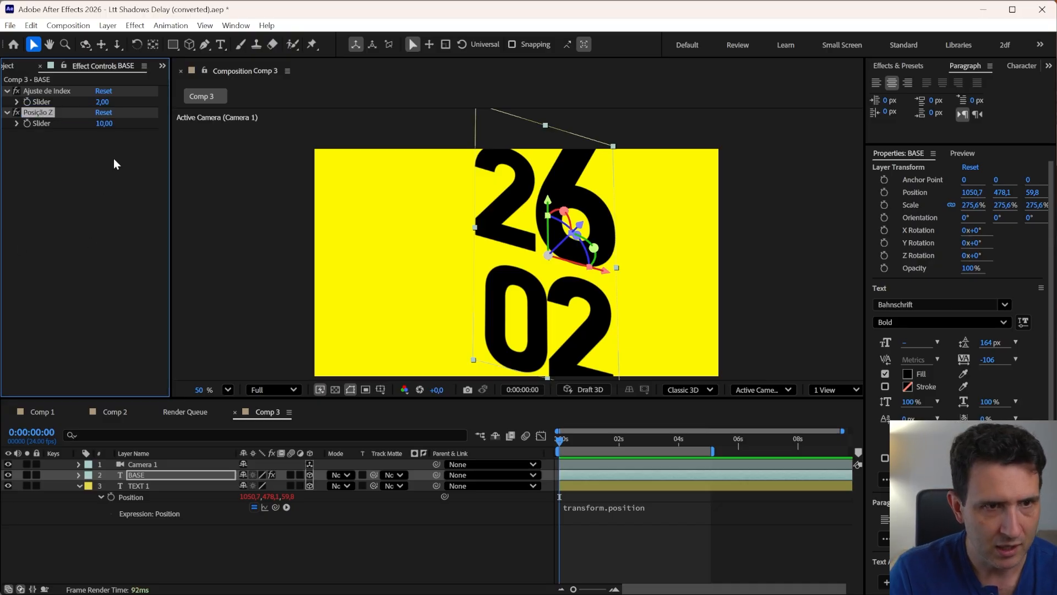
# Lock the BASE layer's effect controls view and open TEXT 1's Position expression for editing
pyautogui.click(63, 67)
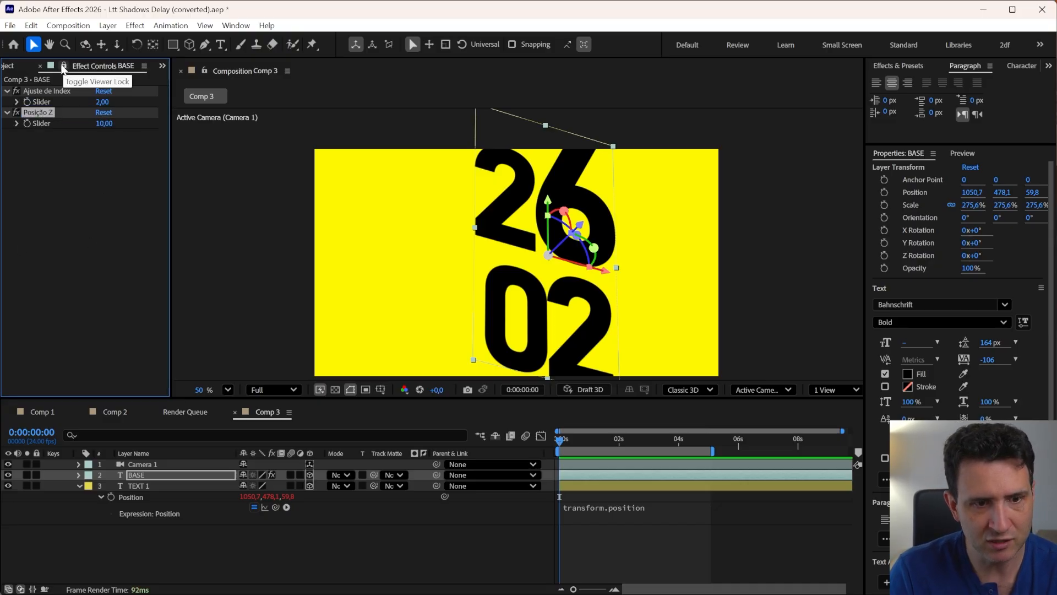
pyautogui.click(149, 487)
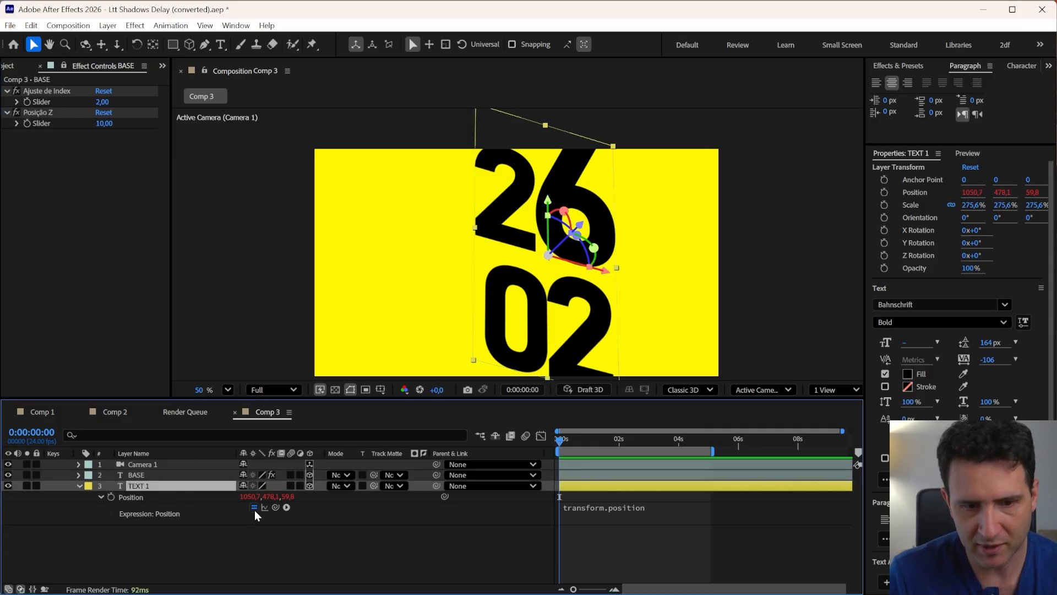
pyautogui.keyDown('alt'); pyautogui.click(111, 497); pyautogui.keyUp('alt')
pyautogui.keyDown('alt'); pyautogui.click(111, 498); pyautogui.keyUp('alt')
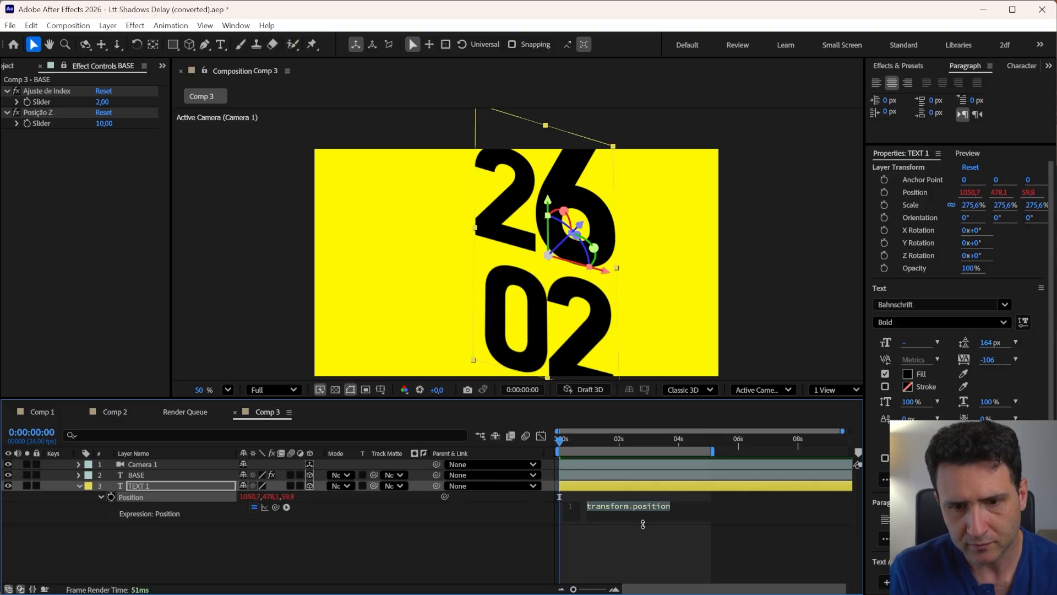
pyautogui.moveTo(645, 524); pyautogui.dragTo(646, 547)
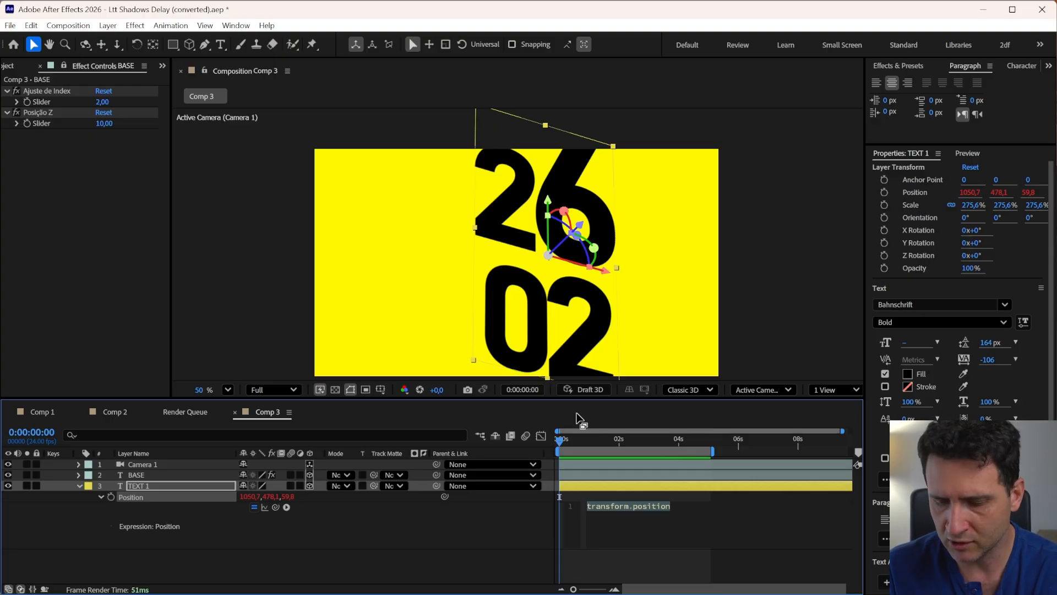
# In TEXT 1's Position expression, define adjIndex linked to BASE's Ajuste de Index slider
pyautogui.write('adj')
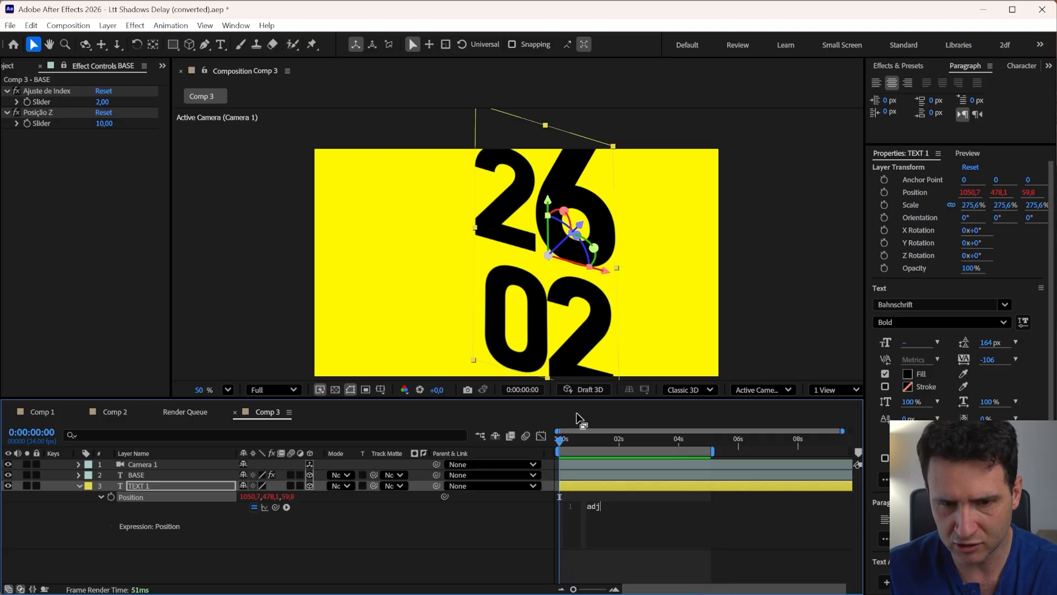
pyautogui.write('Index')
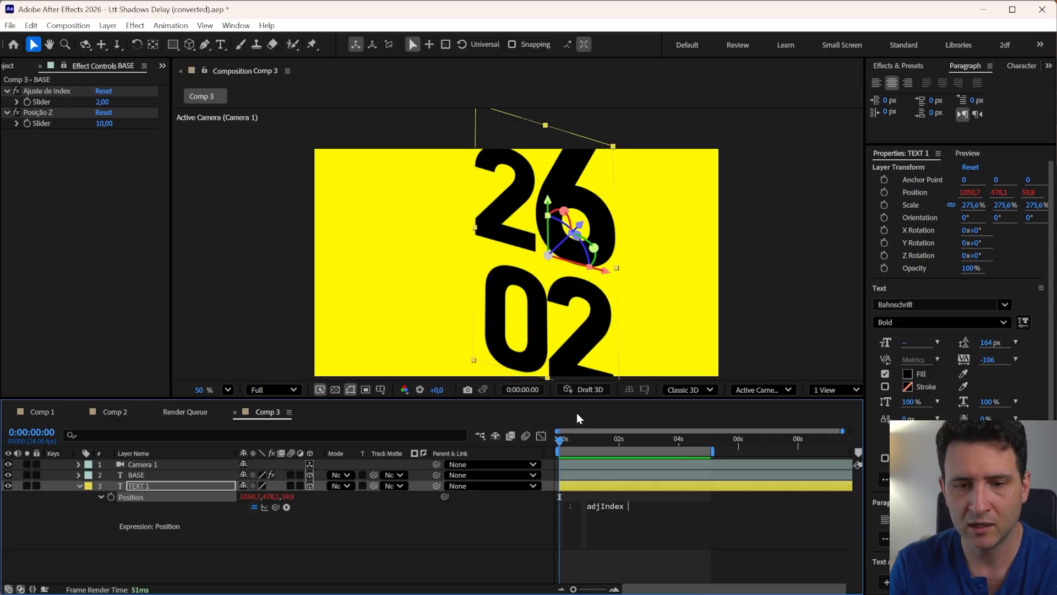
pyautogui.write(' =')
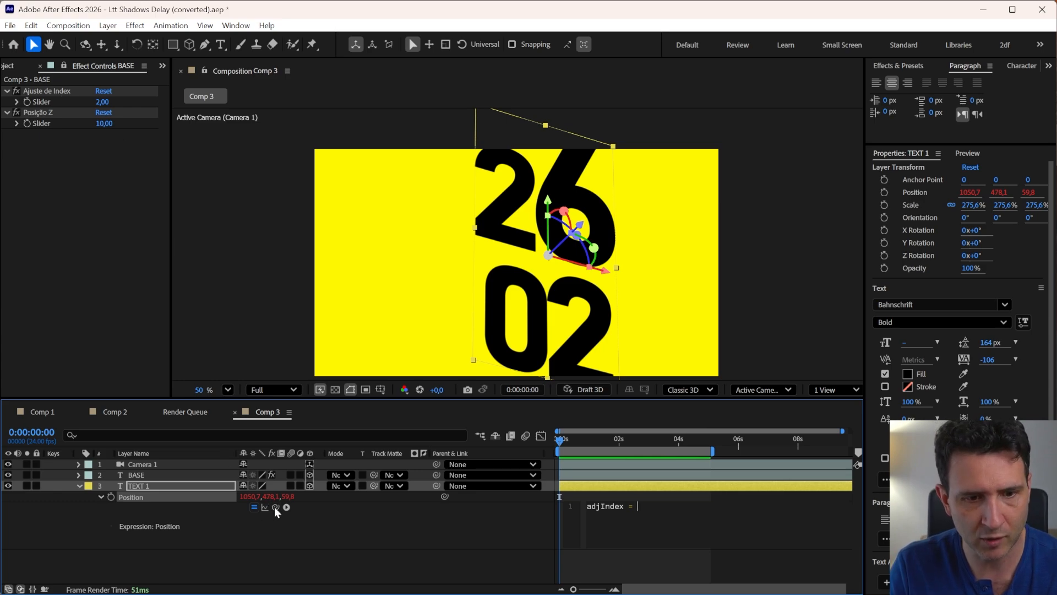
pyautogui.moveTo(275, 507); pyautogui.dragTo(41, 104)
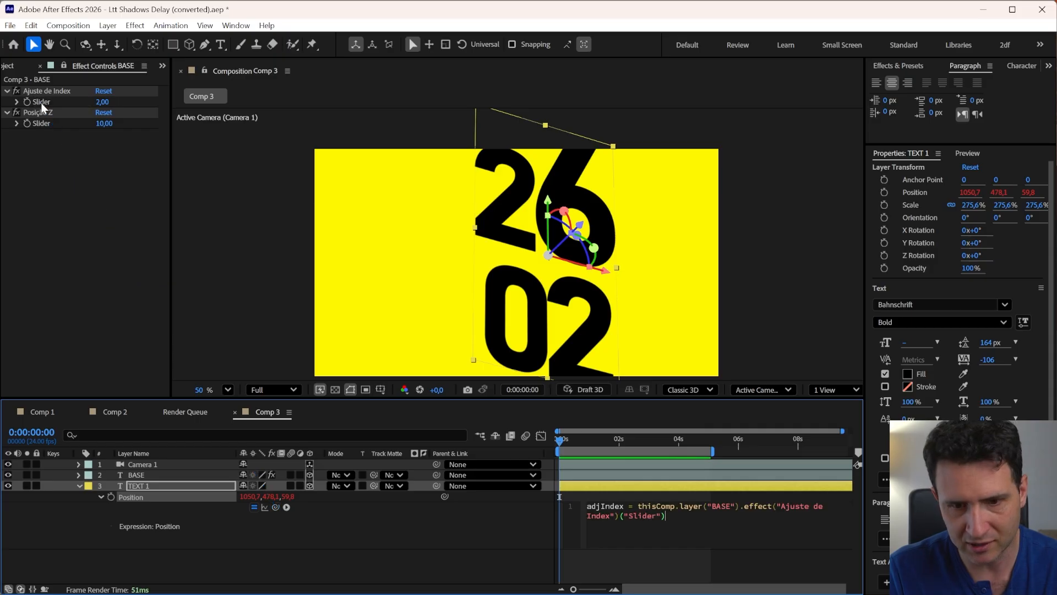
pyautogui.click(351, 514)
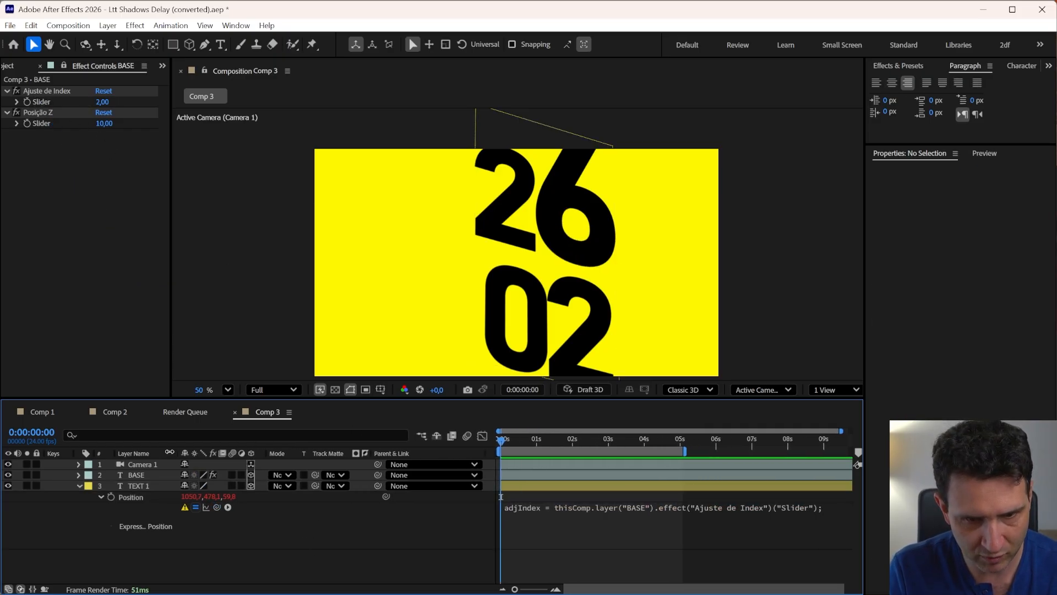
# In TEXT 1's Position expression, add a second line defining pZ linked to BASE's Posição Z slider
pyautogui.click(600, 517)
pyautogui.click(601, 516)
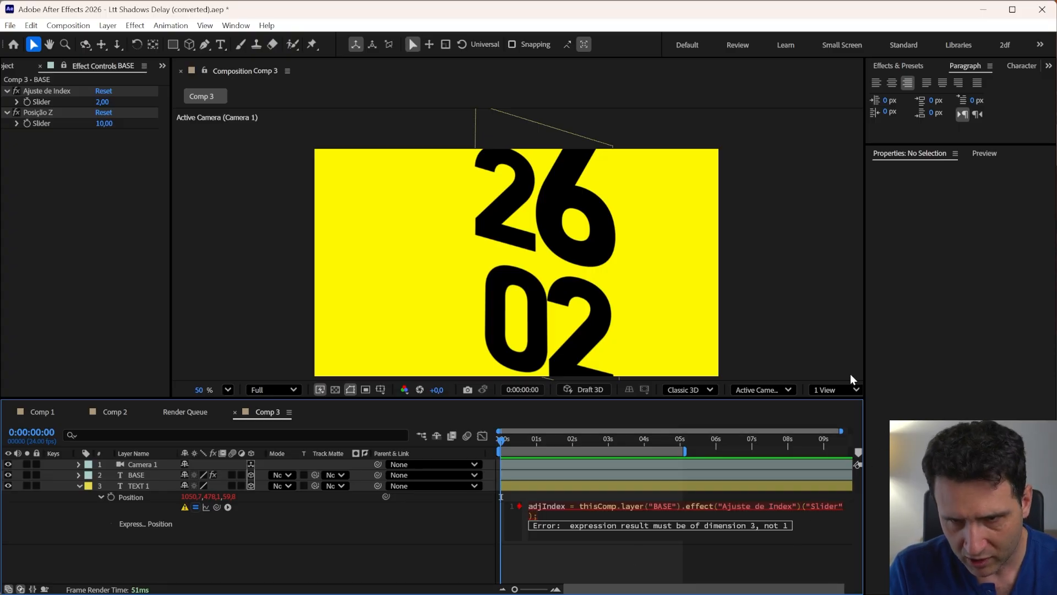
pyautogui.moveTo(864, 379); pyautogui.dragTo(962, 382)
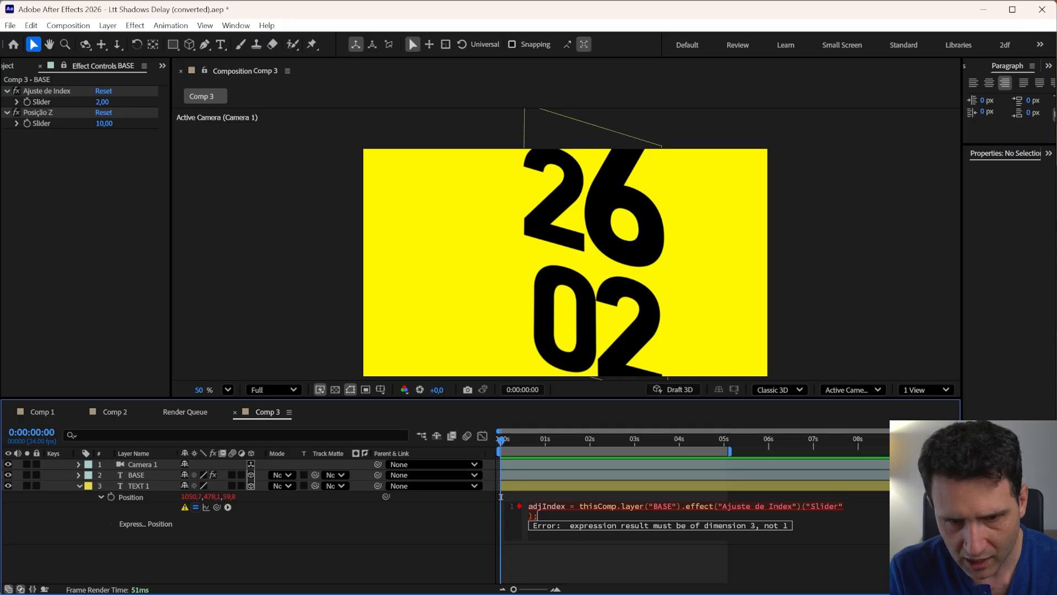
pyautogui.press('Return')
pyautogui.click(512, 574)
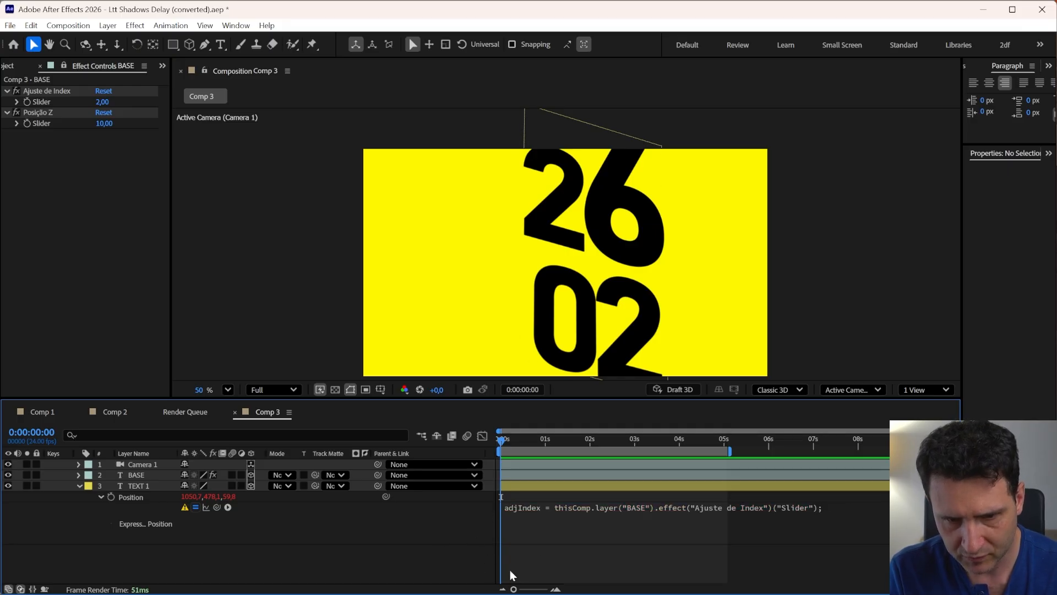
pyautogui.click(550, 508)
pyautogui.click(541, 526)
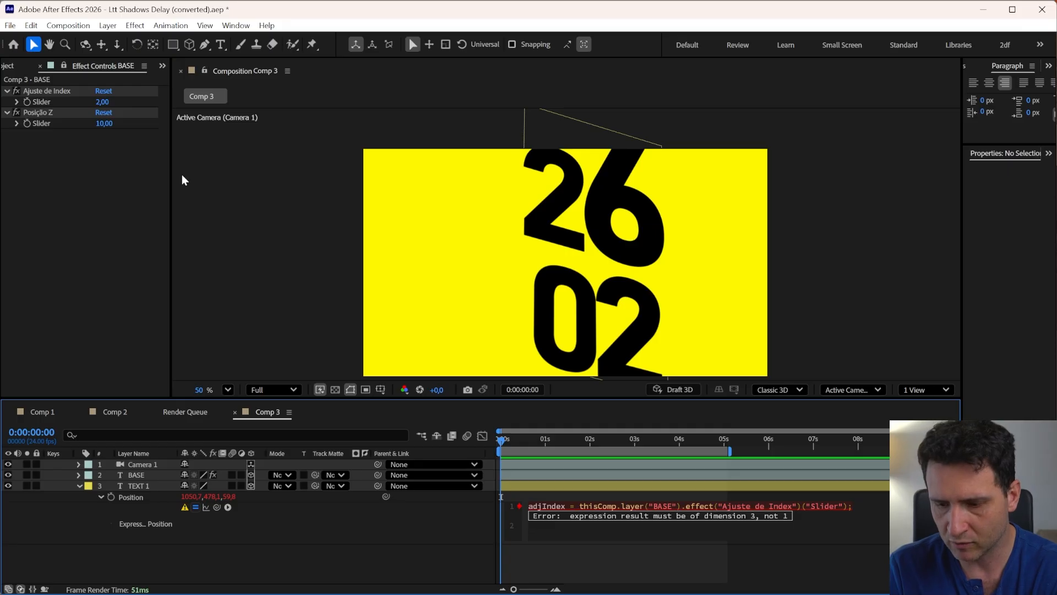
pyautogui.write('pZ')
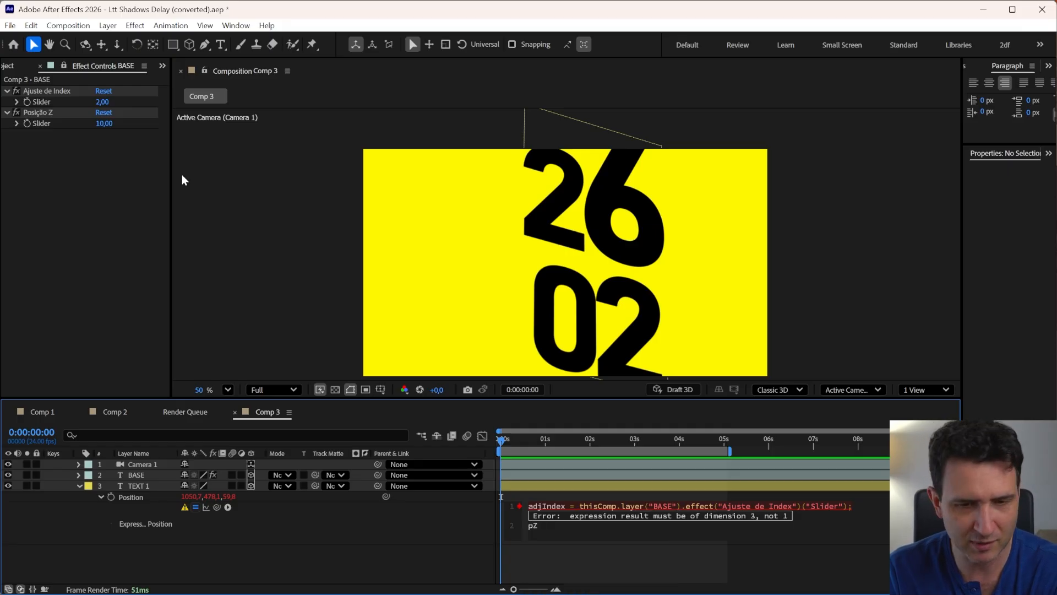
pyautogui.write(' =')
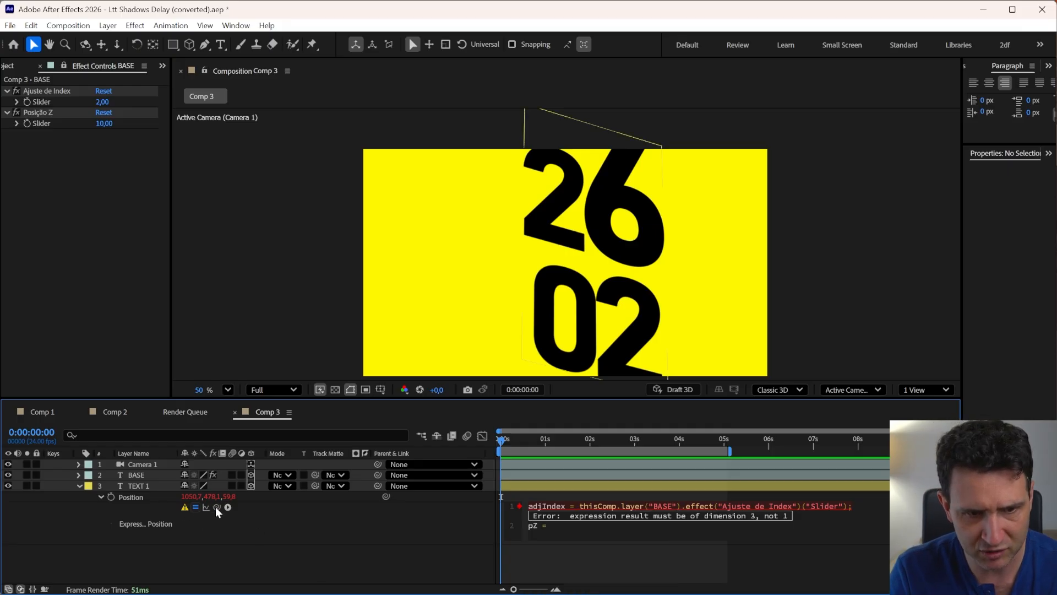
pyautogui.moveTo(217, 507); pyautogui.dragTo(41, 123)
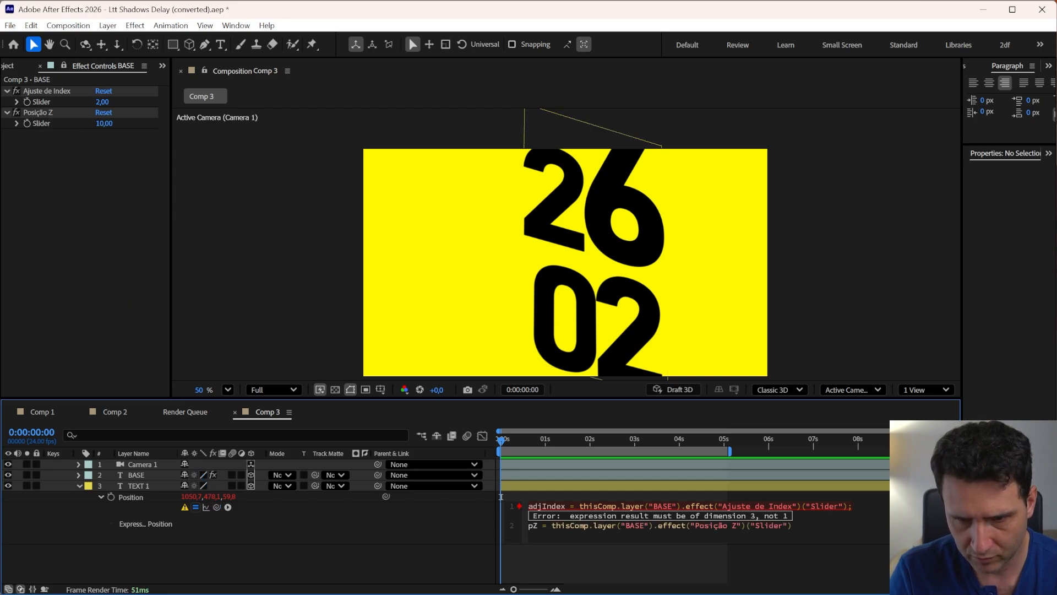
pyautogui.write(';')
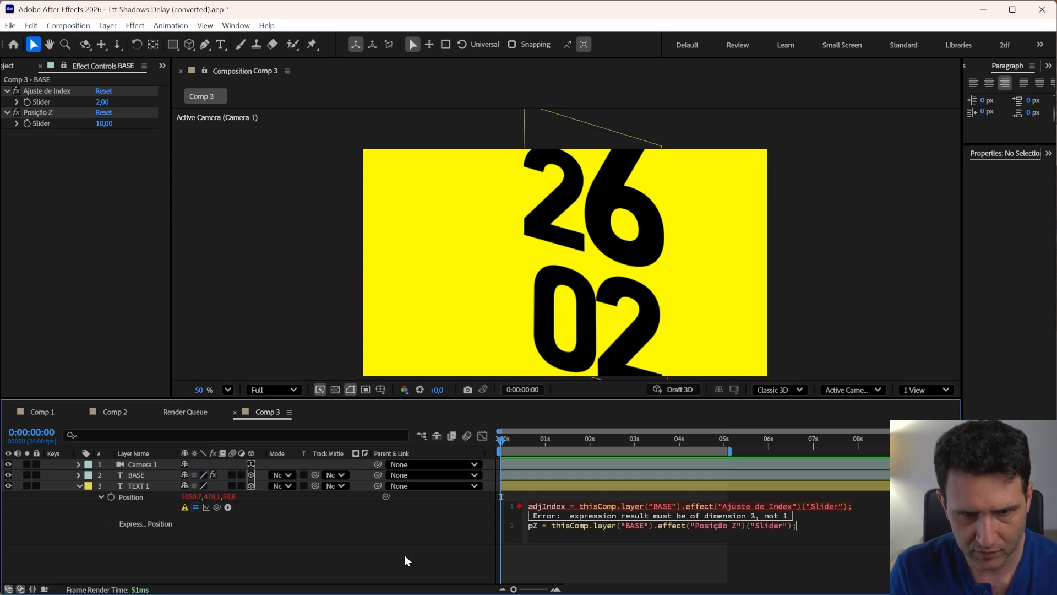
# Add a third expression line: myIndex = index - adjIndex;
pyautogui.click(852, 505)
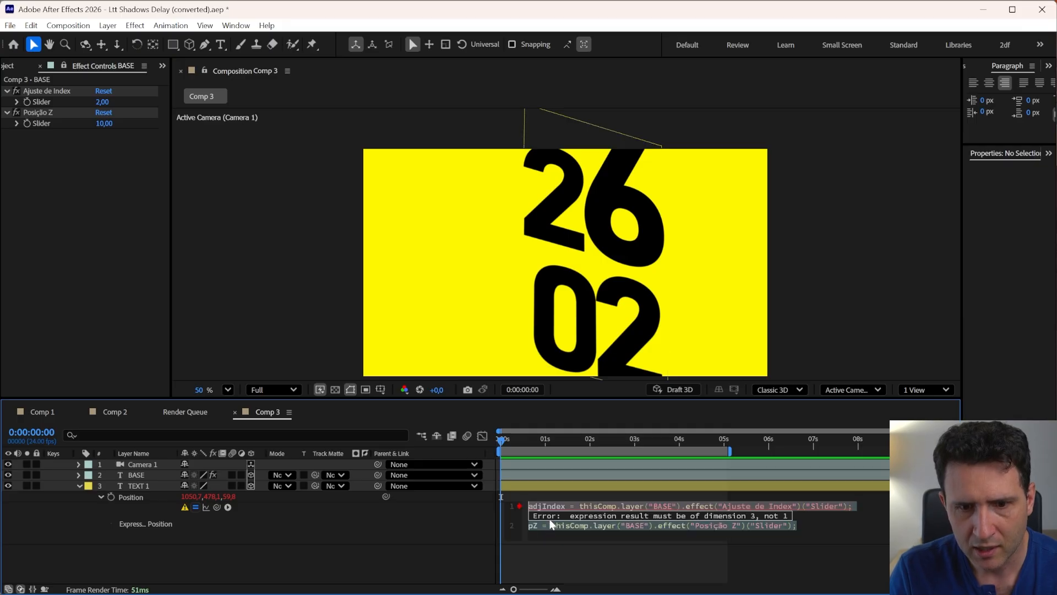
pyautogui.press('Return')
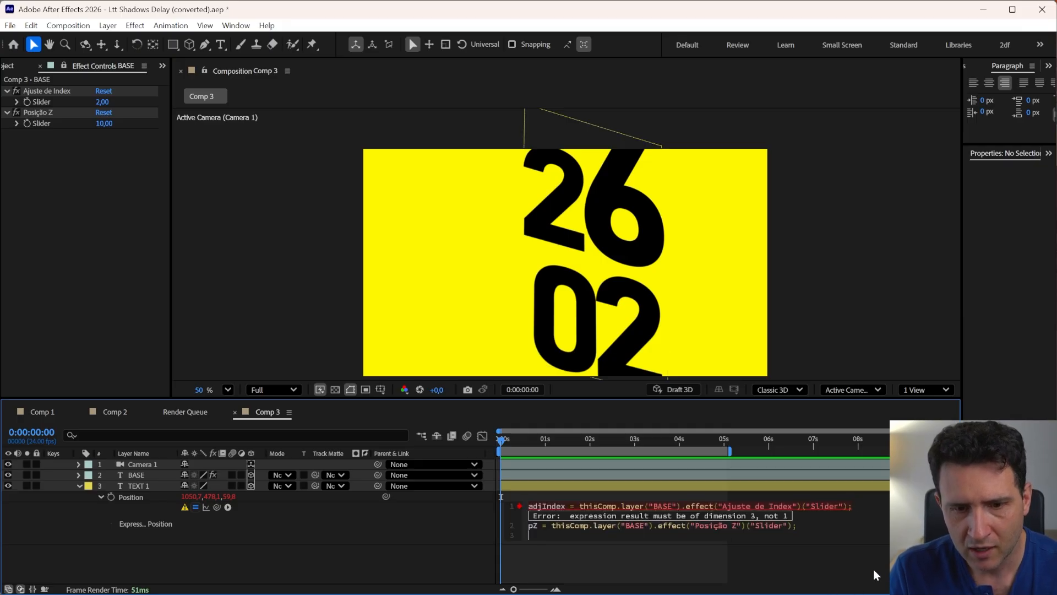
pyautogui.moveTo(645, 542); pyautogui.dragTo(645, 561)
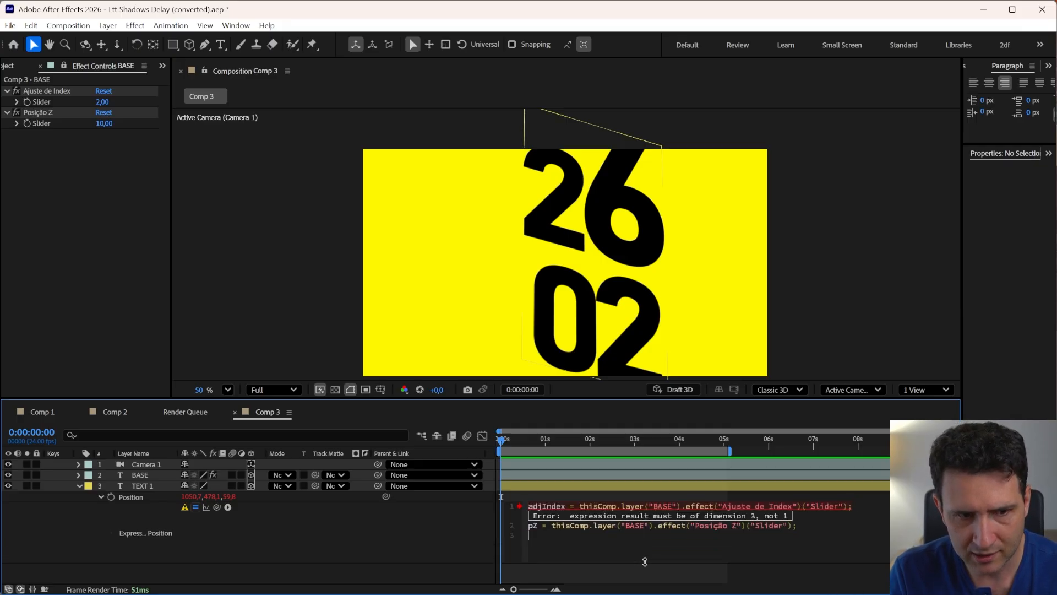
pyautogui.write('index')
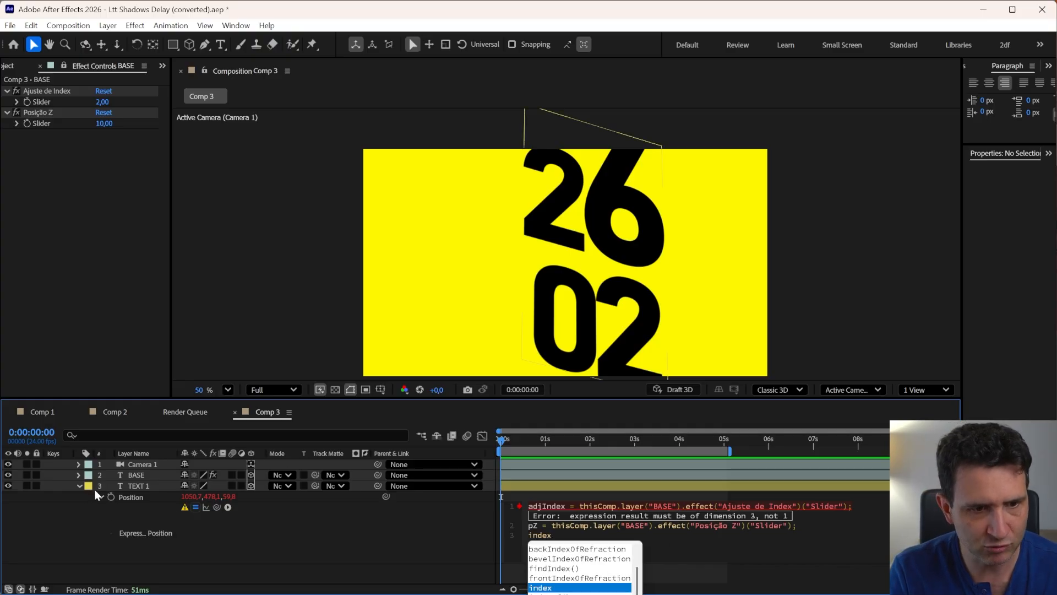
pyautogui.press('BackSpace')
pyautogui.press('BackSpace')
pyautogui.press('BackSpace')
pyautogui.press('BackSpace')
pyautogui.press('BackSpace')
pyautogui.write('m')
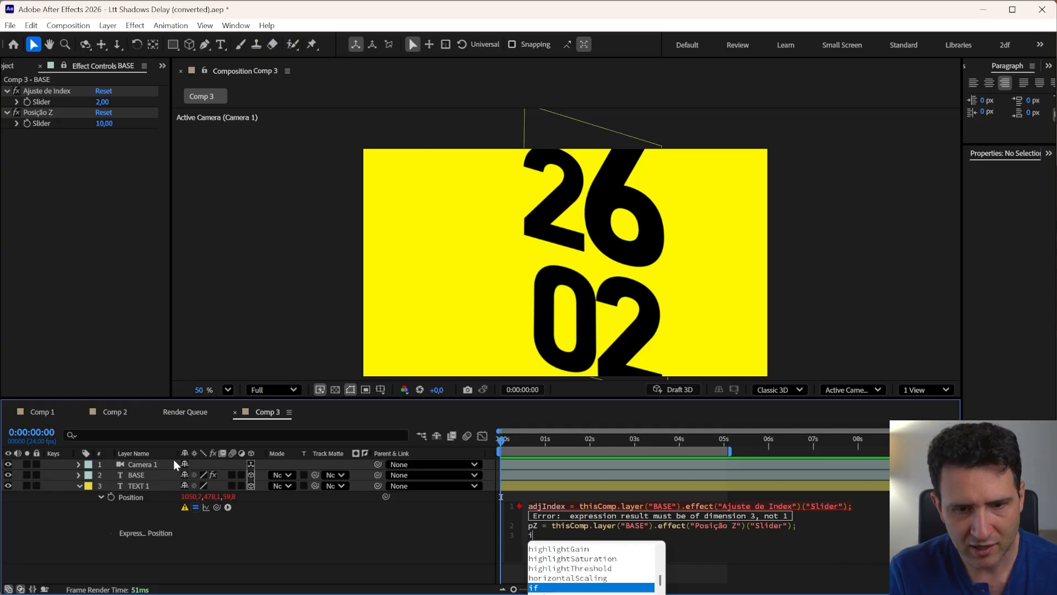
pyautogui.write('yI')
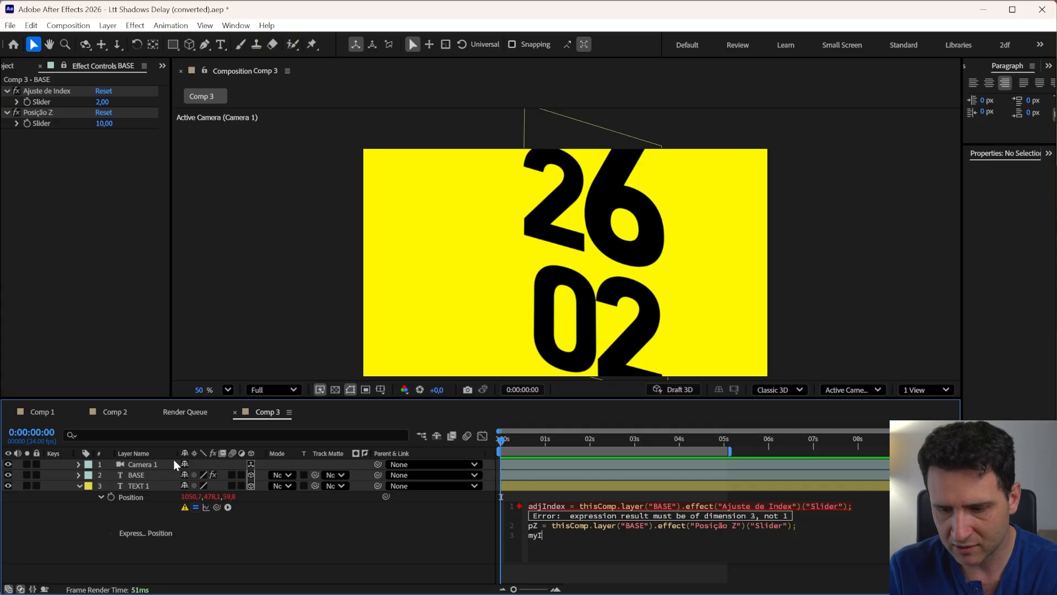
pyautogui.write('ndex = inde')
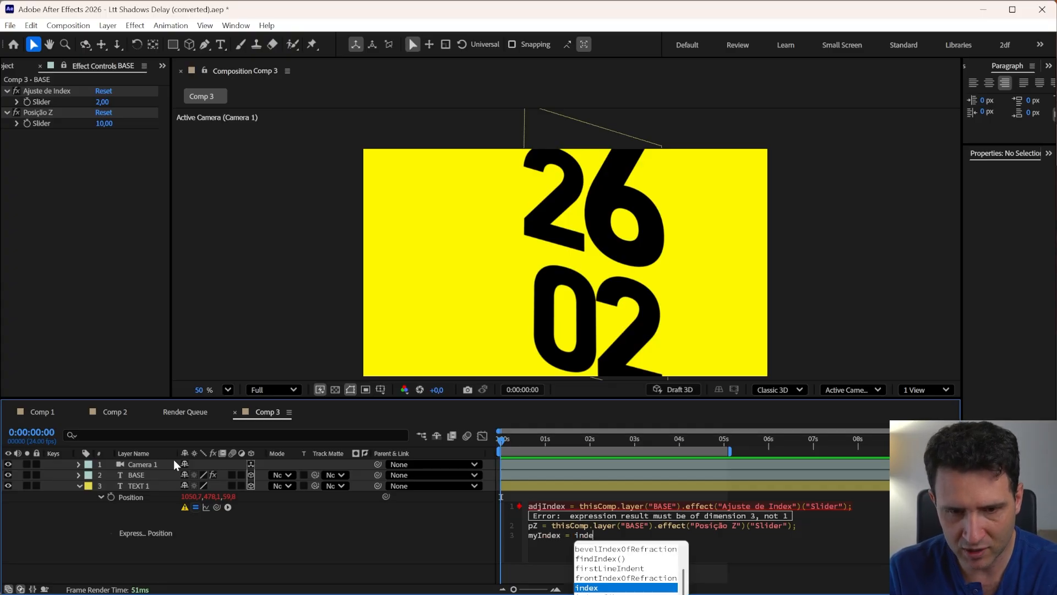
pyautogui.write('x -')
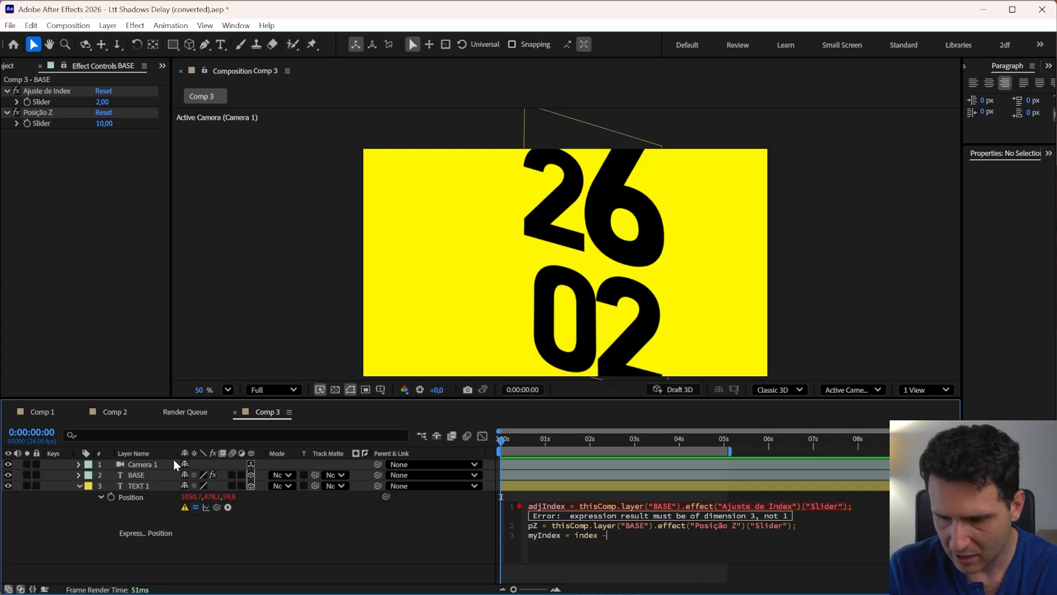
pyautogui.write(' adjIn')
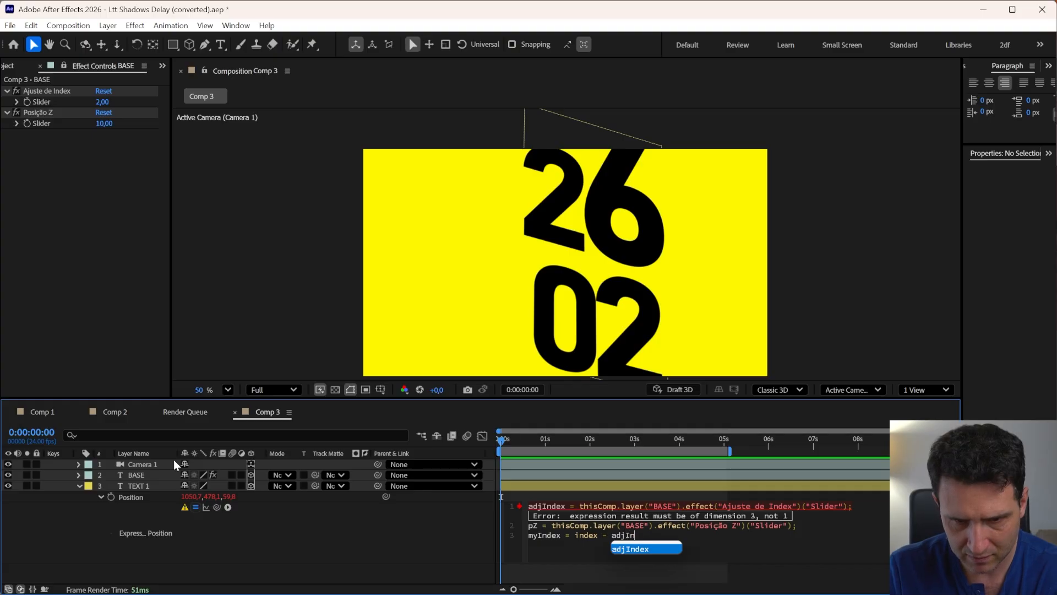
pyautogui.write('dex;')
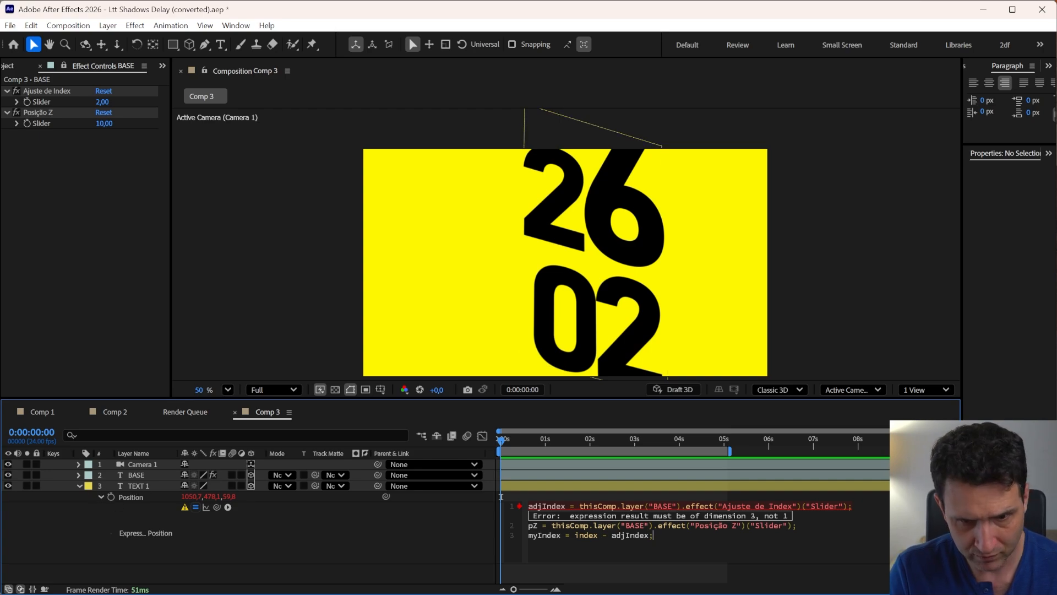
# Add a line defining myPZ = pZ * myIndex; and apply the expression
pyautogui.doubleClick(546, 535)
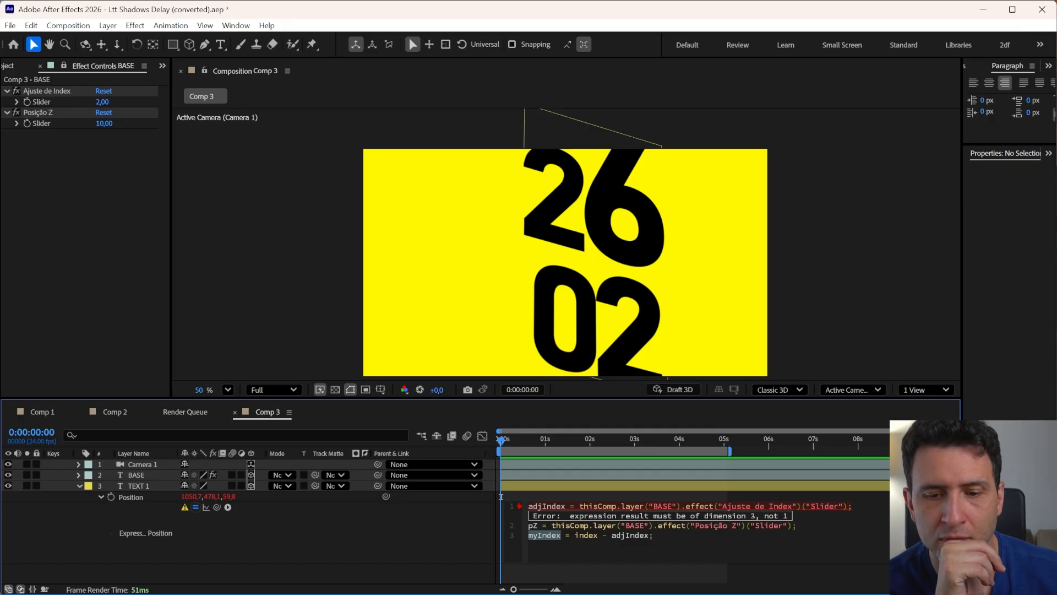
pyautogui.press('End')
pyautogui.press('Return')
pyautogui.press('Return')
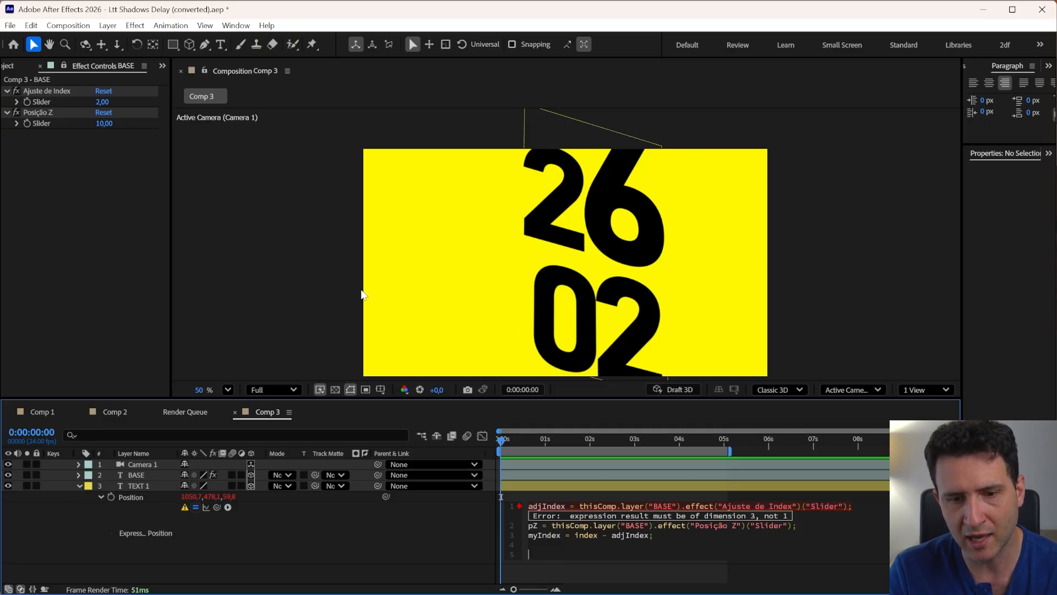
pyautogui.write('my')
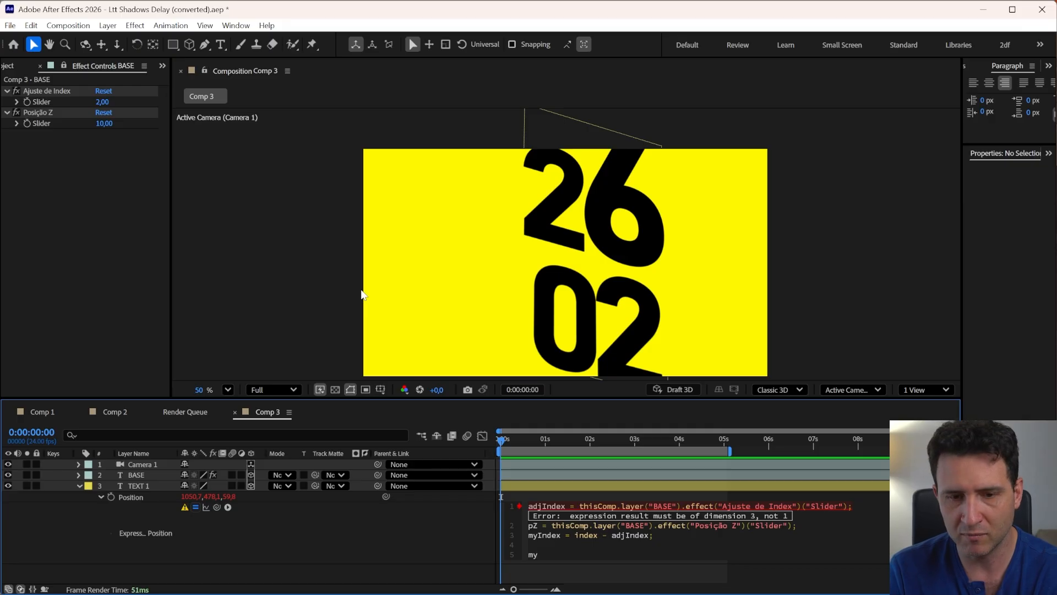
pyautogui.write('PZ =')
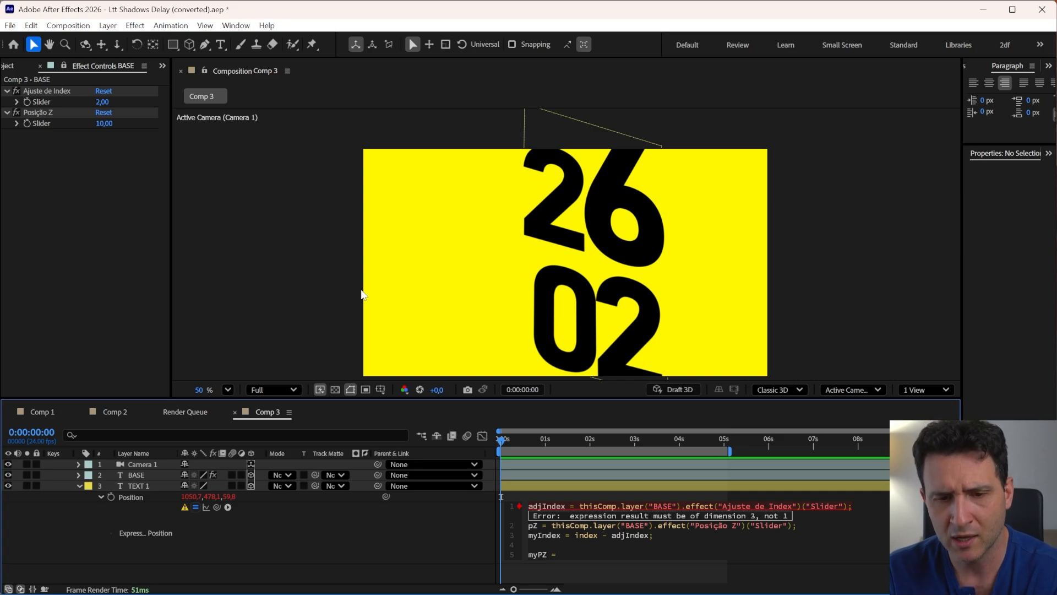
pyautogui.write('pZ')
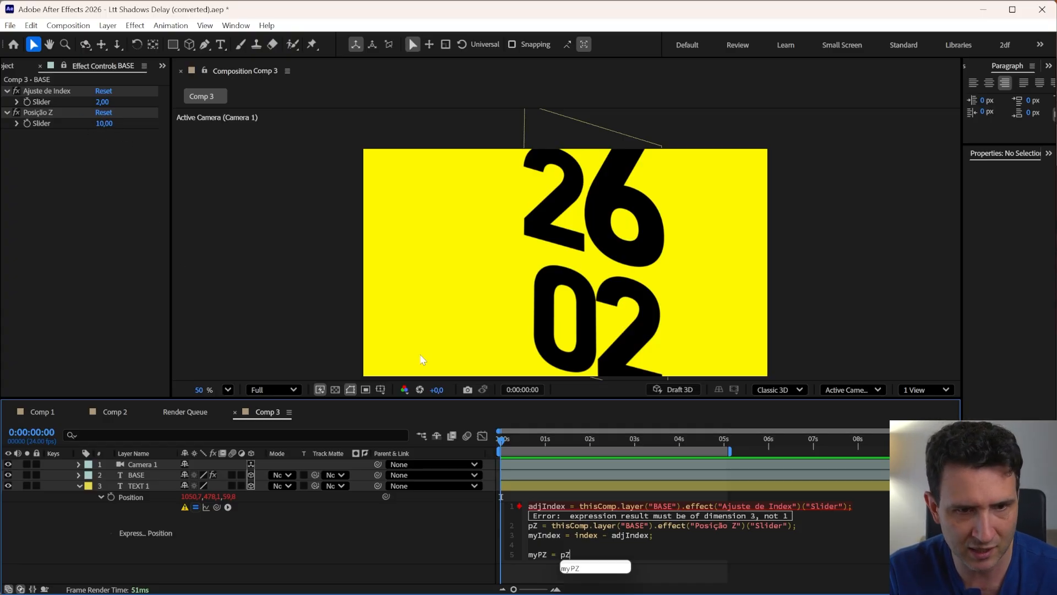
pyautogui.click(612, 417)
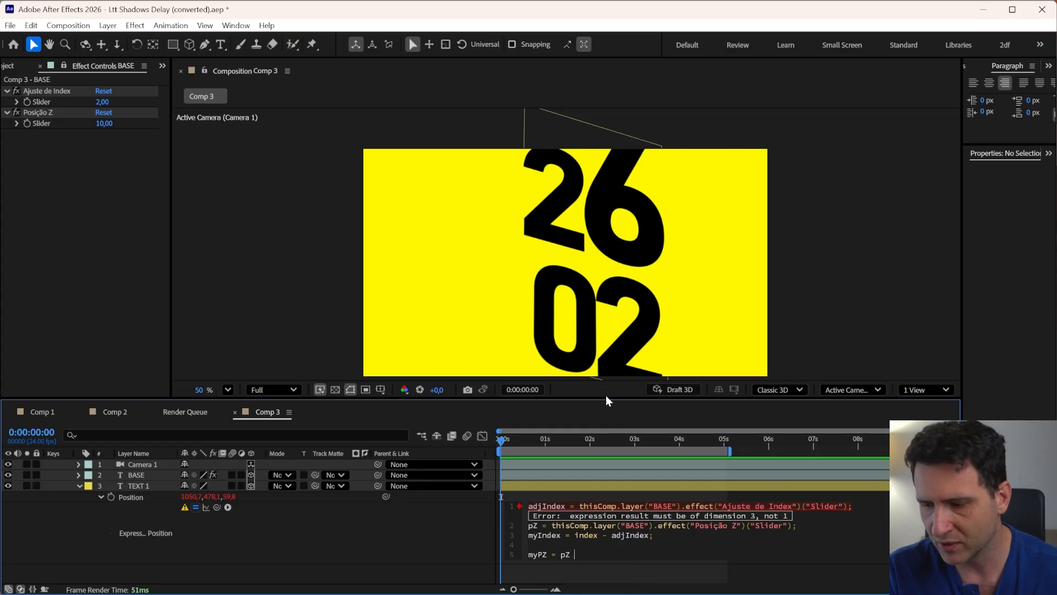
pyautogui.write('myIndex')
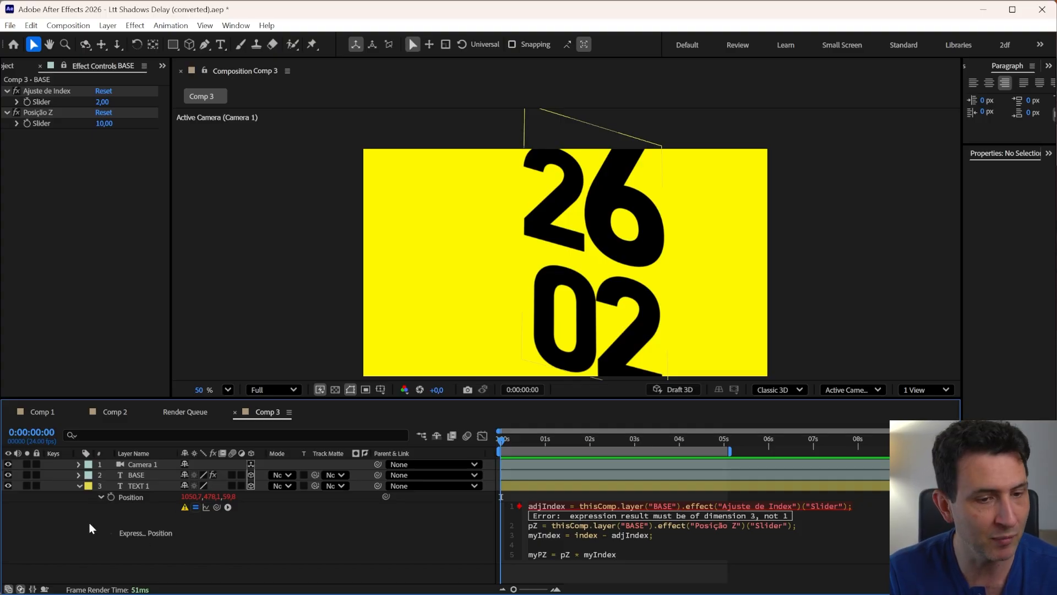
pyautogui.write(';')
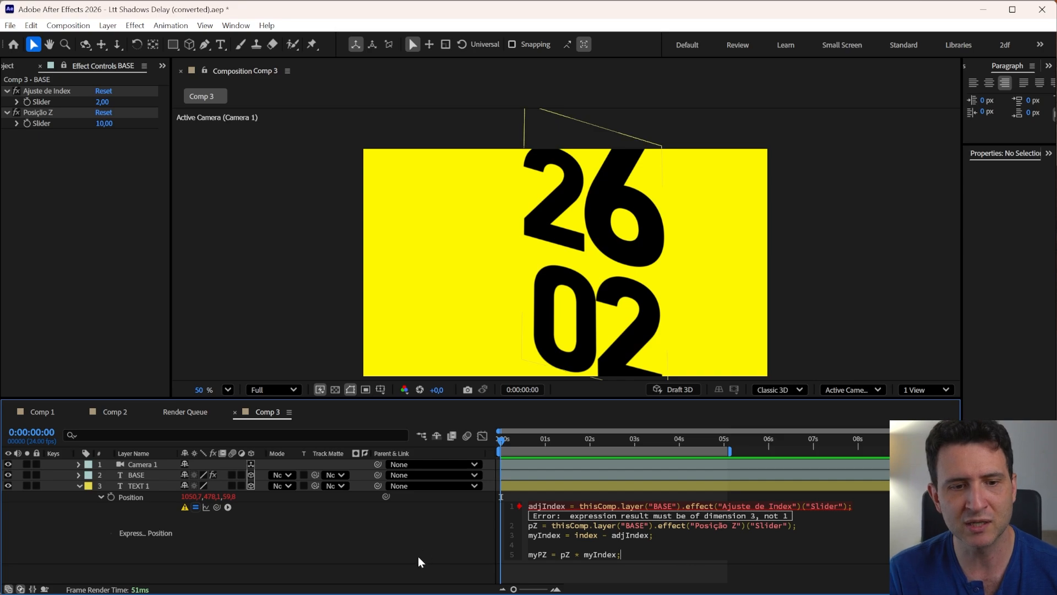
pyautogui.click(366, 550)
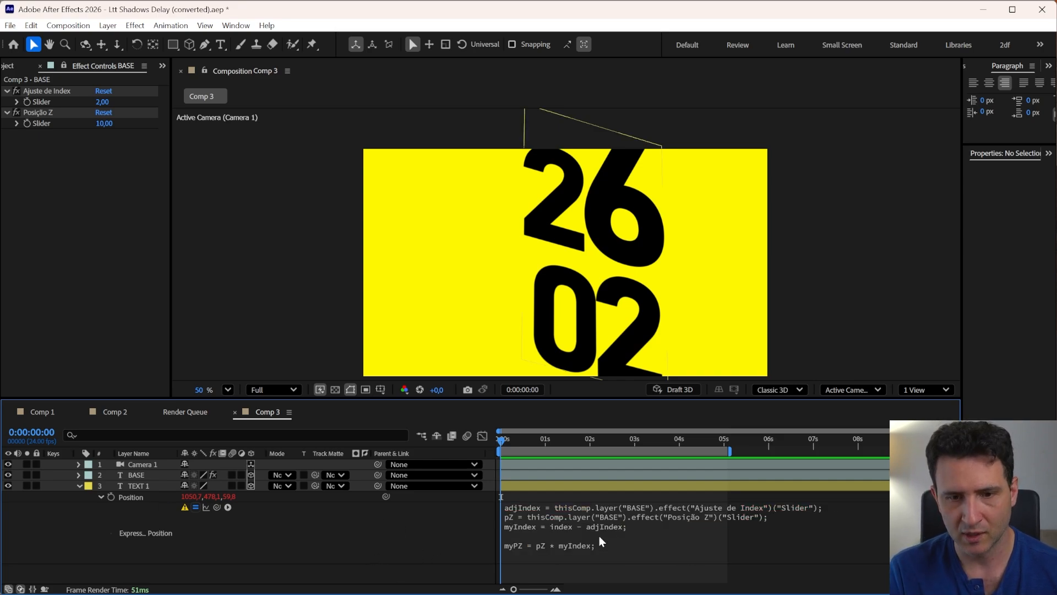
pyautogui.click(567, 546)
pyautogui.press('Right')
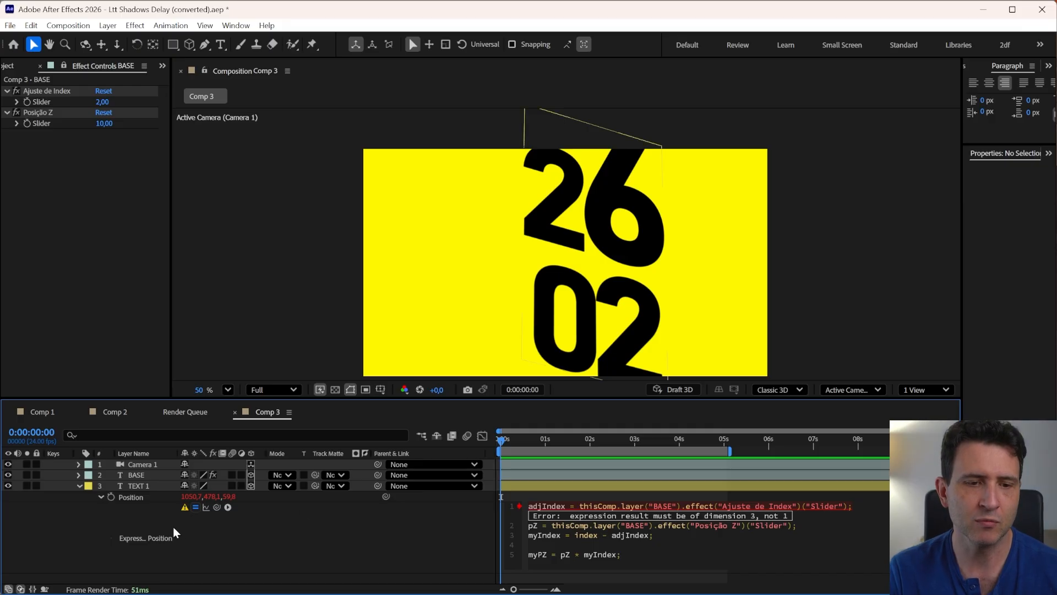
pyautogui.click(200, 547)
pyautogui.click(144, 488)
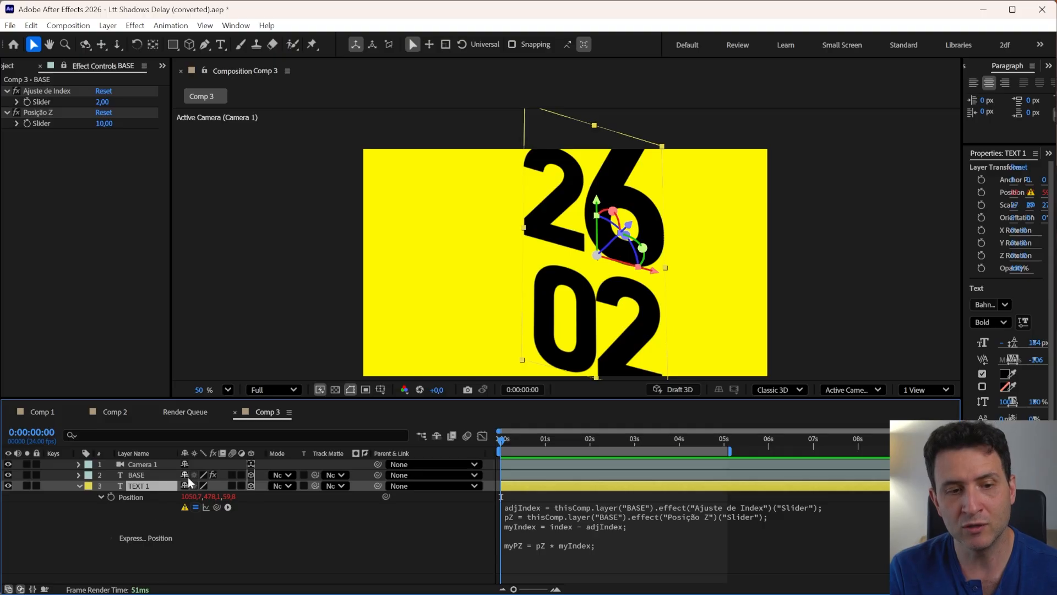
# Add a final line to TEXT 1's Position expression returning the array [10,10,10] and apply it
pyautogui.click(525, 543)
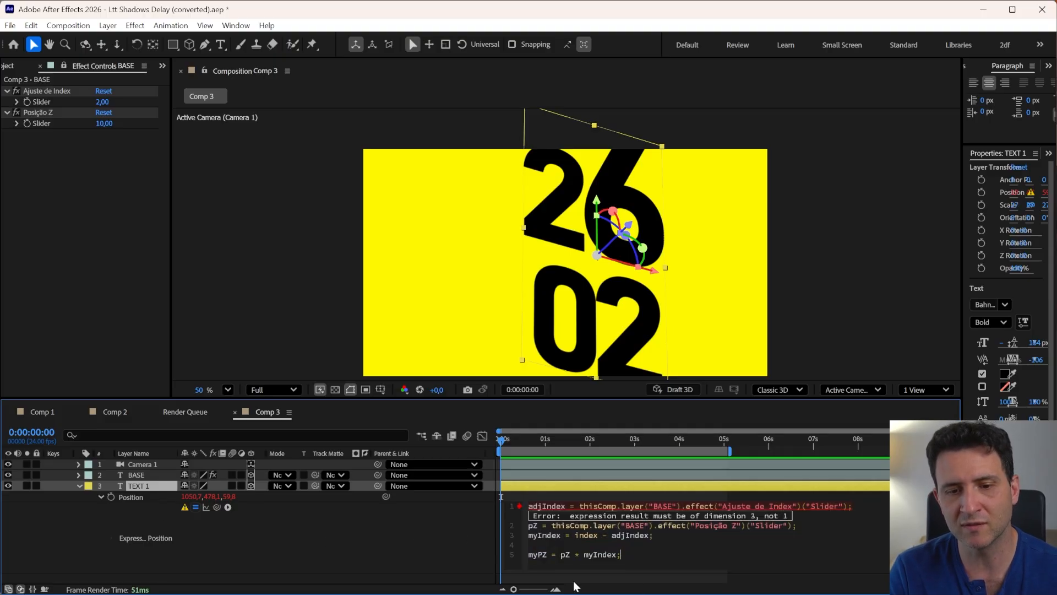
pyautogui.press('Return')
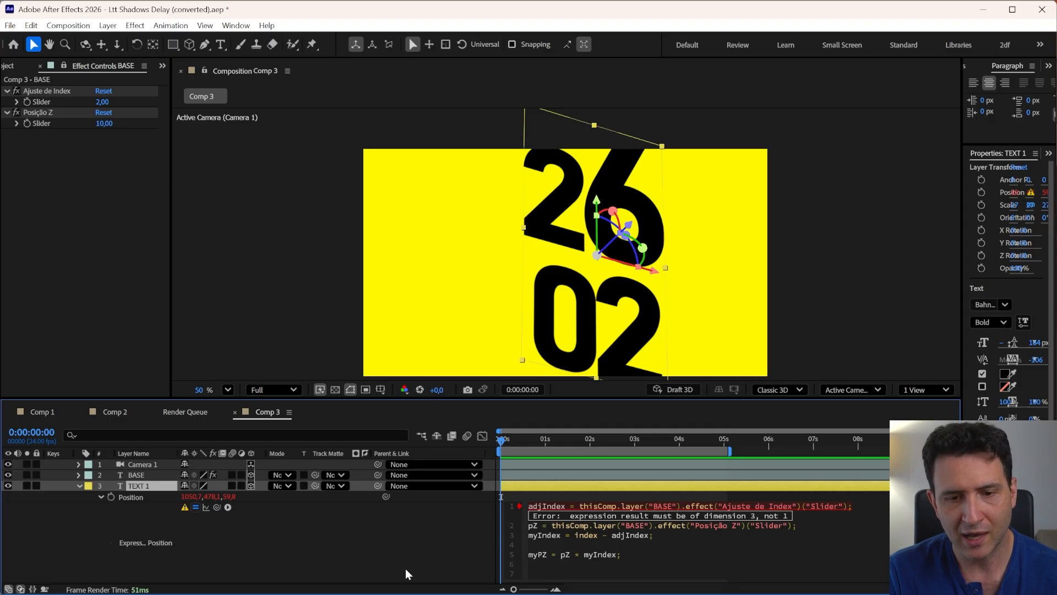
pyautogui.write('[')
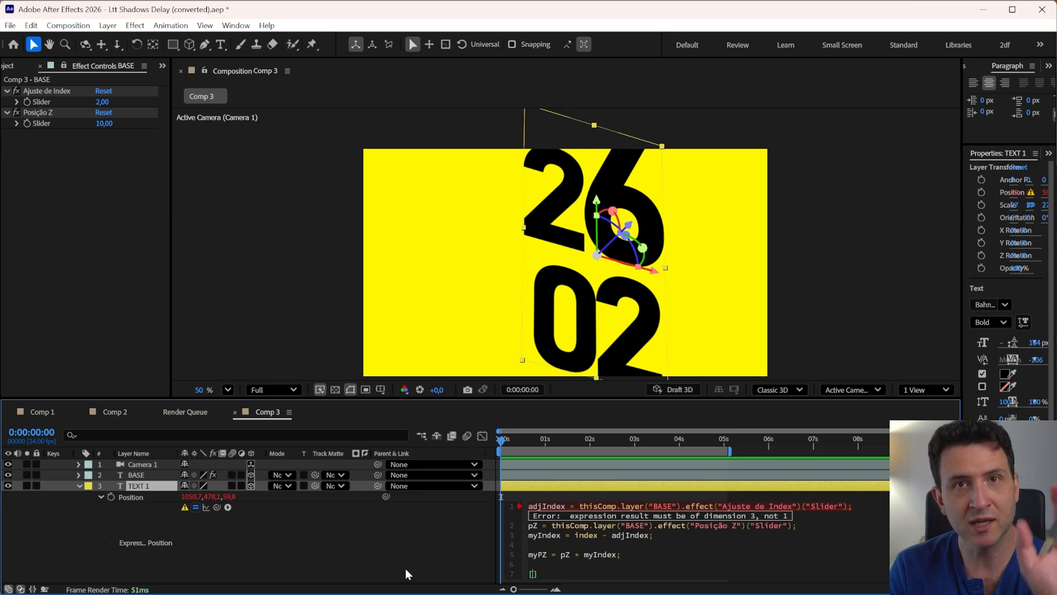
pyautogui.write('0')
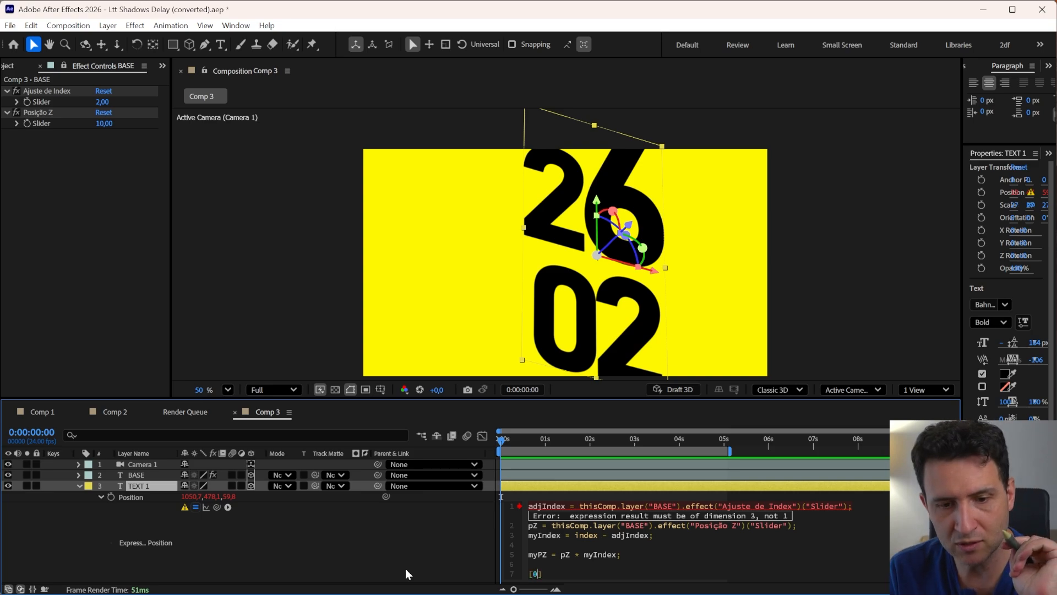
pyautogui.write(',0,0')
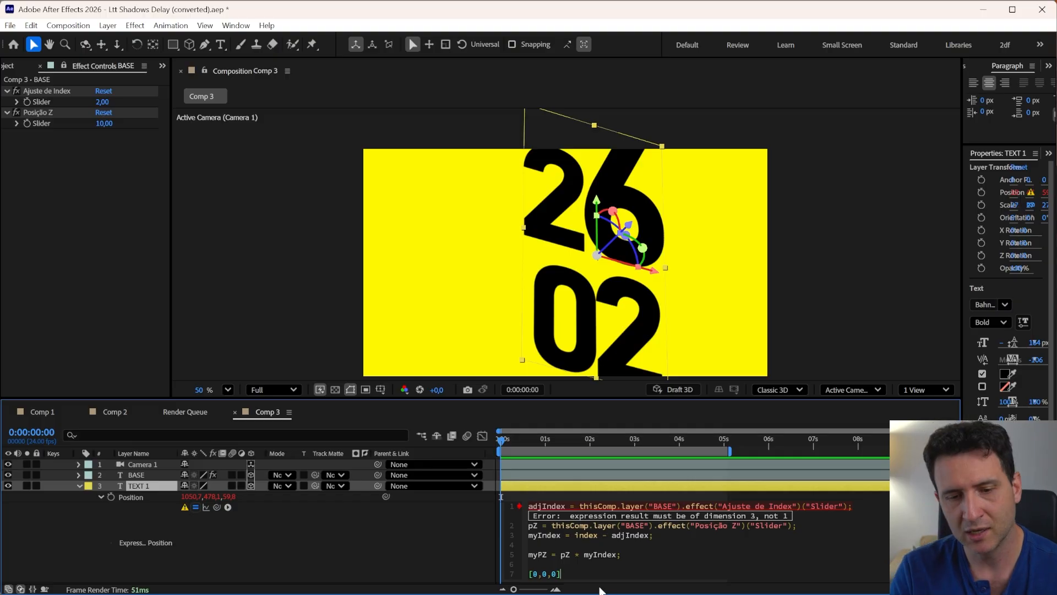
pyautogui.click(538, 573)
pyautogui.write('1')
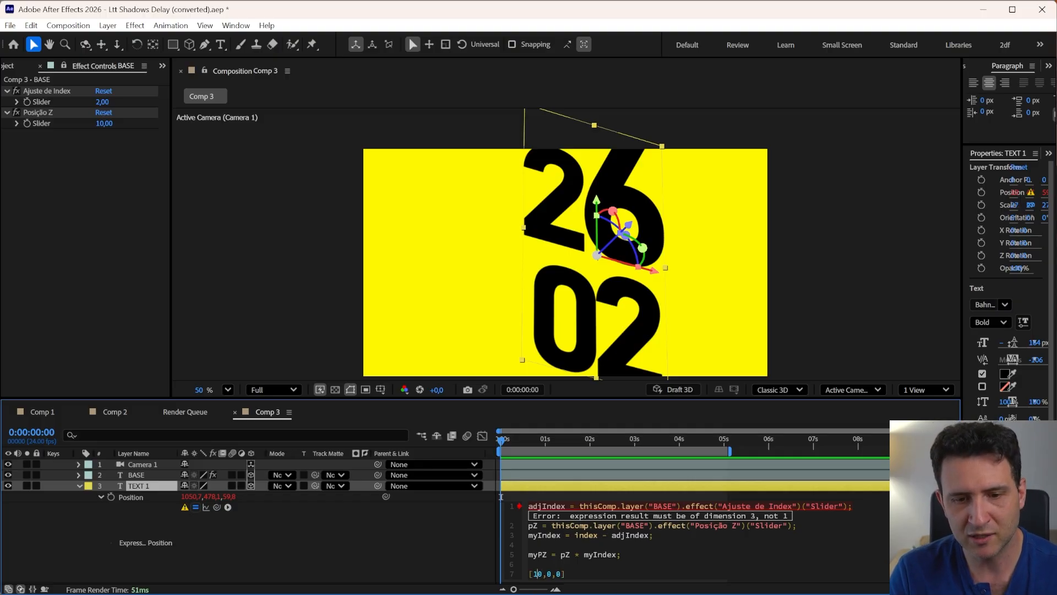
pyautogui.press('Right')
pyautogui.press('Right')
pyautogui.write('1')
pyautogui.press('Right')
pyautogui.press('Right')
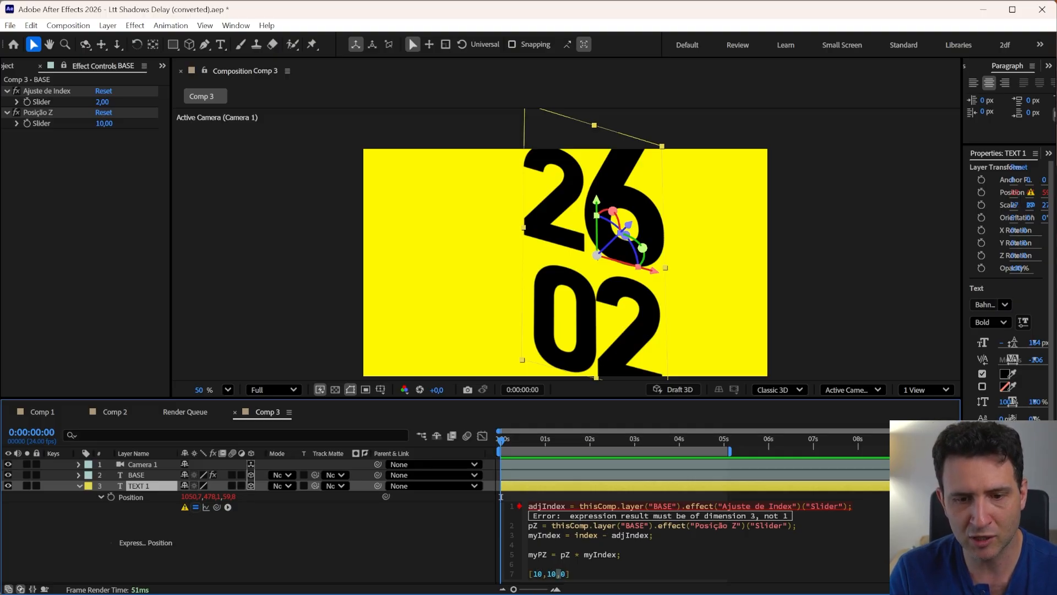
pyautogui.write('1')
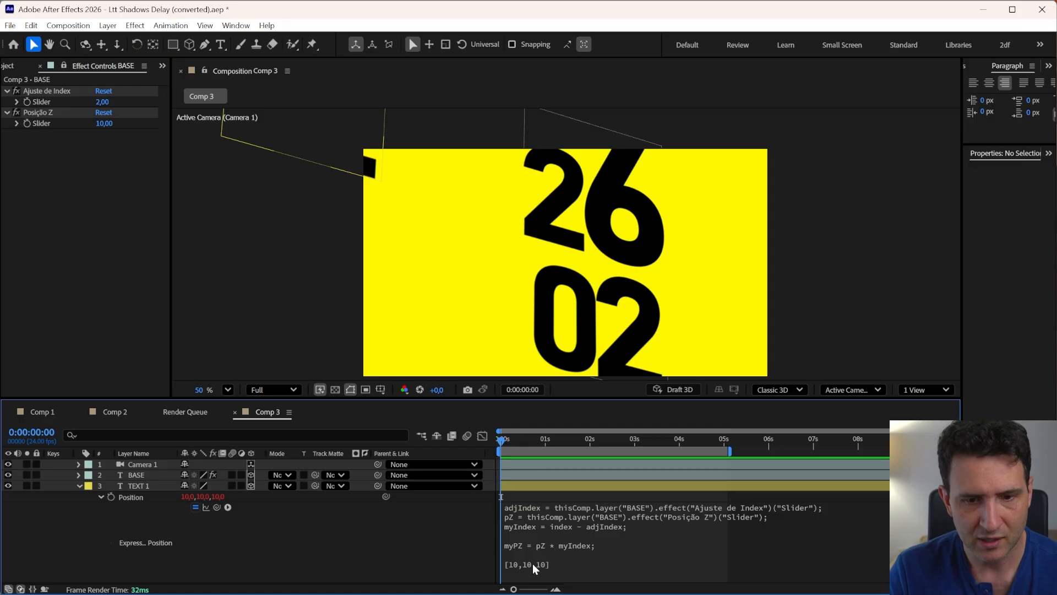
# Replace the array's first element with value[0] and apply the expression
pyautogui.click(533, 564)
pyautogui.moveTo(576, 565); pyautogui.dragTo(528, 565)
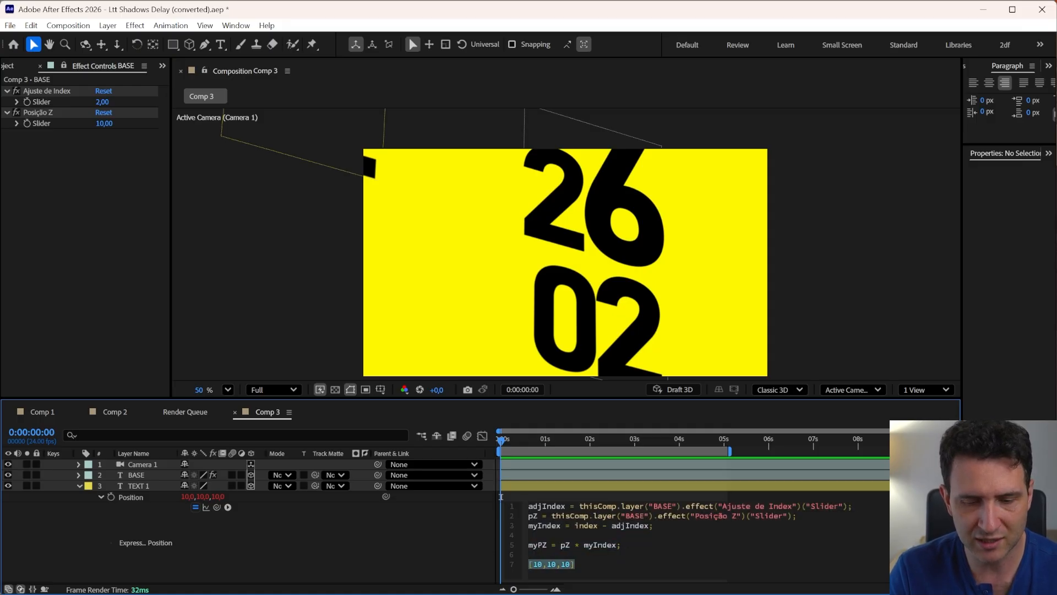
pyautogui.press('End')
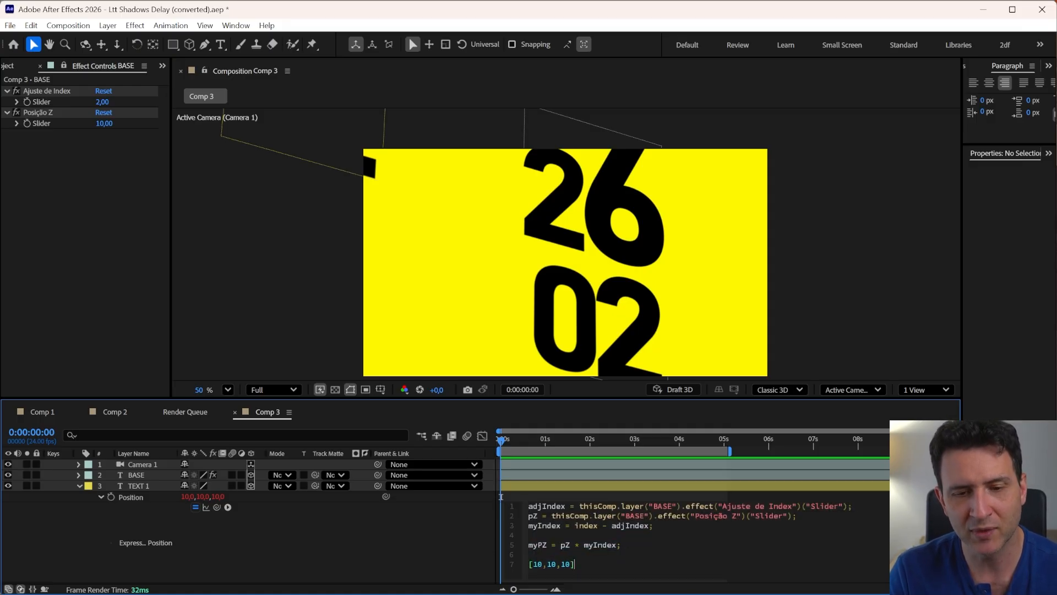
pyautogui.hotkey('shift', 'Home')
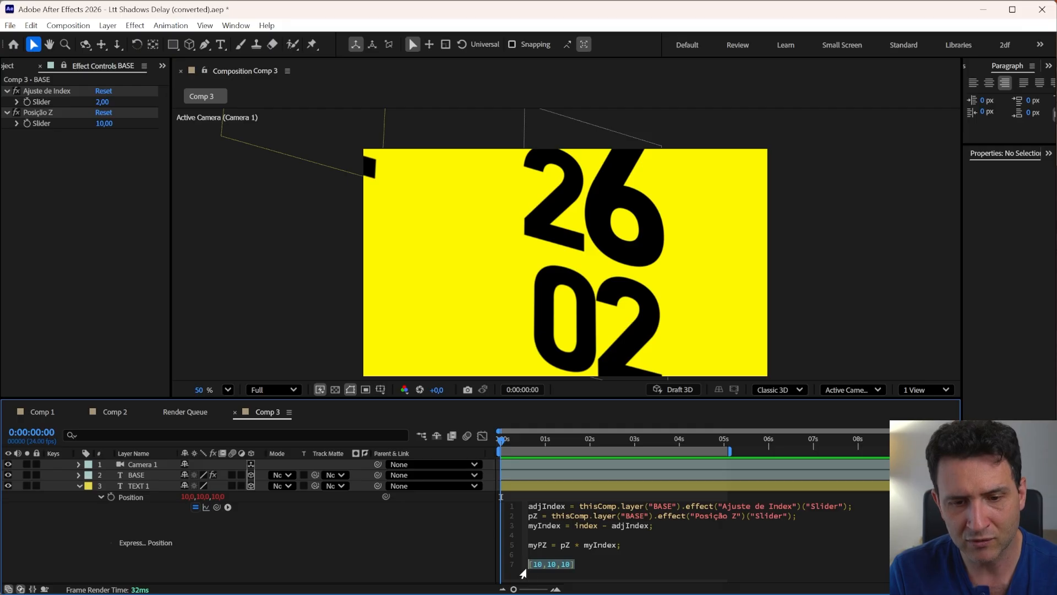
pyautogui.press('End')
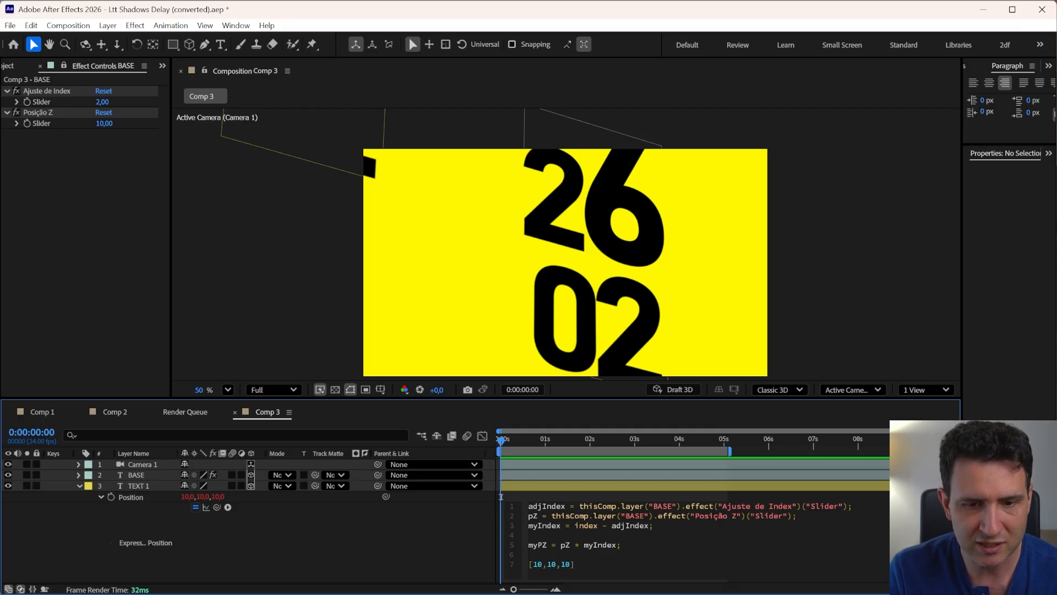
pyautogui.press('Right')
pyautogui.press('Right')
pyautogui.press('Right')
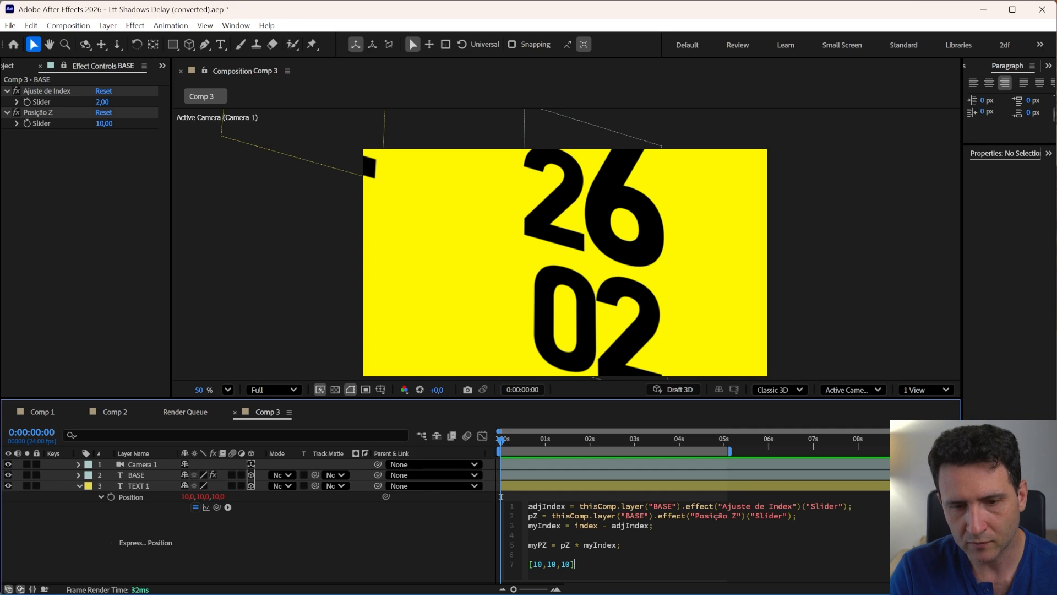
pyautogui.moveTo(557, 545); pyautogui.dragTo(617, 553)
pyautogui.click(532, 565)
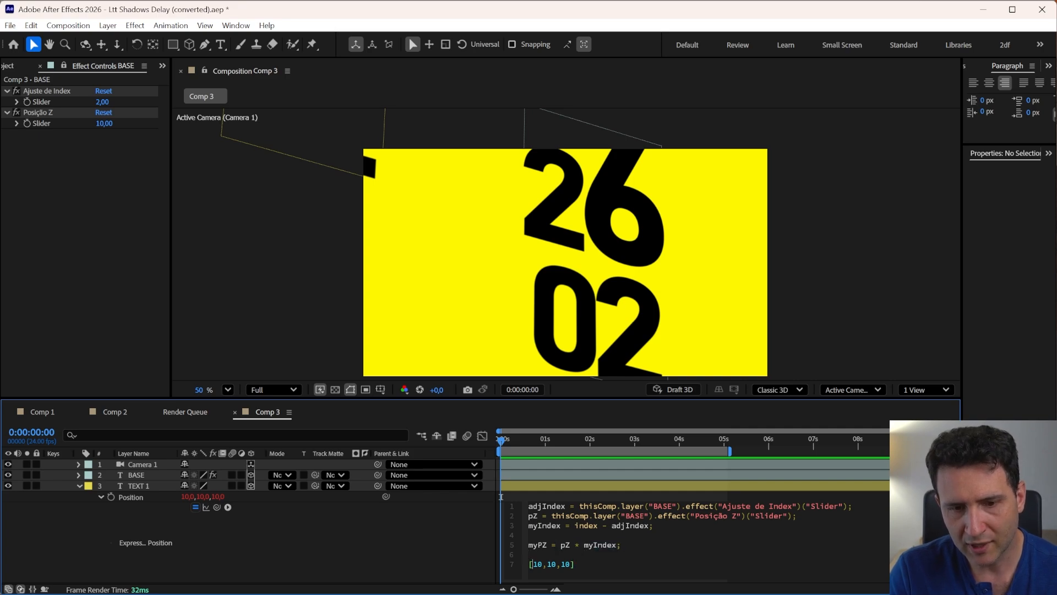
pyautogui.doubleClick(537, 564)
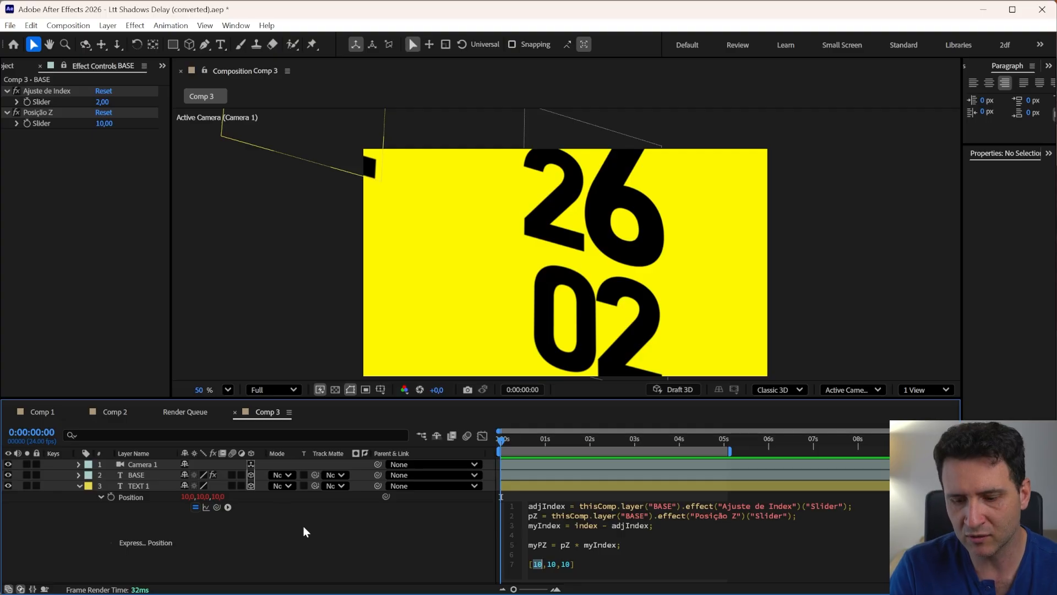
pyautogui.write('value')
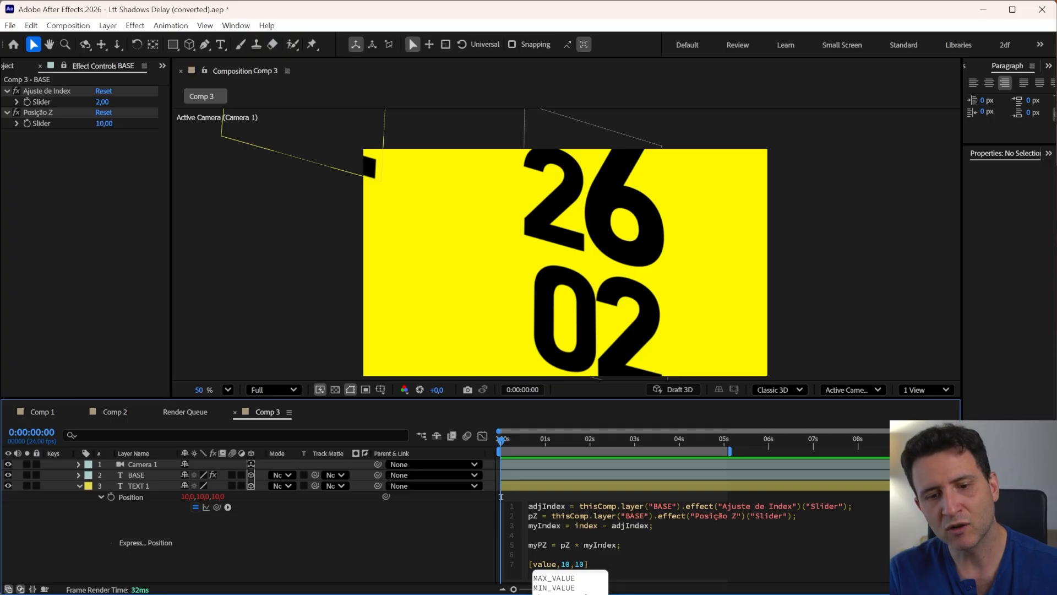
pyautogui.click(540, 564)
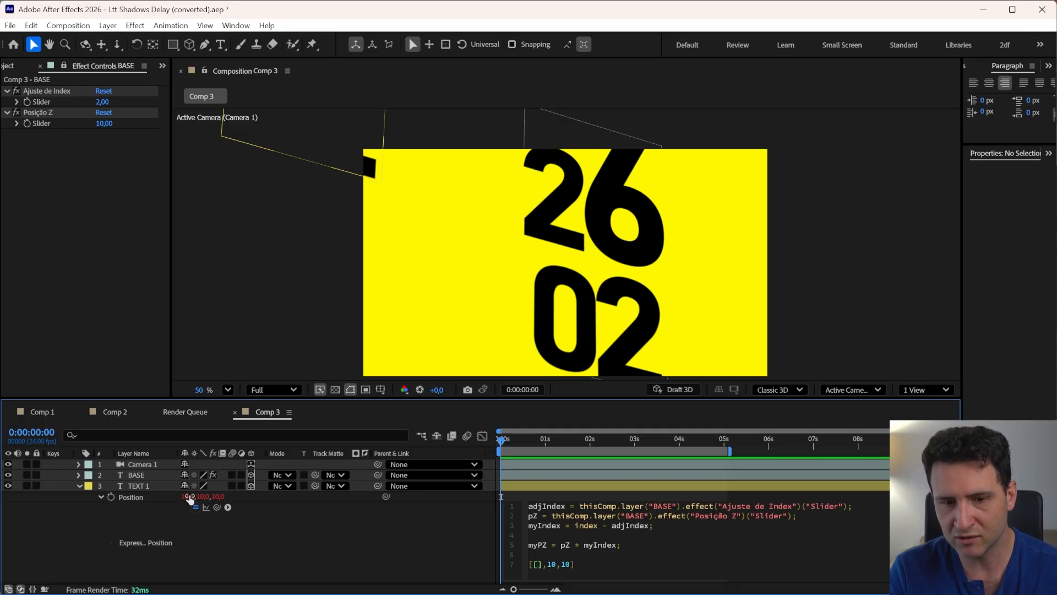
pyautogui.write('[')
pyautogui.press('BackSpace')
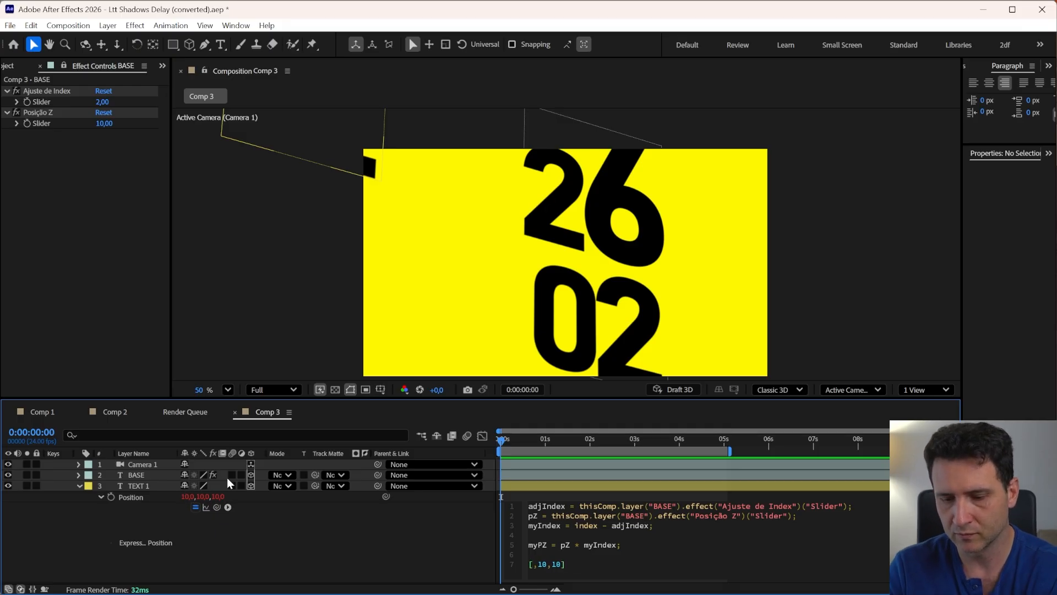
pyautogui.write('value[')
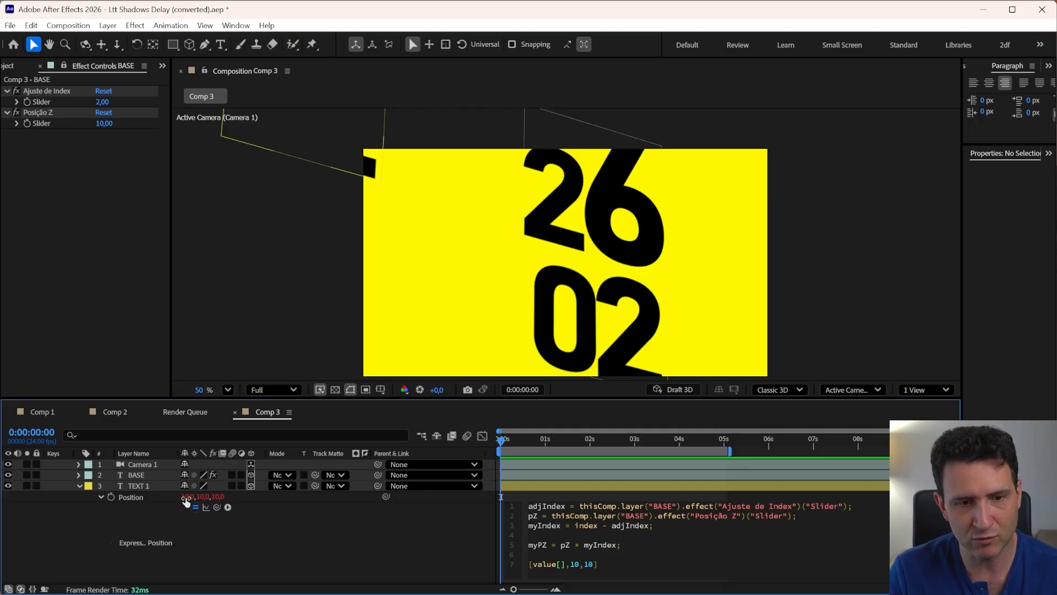
pyautogui.write('0')
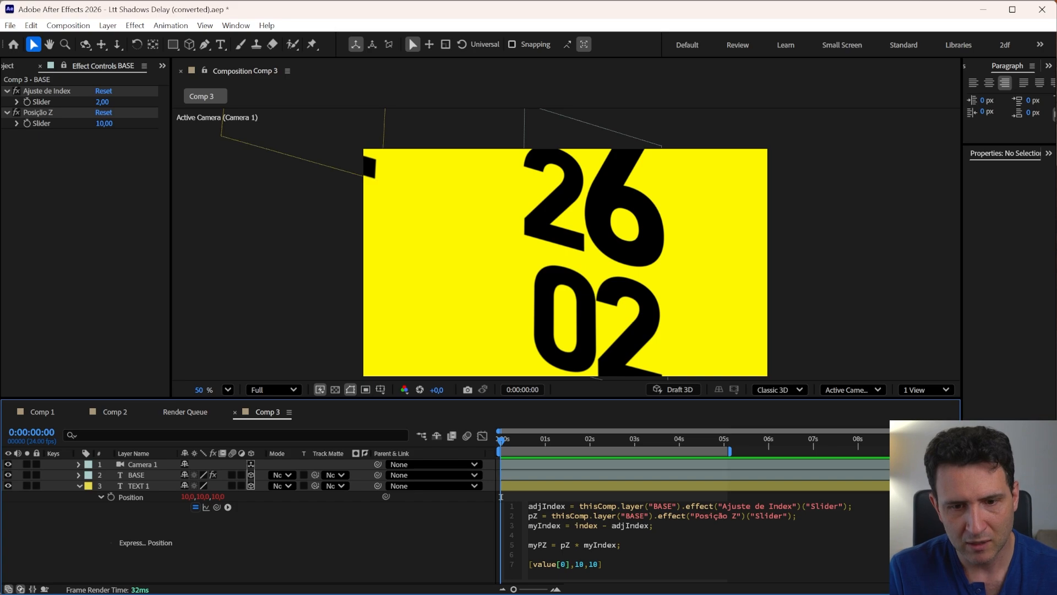
pyautogui.click(332, 541)
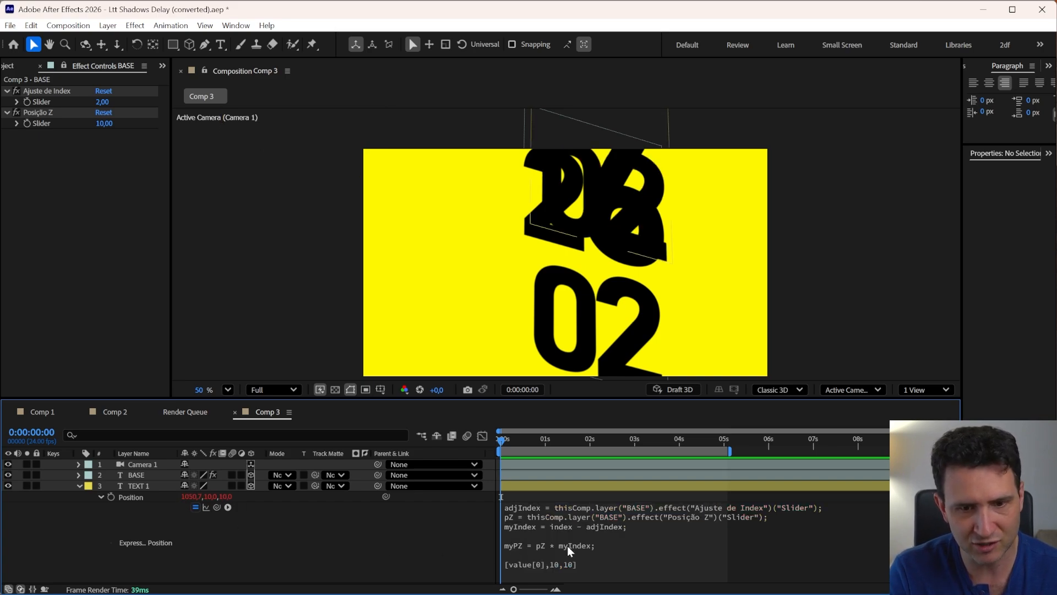
# Replace the second and third elements with value[1] and value[2] and apply the expression
pyautogui.click(570, 576)
pyautogui.click(571, 566)
pyautogui.moveTo(575, 565); pyautogui.dragTo(585, 569)
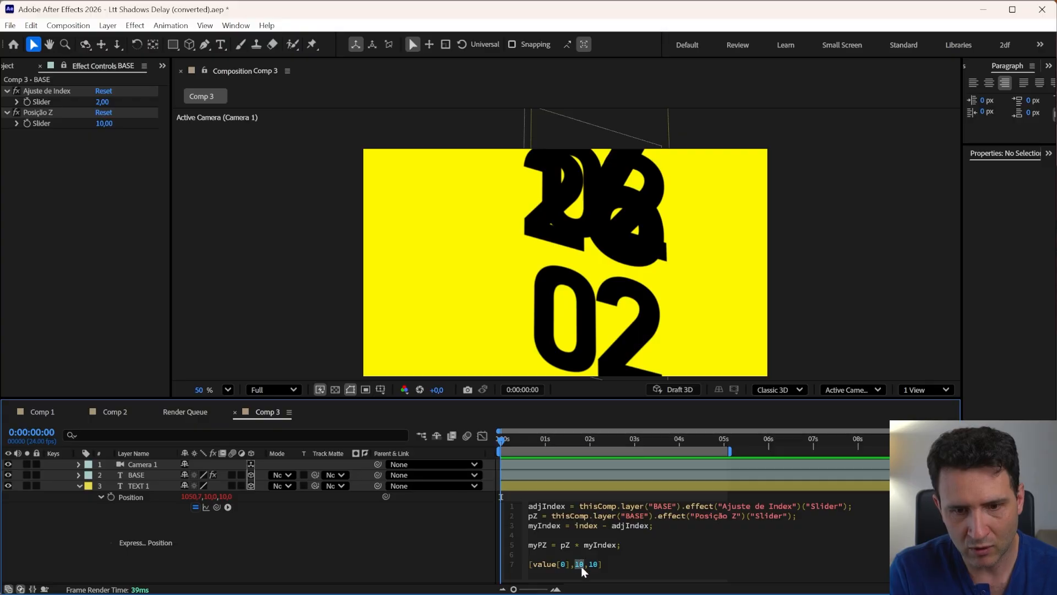
pyautogui.write('value[0]')
pyautogui.press('Left')
pyautogui.press('BackSpace')
pyautogui.write('1')
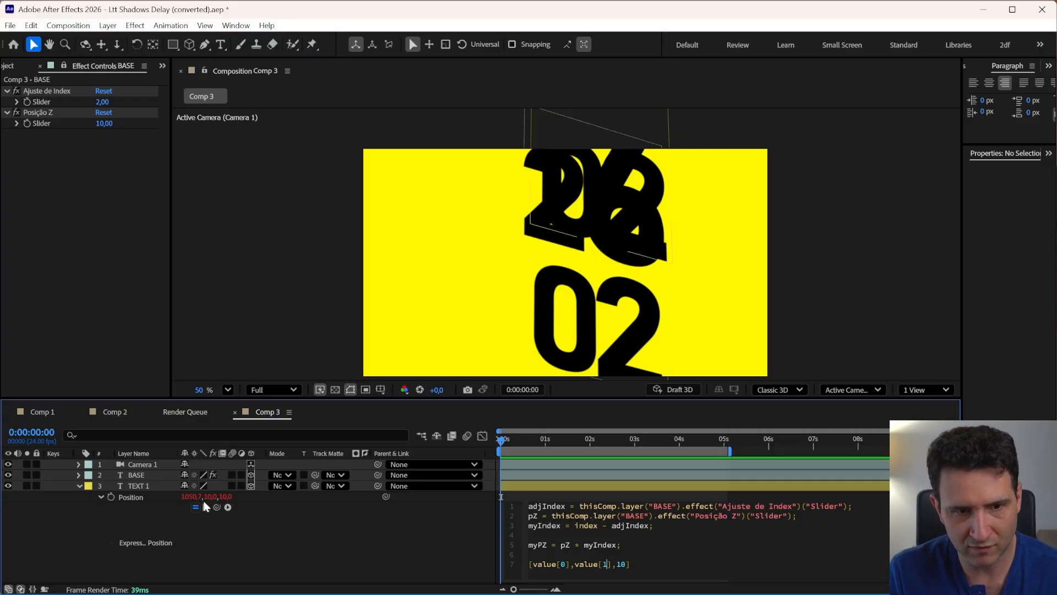
pyautogui.moveTo(616, 565); pyautogui.dragTo(626, 577)
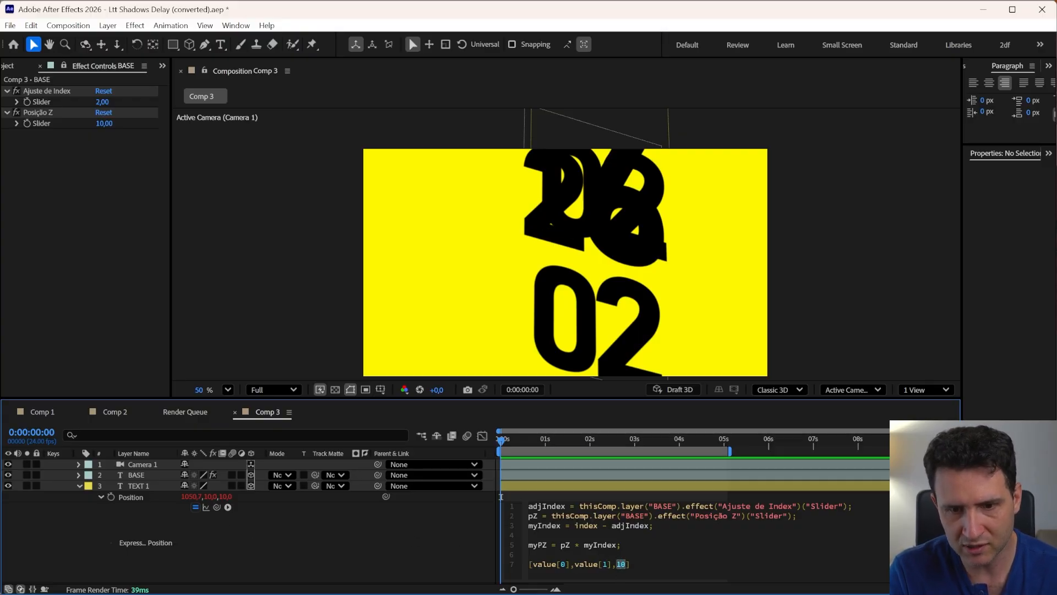
pyautogui.write('value[0]')
pyautogui.press('Left')
pyautogui.press('BackSpace')
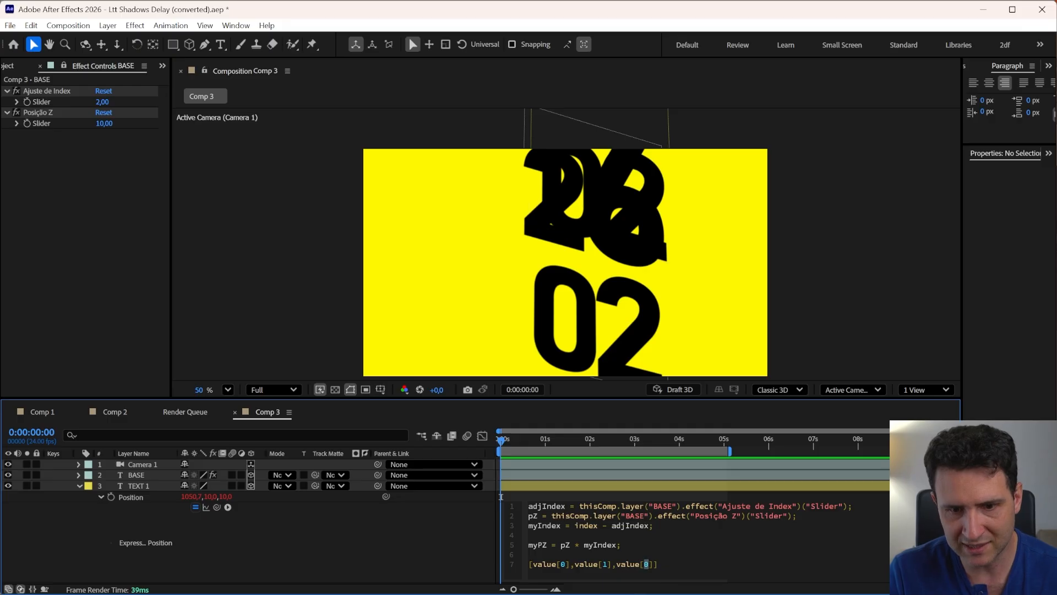
pyautogui.write('2')
pyautogui.click(327, 574)
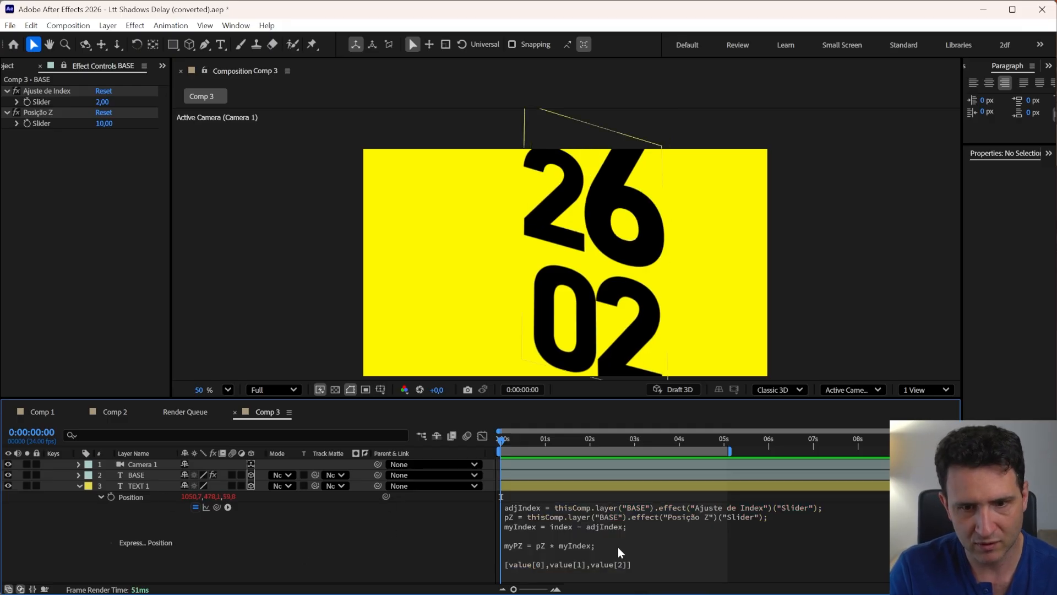
# Append +myPZ to the third element, making [value[0],value[1],value[2]+myPZ], apply it, and select the BASE layer
pyautogui.click(610, 560)
pyautogui.click(617, 564)
pyautogui.moveTo(616, 565); pyautogui.dragTo(654, 565)
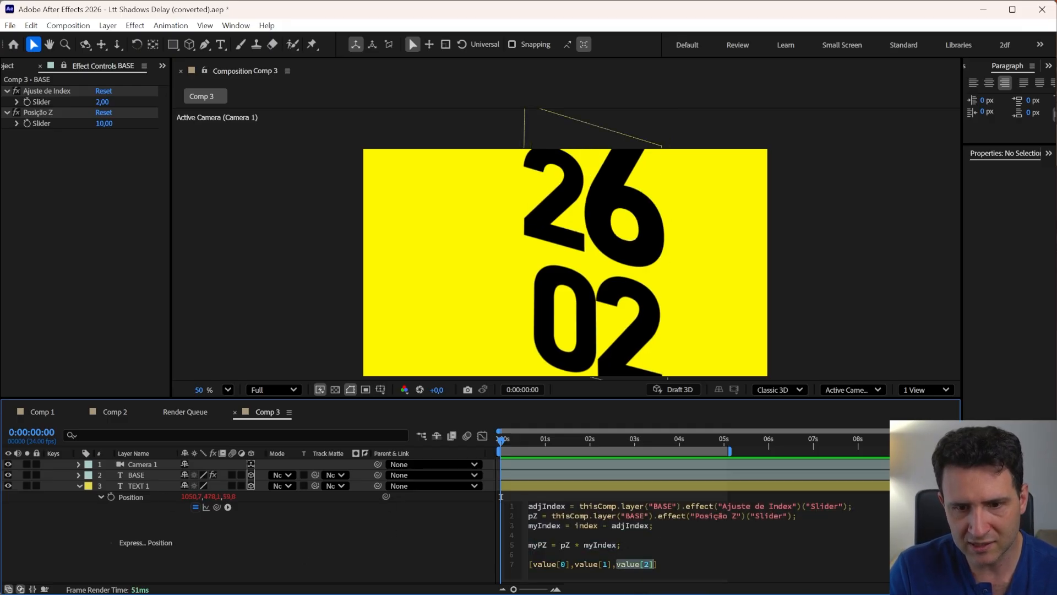
pyautogui.click(653, 565)
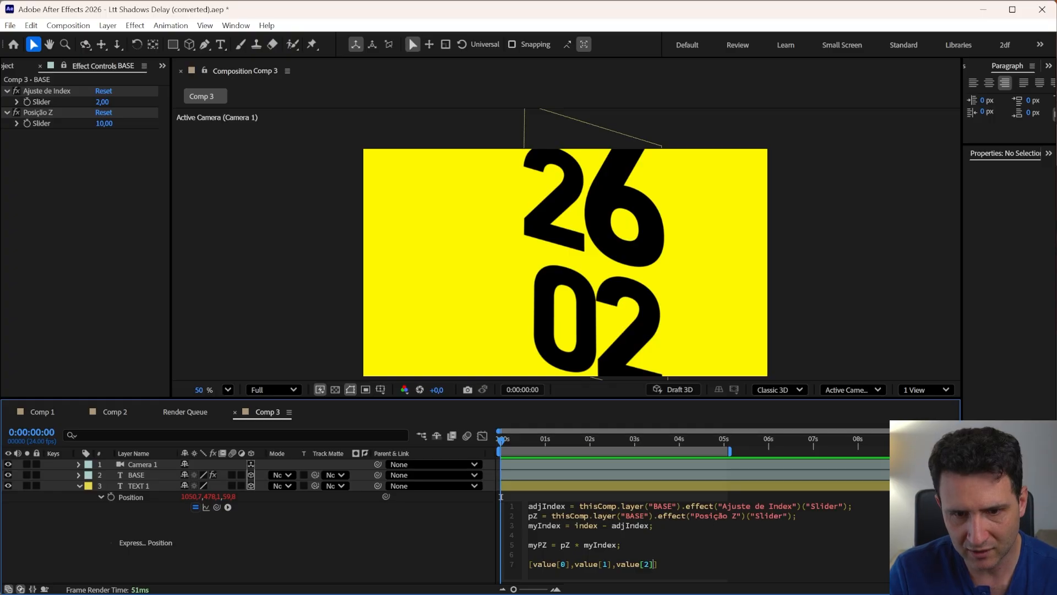
pyautogui.write('+')
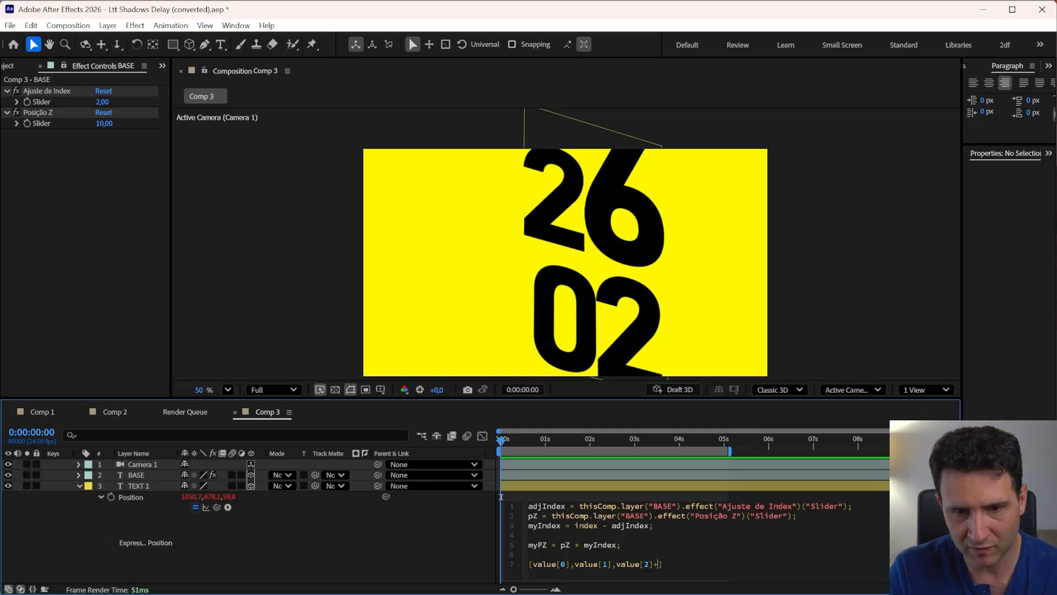
pyautogui.moveTo(547, 545); pyautogui.dragTo(528, 544)
pyautogui.hotkey('ctrl', 'c')
pyautogui.click(655, 564)
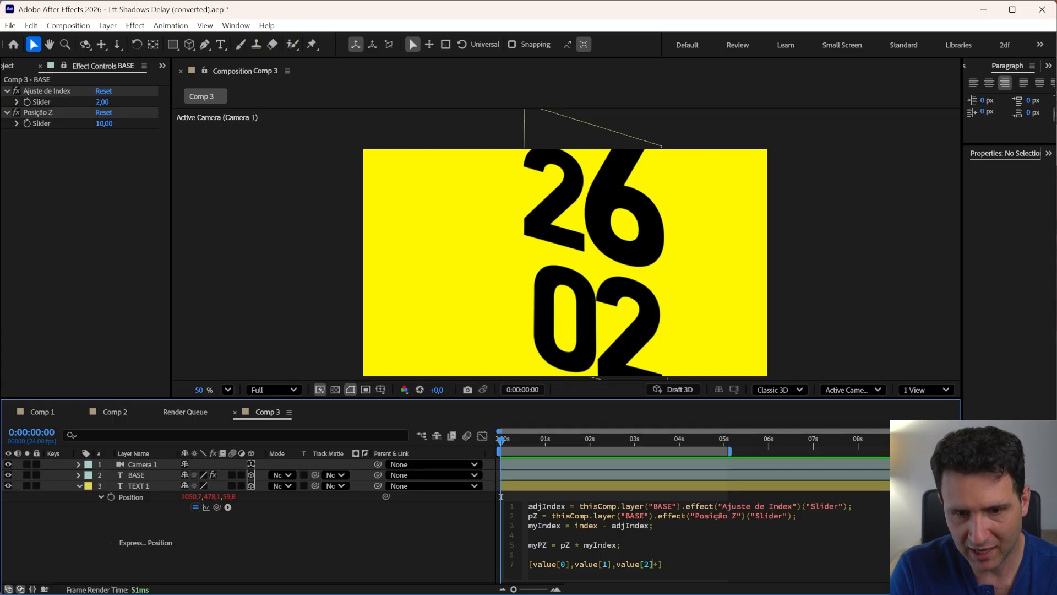
pyautogui.hotkey('ctrl', 'v')
pyautogui.click(403, 556)
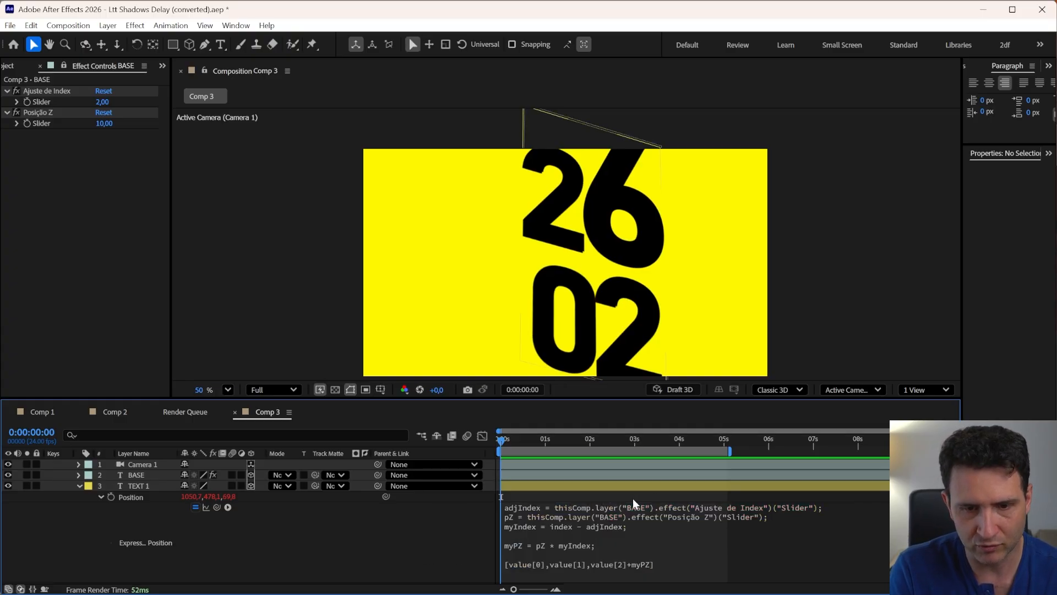
pyautogui.click(559, 489)
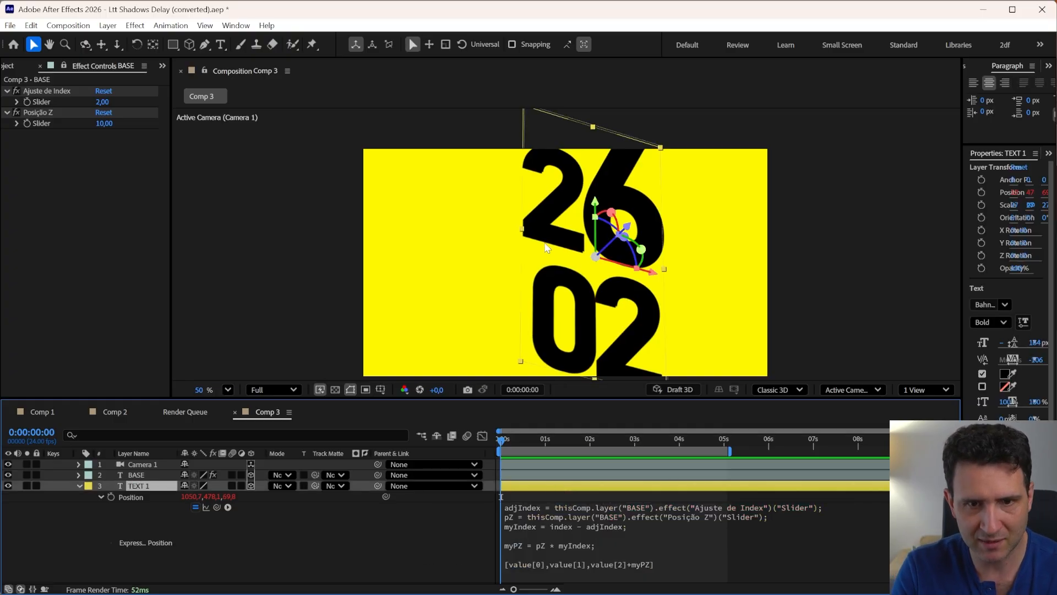
pyautogui.click(146, 474)
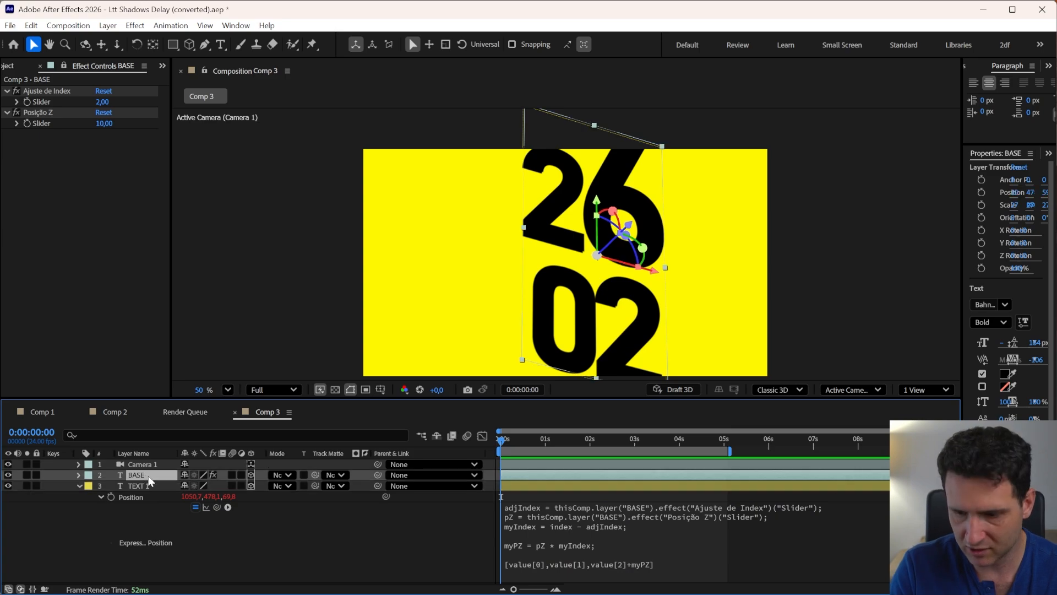
# Select TEXT 1 and duplicate it repeatedly in Comp 3 to build a stack of TEXT copies
pyautogui.press('p')
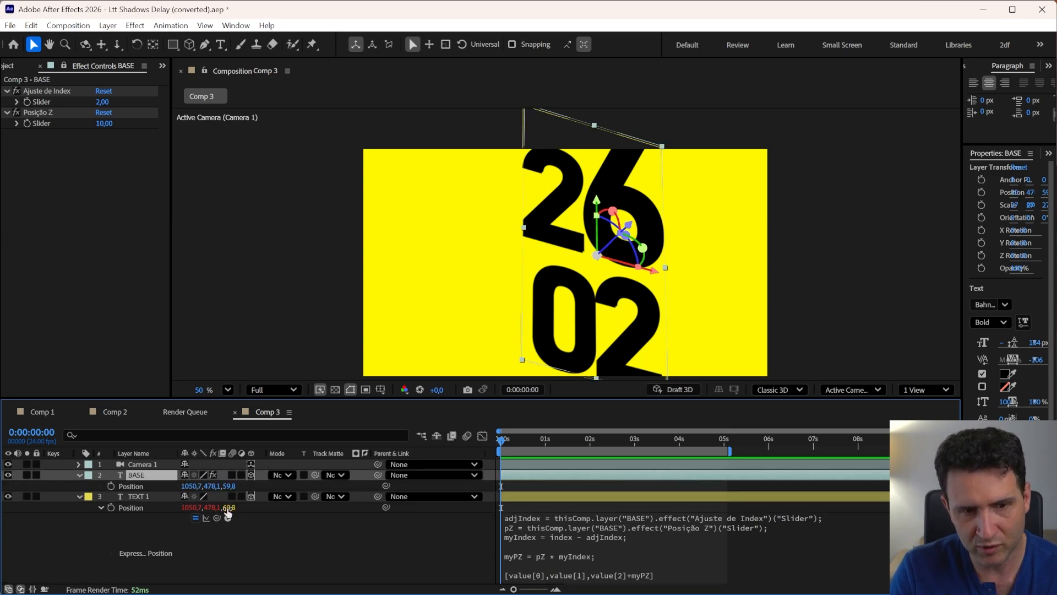
pyautogui.press('p')
pyautogui.click(140, 487)
pyautogui.press('p')
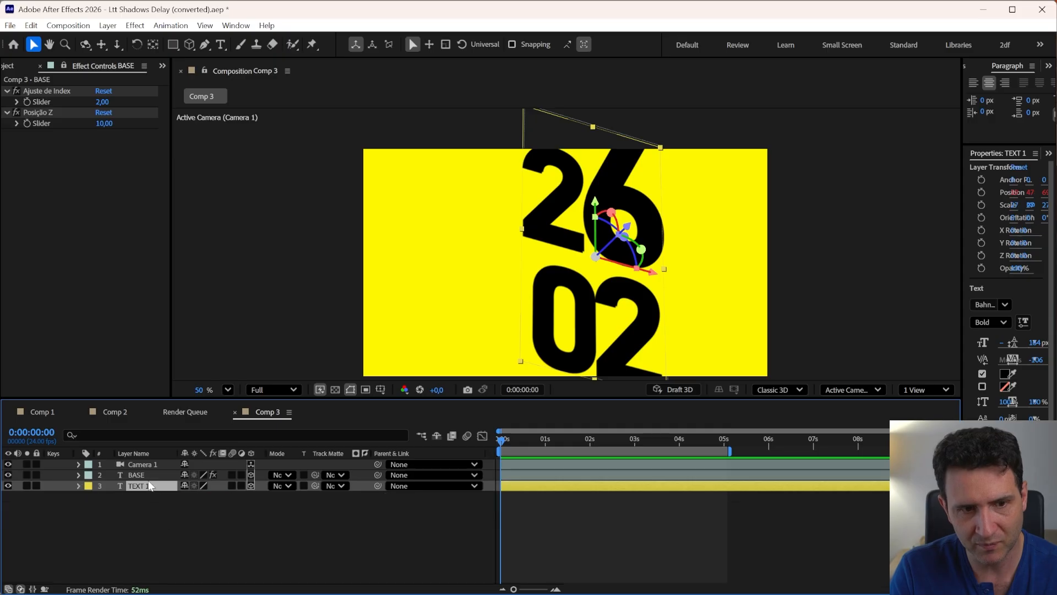
pyautogui.hotkey('ctrl', 'd')
pyautogui.hotkey('ctrl', 'd')
pyautogui.hotkey('ctrl', 'd')
pyautogui.hotkey('ctrl', 'd')
pyautogui.hotkey('ctrl', 'd')
pyautogui.hotkey('ctrl', 'd')
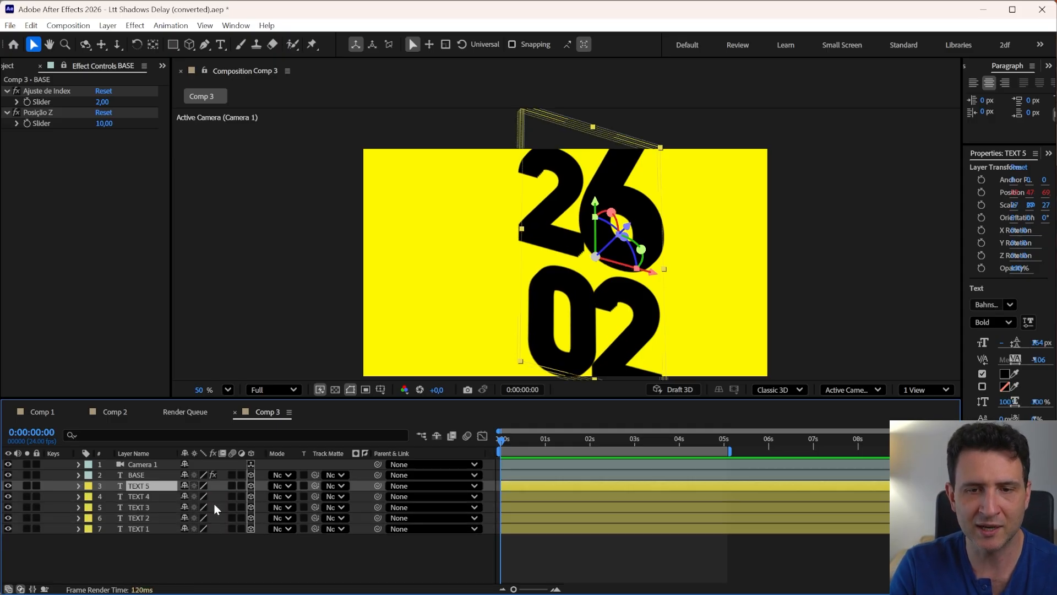
pyautogui.hotkey('ctrl', 'd')
pyautogui.hotkey('ctrl', 'd')
pyautogui.hotkey('ctrl', 'd')
pyautogui.hotkey('ctrl', 'd')
pyautogui.hotkey('ctrl', 'd')
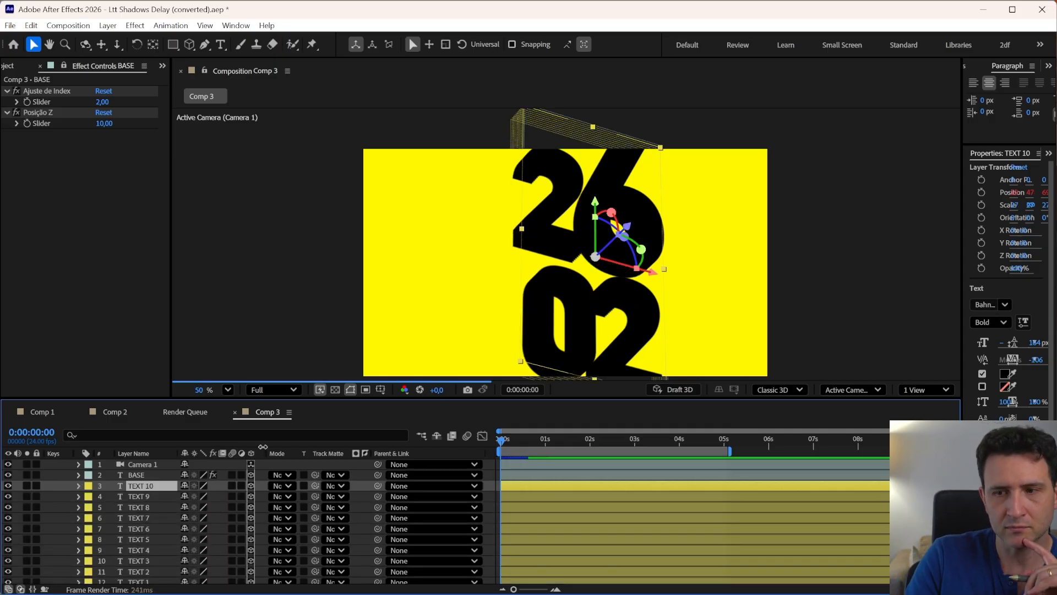
pyautogui.hotkey('ctrl', 'd')
pyautogui.hotkey('ctrl', 'd')
pyautogui.hotkey('ctrl', 'd')
pyautogui.hotkey('ctrl', 'd')
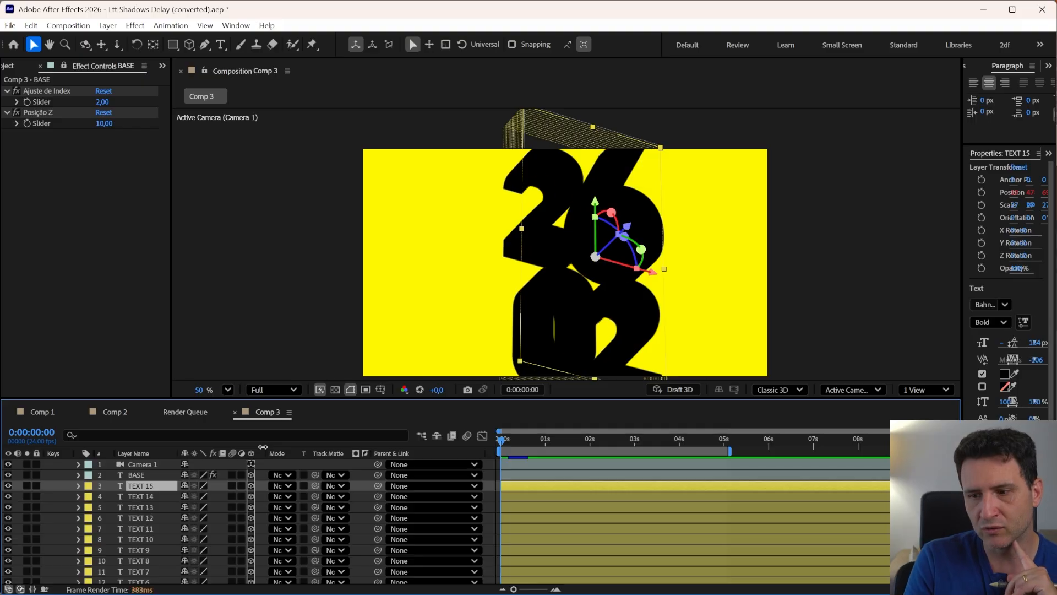
pyautogui.hotkey('ctrl', 'd')
pyautogui.hotkey('ctrl', 'd')
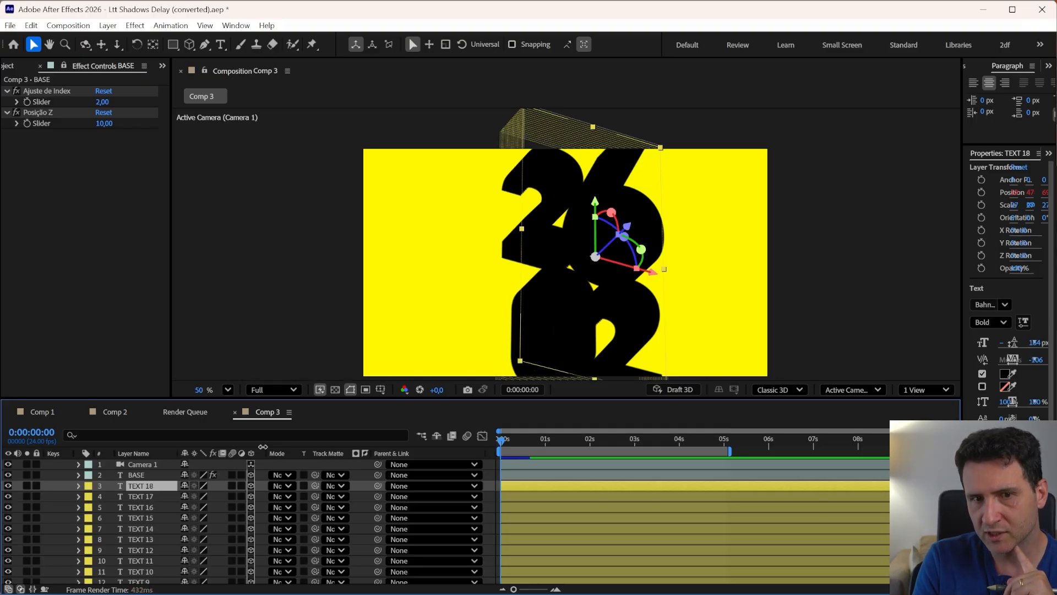
pyautogui.hotkey('ctrl', 'd')
pyautogui.hotkey('ctrl', 'd')
pyautogui.hotkey('ctrl', 'd')
pyautogui.hotkey('ctrl', 'd')
pyautogui.hotkey('ctrl', 'd')
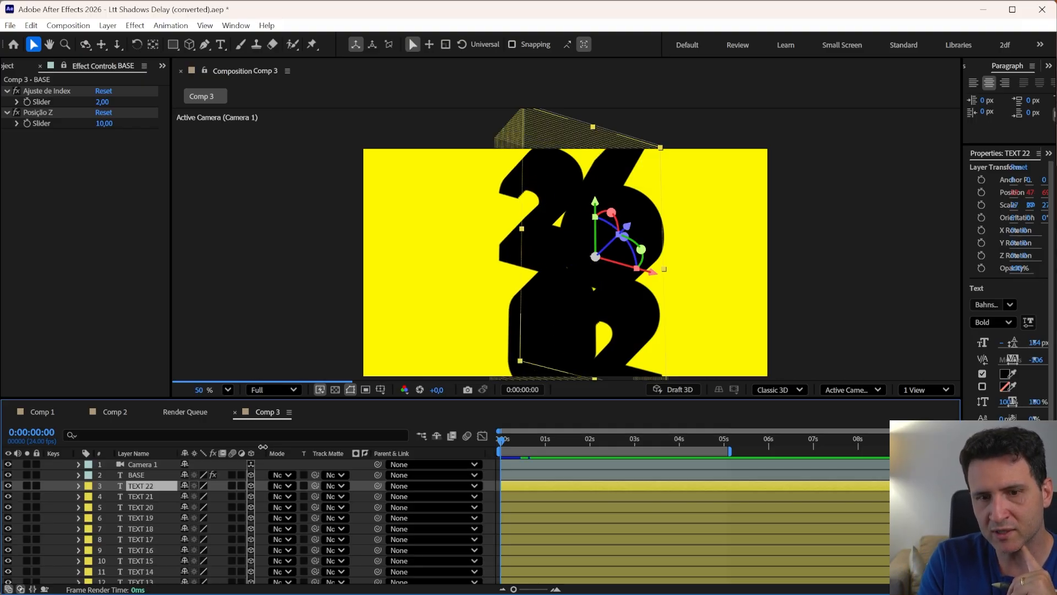
pyautogui.hotkey('ctrl', 'd')
pyautogui.hotkey('ctrl', 'd')
pyautogui.hotkey('ctrl', 'd')
pyautogui.hotkey('ctrl', 'd')
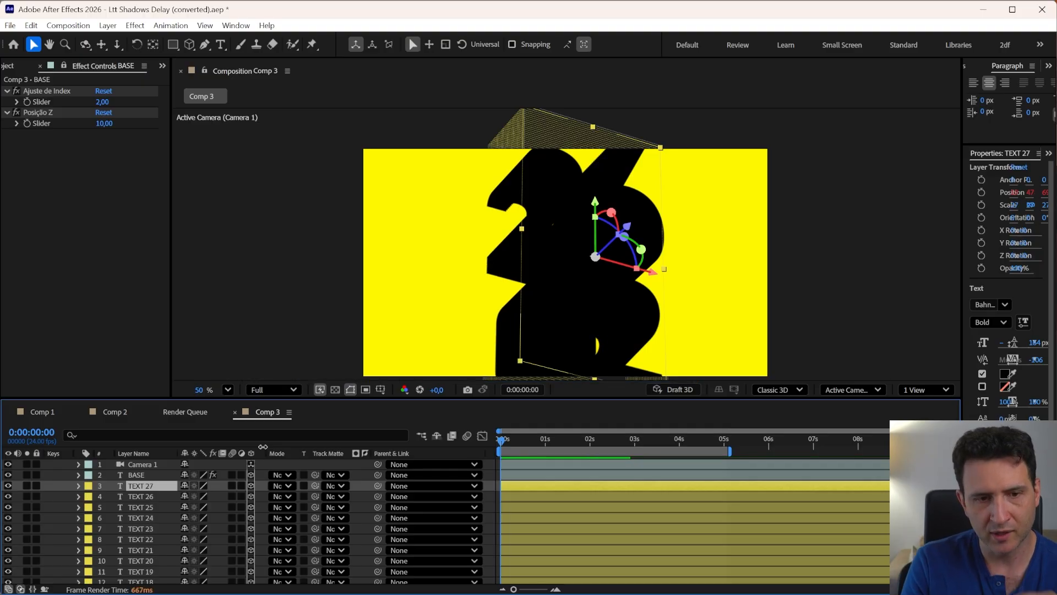
# In Comp 1, move the playhead to 2 seconds and duplicate the 26 26 layer eight times
pyautogui.click(40, 412)
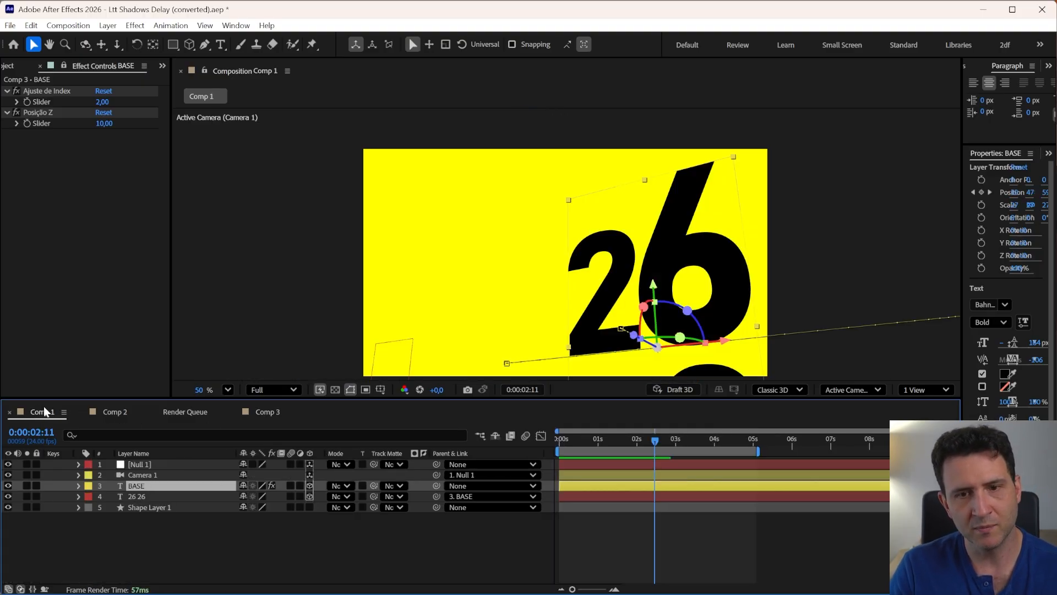
pyautogui.moveTo(633, 438)
pyautogui.mouseDown()
pyautogui.moveTo(610, 440)
pyautogui.moveTo(637, 441)
pyautogui.mouseUp()
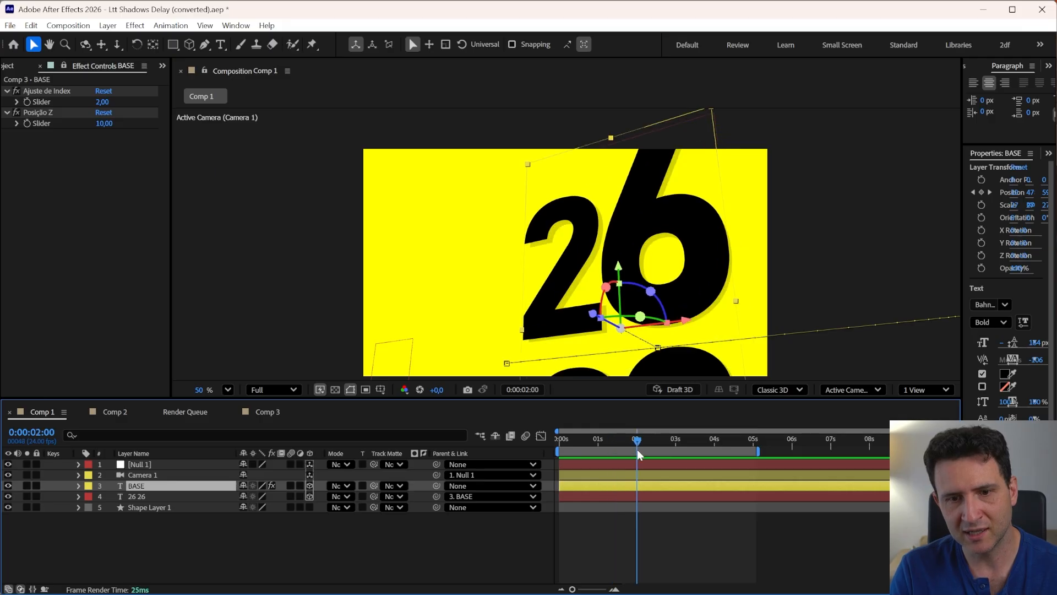
pyautogui.click(629, 493)
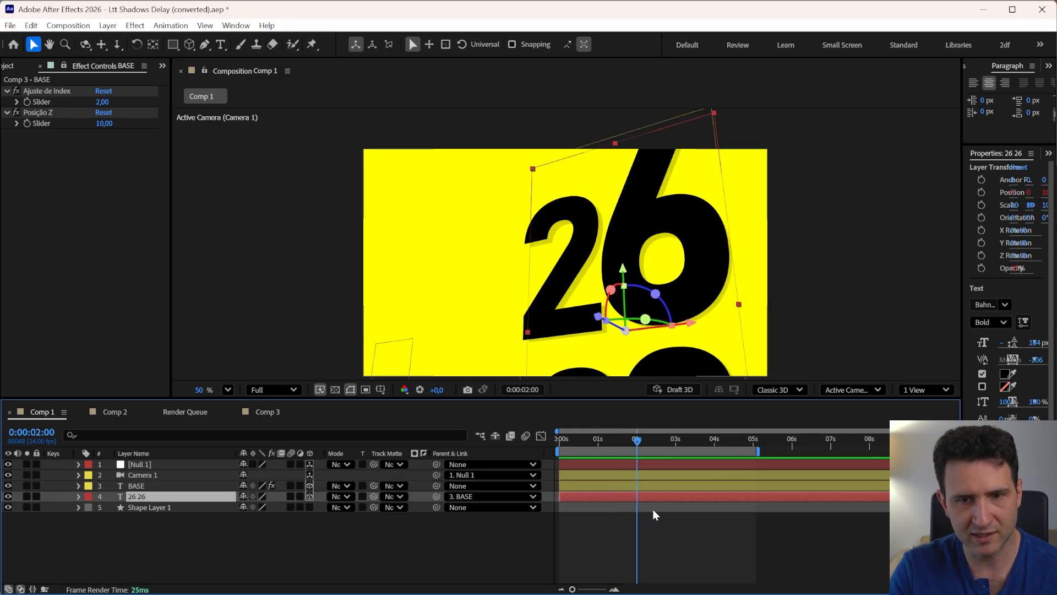
pyautogui.hotkey('ctrl', 'd')
pyautogui.hotkey('ctrl', 'd')
pyautogui.hotkey('ctrl', 'd')
pyautogui.hotkey('ctrl', 'd')
pyautogui.hotkey('ctrl', 'd')
pyautogui.hotkey('ctrl', 'd')
pyautogui.hotkey('ctrl', 'd')
pyautogui.hotkey('ctrl', 'd')
pyautogui.hotkey('ctrl', 'd')
pyautogui.hotkey('ctrl', 'd')
pyautogui.hotkey('ctrl', 'd')
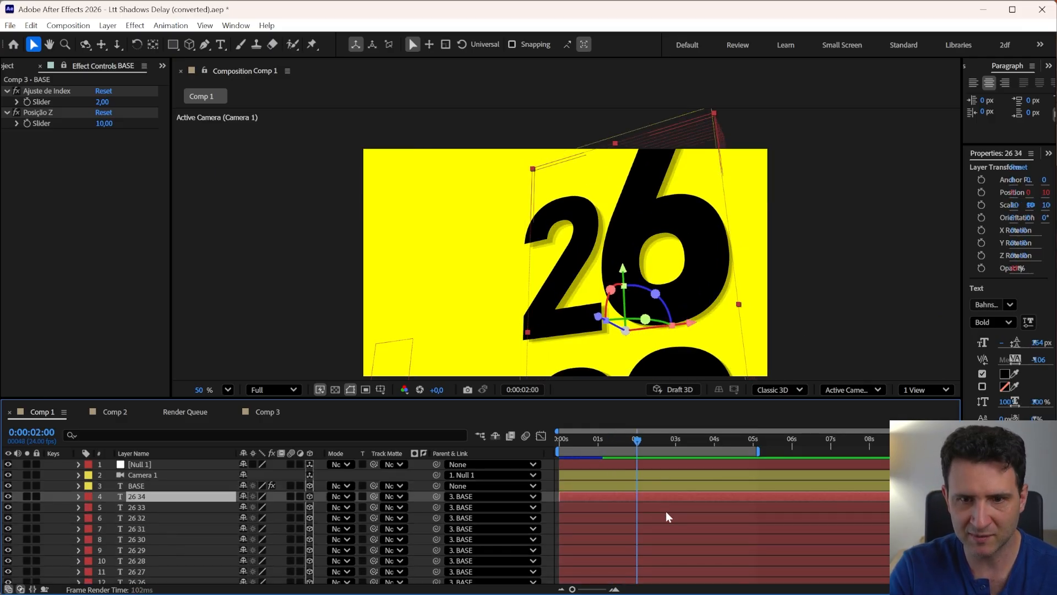
pyautogui.hotkey('ctrl', 'd')
pyautogui.hotkey('ctrl', 'd')
pyautogui.hotkey('ctrl', 'd')
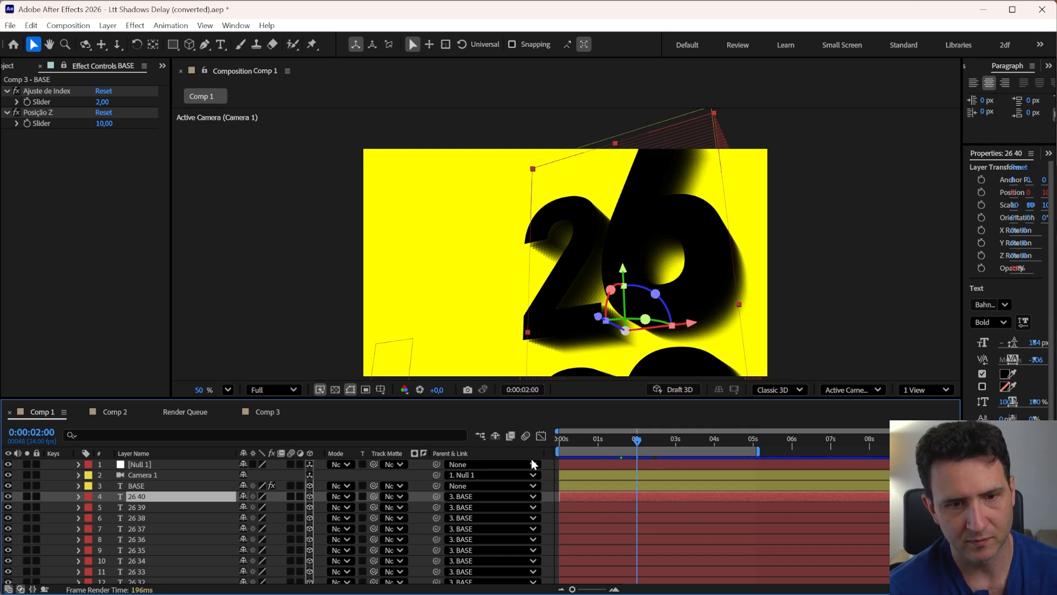
# Return to Comp 3 and delete the duplicated TEXT layers, keeping only TEXT 1
pyautogui.click(259, 412)
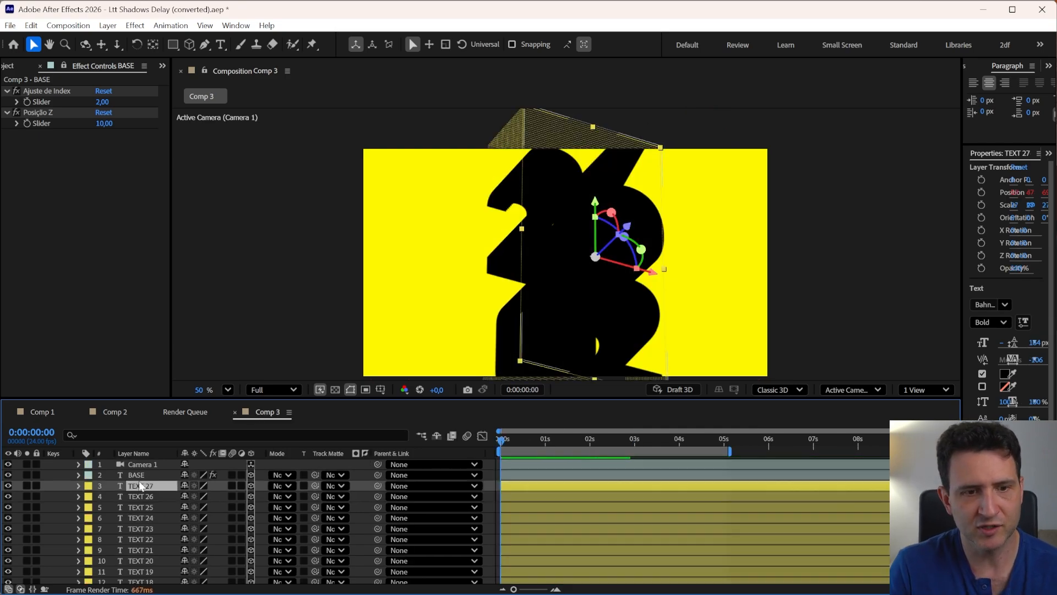
pyautogui.scroll(-5, 139, 495)
pyautogui.press('h')
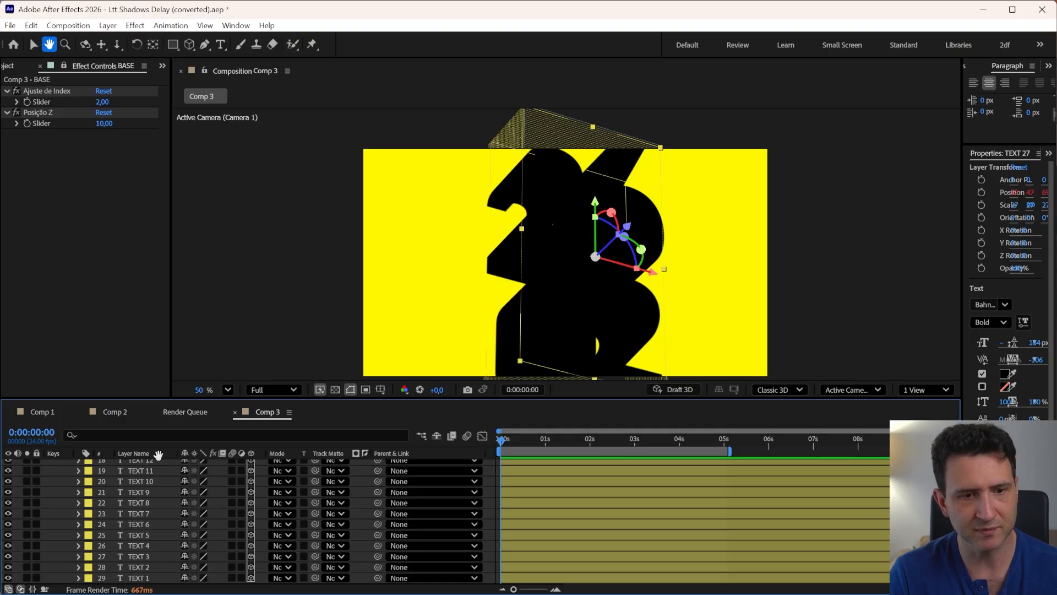
pyautogui.press('v')
pyautogui.keyDown('shift'); pyautogui.click(143, 567); pyautogui.keyUp('shift')
pyautogui.press('Delete')
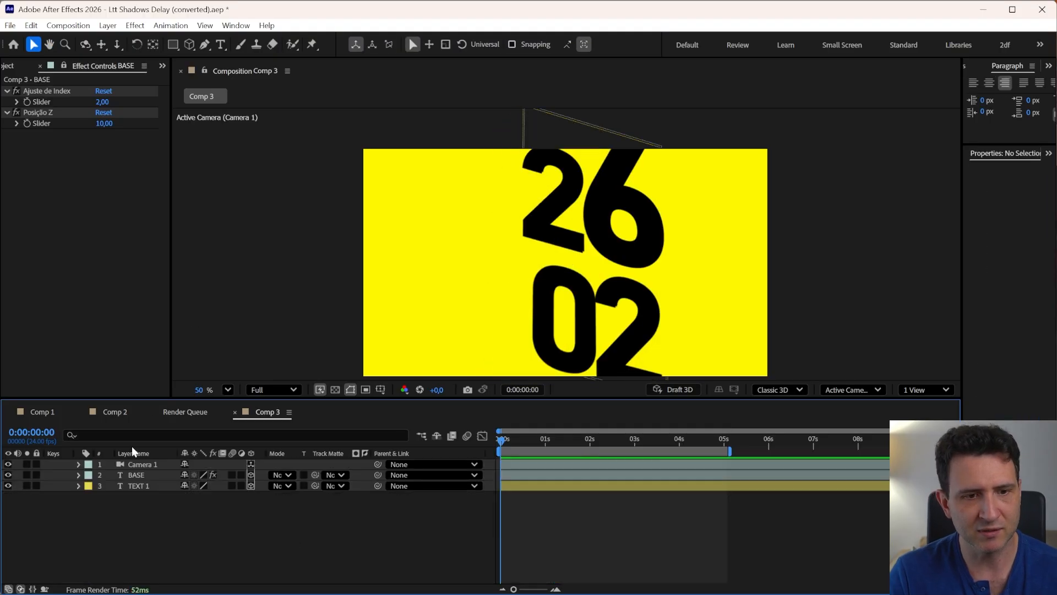
# Select BASE, switch to Comp 1 to review its layers, and return to Comp 3
pyautogui.click(139, 474)
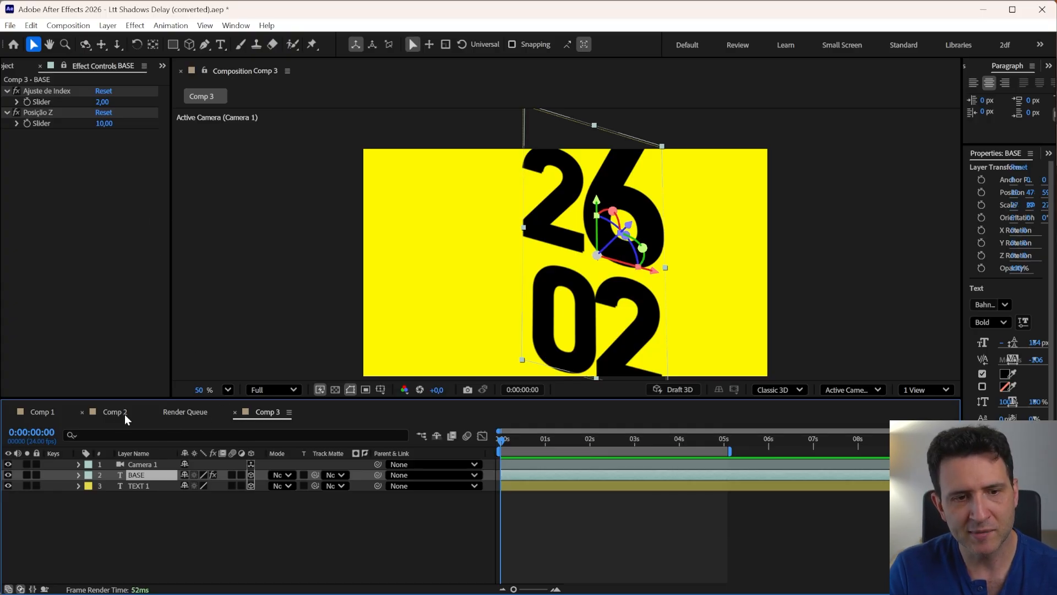
pyautogui.click(51, 412)
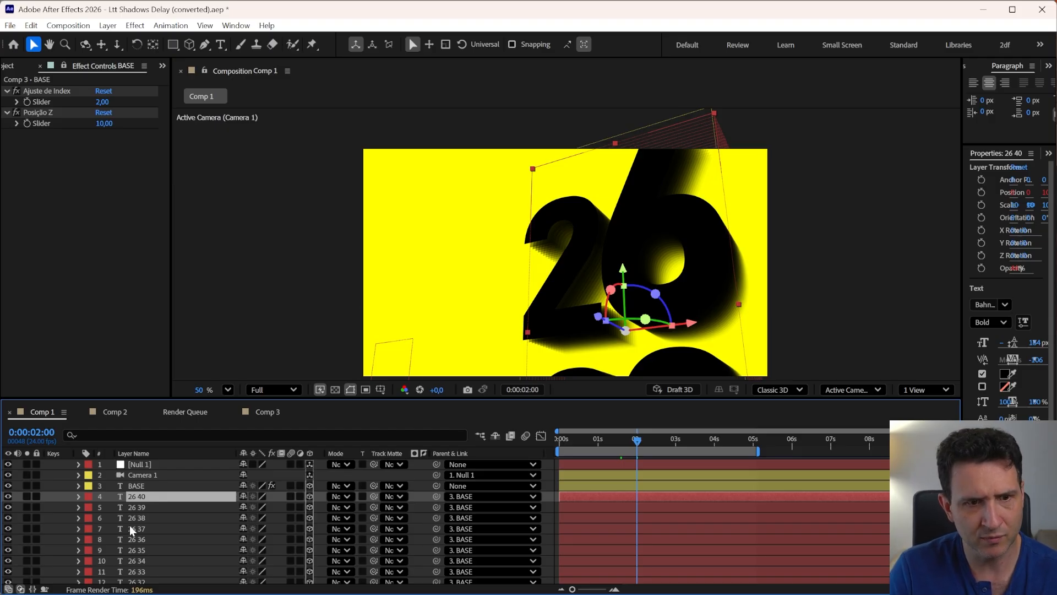
pyautogui.click(266, 412)
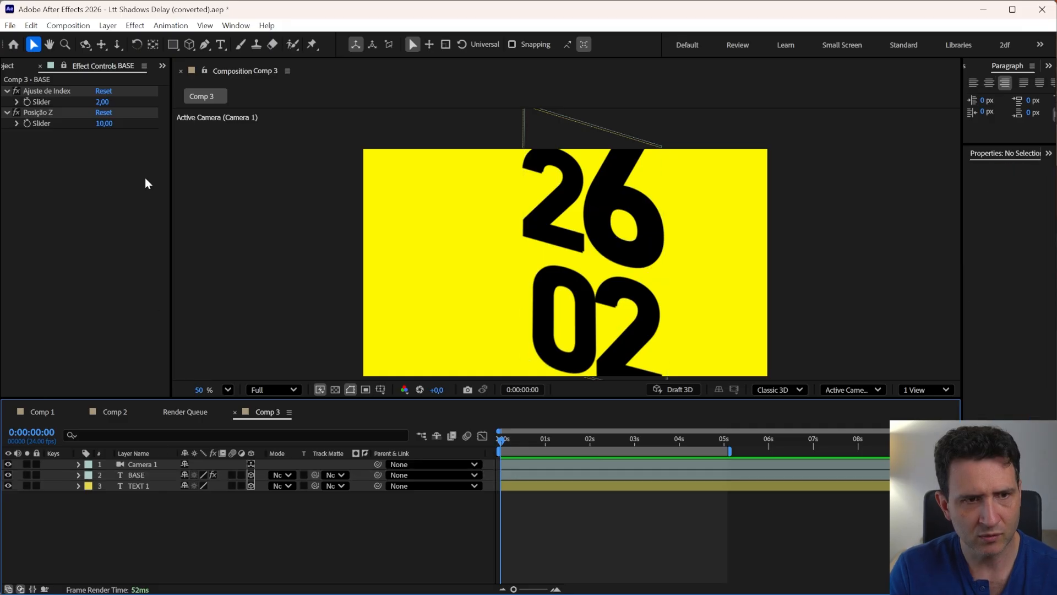
# Duplicate BASE's Posição Z slider effect, rename the copy Transparencia, and set its slider to 25
pyautogui.click(48, 116)
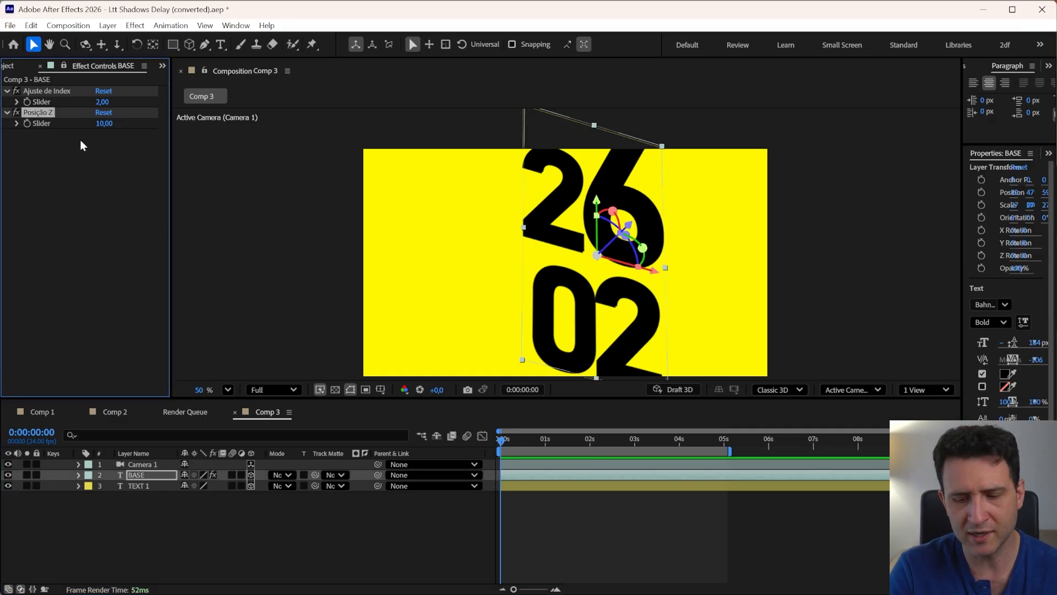
pyautogui.hotkey('ctrl', 'd')
pyautogui.press('Return')
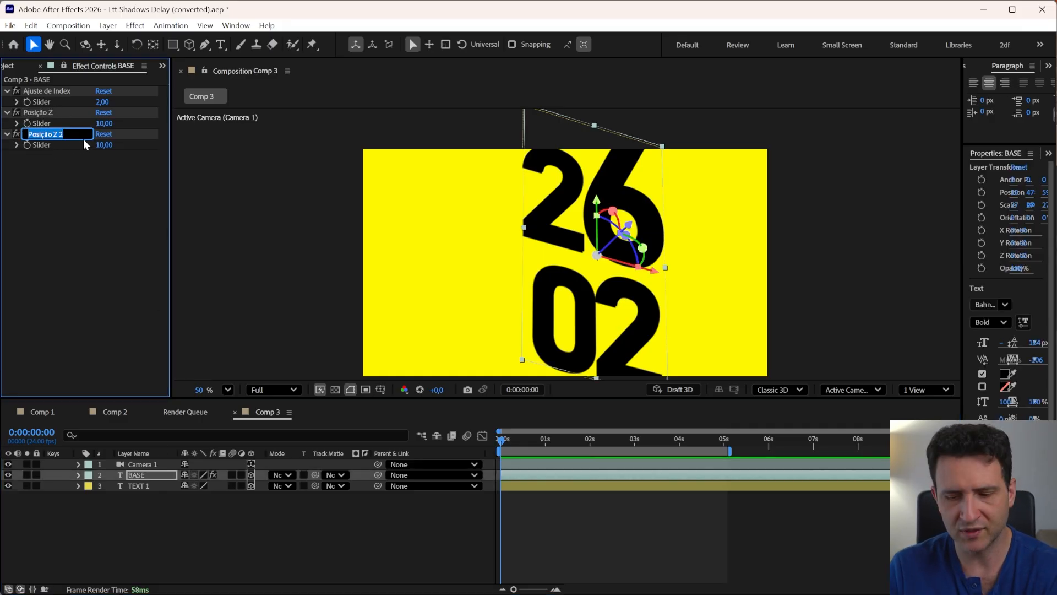
pyautogui.write('Transparenci')
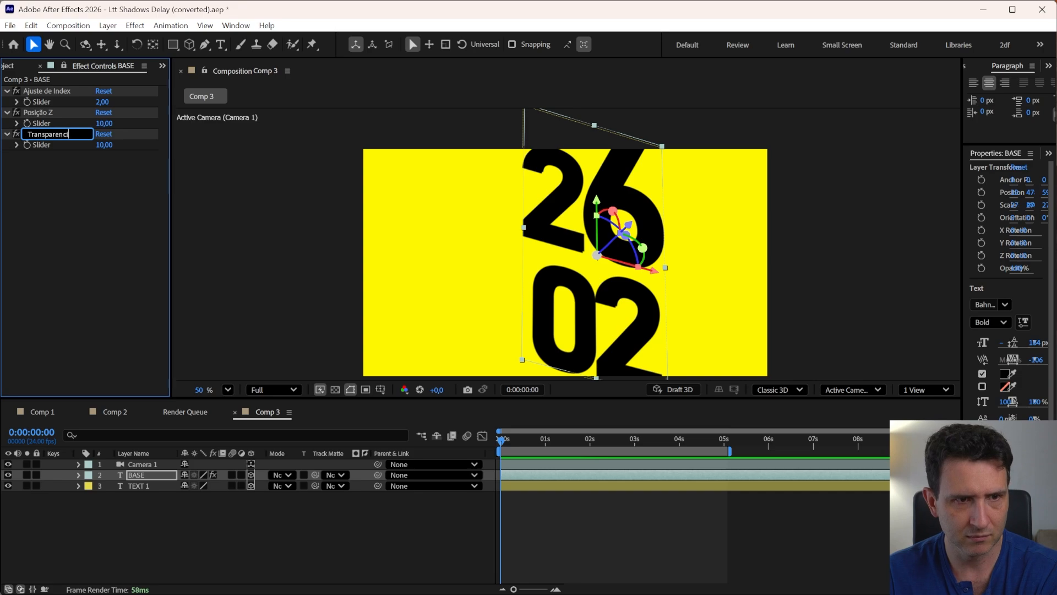
pyautogui.write('a')
pyautogui.press('Return')
pyautogui.click(106, 146)
pyautogui.write('2')
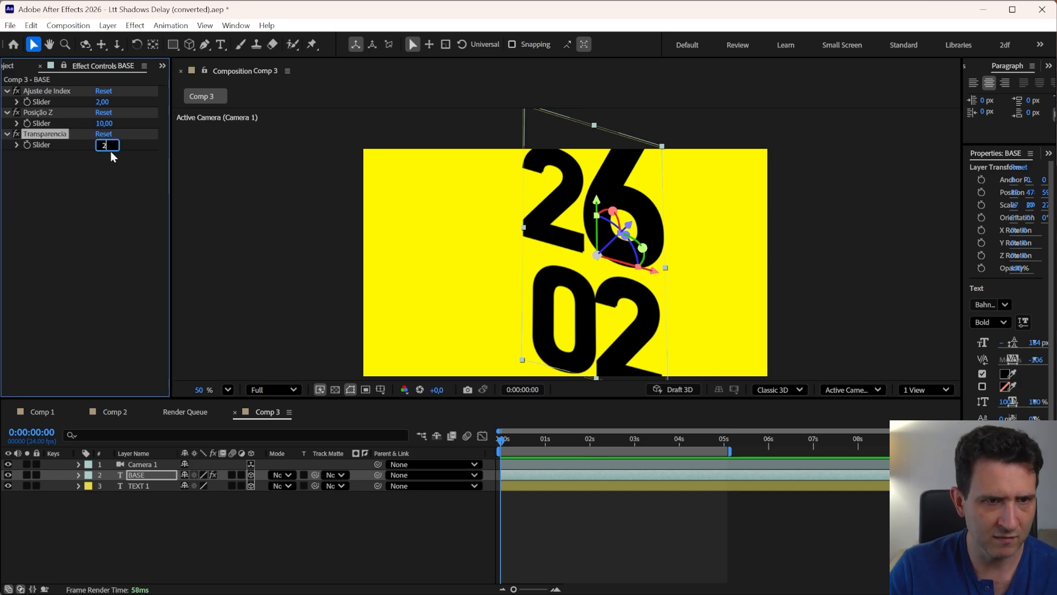
pyautogui.write('5')
pyautogui.press('Return')
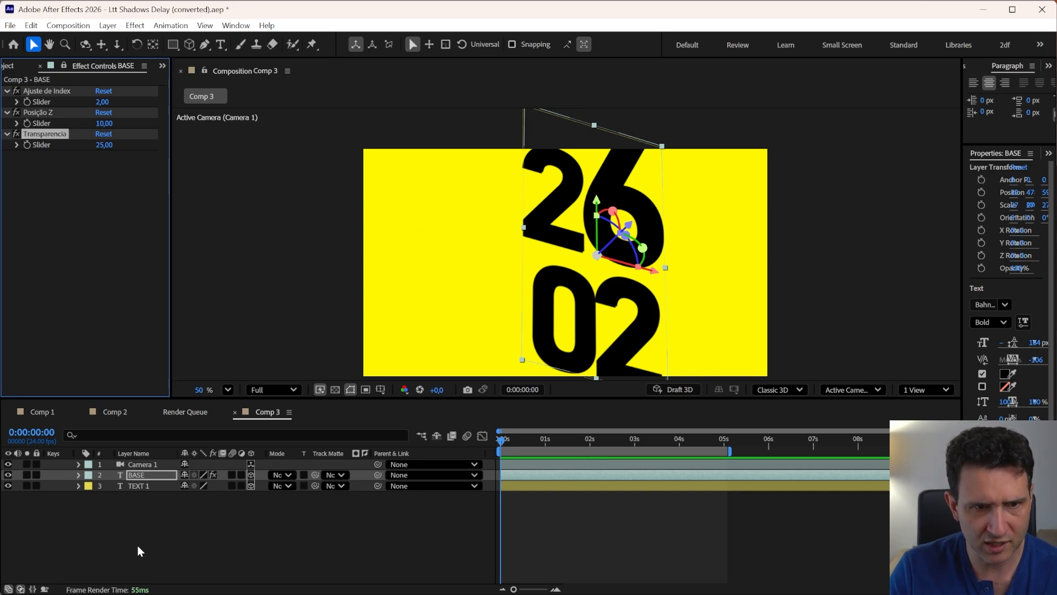
# Reveal TEXT 1's Opacity property and add an expression to it
pyautogui.click(136, 486)
pyautogui.click(78, 485)
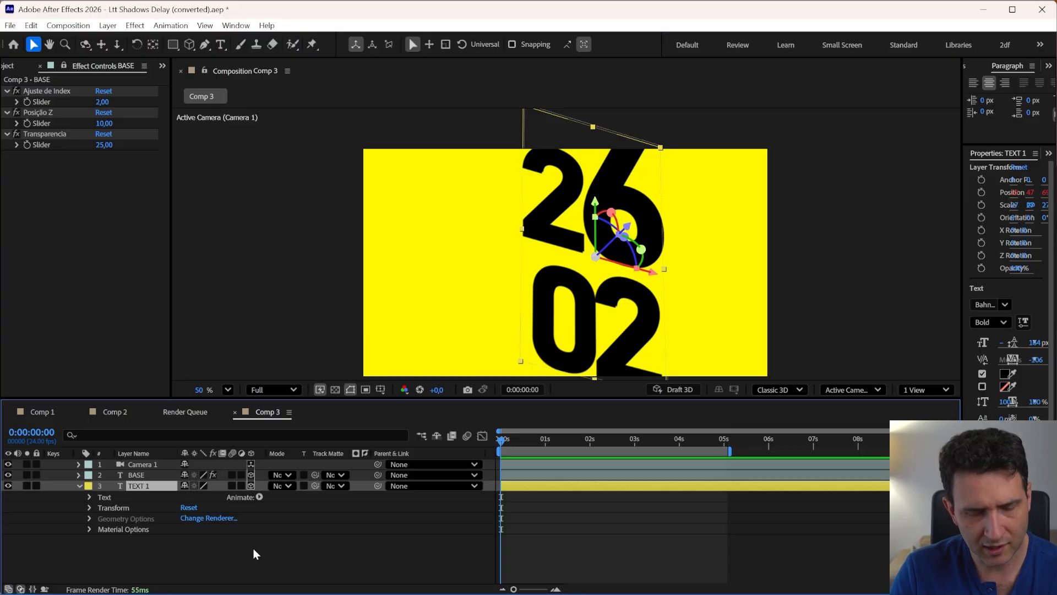
pyautogui.press('t')
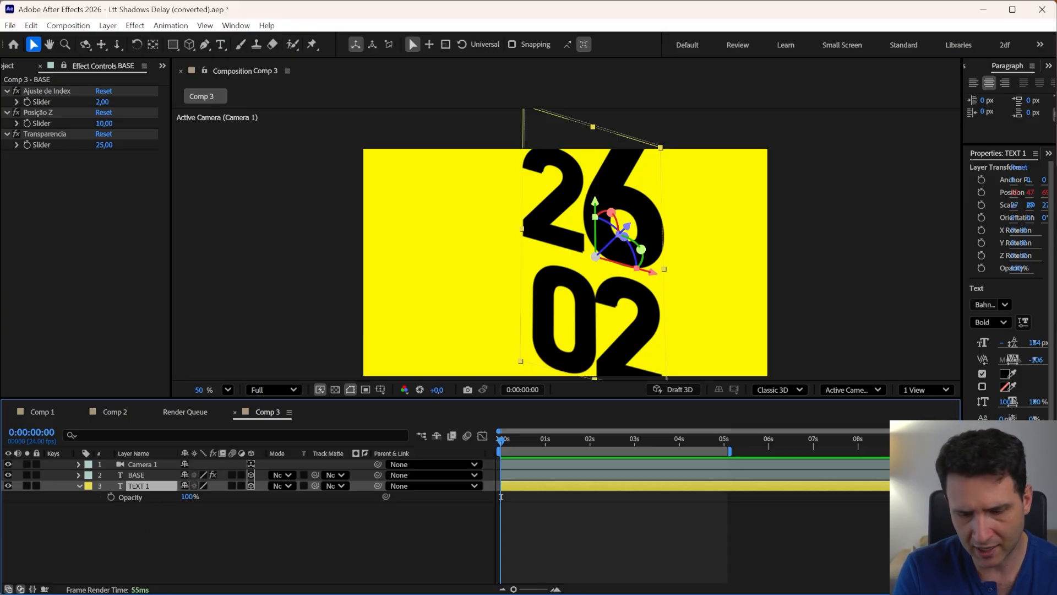
pyautogui.click(140, 523)
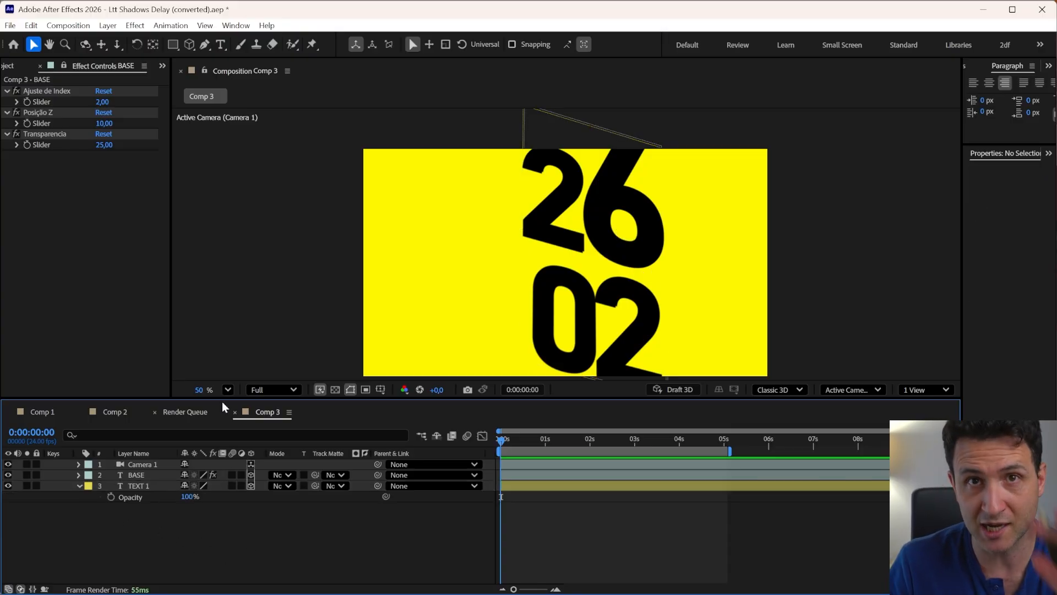
pyautogui.keyDown('alt'); pyautogui.click(111, 497); pyautogui.keyUp('alt')
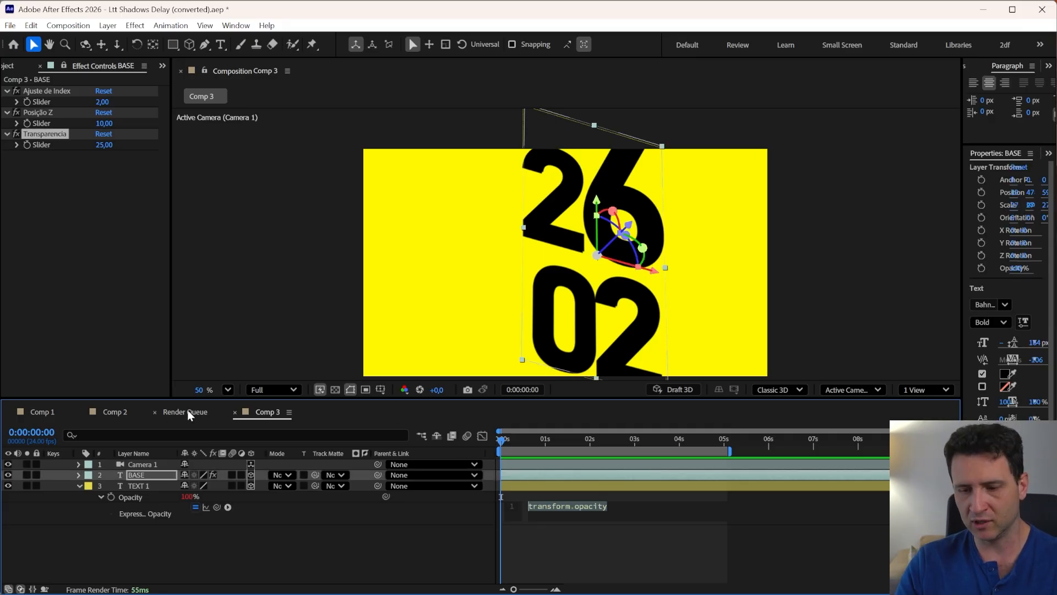
# Copy the first three variable lines from TEXT 1's Position expression and paste them into its Opacity expression
pyautogui.click(139, 485)
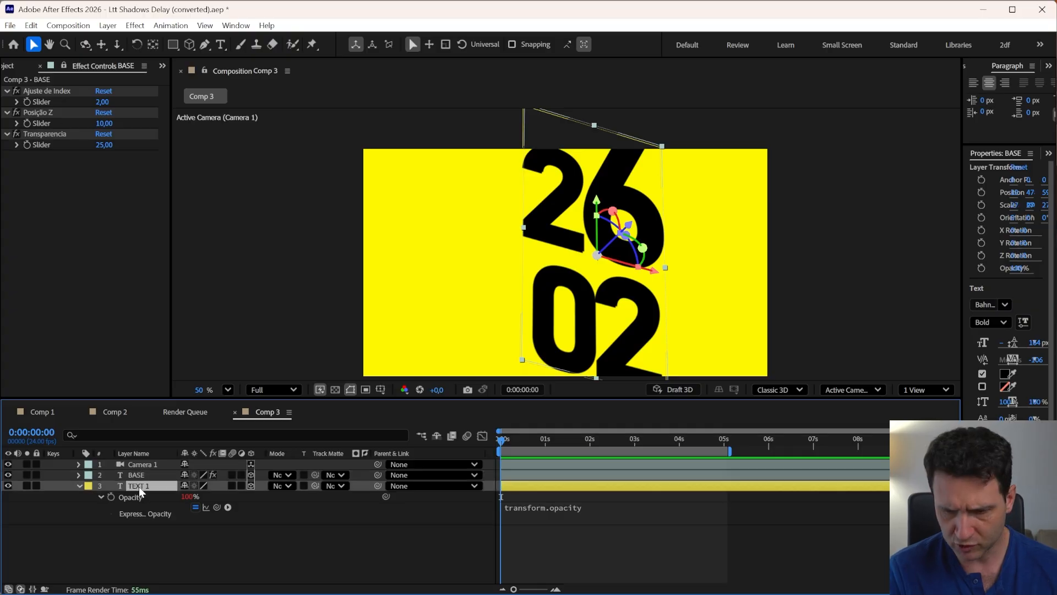
pyautogui.hotkey('shift', 'p')
pyautogui.click(99, 498)
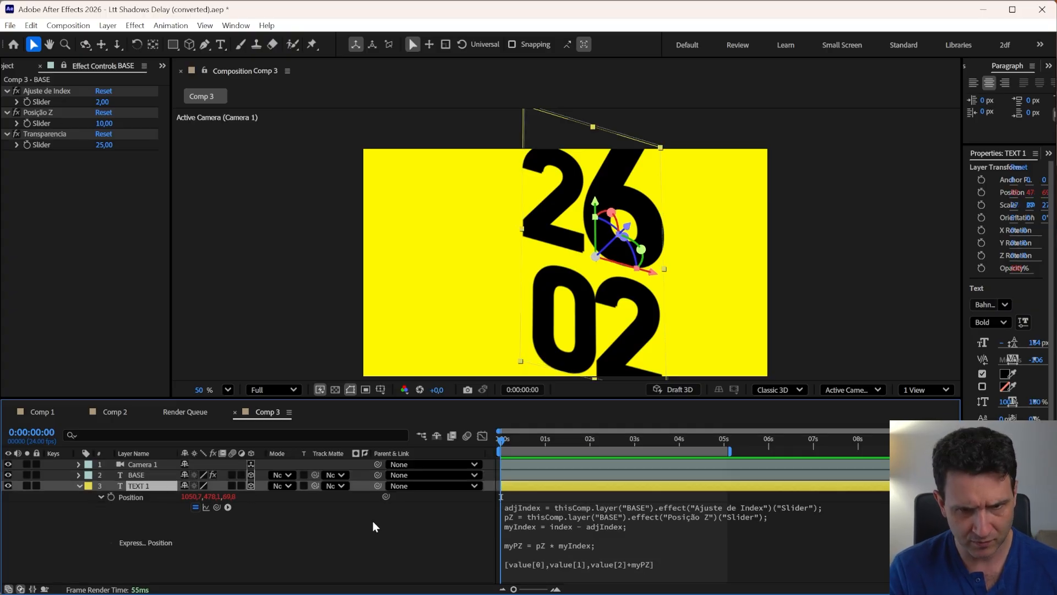
pyautogui.click(568, 524)
pyautogui.click(584, 526)
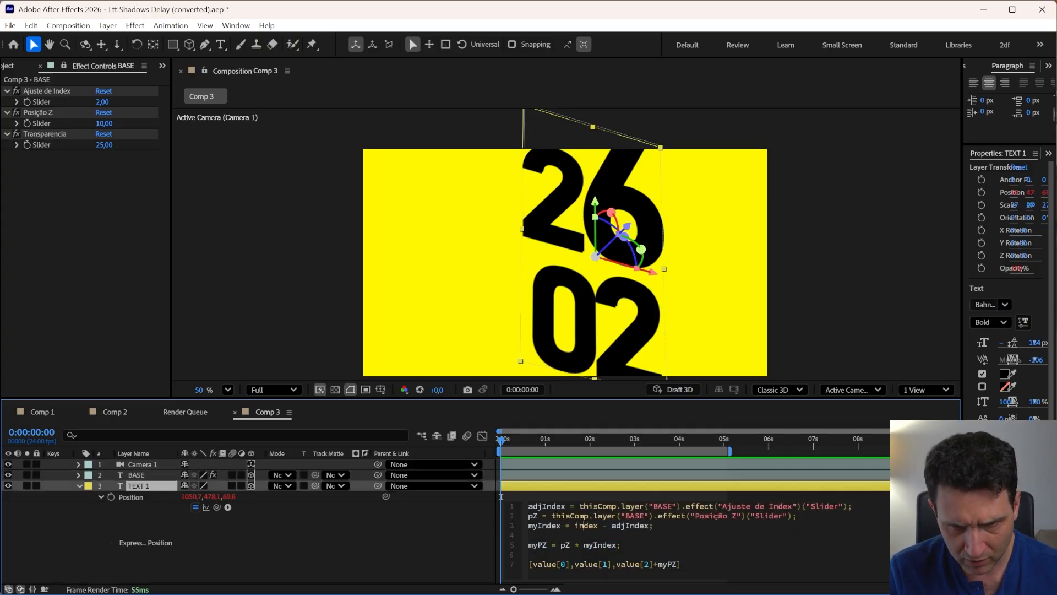
pyautogui.moveTo(655, 526); pyautogui.dragTo(504, 500)
pyautogui.hotkey('ctrl', 'c')
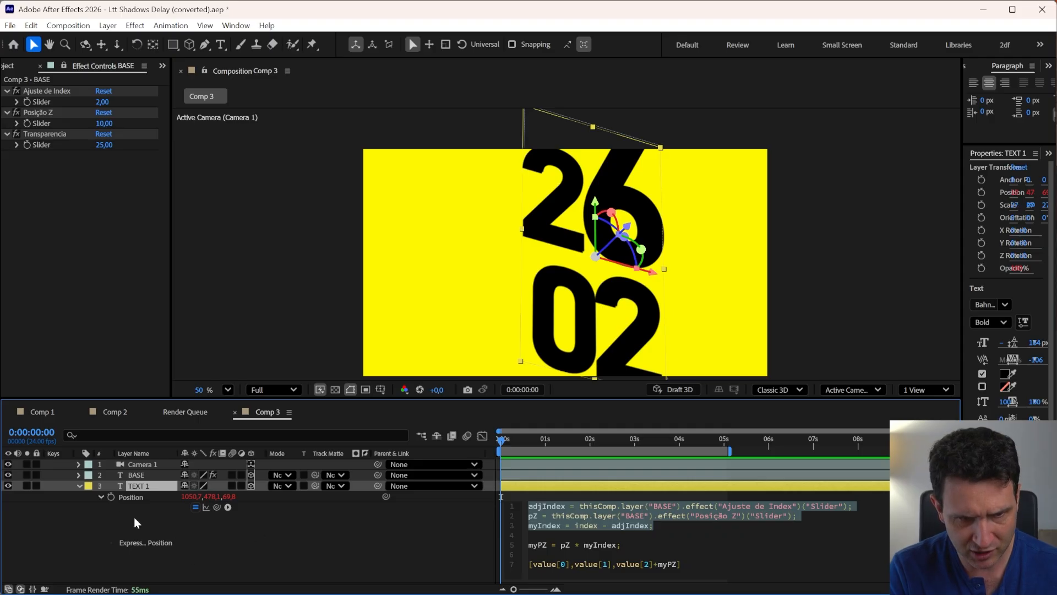
pyautogui.click(120, 501)
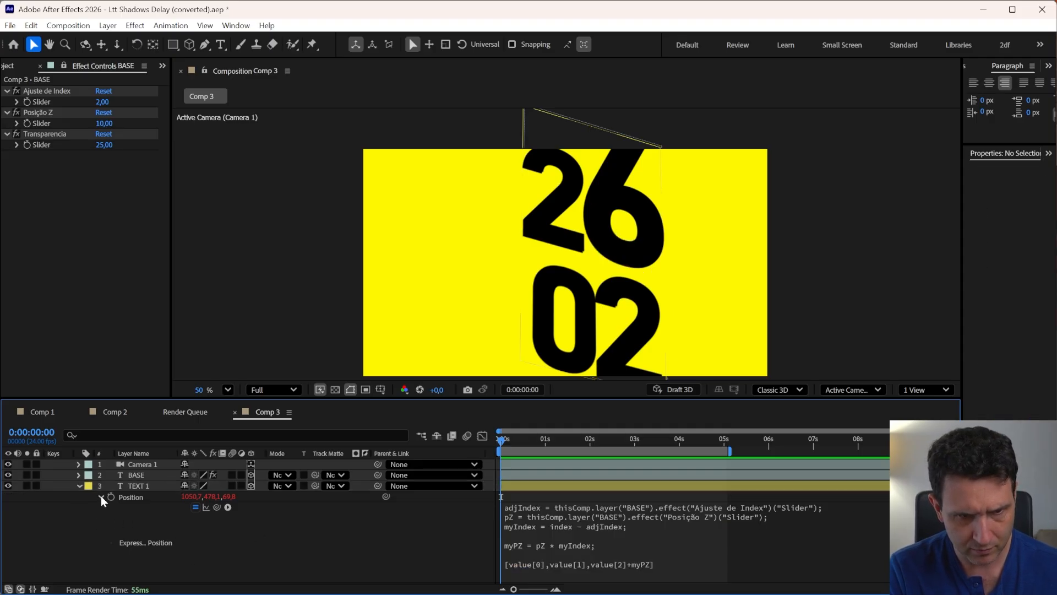
pyautogui.click(101, 497)
pyautogui.click(137, 488)
pyautogui.click(541, 529)
pyautogui.hotkey('ctrl', 'v')
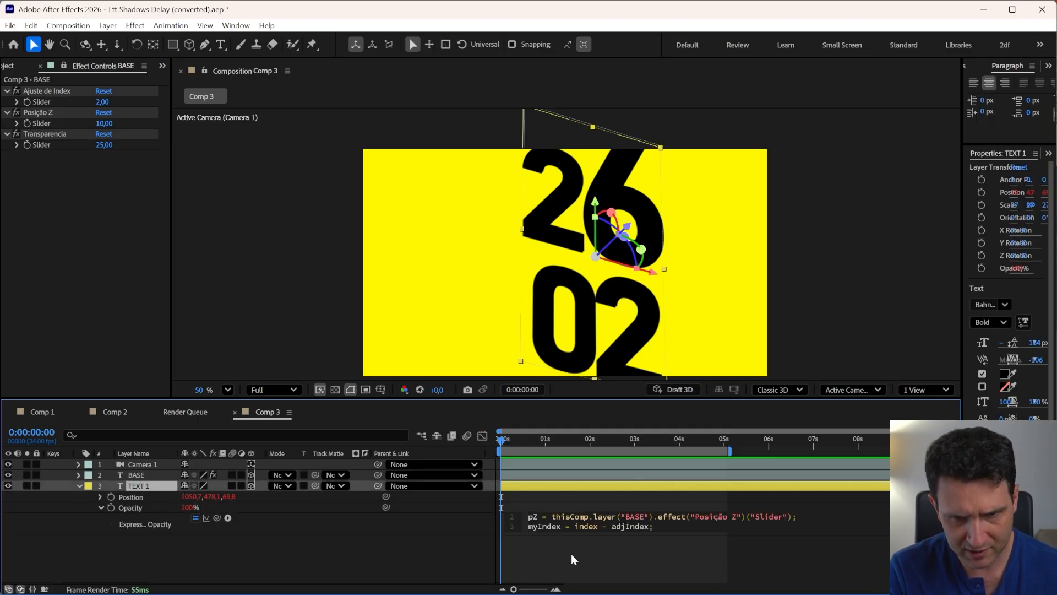
pyautogui.click(600, 548)
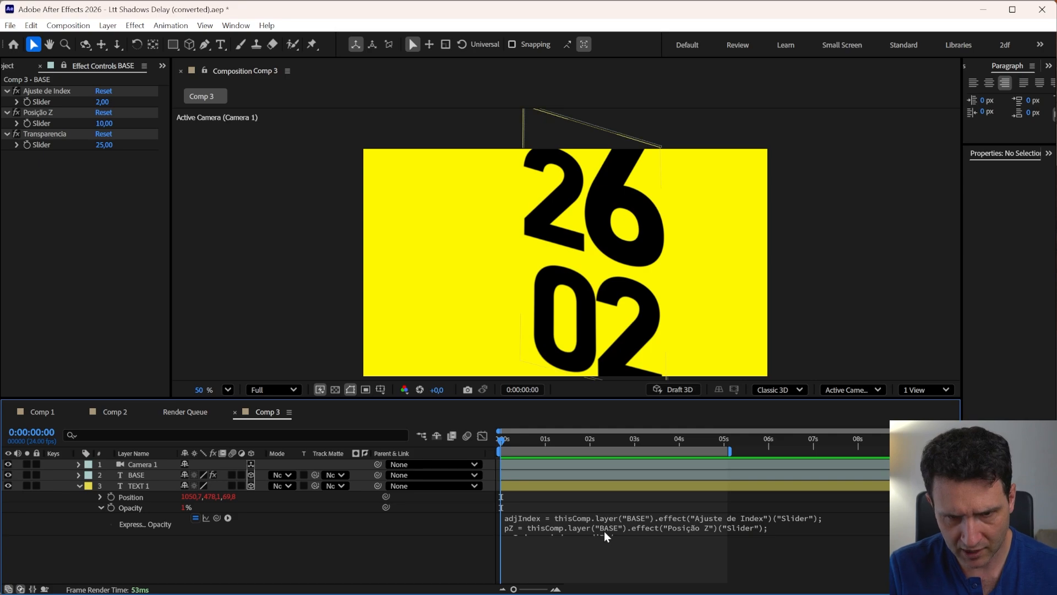
# Delete the pZ (Posição Z) variable line from TEXT 1's Opacity expression, keeping the adjIndex and myIndex lines
pyautogui.click(533, 515)
pyautogui.press('Left')
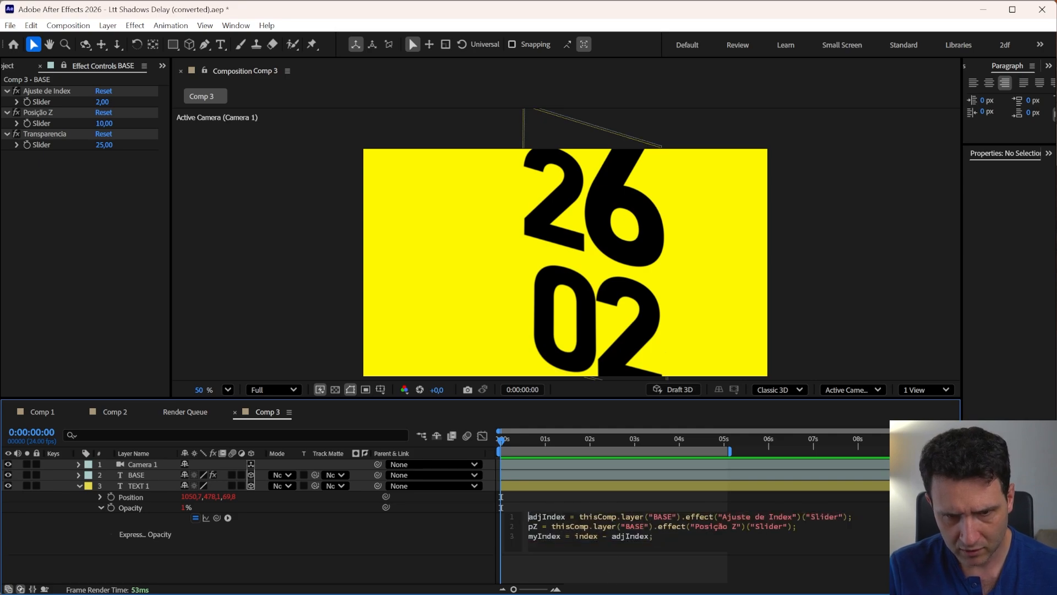
pyautogui.hotkey('shift', 'End')
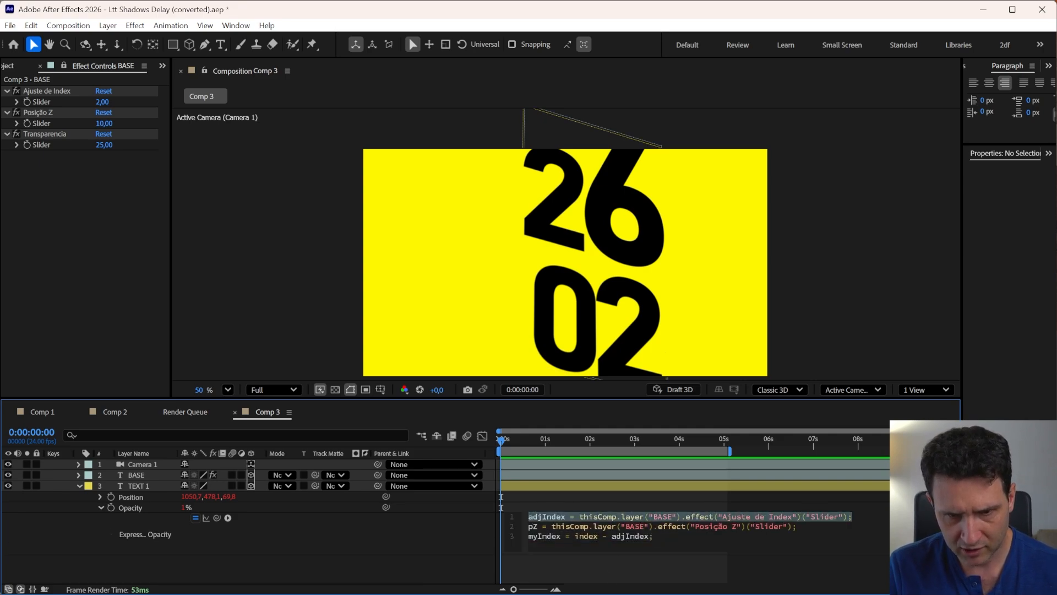
pyautogui.press('Down')
pyautogui.press('Home')
pyautogui.hotkey('shift', 'End')
pyautogui.press('Delete')
pyautogui.press('Delete')
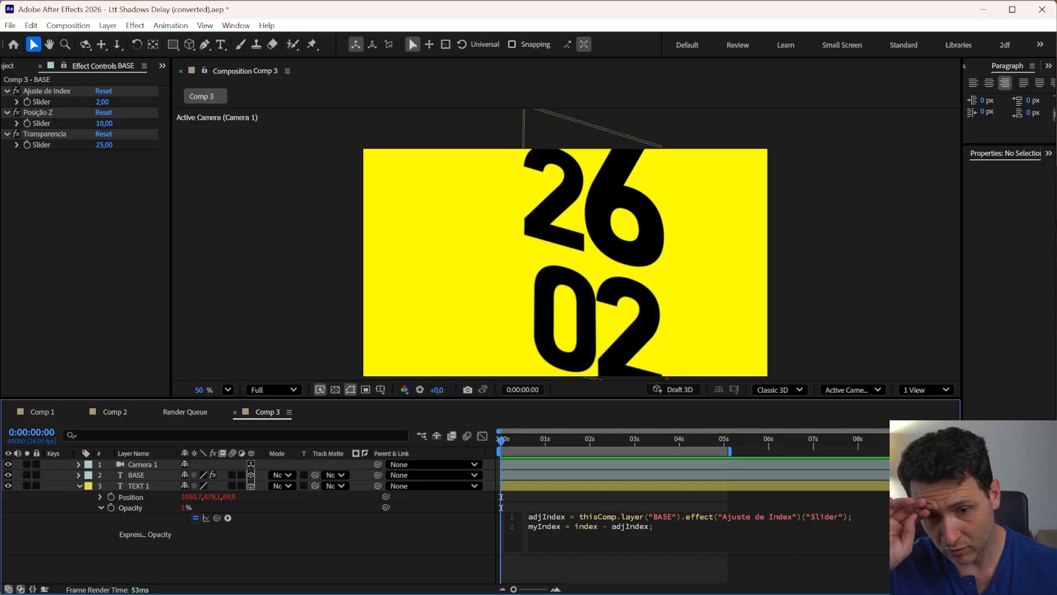
# Add a third line to the Opacity expression declaring trans, linked to BASE's Transparencia slider: trans = thisComp.layer("BASE").effect("Transparencia")("Slider");
pyautogui.press('Return')
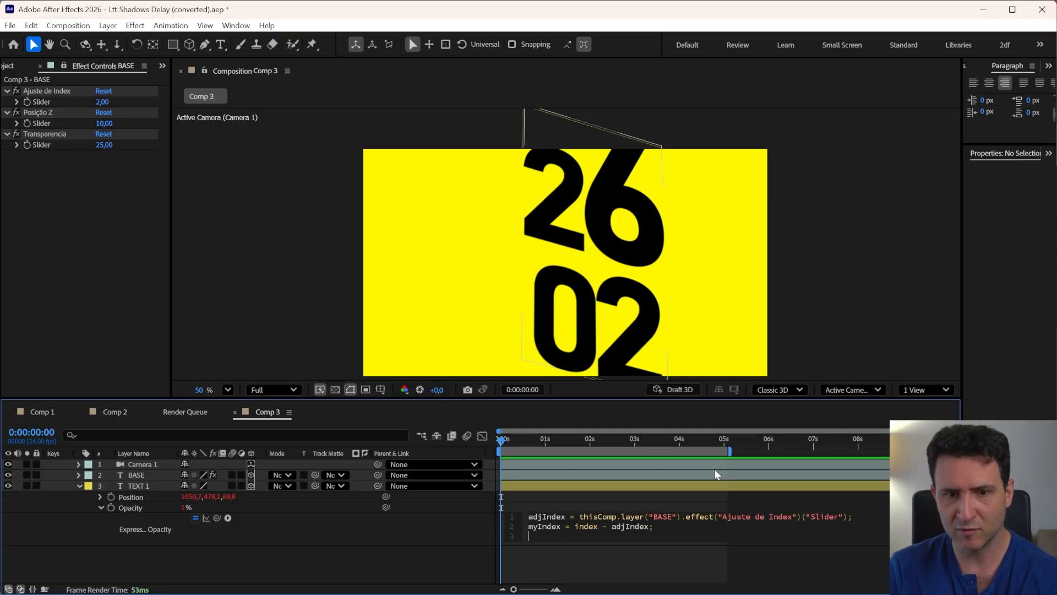
pyautogui.write('trans =')
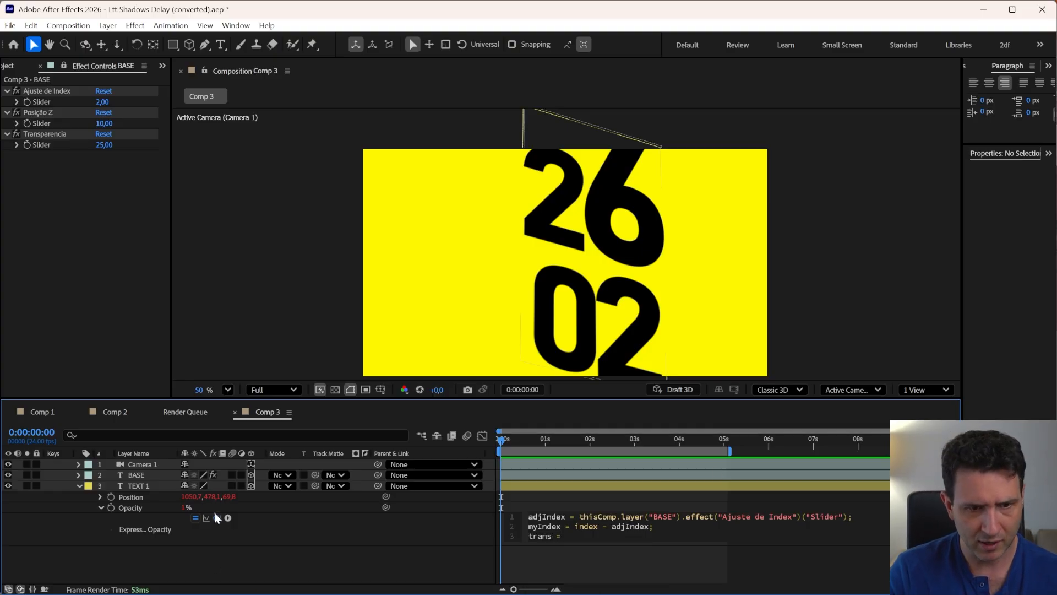
pyautogui.moveTo(217, 518); pyautogui.dragTo(42, 145)
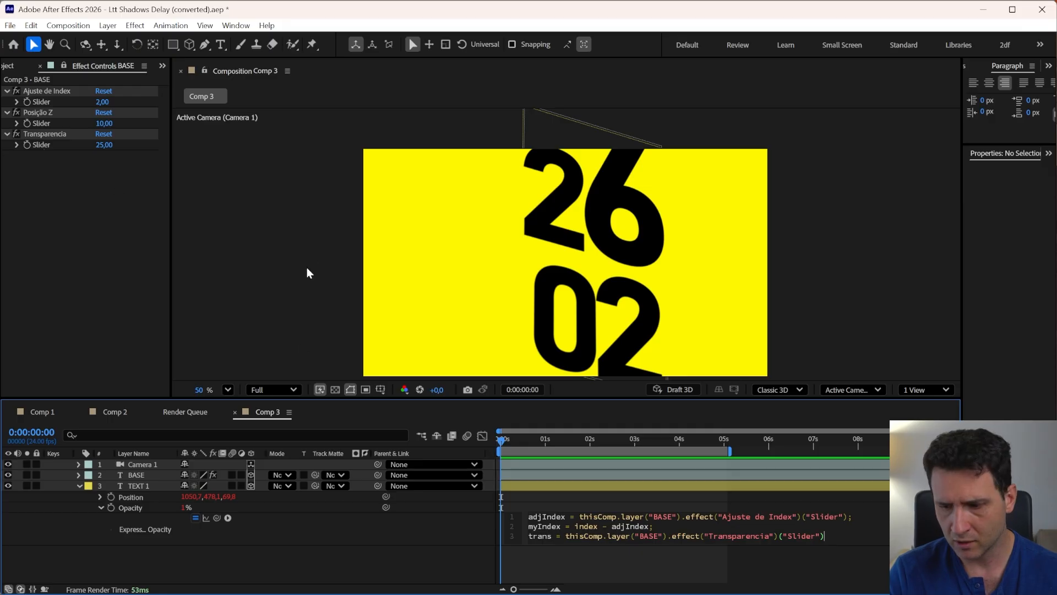
pyautogui.click(569, 549)
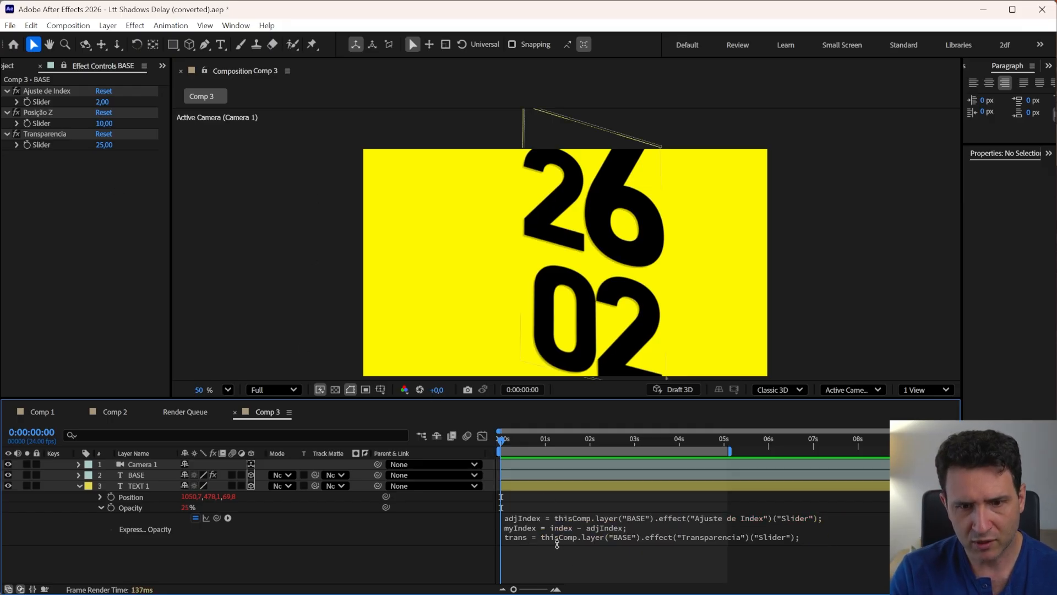
# Switch to Comp 1 to review its layers
pyautogui.moveTo(558, 545); pyautogui.dragTo(558, 564)
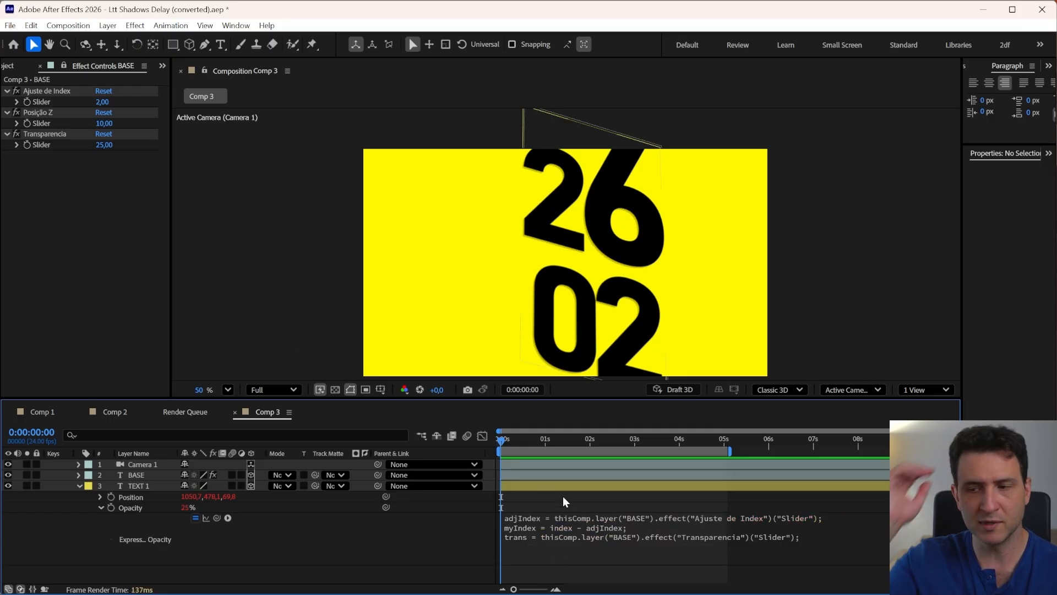
pyautogui.click(553, 485)
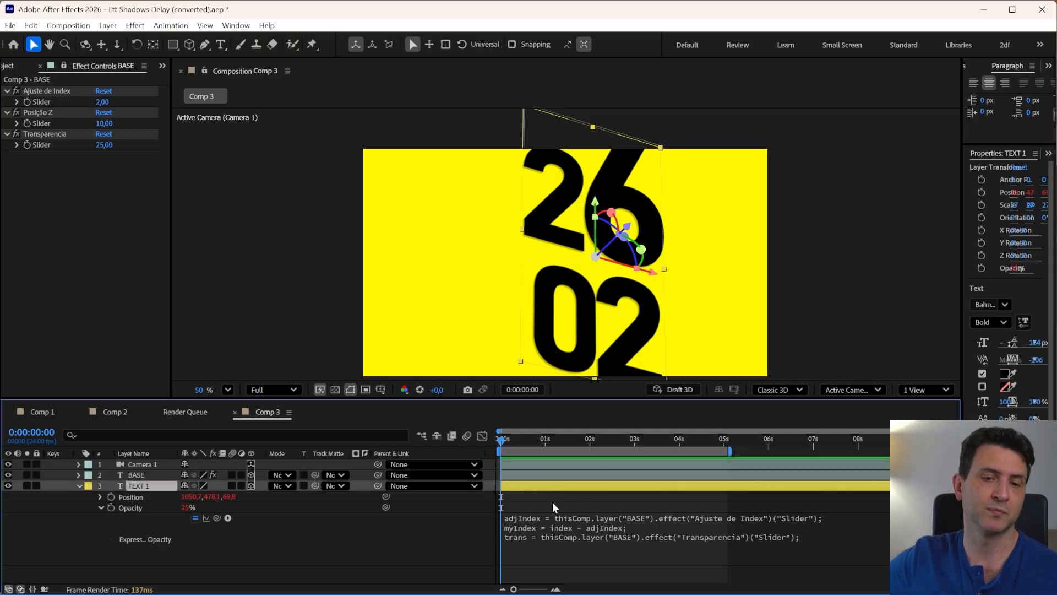
pyautogui.click(42, 413)
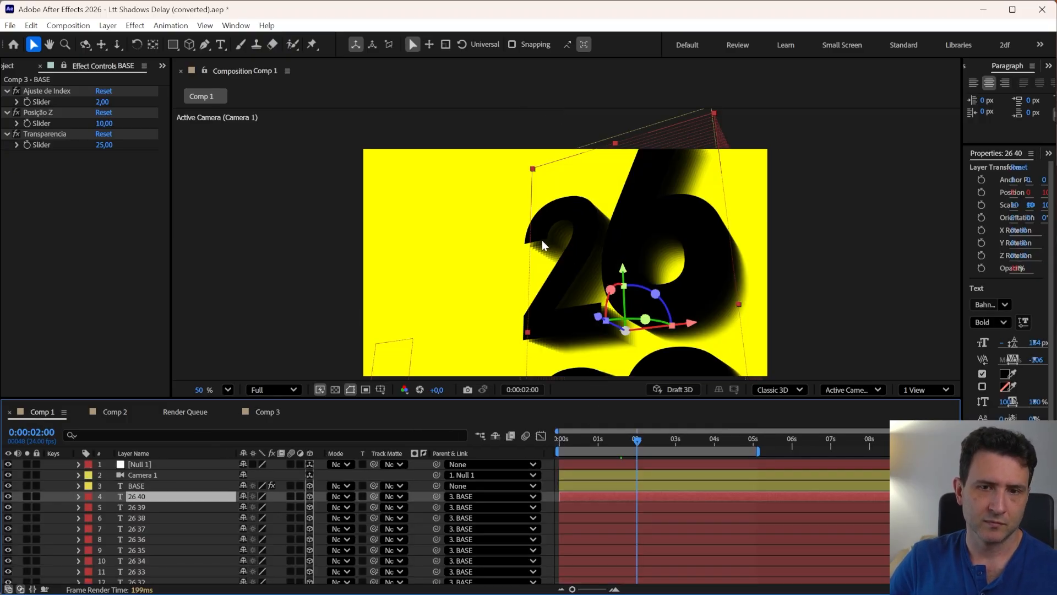
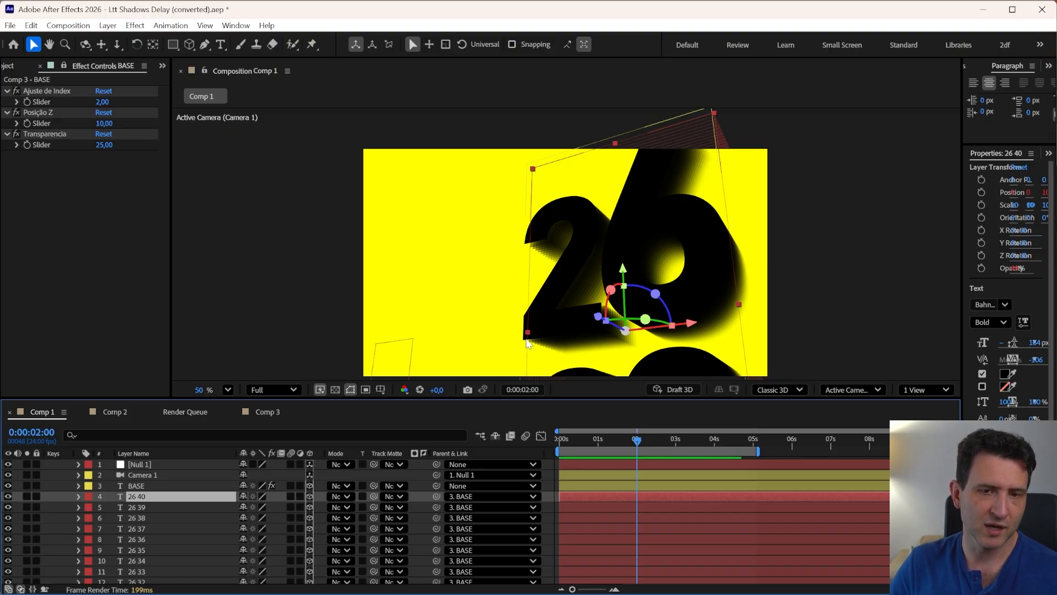
# Back in Comp 3, add a fourth line to TEXT 1's Opacity expression: numL = thisComp.numLayers;
pyautogui.click(262, 411)
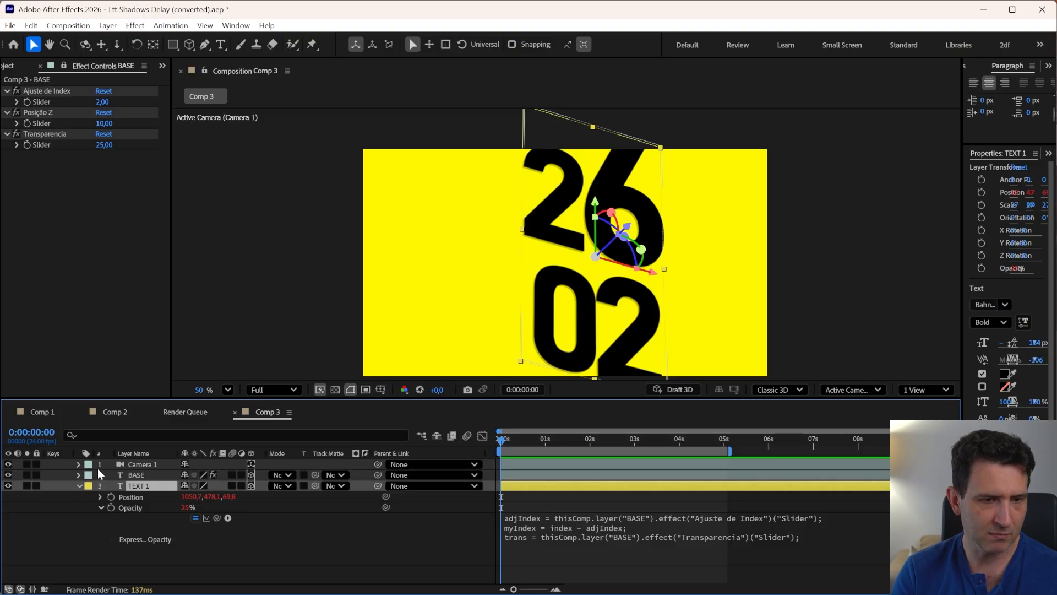
pyautogui.click(554, 523)
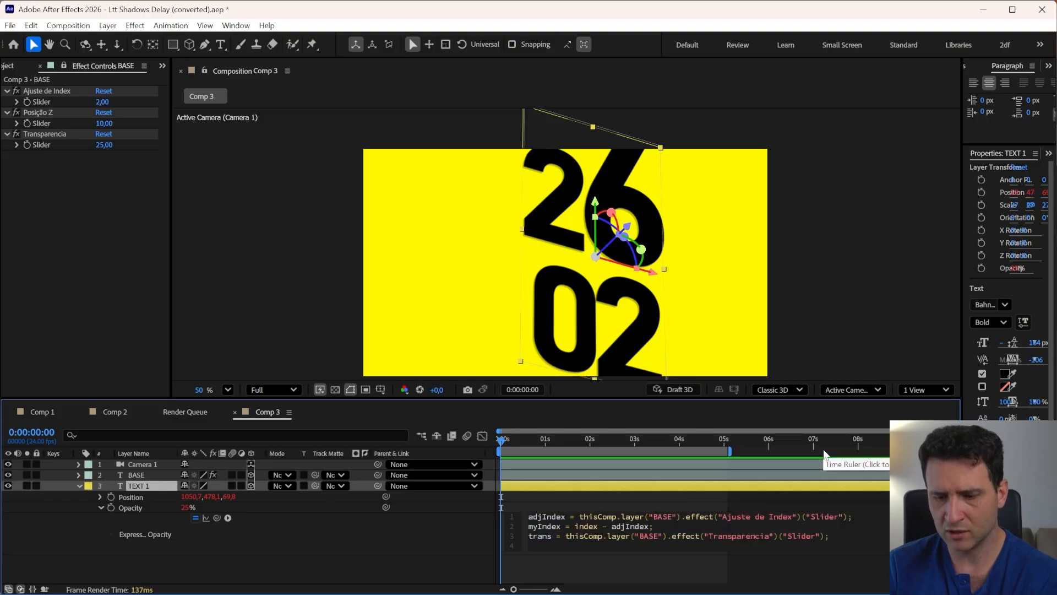
pyautogui.write('num')
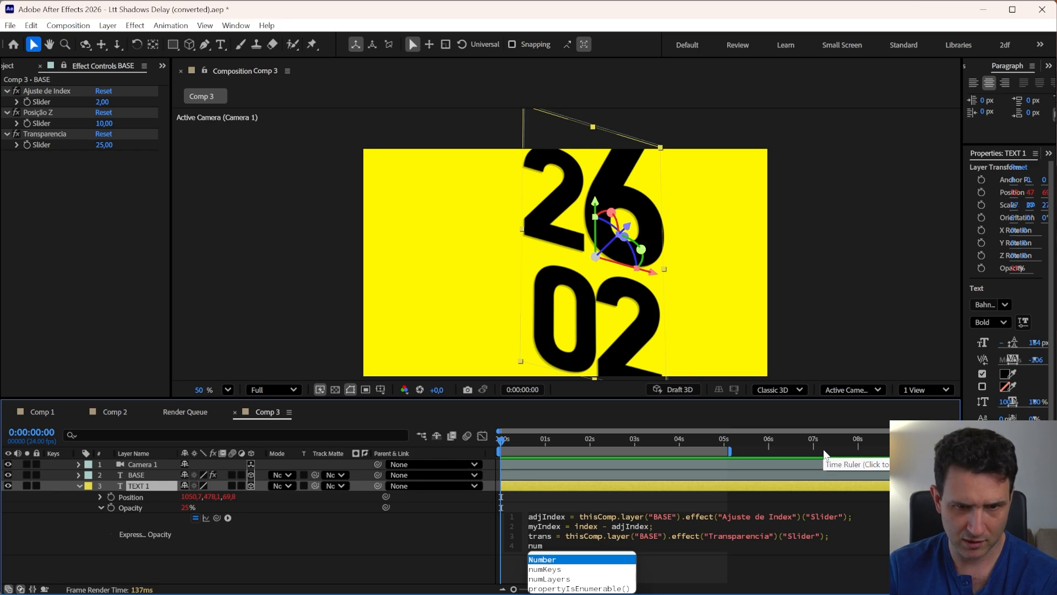
pyautogui.write('L')
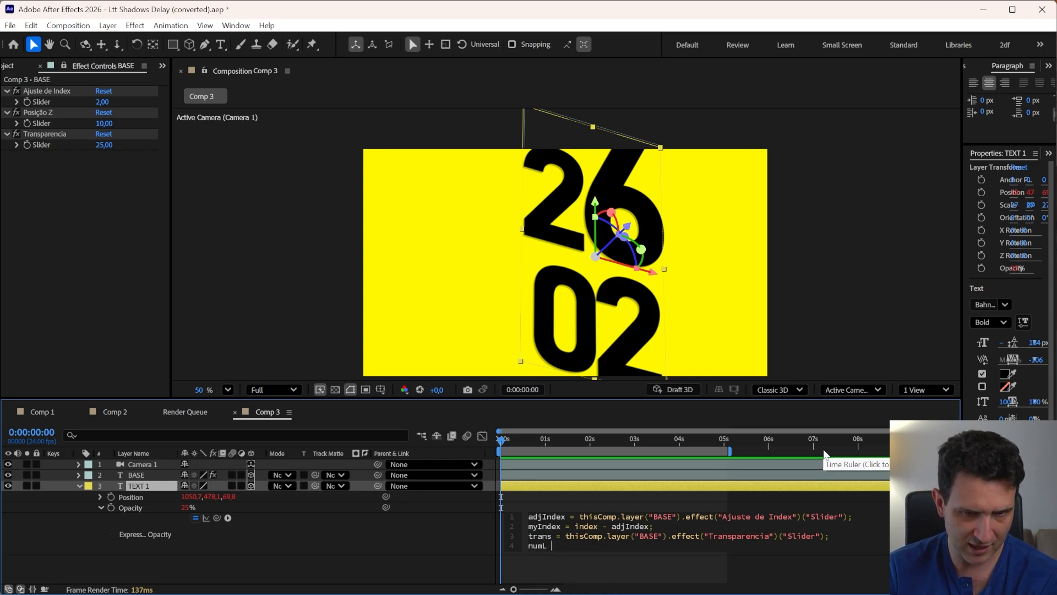
pyautogui.write(' = ')
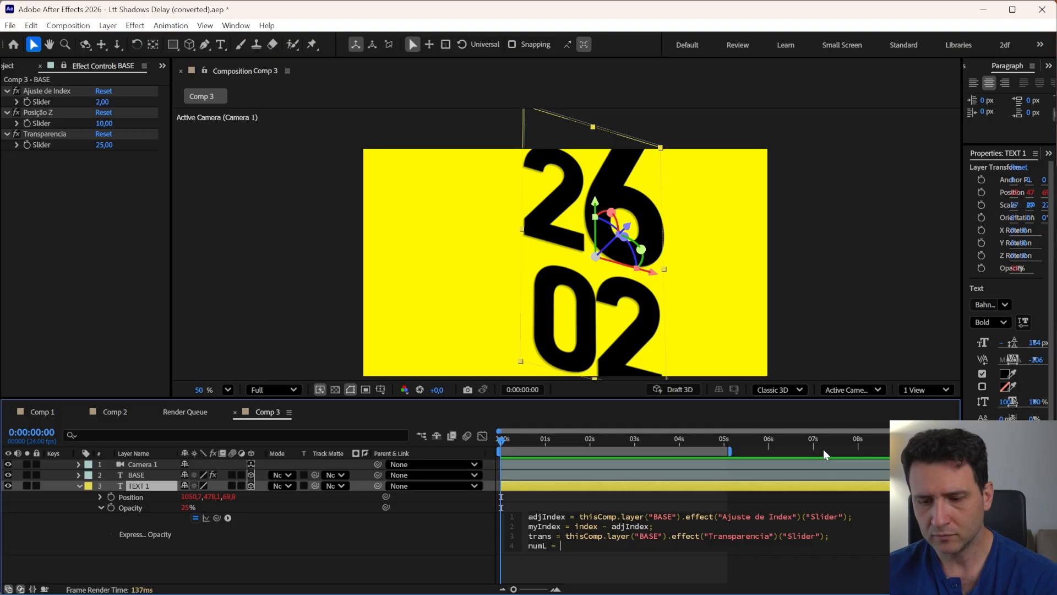
pyautogui.write('thisComp')
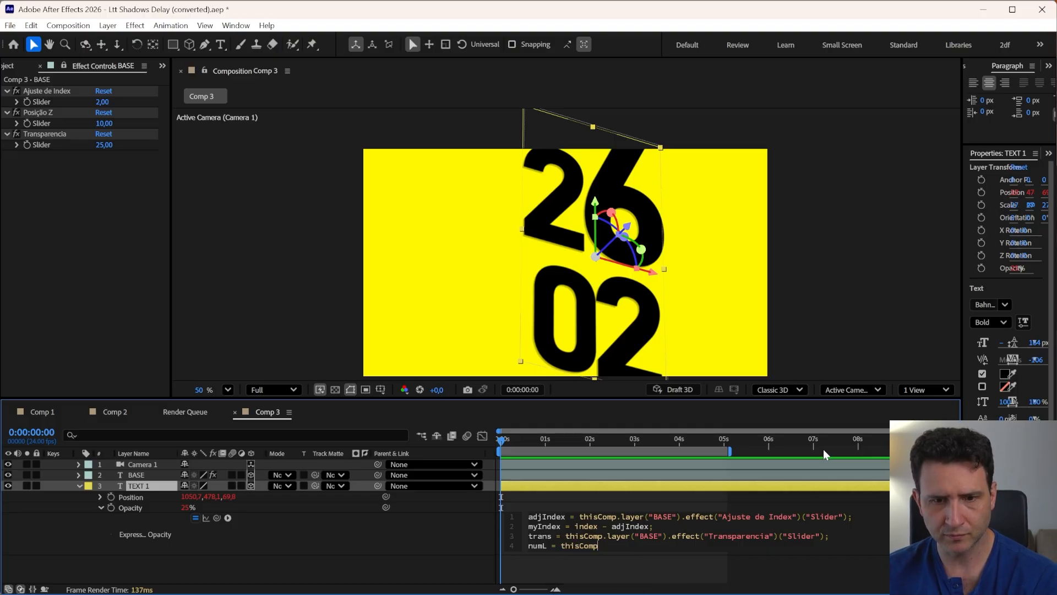
pyautogui.write('.num')
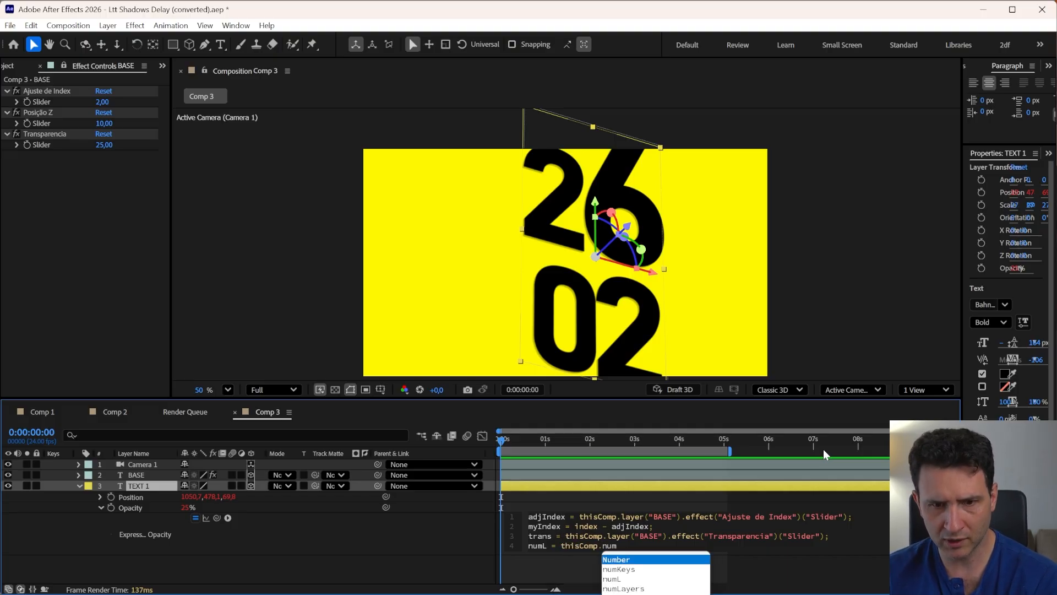
pyautogui.press('Down')
pyautogui.press('Down')
pyautogui.press('Down')
pyautogui.press('Return')
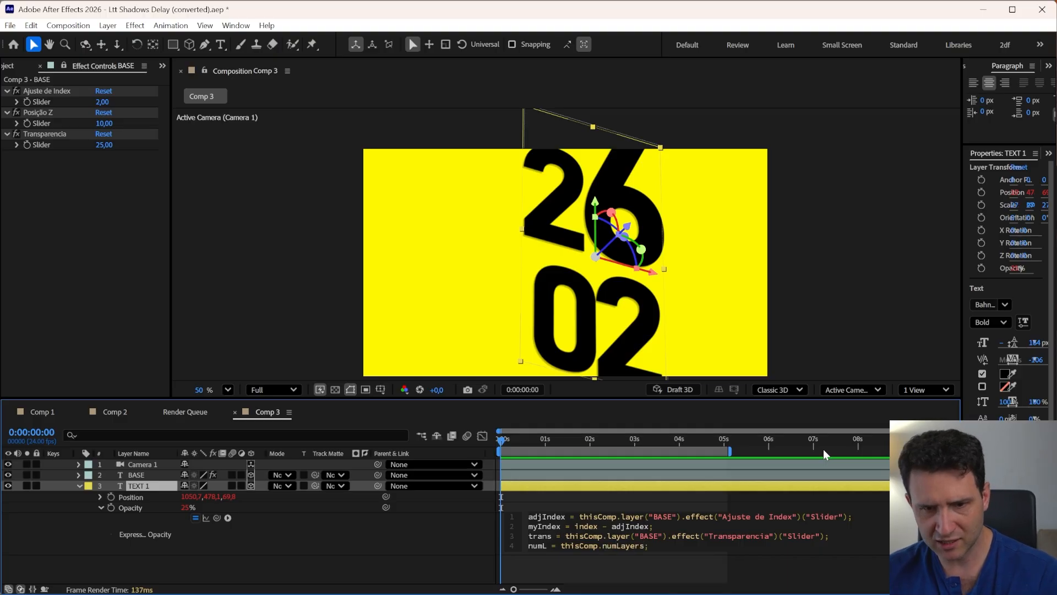
pyautogui.click(365, 545)
pyautogui.click(521, 548)
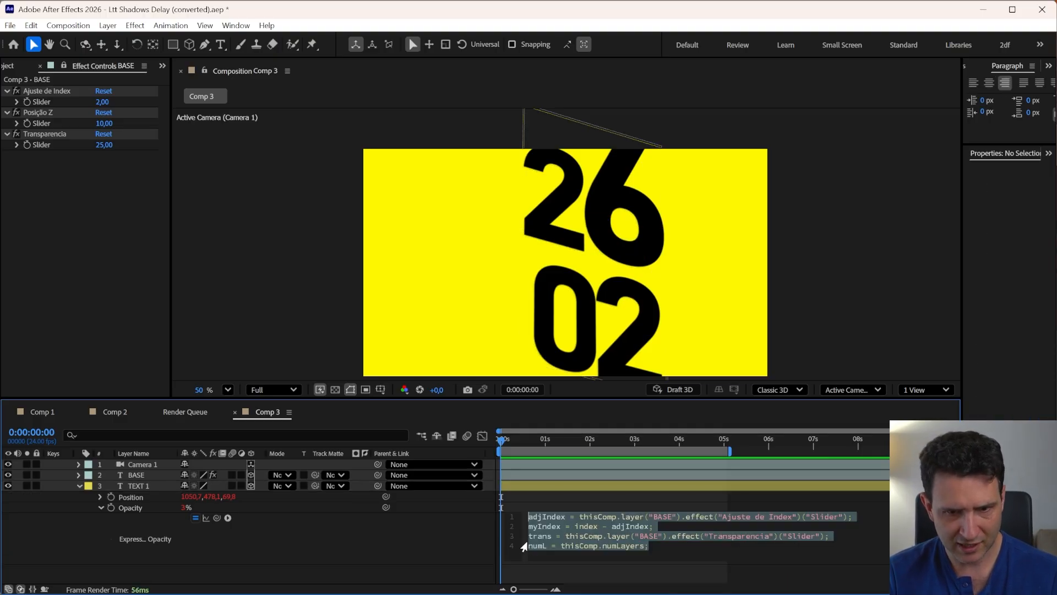
pyautogui.click(533, 546)
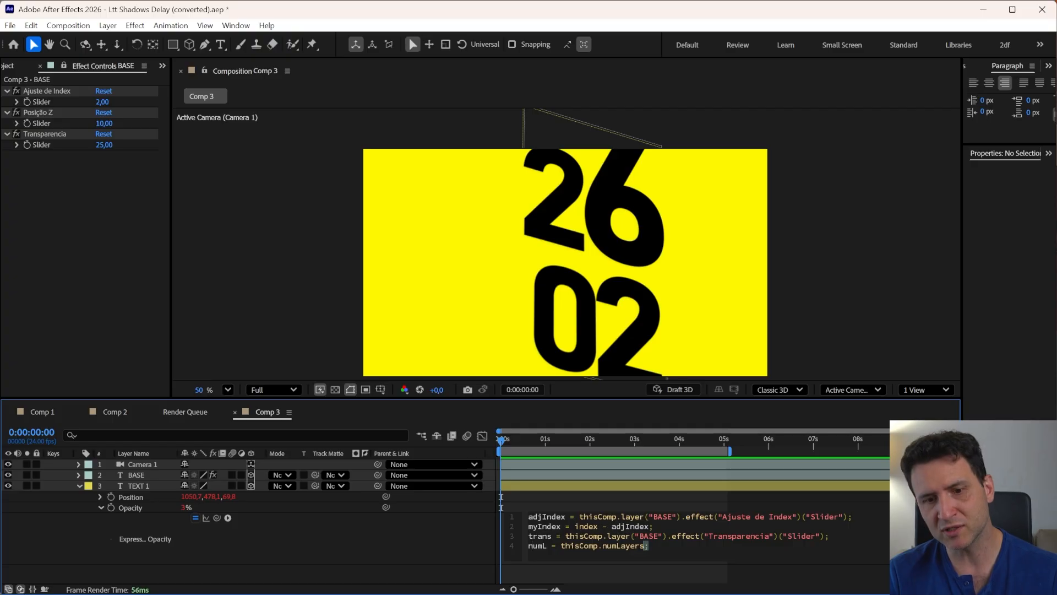
pyautogui.moveTo(649, 546); pyautogui.dragTo(527, 546)
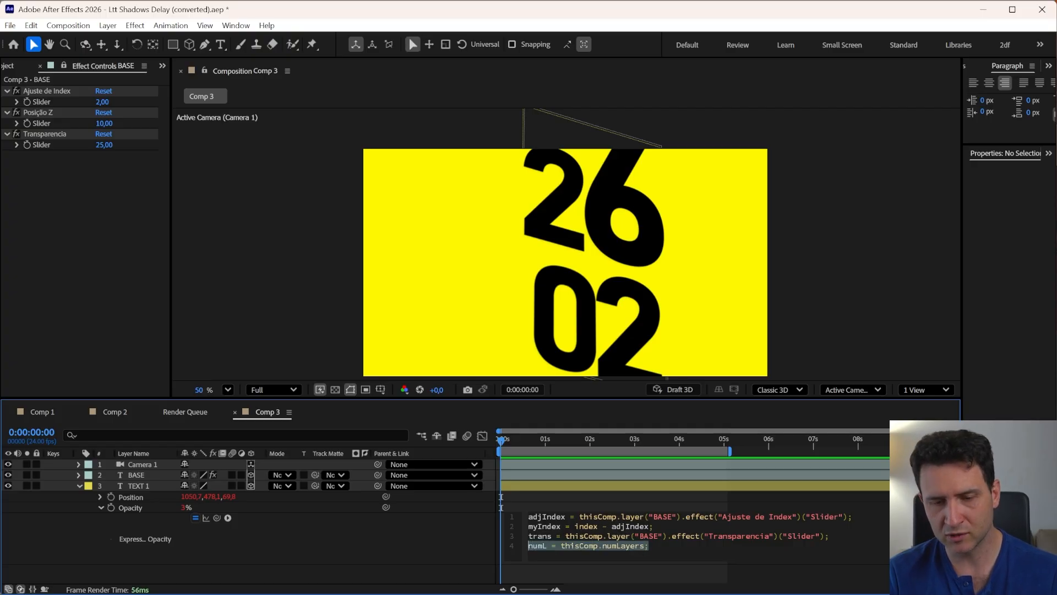
pyautogui.click(649, 545)
pyautogui.moveTo(649, 546); pyautogui.dragTo(522, 548)
pyautogui.click(592, 549)
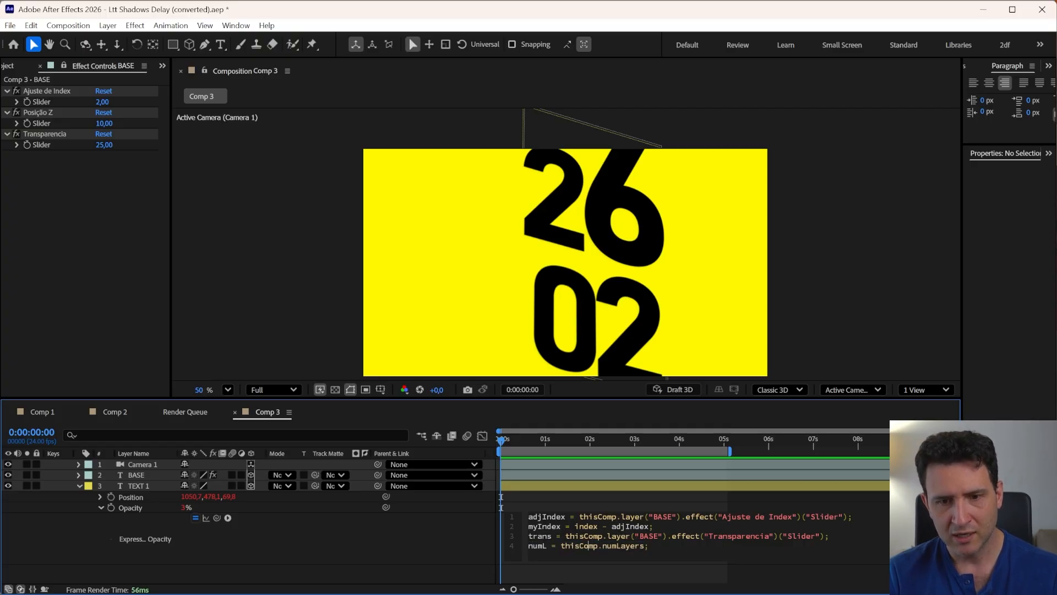
pyautogui.click(411, 555)
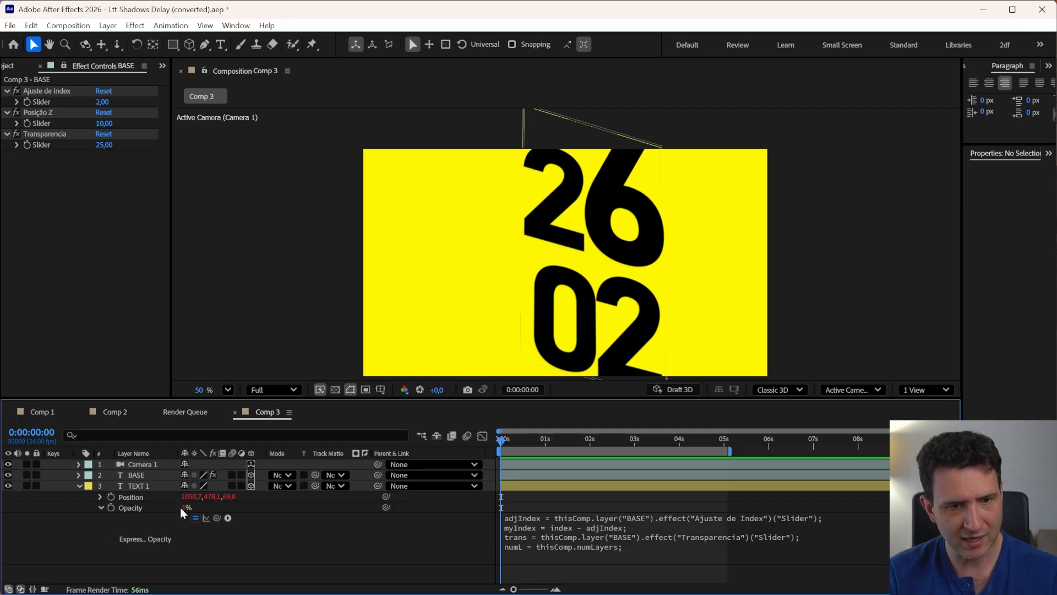
pyautogui.click(140, 485)
pyautogui.hotkey('ctrl', 'd')
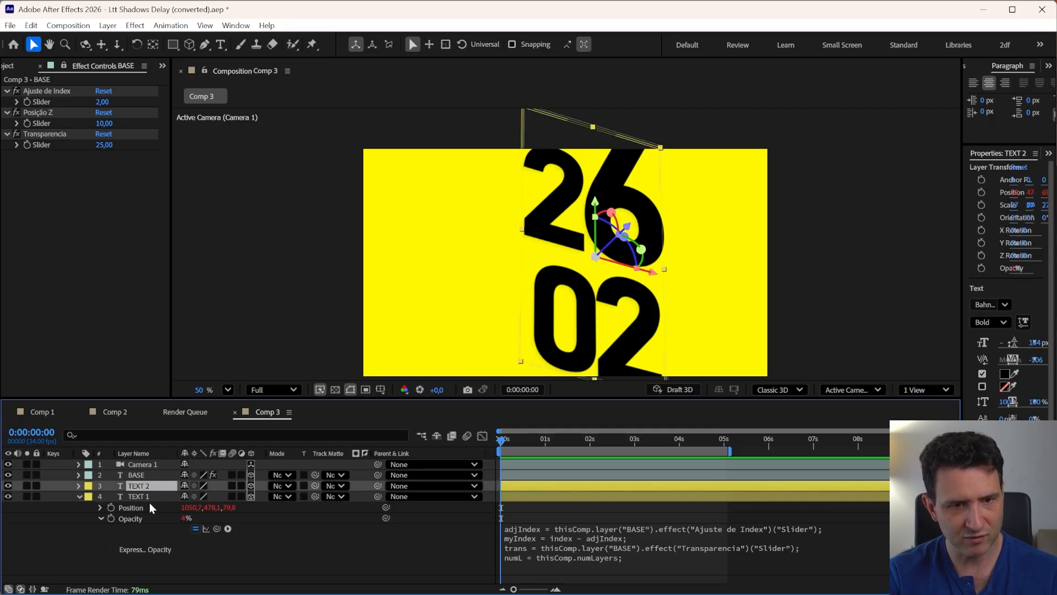
pyautogui.hotkey('ctrl', 'd')
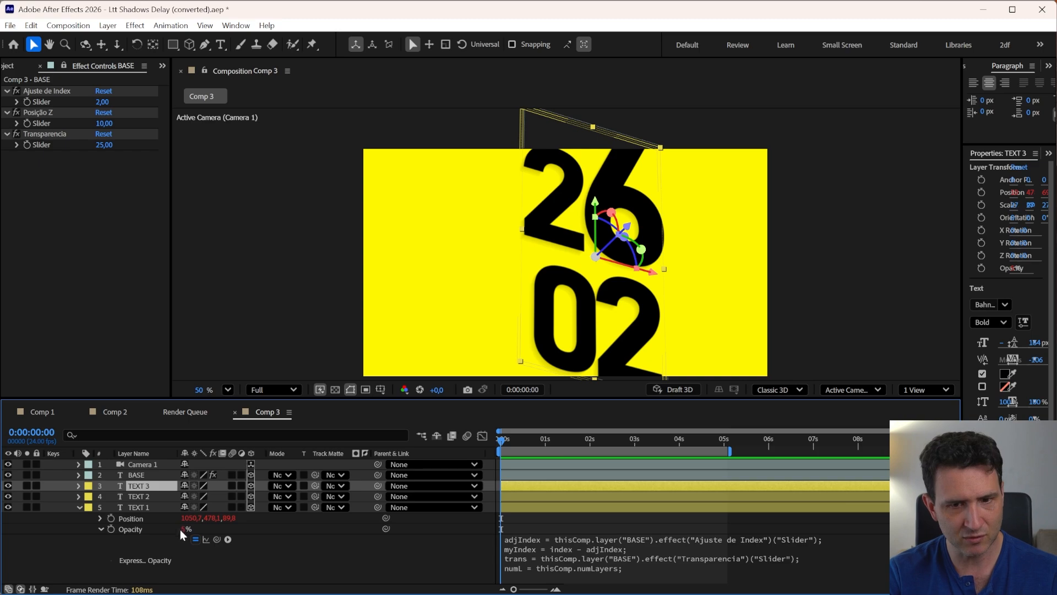
pyautogui.hotkey('ctrl', 'z')
pyautogui.hotkey('ctrl', 'z')
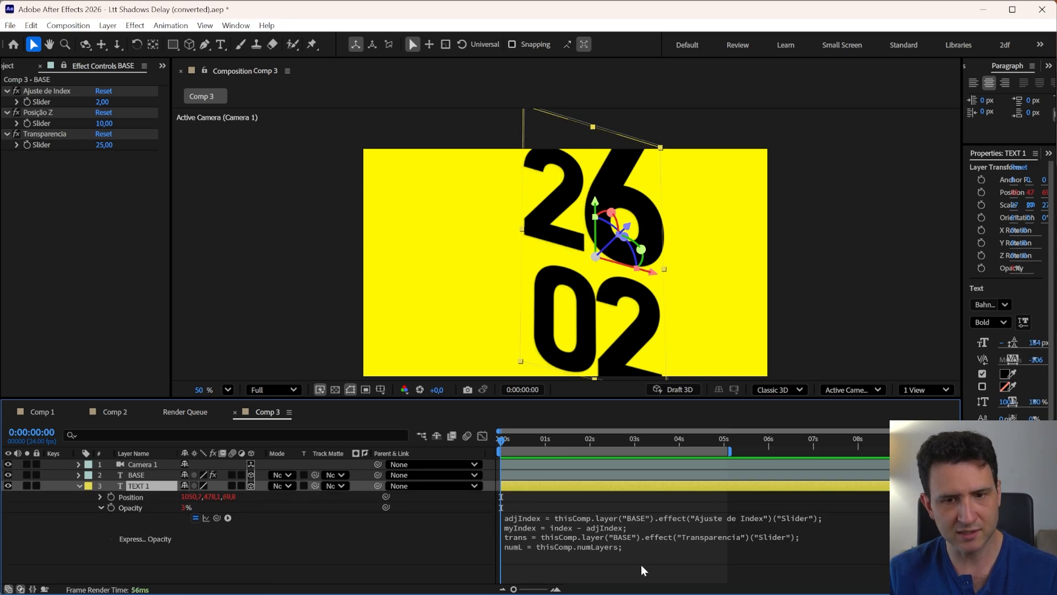
# Extend the numL line to subtract myIndex, making it numL = thisComp.numLayers-myIndex;
pyautogui.click(591, 547)
pyautogui.click(645, 546)
pyautogui.write('-')
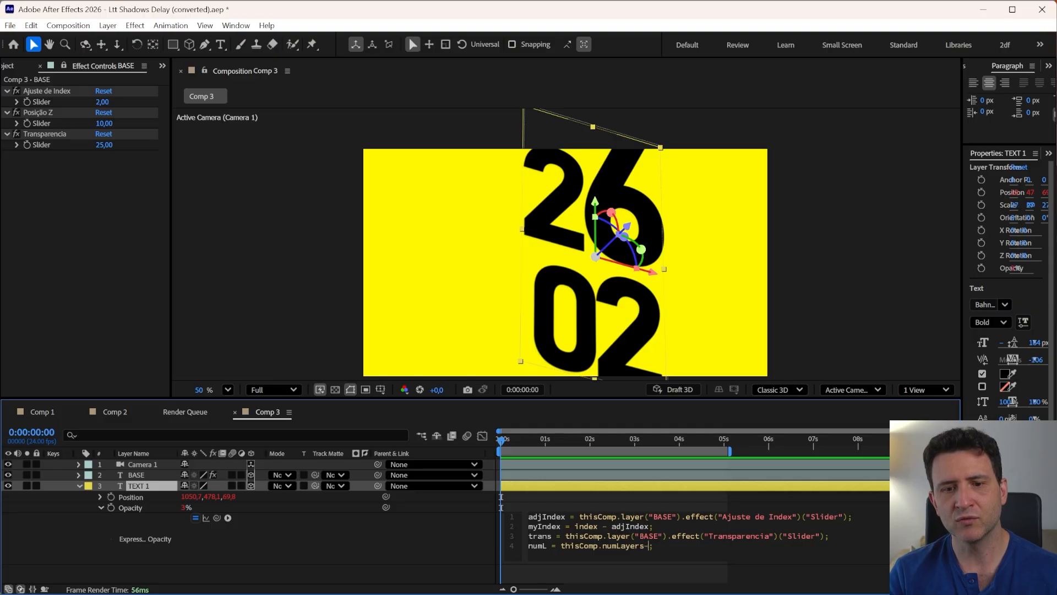
pyautogui.doubleClick(538, 526)
pyautogui.hotkey('ctrl', 'c')
pyautogui.click(650, 546)
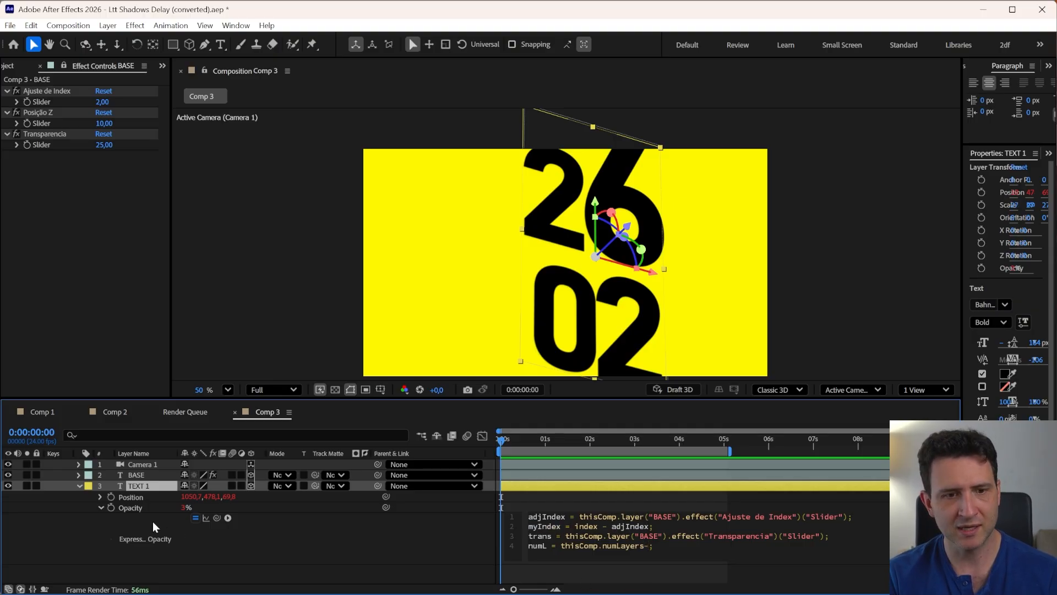
pyautogui.hotkey('ctrl', 'v')
pyautogui.click(49, 543)
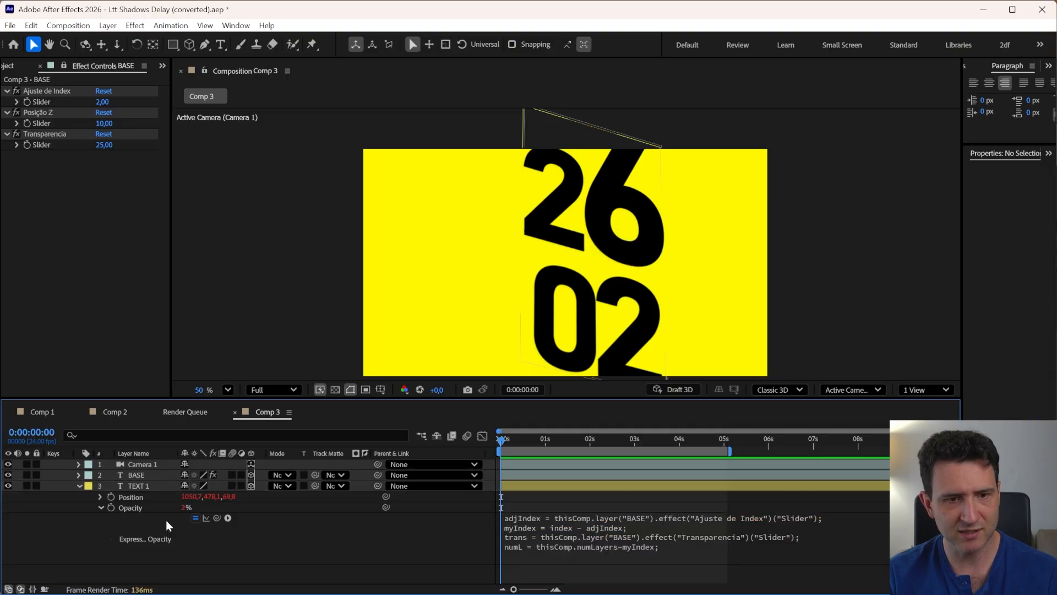
# Replace myIndex with adjIndex in the numL line: numL = thisComp.numLayers-adjIndex;
pyautogui.click(131, 486)
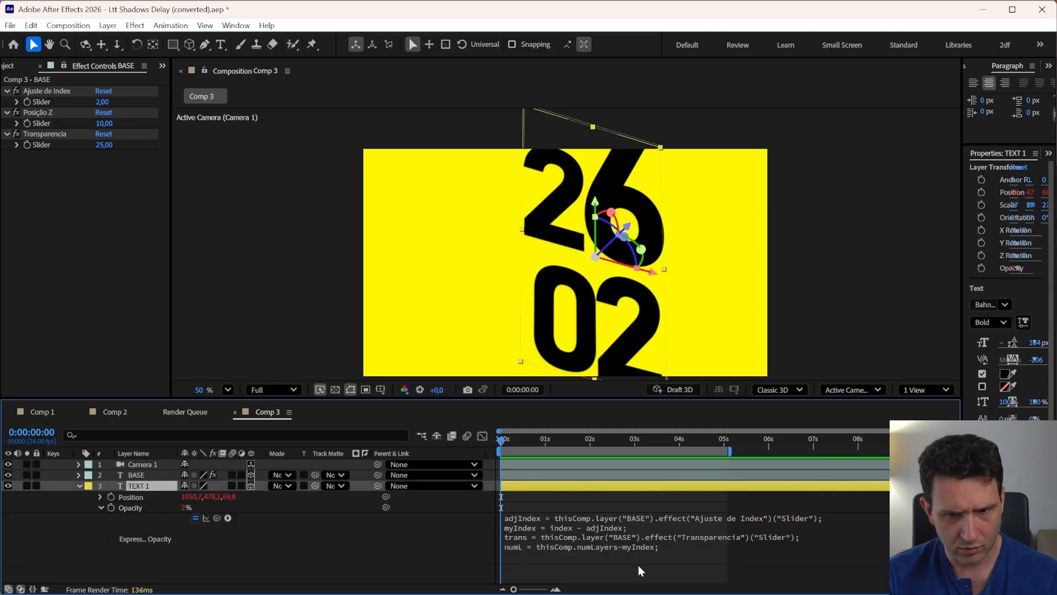
pyautogui.click(655, 556)
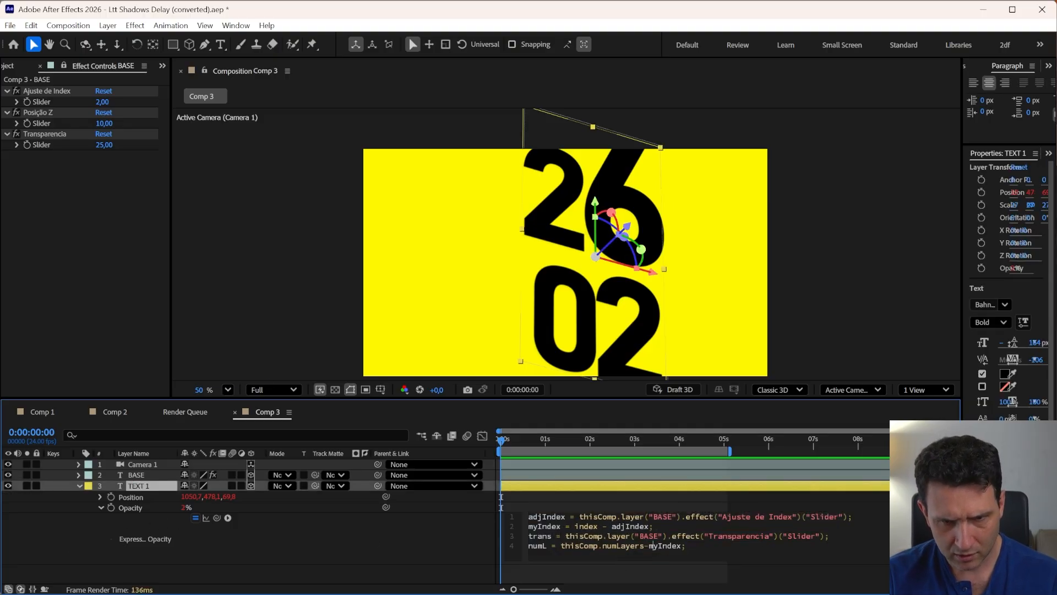
pyautogui.doubleClick(547, 517)
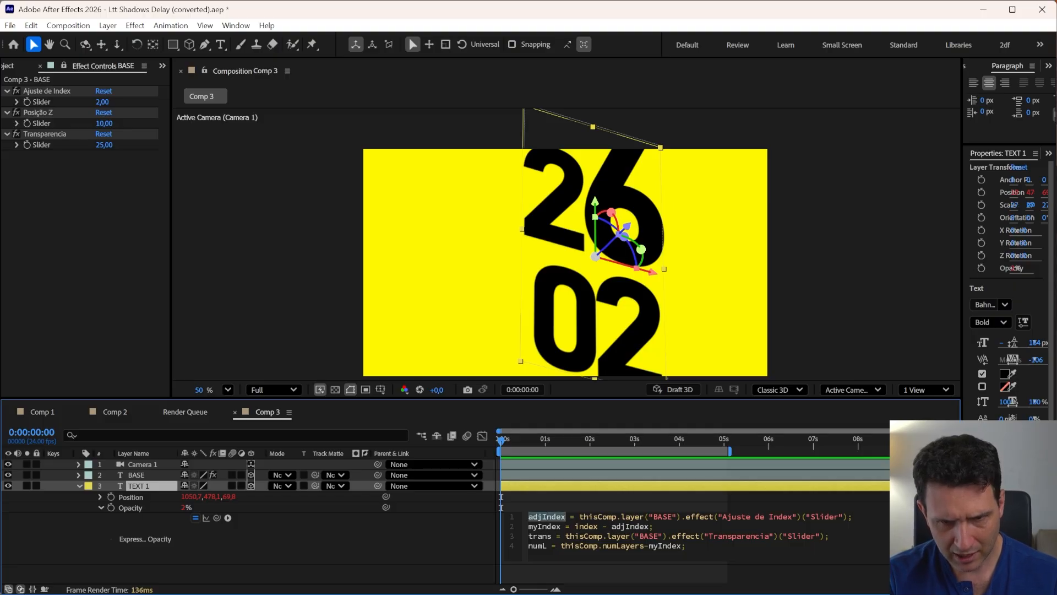
pyautogui.doubleClick(664, 546)
pyautogui.hotkey('ctrl', 'v')
pyautogui.click(372, 547)
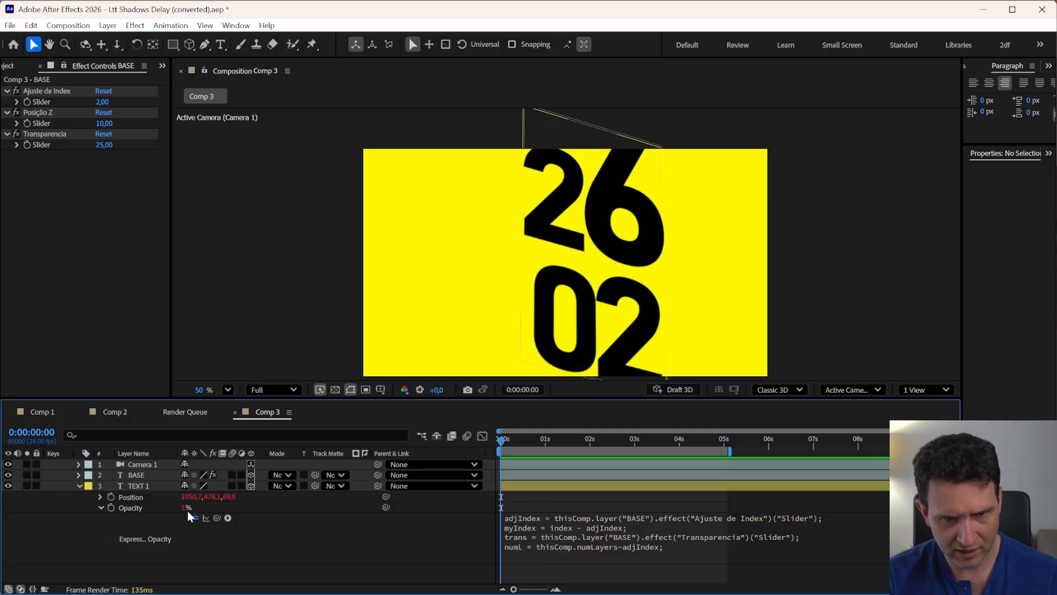
pyautogui.click(135, 485)
pyautogui.hotkey('ctrl', 'd')
pyautogui.keyDown('shift'); pyautogui.click(137, 499); pyautogui.keyUp('shift')
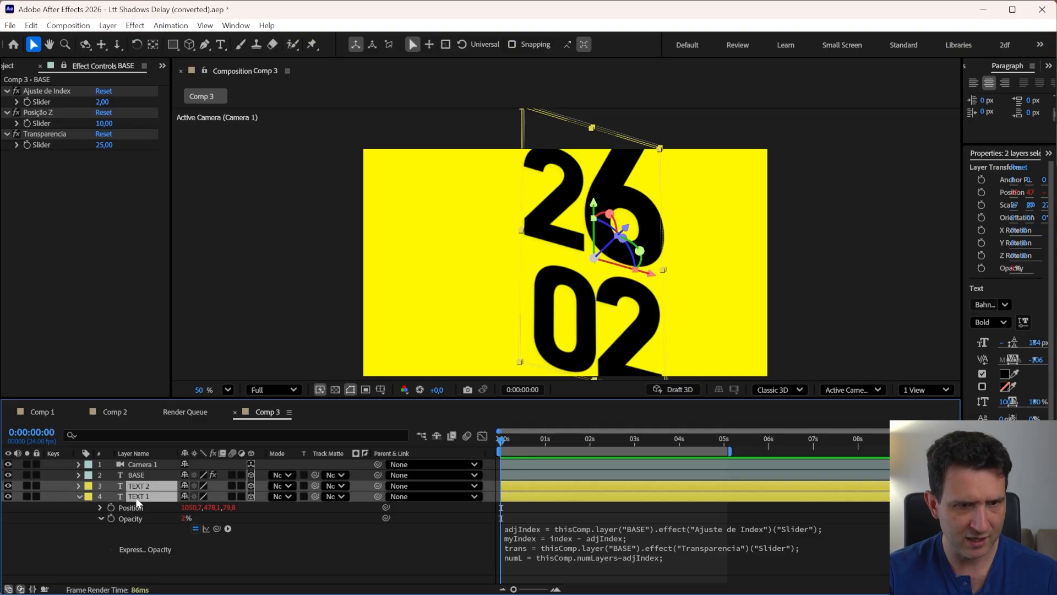
pyautogui.click(140, 484)
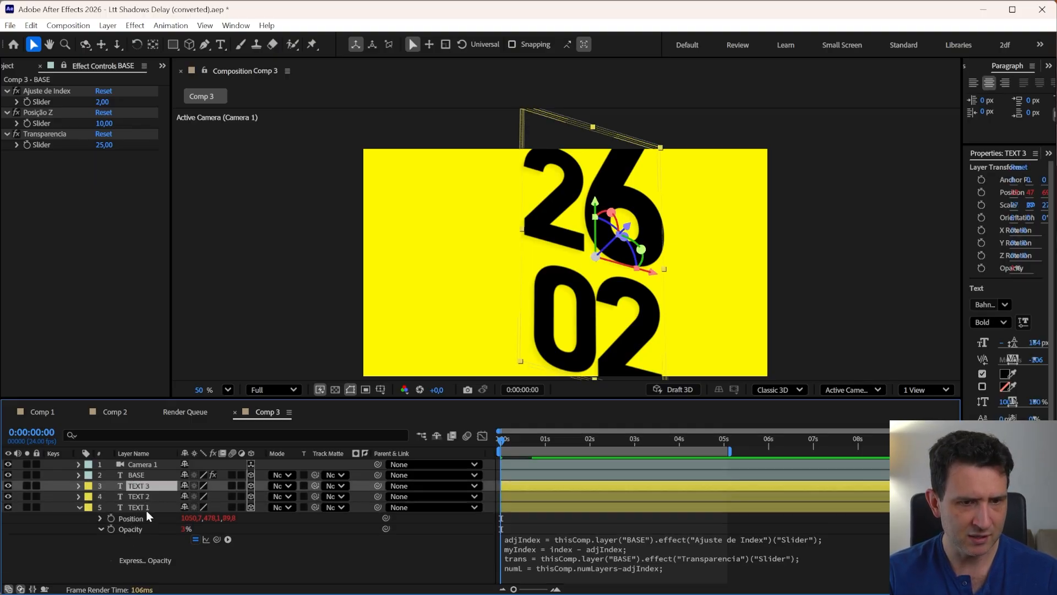
pyautogui.hotkey('ctrl', 'd')
pyautogui.keyDown('shift'); pyautogui.click(137, 508); pyautogui.keyUp('shift')
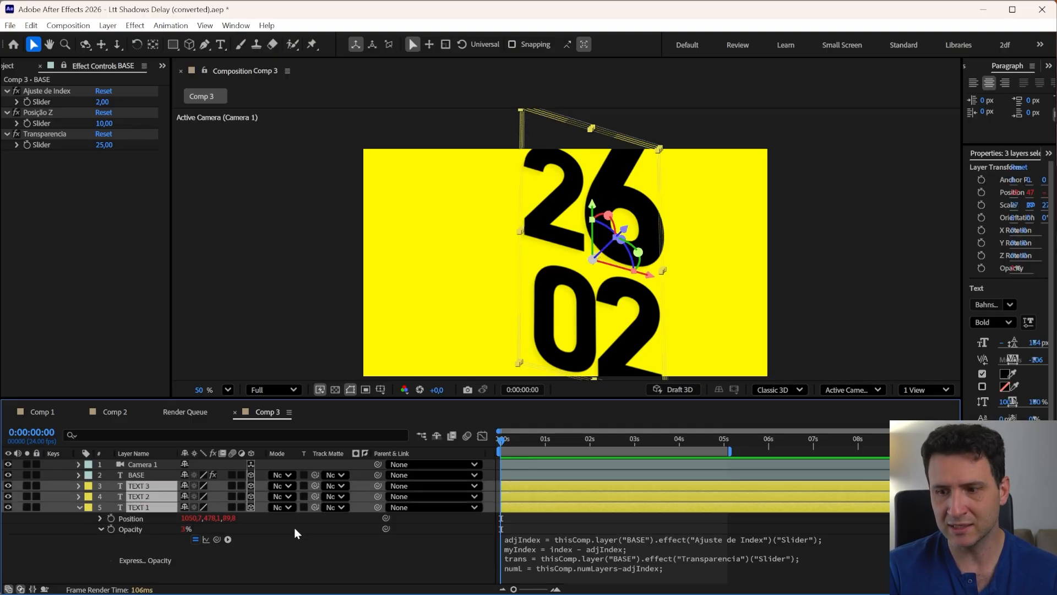
pyautogui.click(85, 516)
pyautogui.click(137, 497)
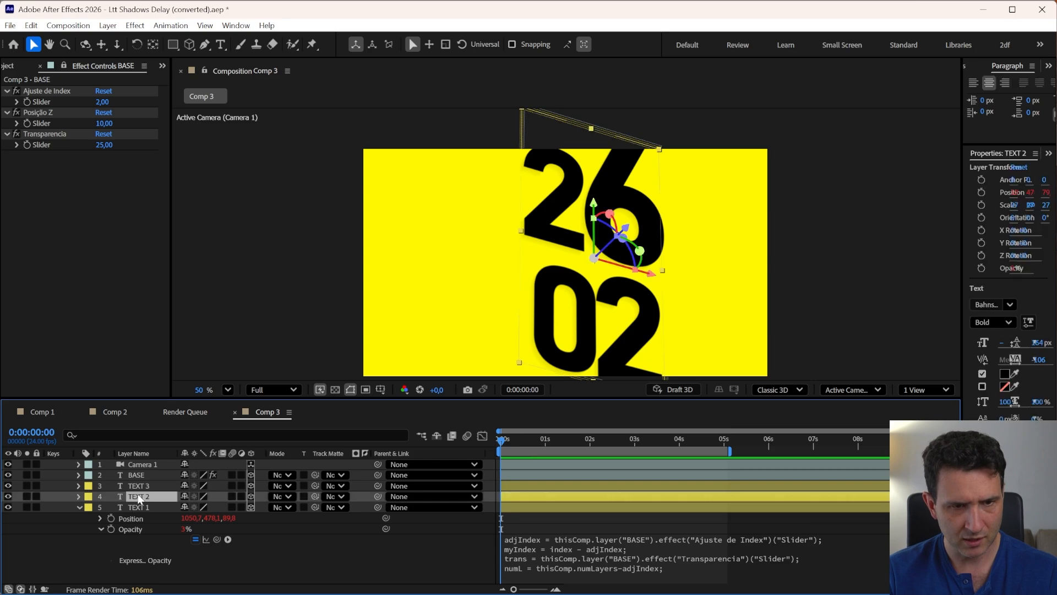
pyautogui.keyDown('shift'); pyautogui.click(143, 487); pyautogui.keyUp('shift')
pyautogui.press('Delete')
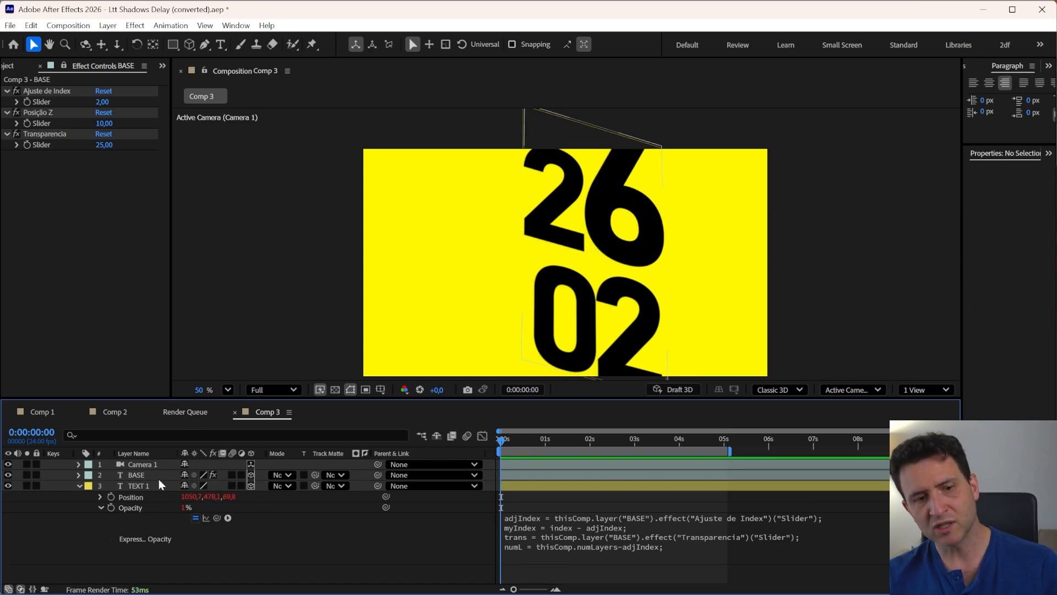
pyautogui.click(142, 486)
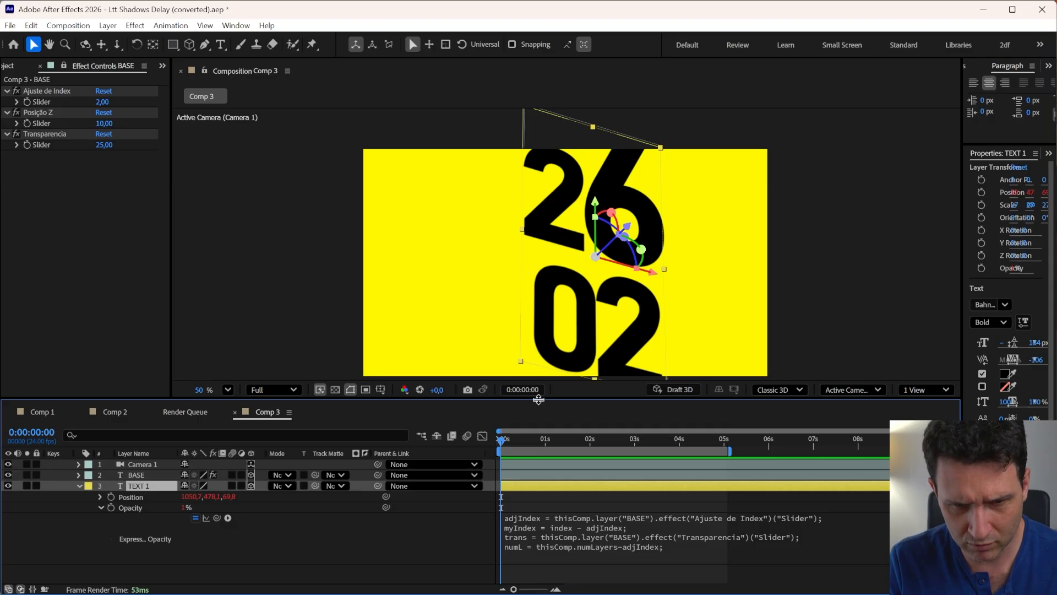
# Show only TEXT 1's Opacity property and duplicate the layer until TEXT 1 through TEXT 10 exist
pyautogui.moveTo(539, 399); pyautogui.dragTo(540, 297)
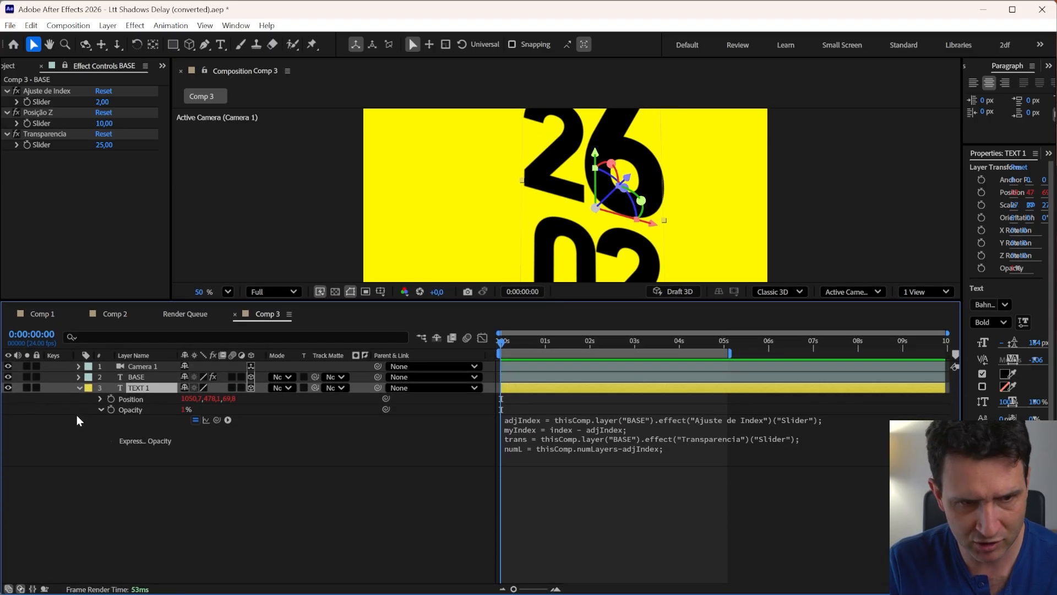
pyautogui.click(79, 388)
pyautogui.click(127, 450)
pyautogui.click(132, 390)
pyautogui.press('t')
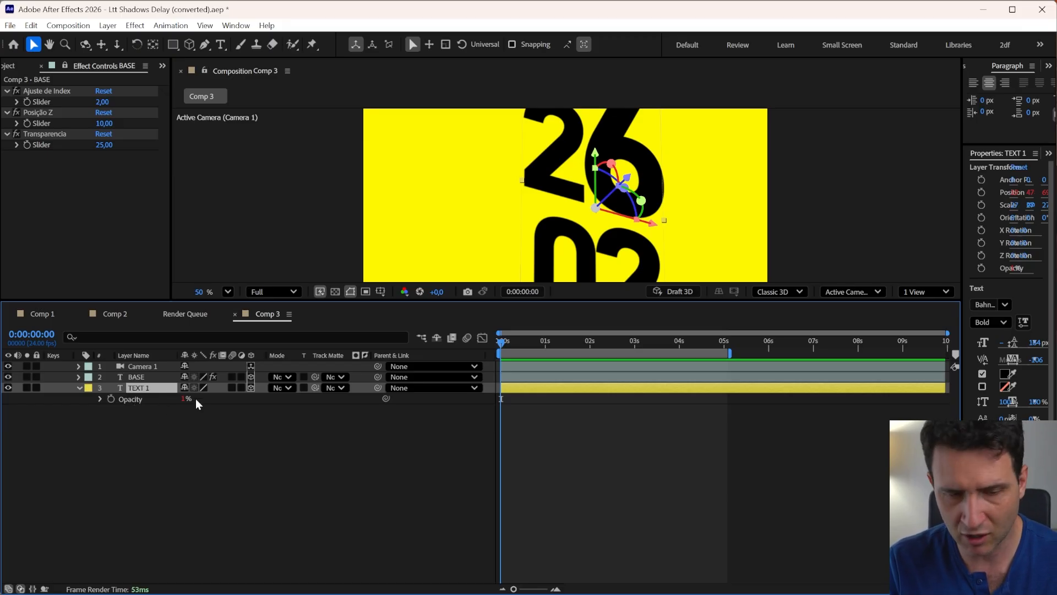
pyautogui.hotkey('ctrl', 'd')
pyautogui.hotkey('ctrl', 'd')
pyautogui.hotkey('ctrl', 'd')
pyautogui.hotkey('ctrl', 'd')
pyautogui.hotkey('ctrl', 'd')
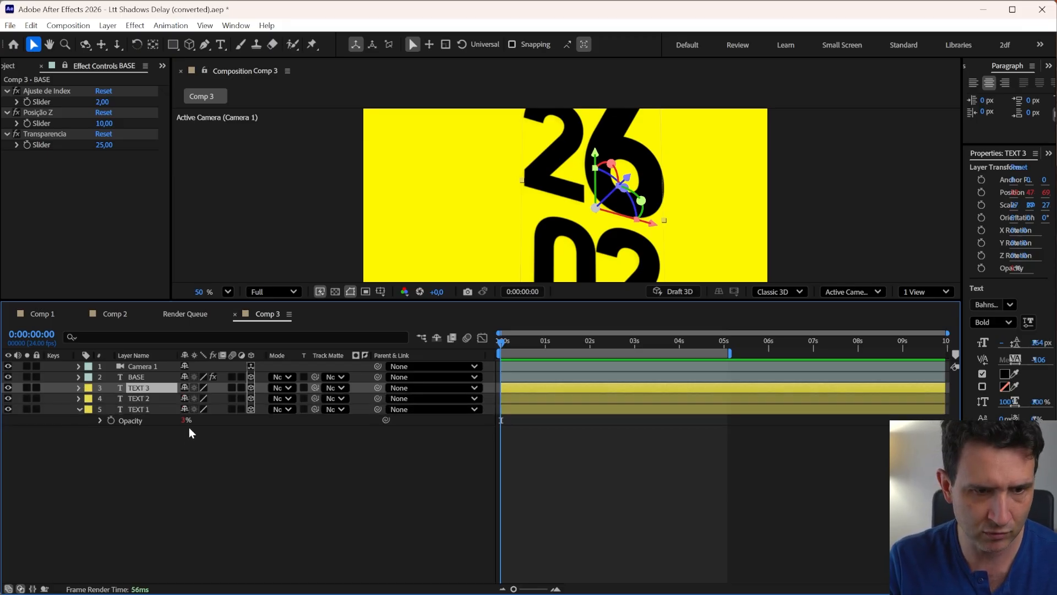
pyautogui.hotkey('ctrl', 'd')
pyautogui.hotkey('ctrl', 'd')
pyautogui.hotkey('ctrl', 'd')
pyautogui.hotkey('ctrl', 'd')
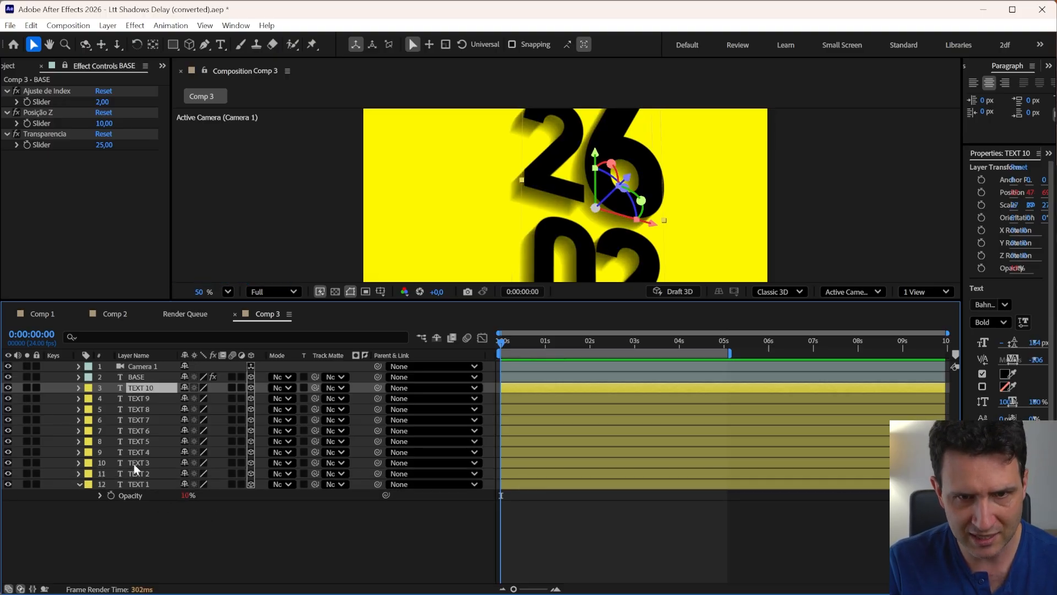
pyautogui.click(137, 484)
pyautogui.keyDown('shift'); pyautogui.click(143, 389); pyautogui.keyUp('shift')
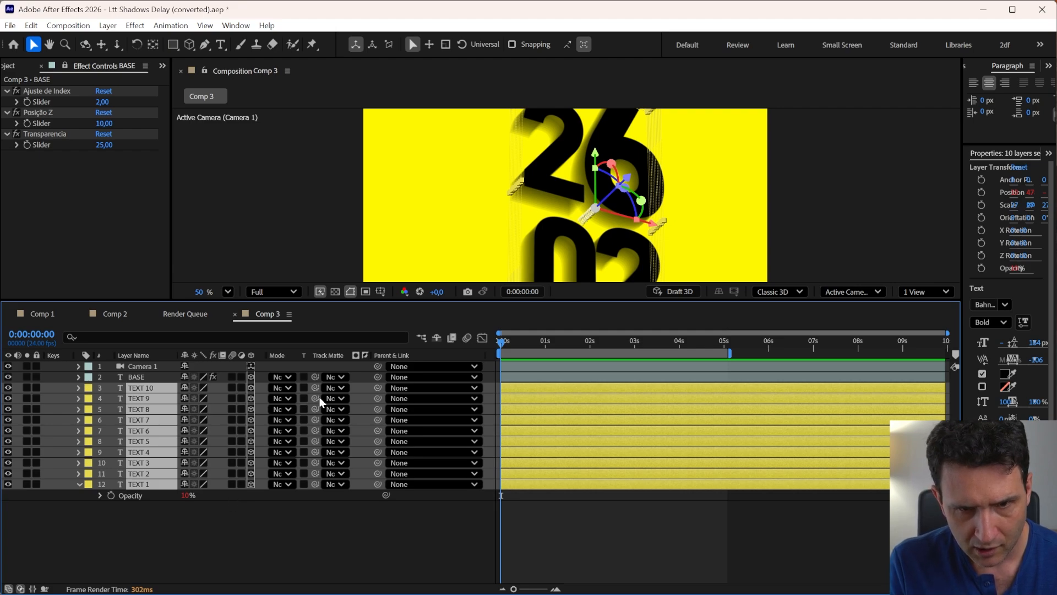
pyautogui.click(229, 519)
pyautogui.click(148, 388)
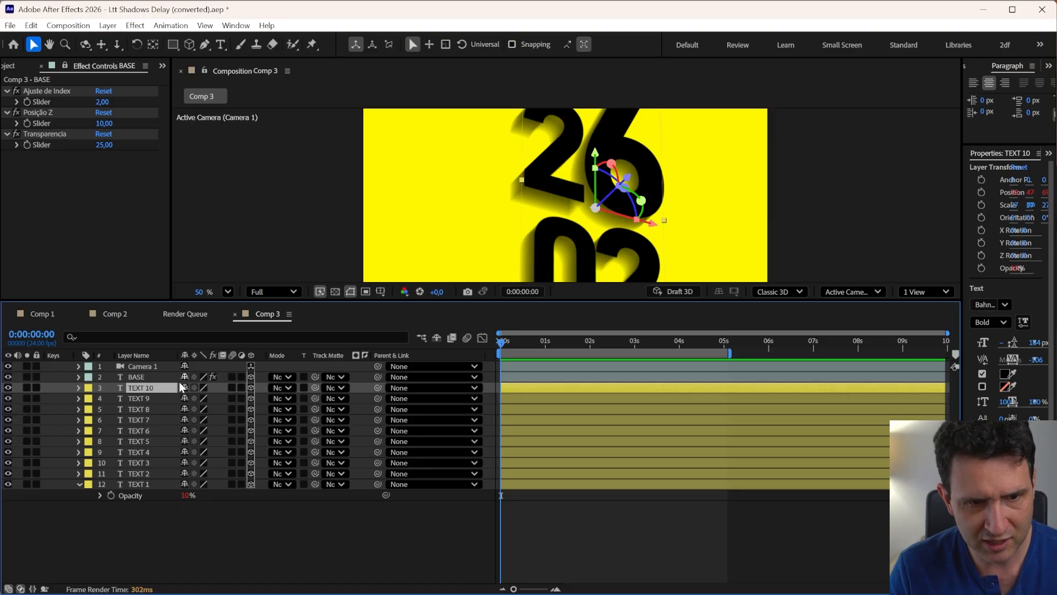
# Set the BASE layer's Transparencia slider to 100
pyautogui.keyDown('shift'); pyautogui.click(140, 484); pyautogui.keyUp('shift')
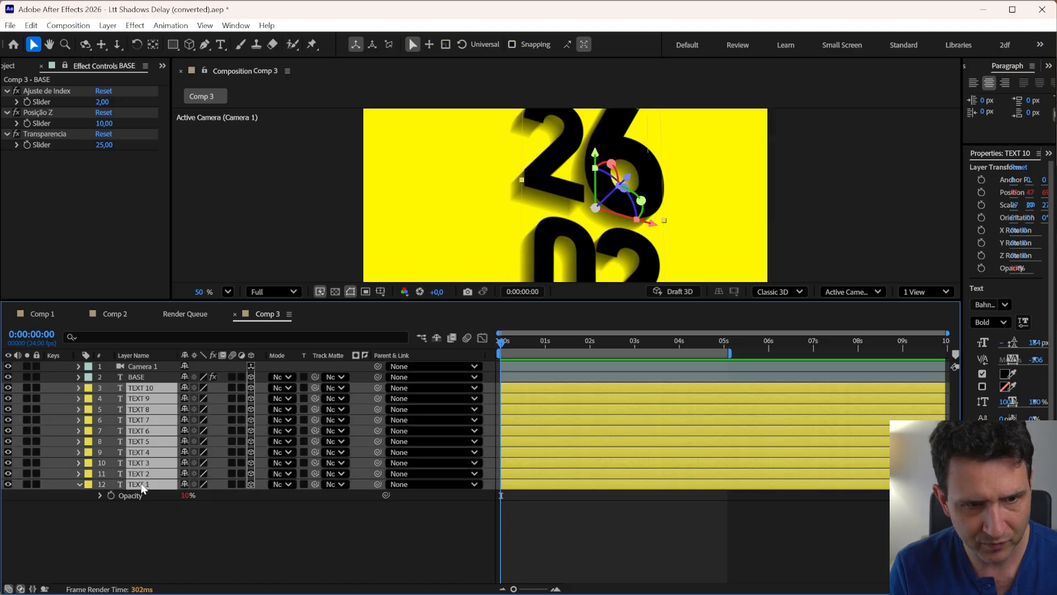
pyautogui.click(78, 176)
pyautogui.press('Return')
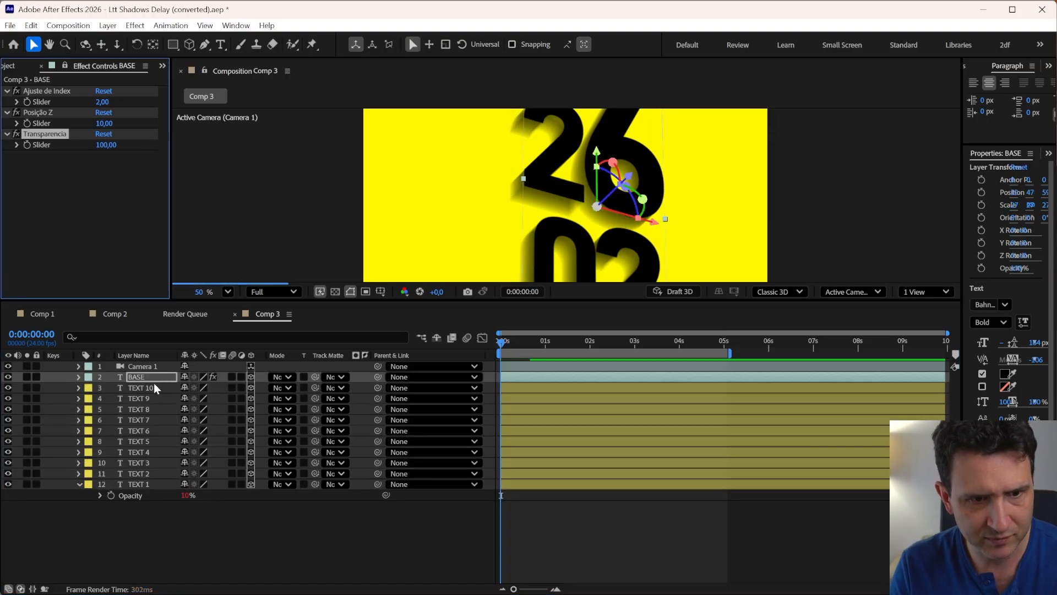
# Step down through the TEXT layers from TEXT 10 to TEXT 6, inspecting each in the viewer
pyautogui.click(141, 389)
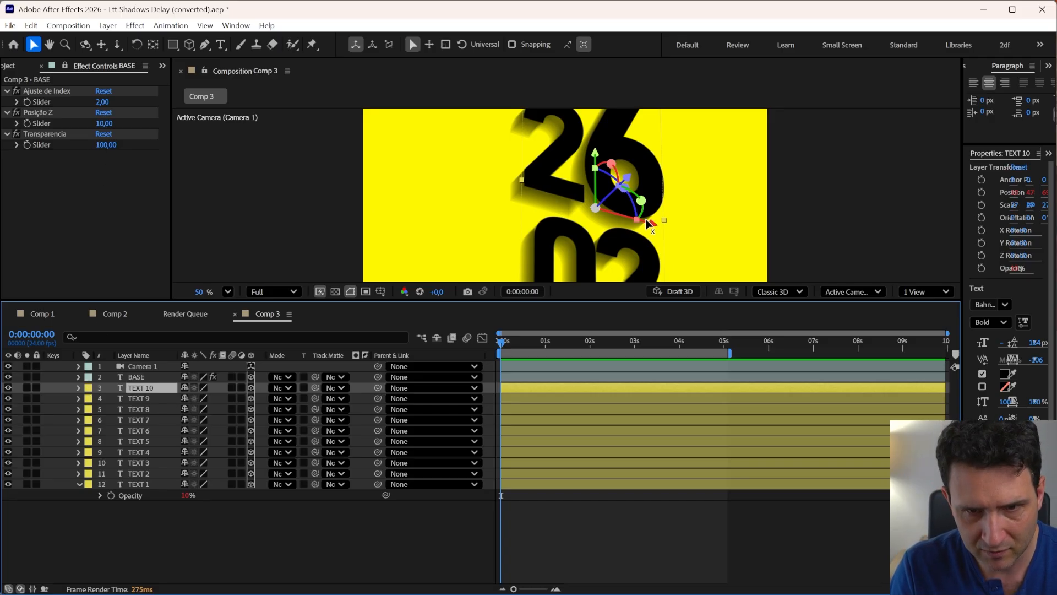
pyautogui.hotkey('ctrl', 'Down')
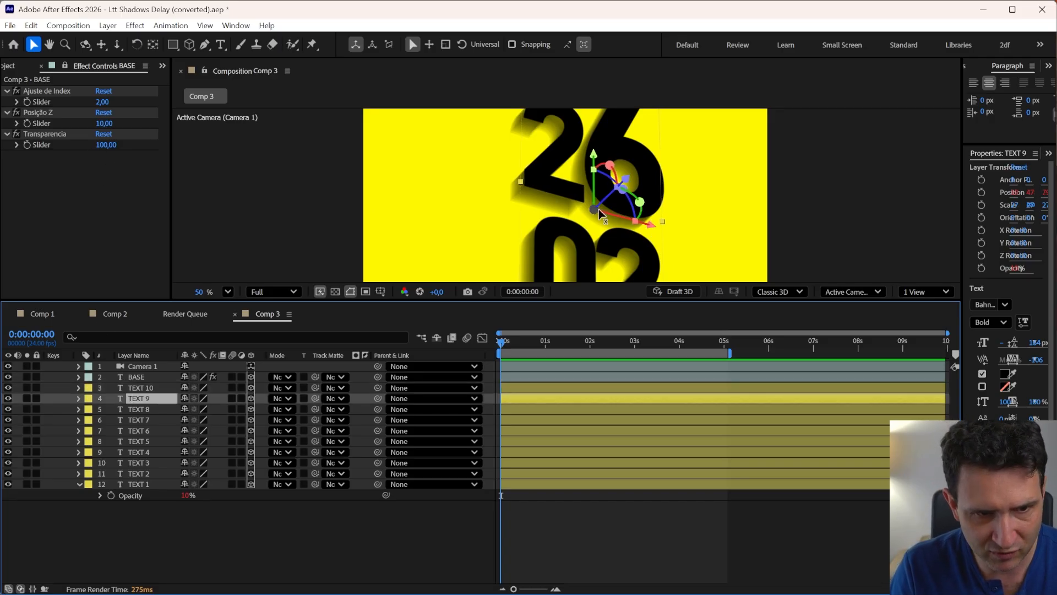
pyautogui.hotkey('ctrl', 'Down')
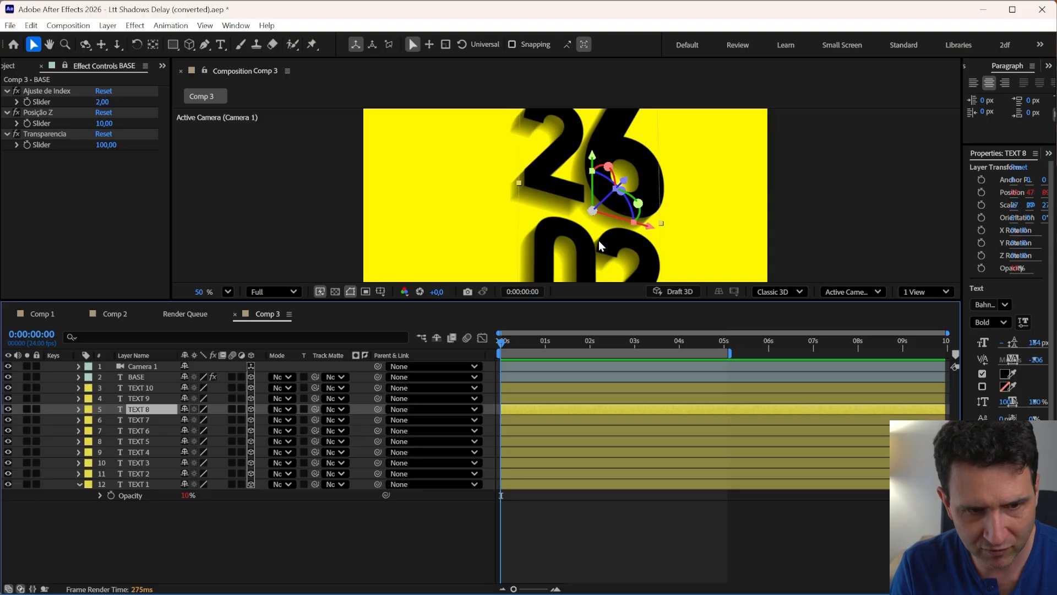
pyautogui.hotkey('ctrl', 'Down')
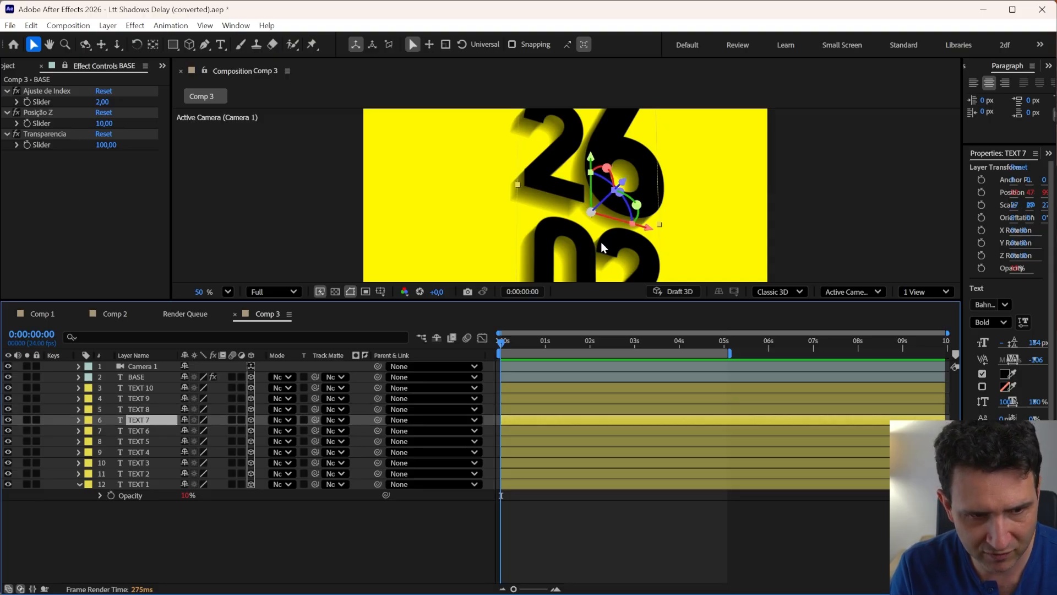
pyautogui.hotkey('ctrl', 'Down')
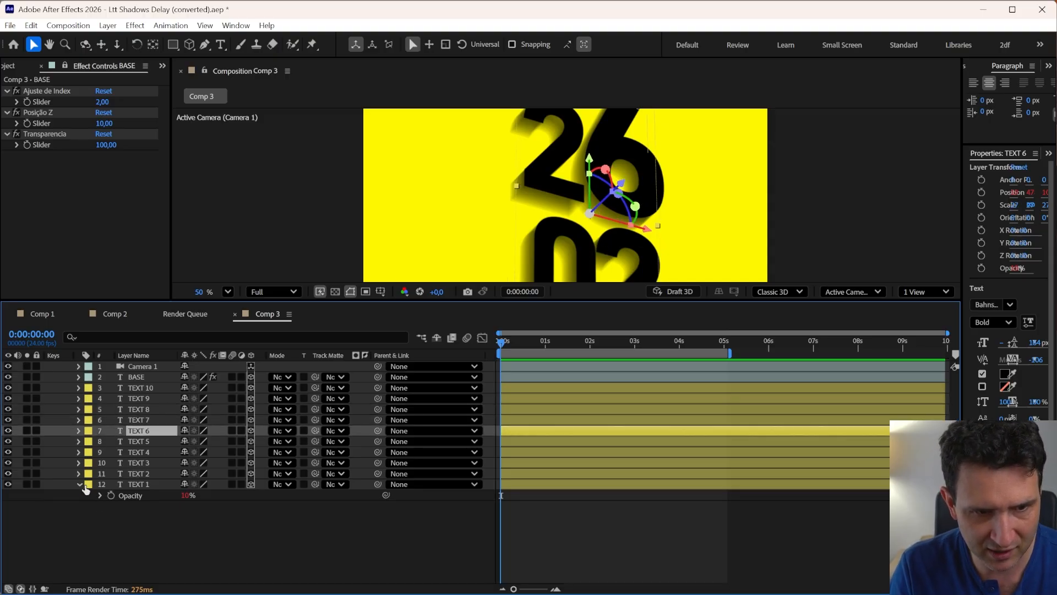
# Reveal the Opacity property of all ten TEXT layers and scroll through them to compare their values
pyautogui.click(137, 486)
pyautogui.keyDown('shift'); pyautogui.click(144, 385); pyautogui.keyUp('shift')
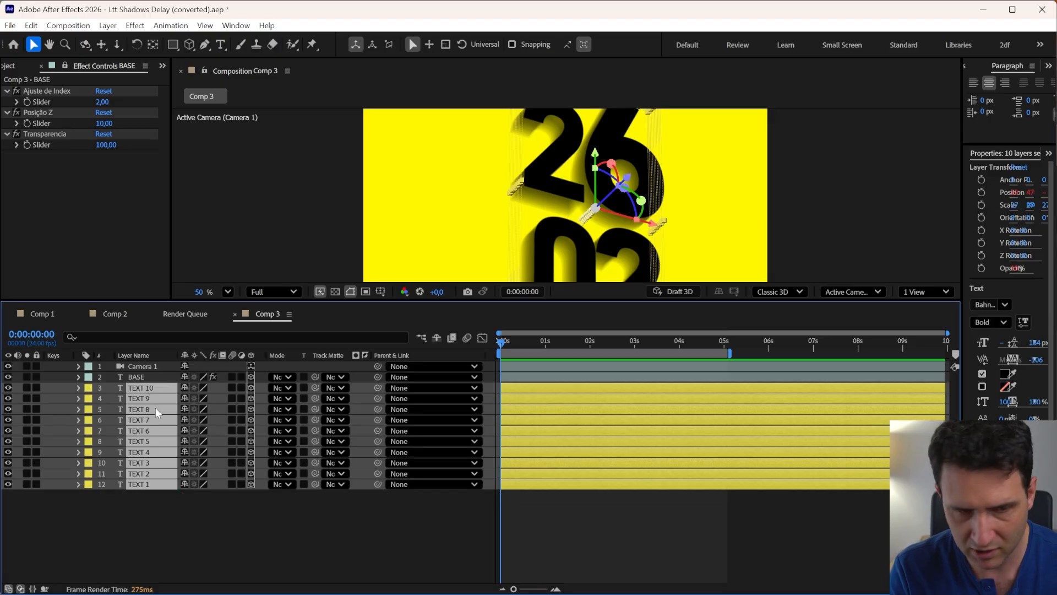
pyautogui.press('t')
pyautogui.scroll(-1, 163, 432)
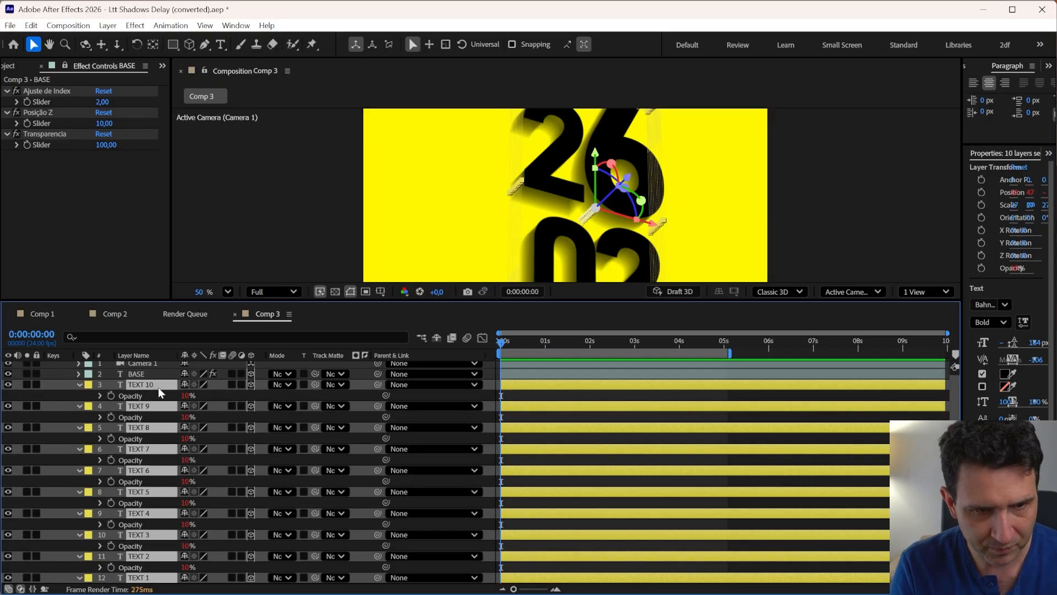
pyautogui.click(135, 382)
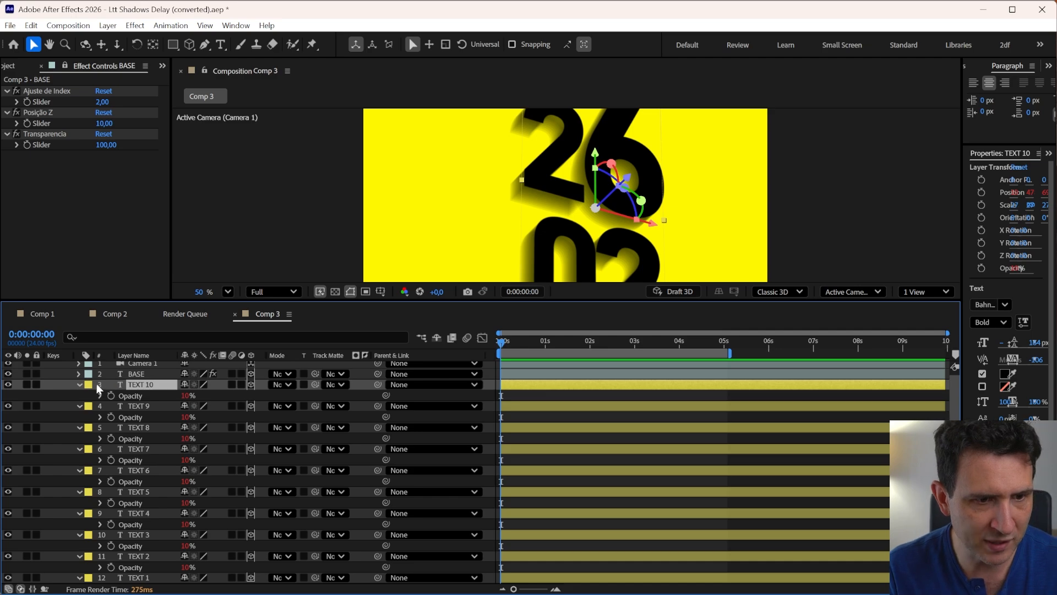
pyautogui.scroll(-1, 168, 399)
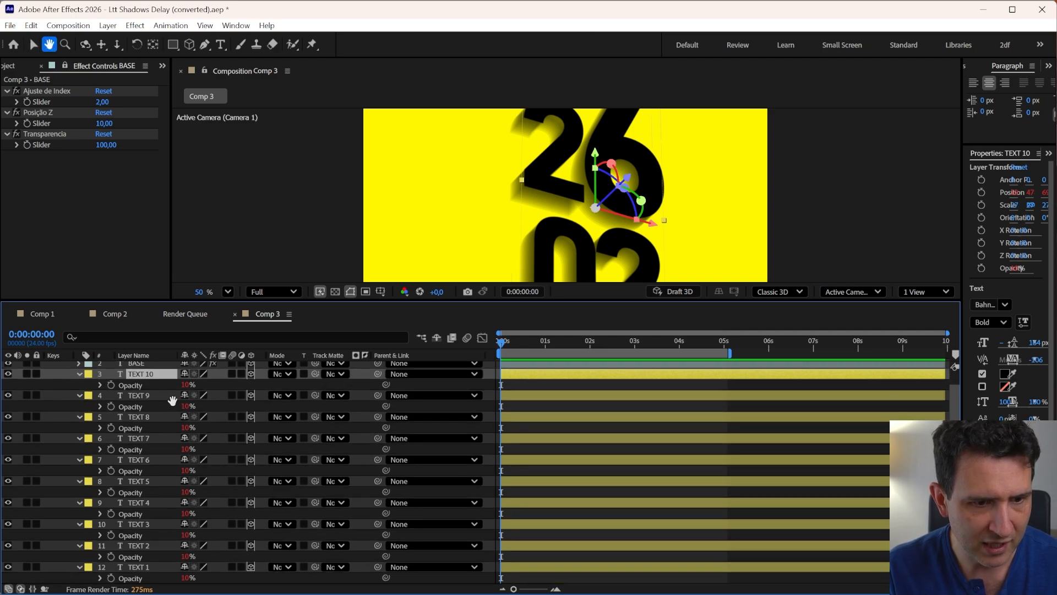
pyautogui.click(136, 568)
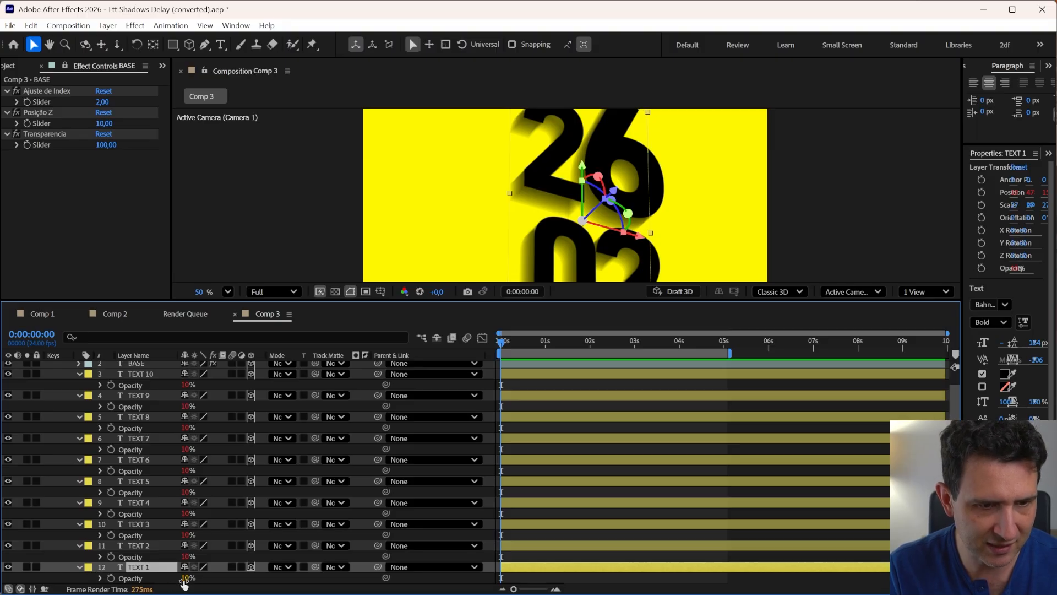
pyautogui.moveTo(123, 427); pyautogui.dragTo(136, 452)
pyautogui.scroll(-1, 144, 435)
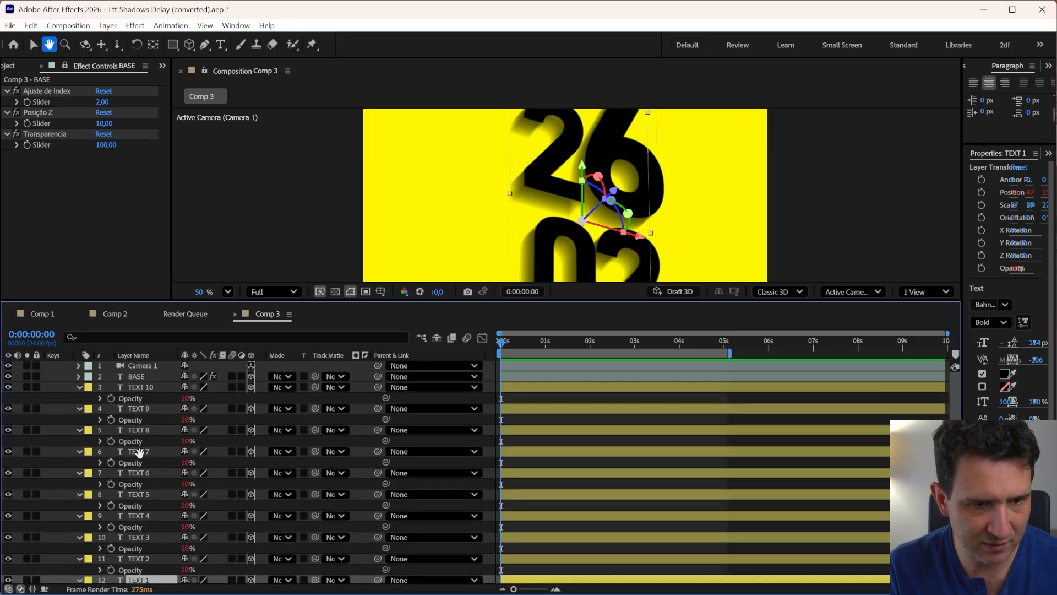
pyautogui.scroll(1, 143, 443)
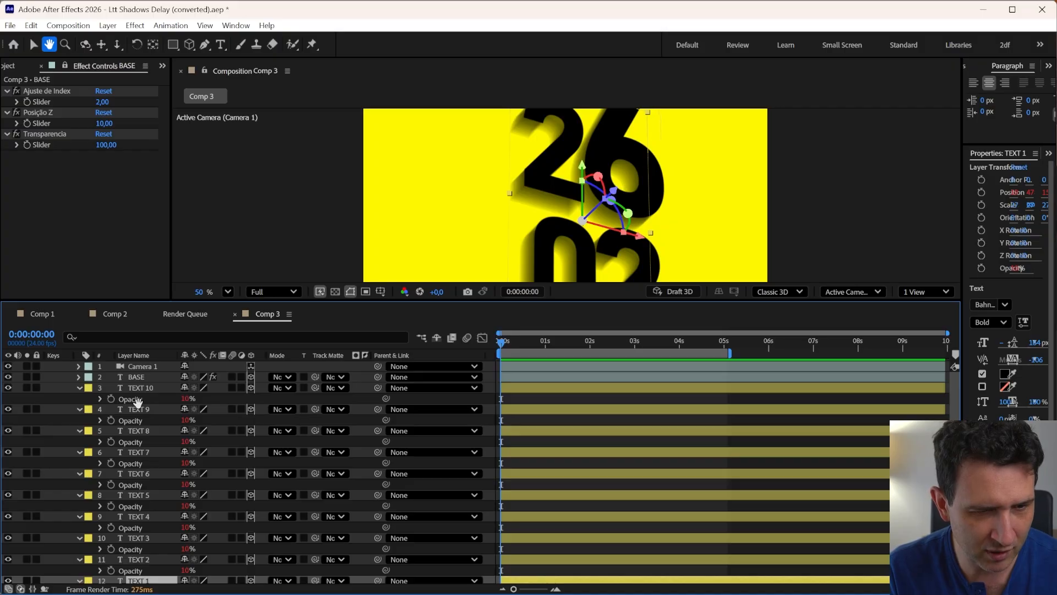
pyautogui.scroll(-1, 126, 444)
pyautogui.scroll(1, 144, 426)
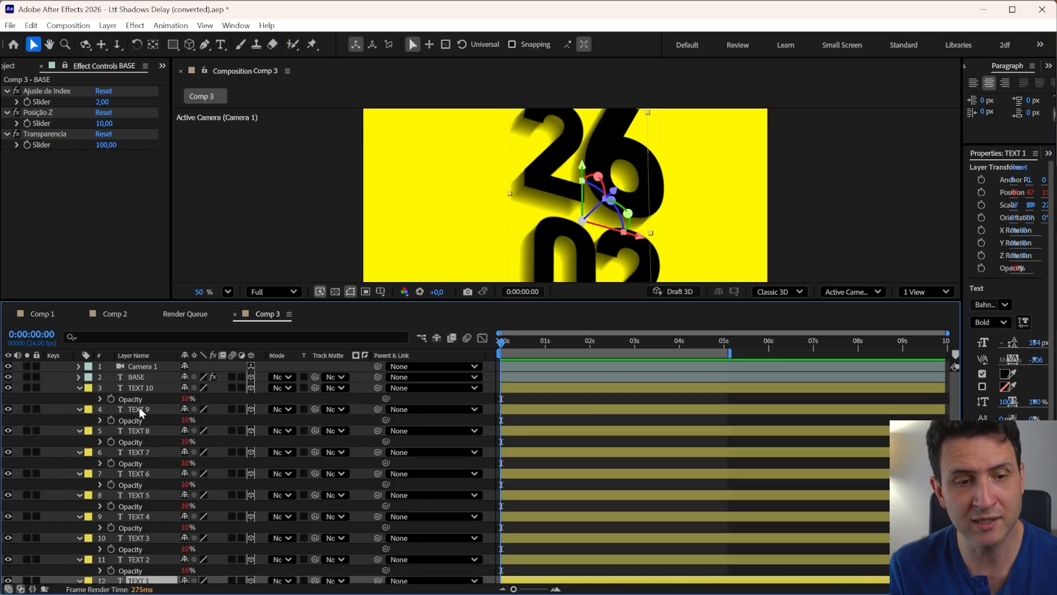
# Delete layers TEXT 9 through TEXT 1, keeping only TEXT 10
pyautogui.keyDown('shift'); pyautogui.click(140, 408); pyautogui.keyUp('shift')
pyautogui.press('Delete')
# Add a fifth line to TEXT 10's Opacity expression: indexRev = numL - myIndex;
pyautogui.click(100, 399)
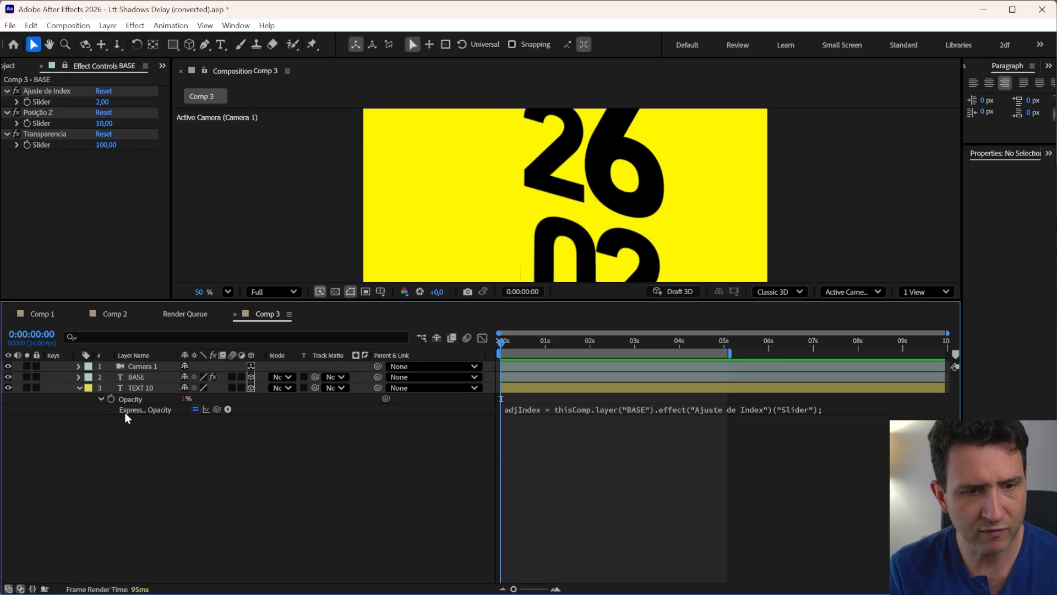
pyautogui.click(547, 413)
pyautogui.click(552, 427)
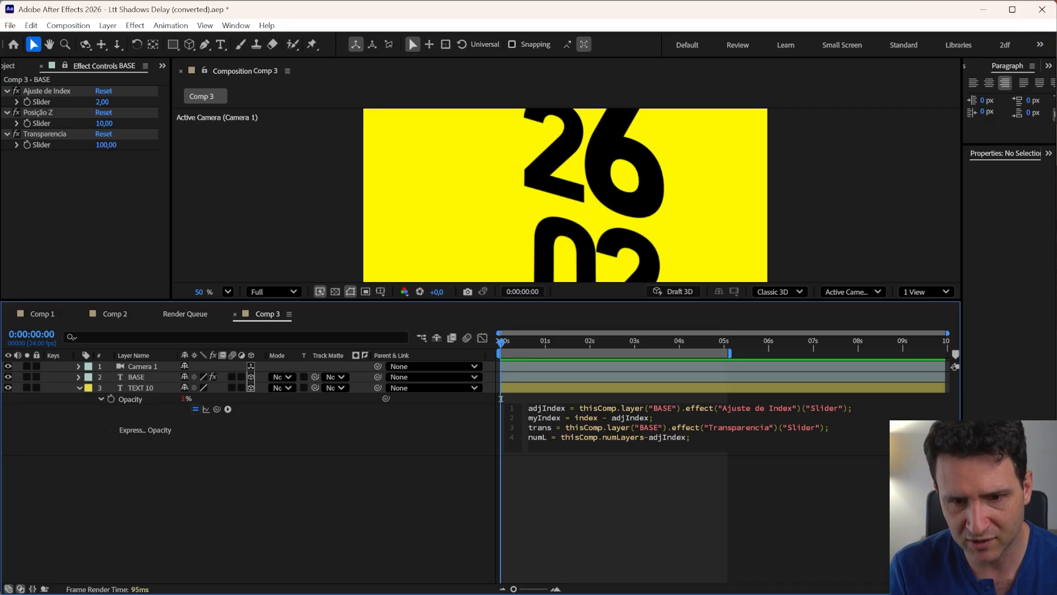
pyautogui.press('Return')
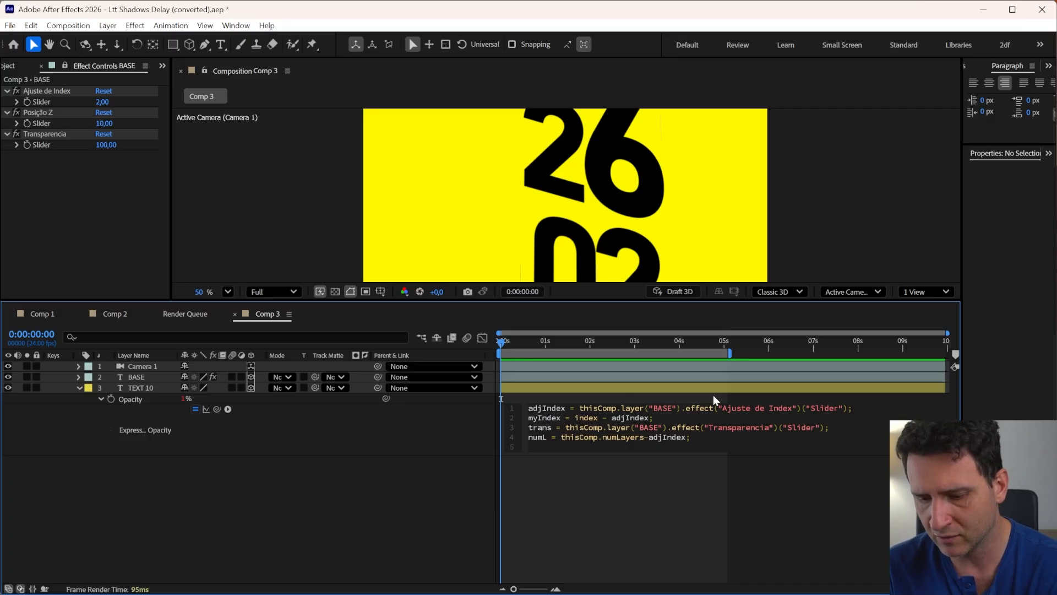
pyautogui.write('indexRev')
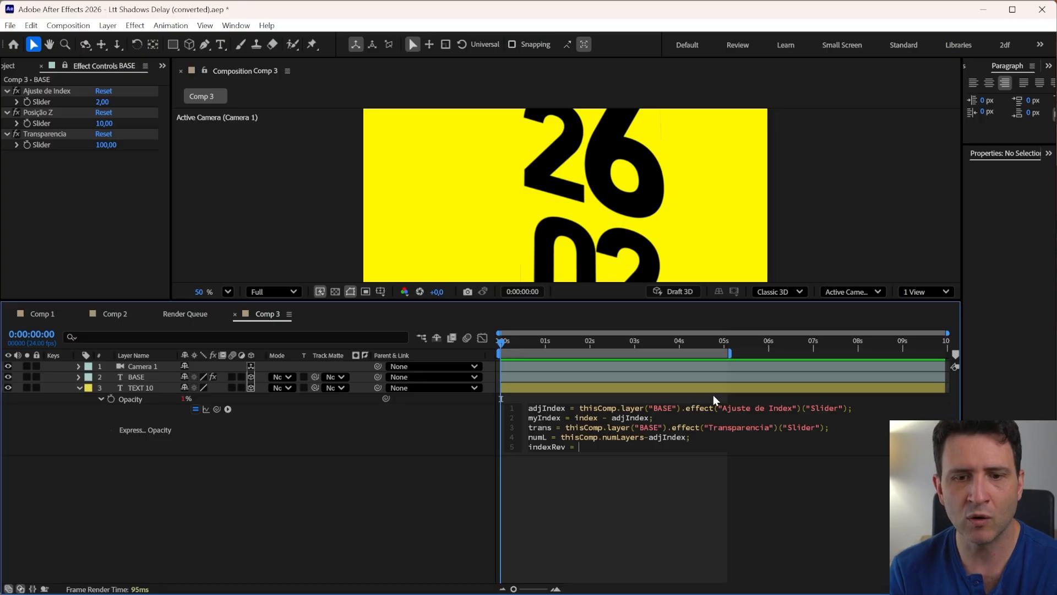
pyautogui.write('= ')
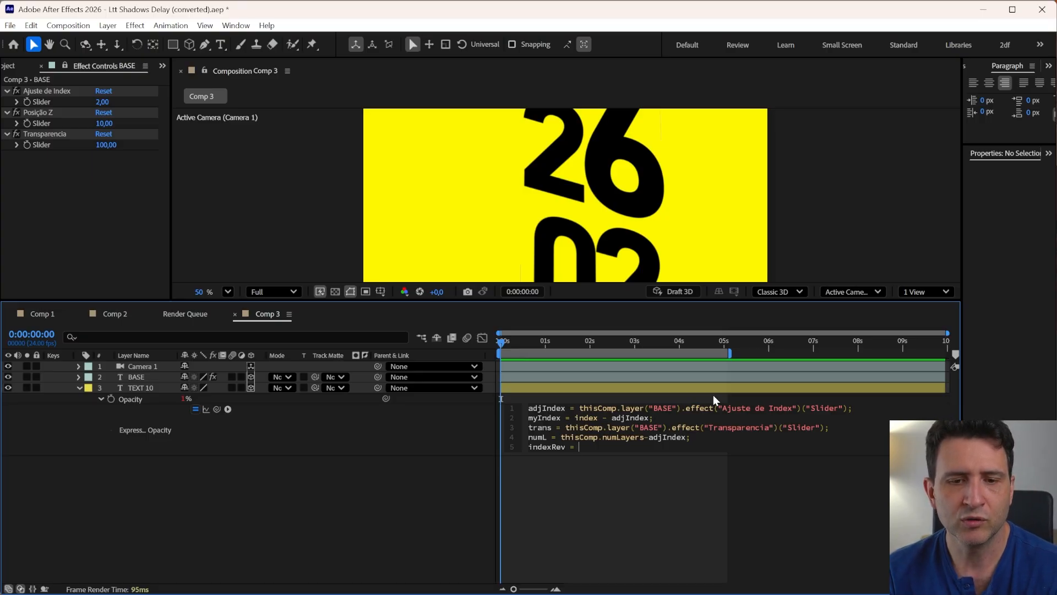
pyautogui.write('numL')
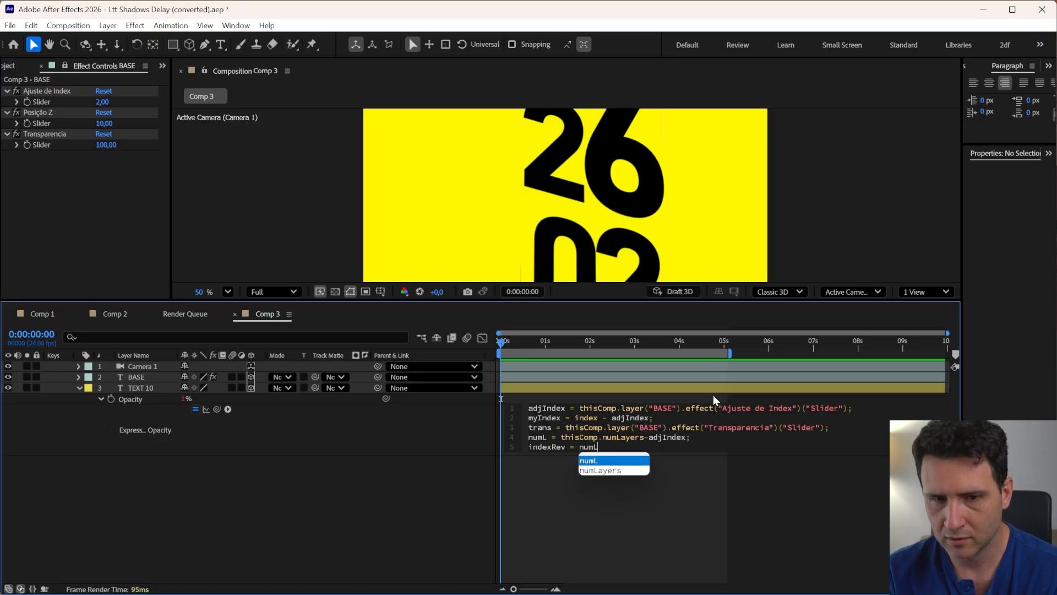
pyautogui.write(' - ')
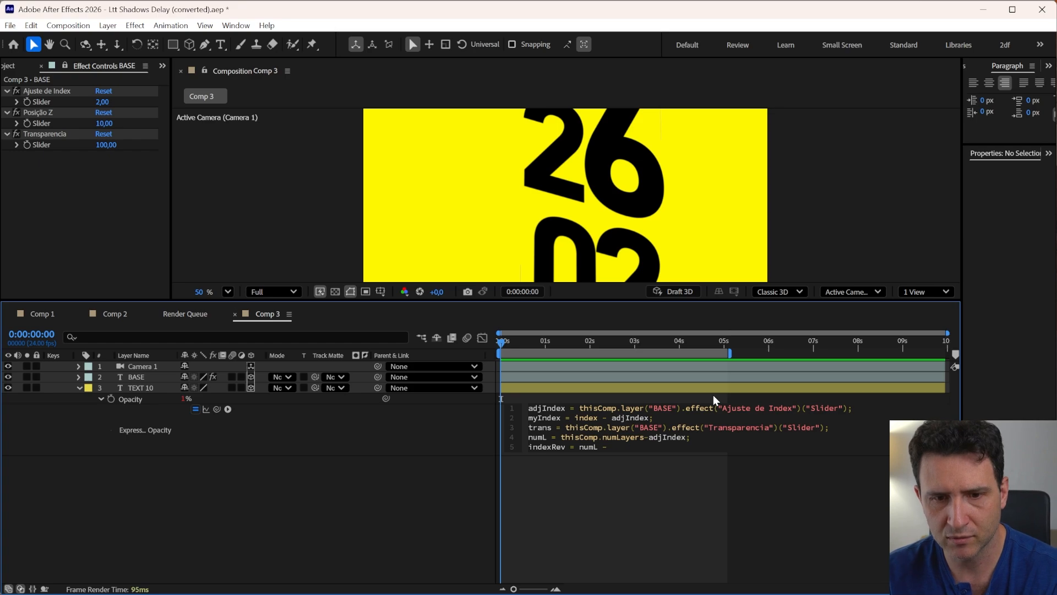
pyautogui.write('my')
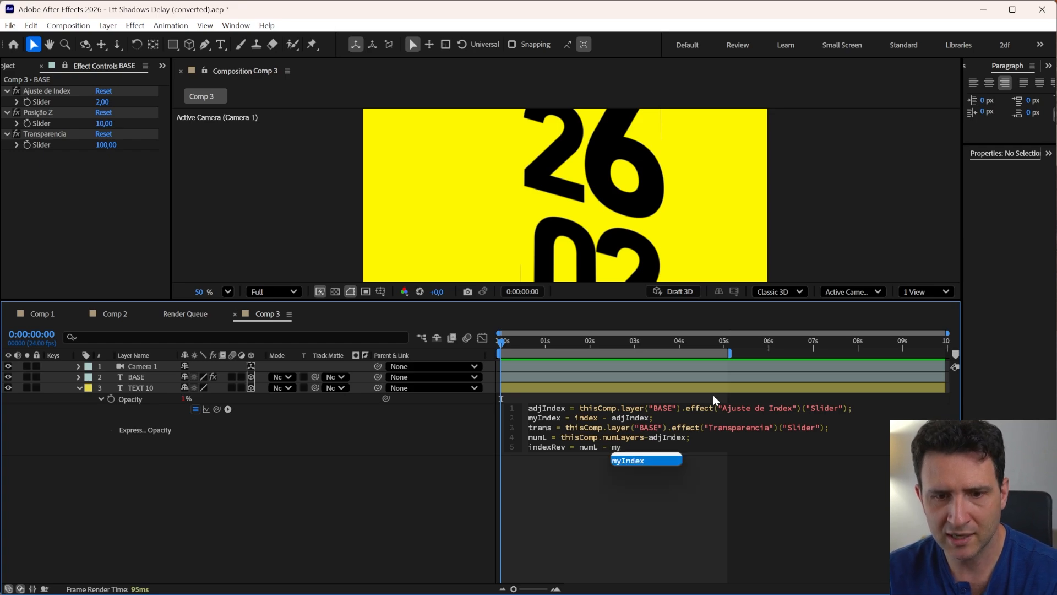
pyautogui.press('Return')
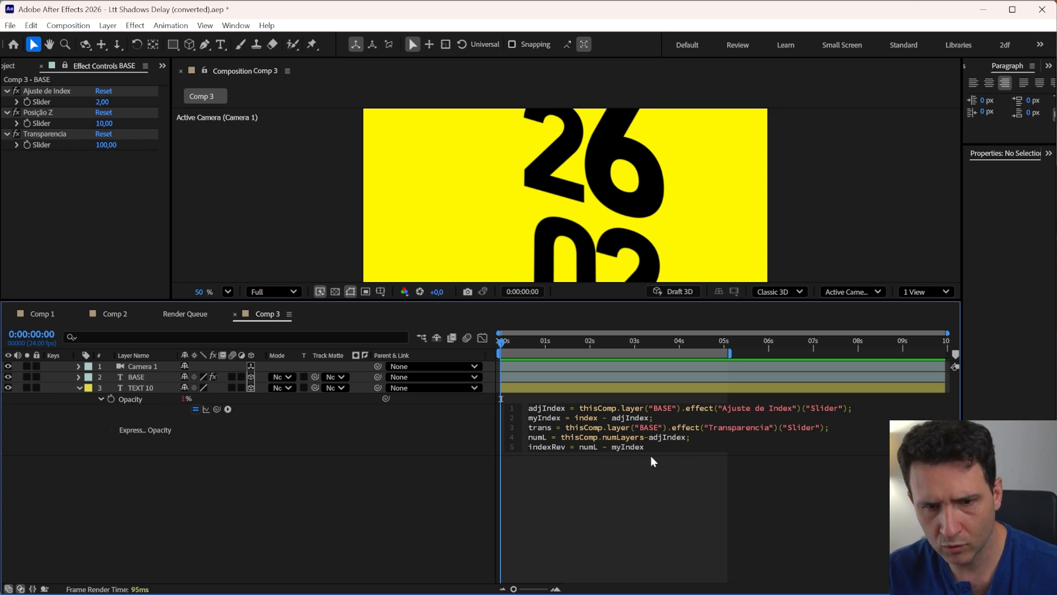
pyautogui.click(639, 513)
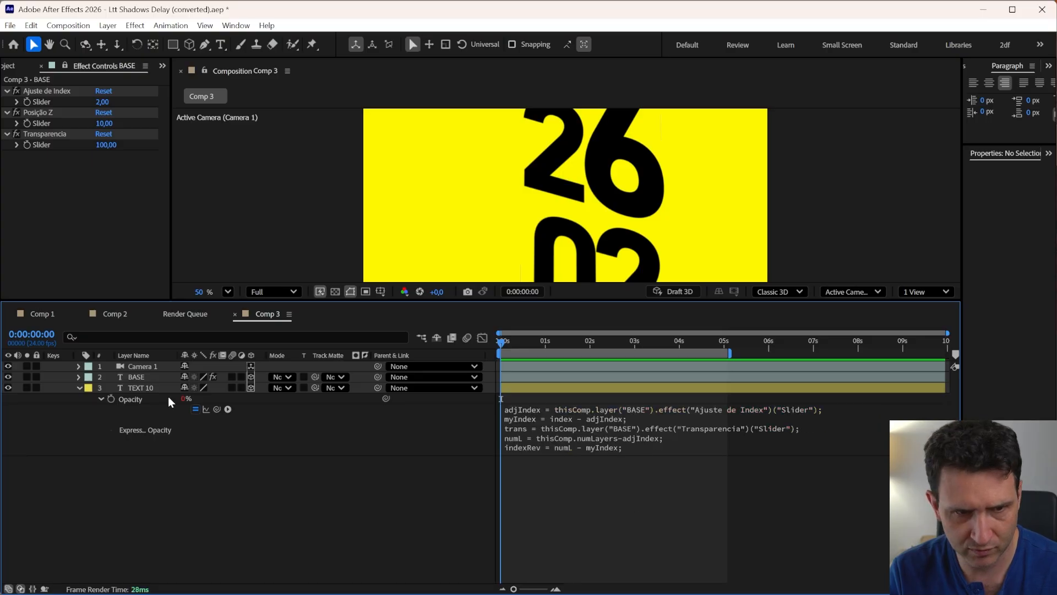
# Show TEXT 10's Opacity and duplicate the layer repeatedly until TEXT 11 through TEXT 20 exist
pyautogui.click(135, 389)
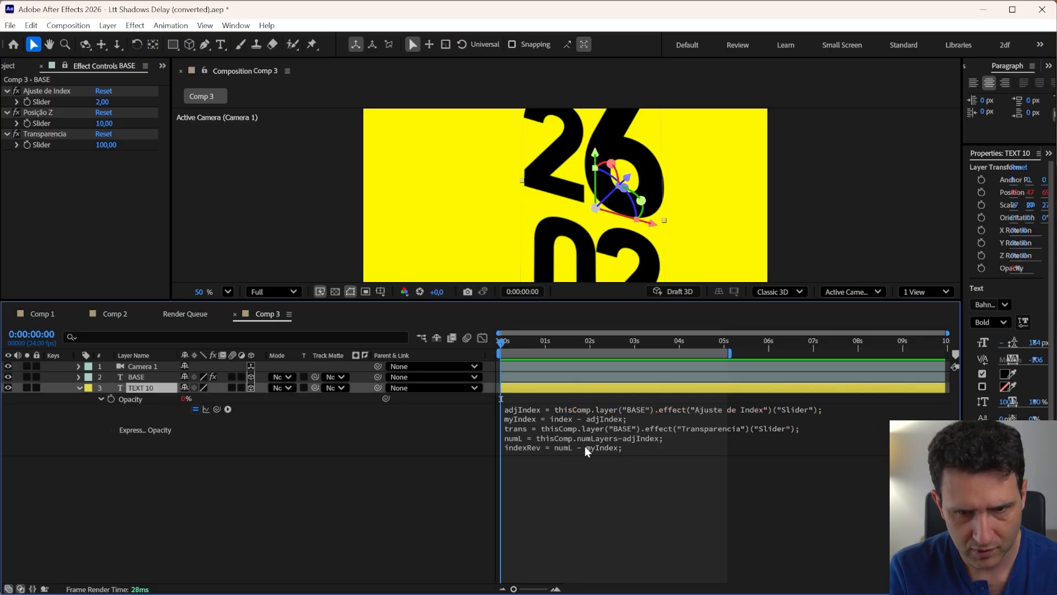
pyautogui.moveTo(581, 456); pyautogui.dragTo(583, 474)
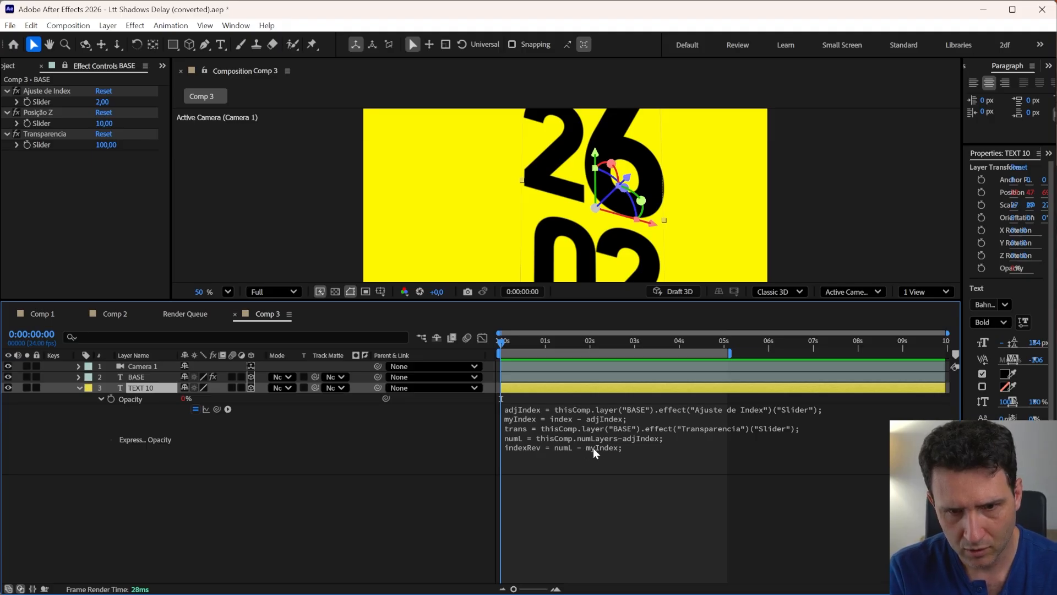
pyautogui.hotkey('ctrl', 'd')
pyautogui.press('t')
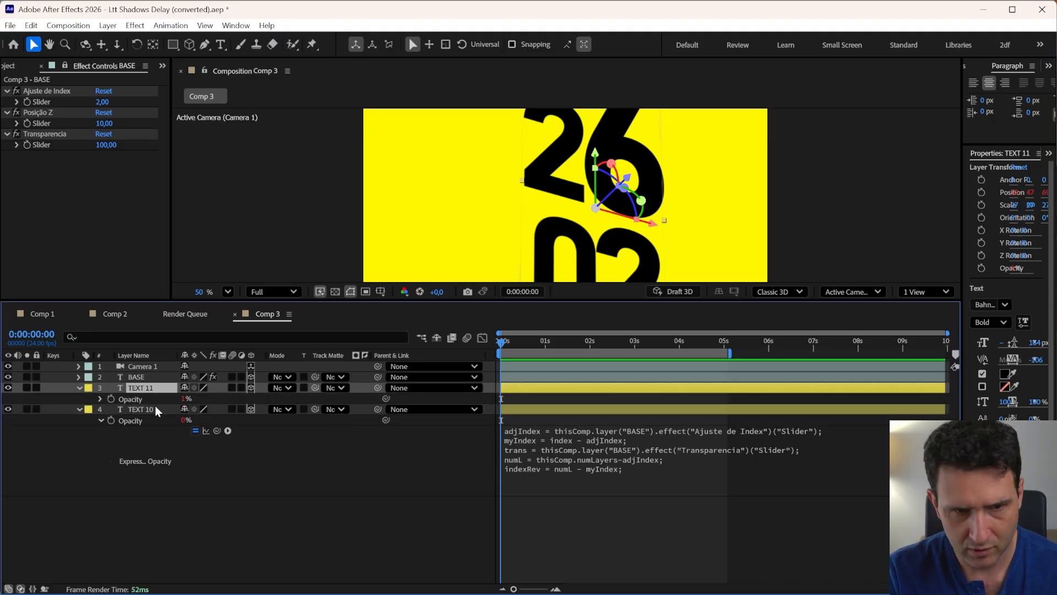
pyautogui.hotkey('ctrl', 'd')
pyautogui.hotkey('ctrl', 'd')
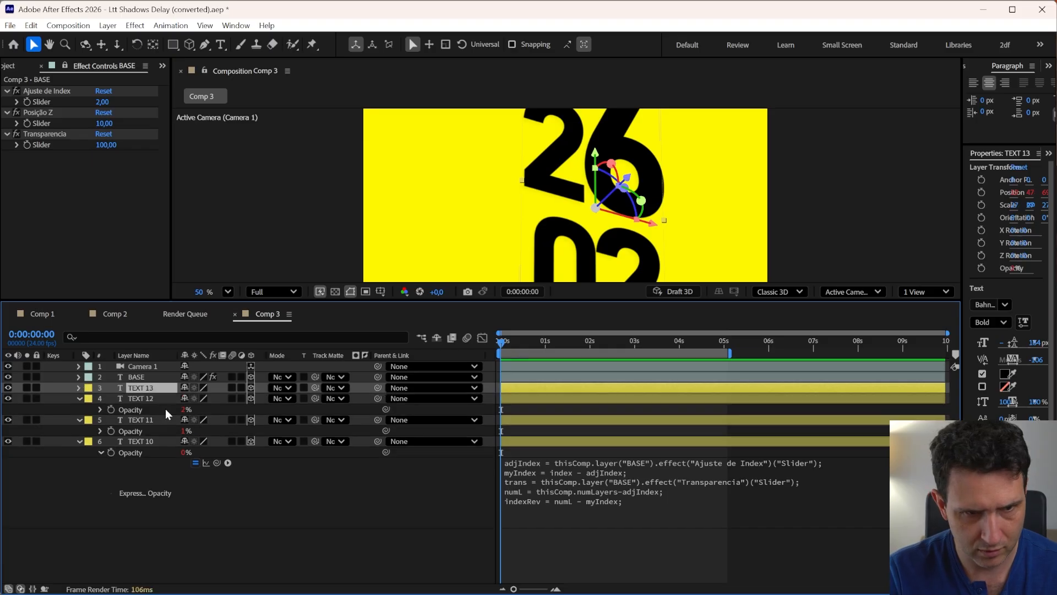
pyautogui.hotkey('ctrl', 'd')
pyautogui.hotkey('ctrl', 'd')
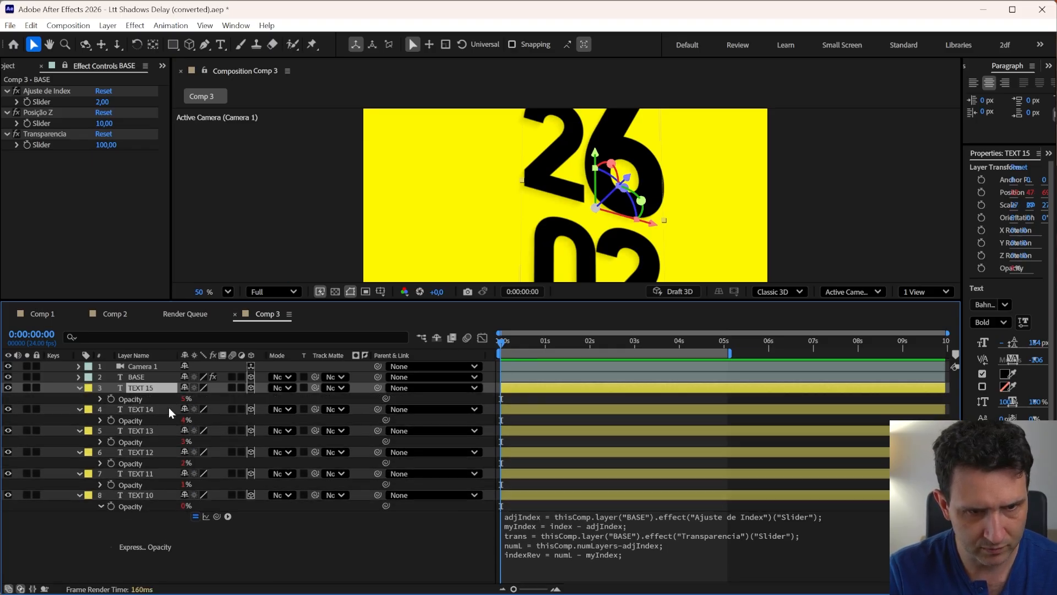
pyautogui.hotkey('ctrl', 'd')
pyautogui.hotkey('ctrl', 'd')
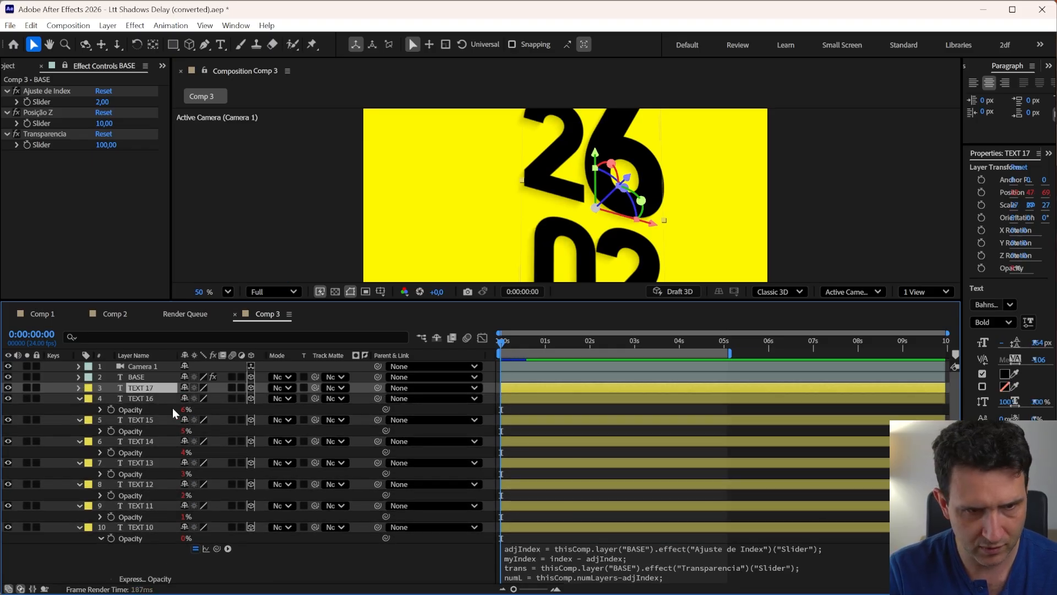
pyautogui.hotkey('ctrl', 'd')
pyautogui.hotkey('ctrl', 'd')
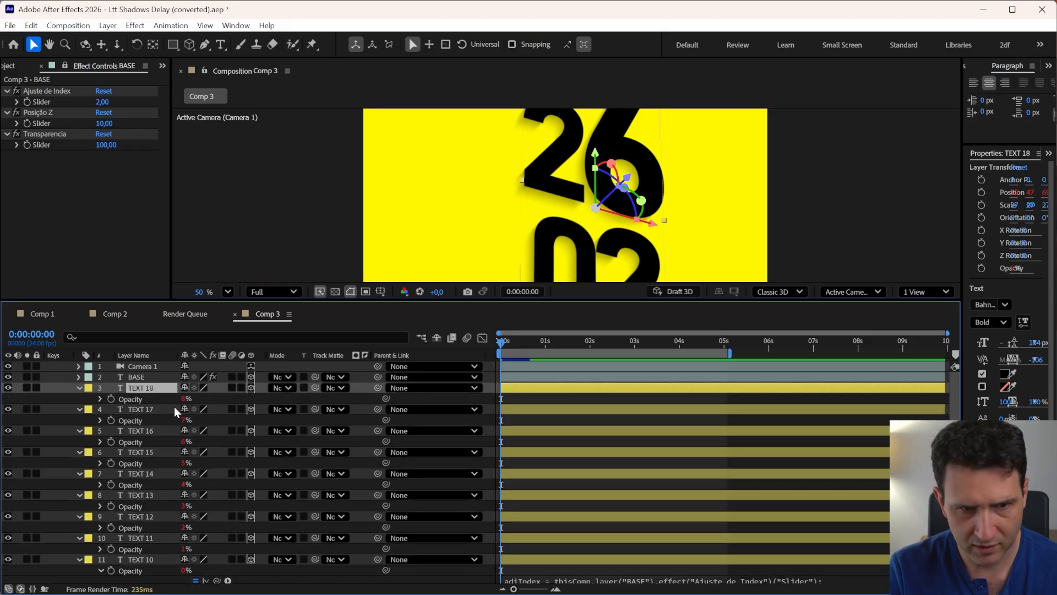
pyautogui.hotkey('ctrl', 'd')
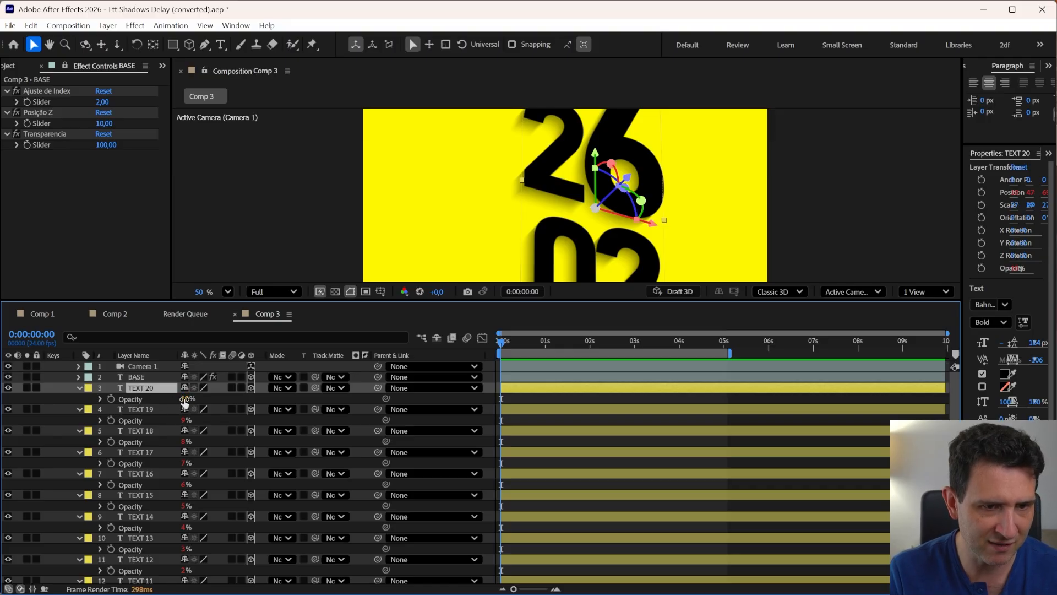
# Step down through the duplicated layers from TEXT 20, checking each layer's opacity in the viewer
pyautogui.hotkey('ctrl', 'Down')
pyautogui.hotkey('ctrl', 'Down')
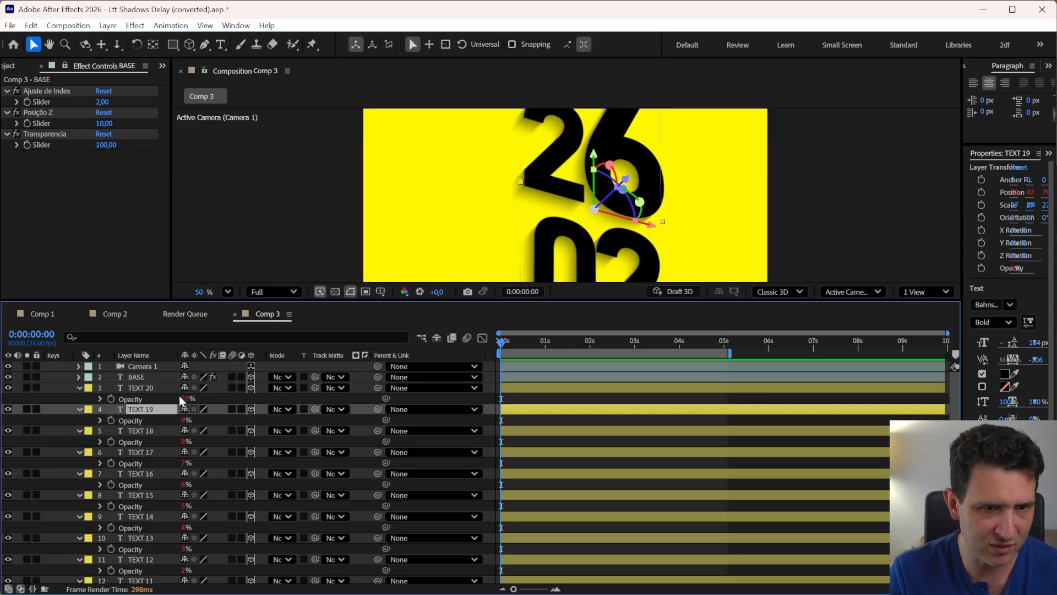
pyautogui.hotkey('ctrl', 'Down')
pyautogui.hotkey('ctrl', 'Down')
pyautogui.scroll(-5, 192, 534)
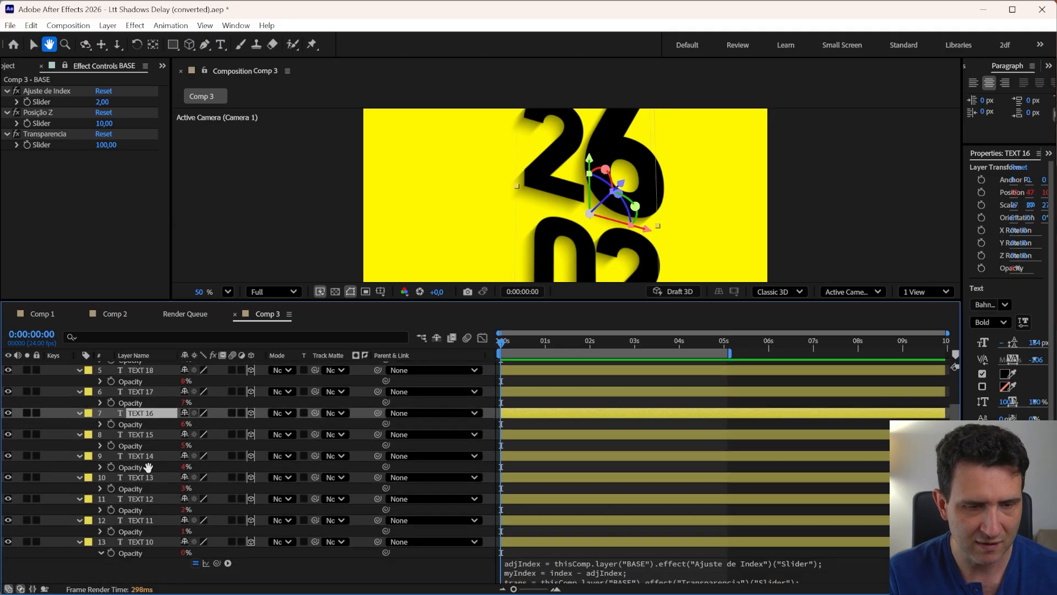
# Delete the duplicated layers TEXT 20 through TEXT 11, keeping only TEXT 10
pyautogui.press('h')
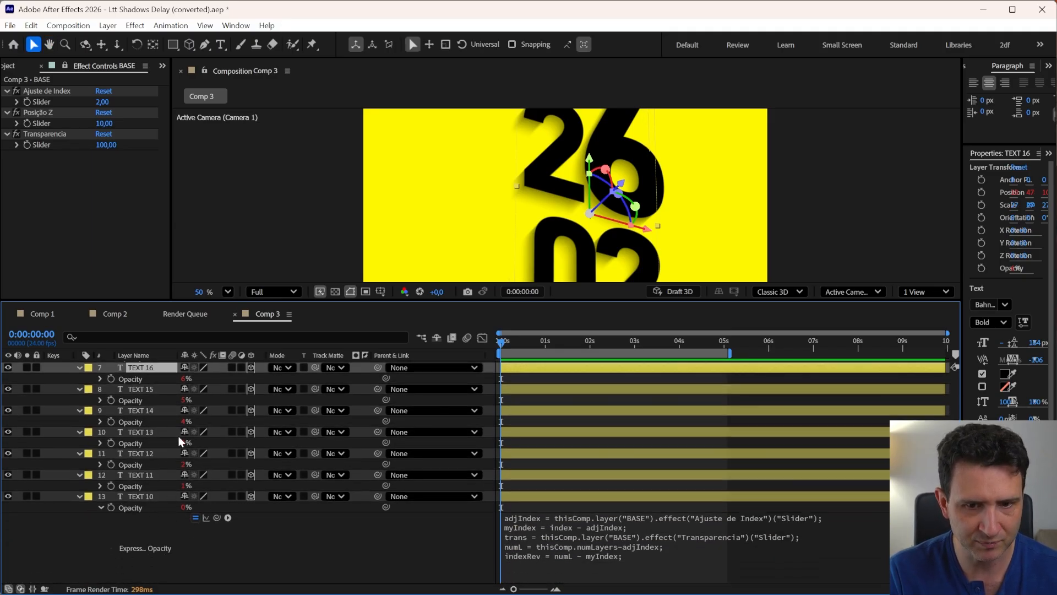
pyautogui.scroll(2, 176, 454)
pyautogui.scroll(4, 176, 455)
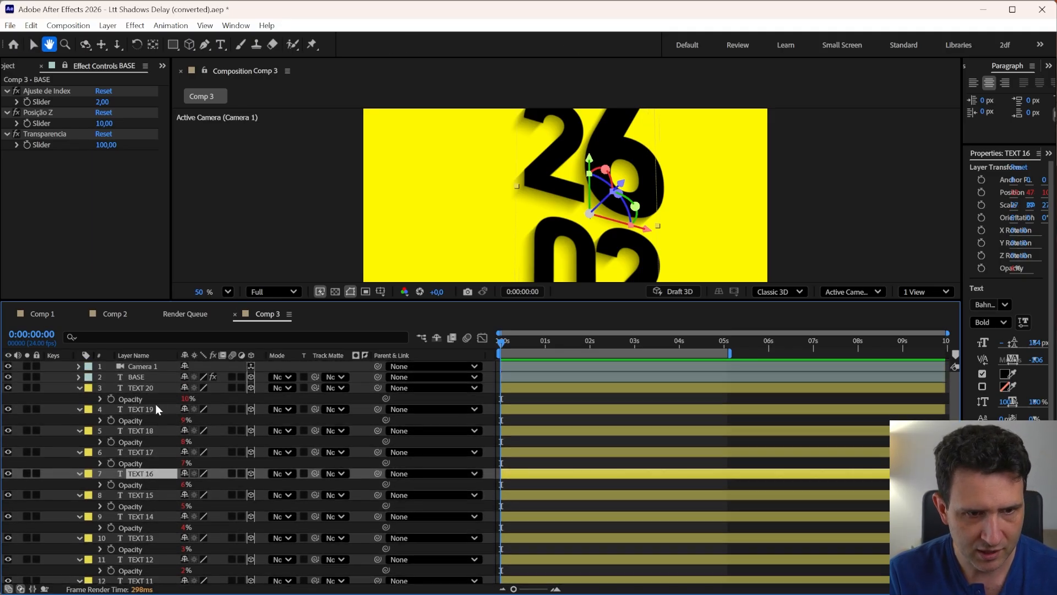
pyautogui.press('v')
pyautogui.click(146, 389)
pyautogui.scroll(-3, 146, 441)
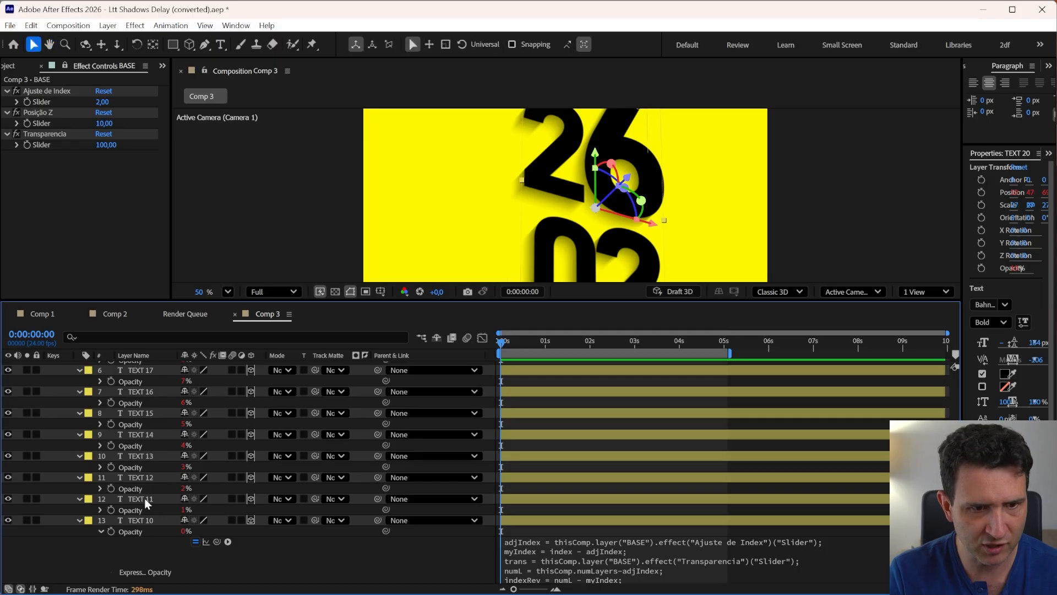
pyautogui.keyDown('shift'); pyautogui.click(143, 498); pyautogui.keyUp('shift')
pyautogui.press('Delete')
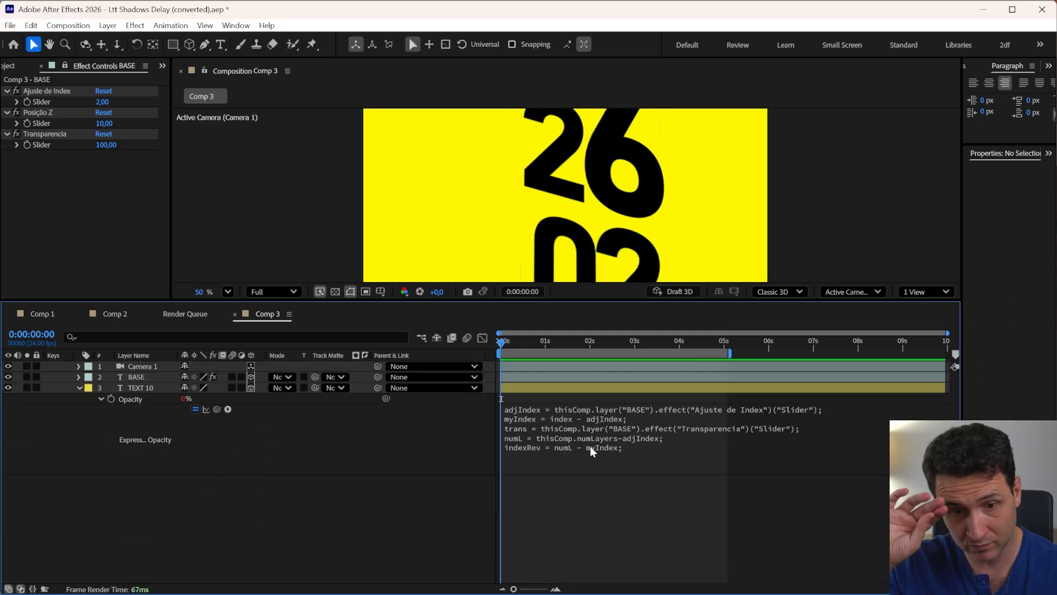
# Add a final line trans/numL*indexRev to TEXT 10's Opacity expression
pyautogui.click(576, 451)
pyautogui.click(607, 450)
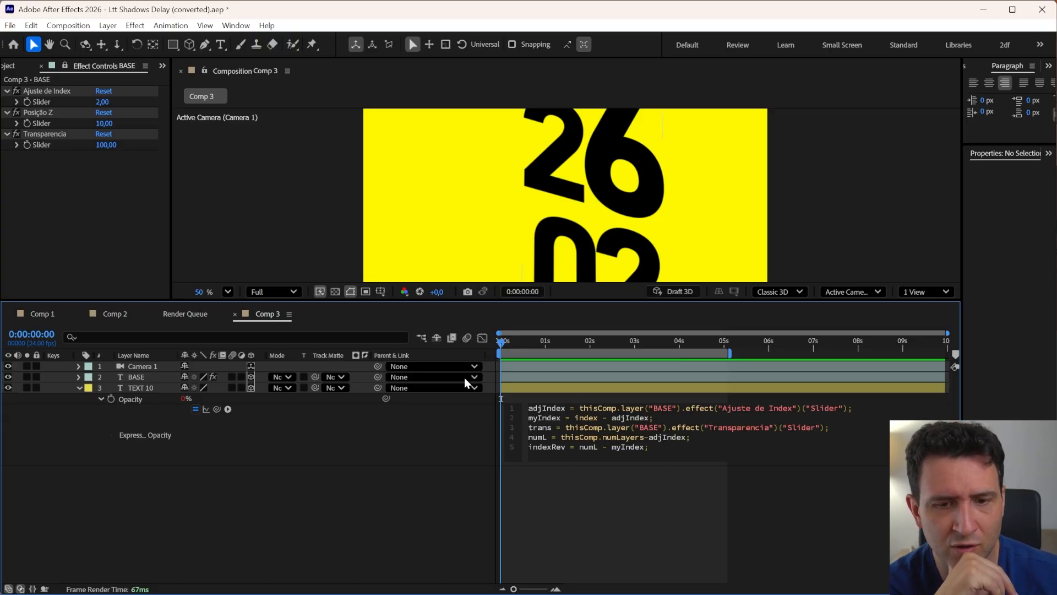
pyautogui.click(137, 386)
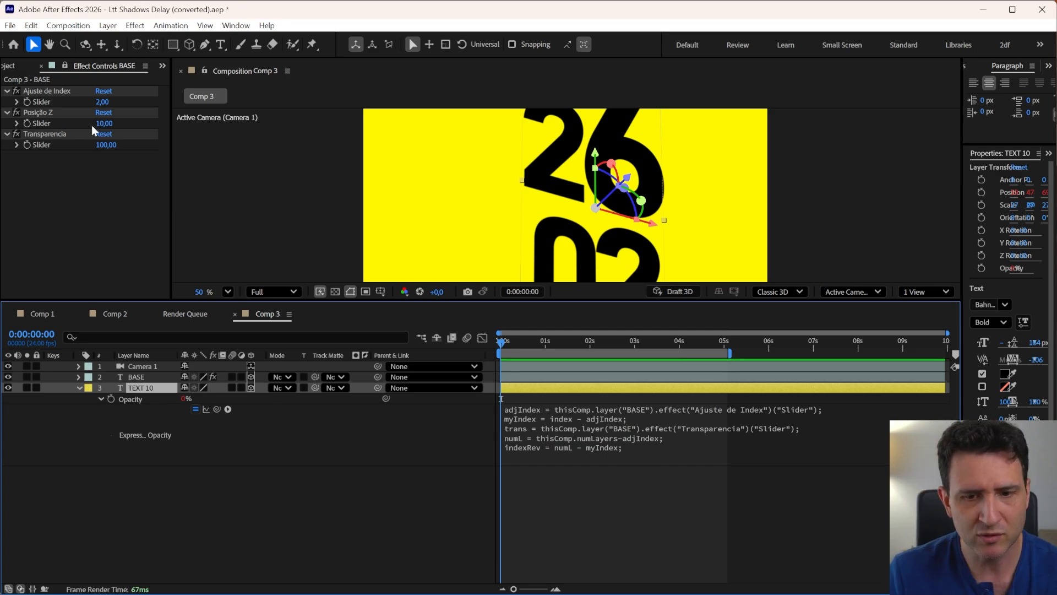
pyautogui.click(639, 453)
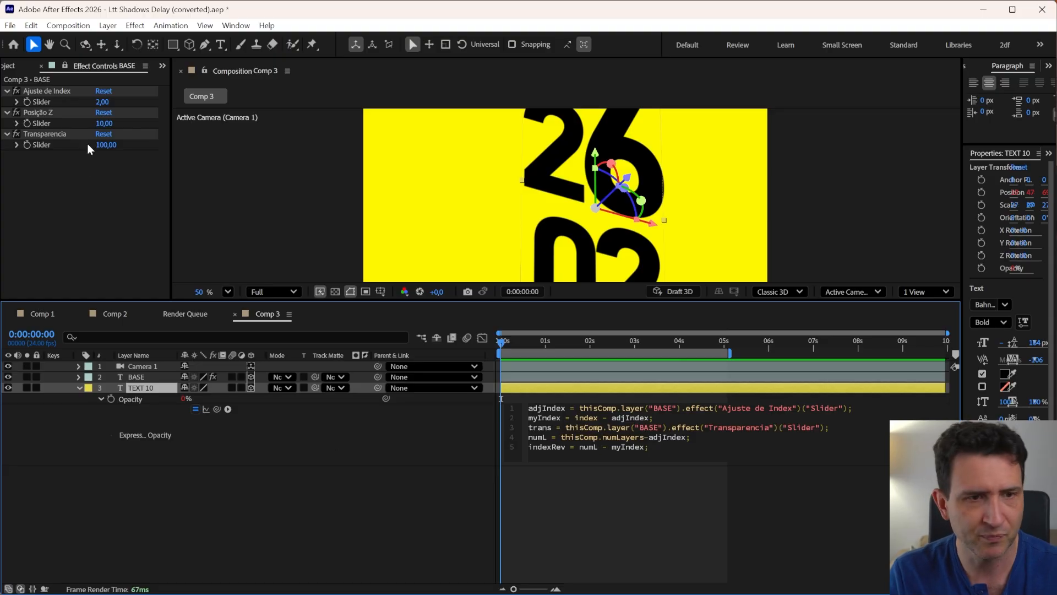
pyautogui.click(46, 134)
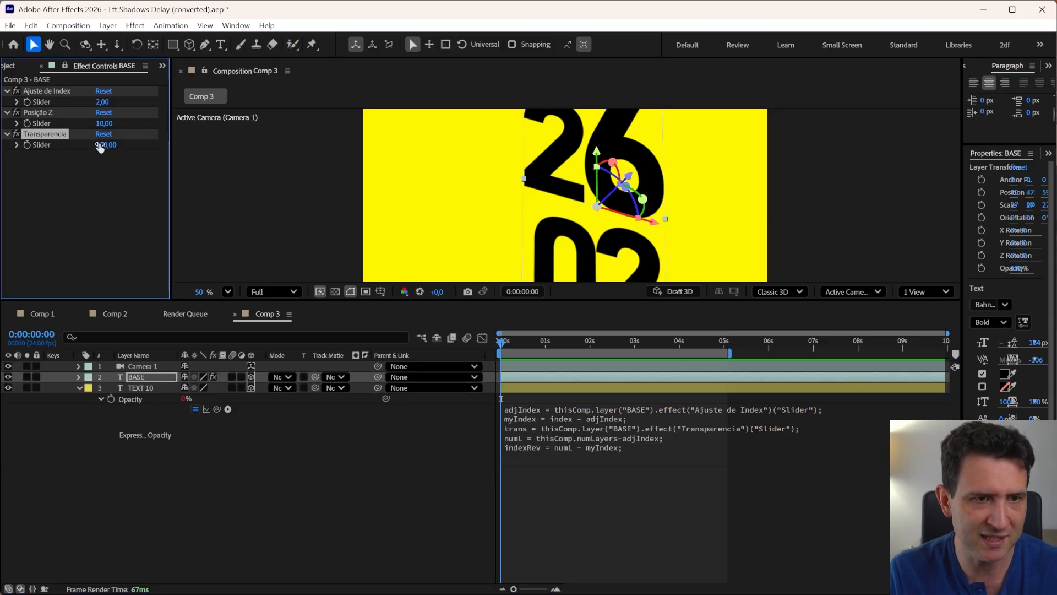
pyautogui.click(600, 447)
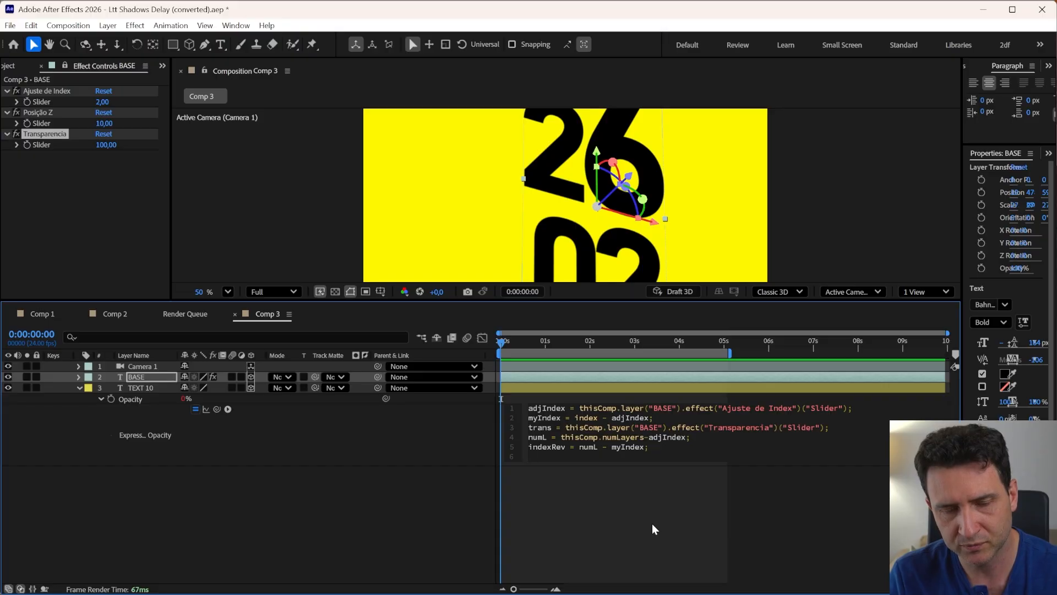
pyautogui.press('Return')
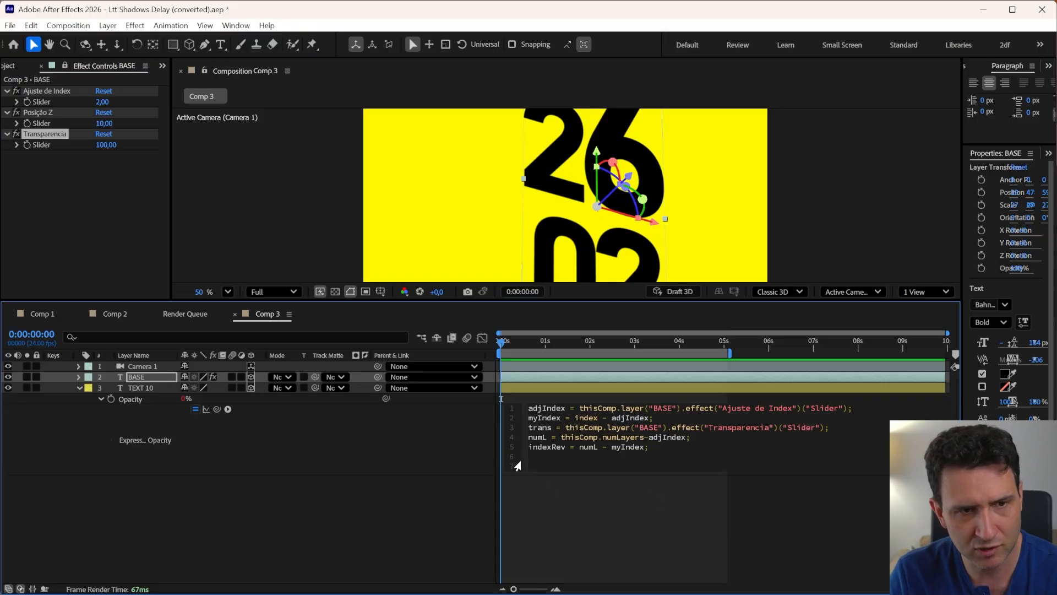
pyautogui.write('trans')
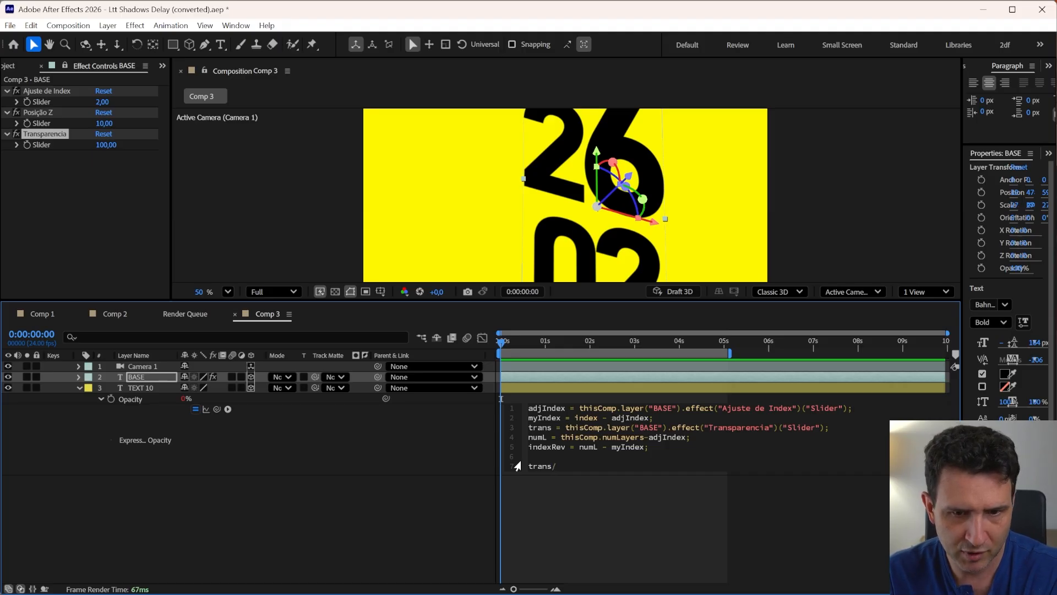
pyautogui.write('/n')
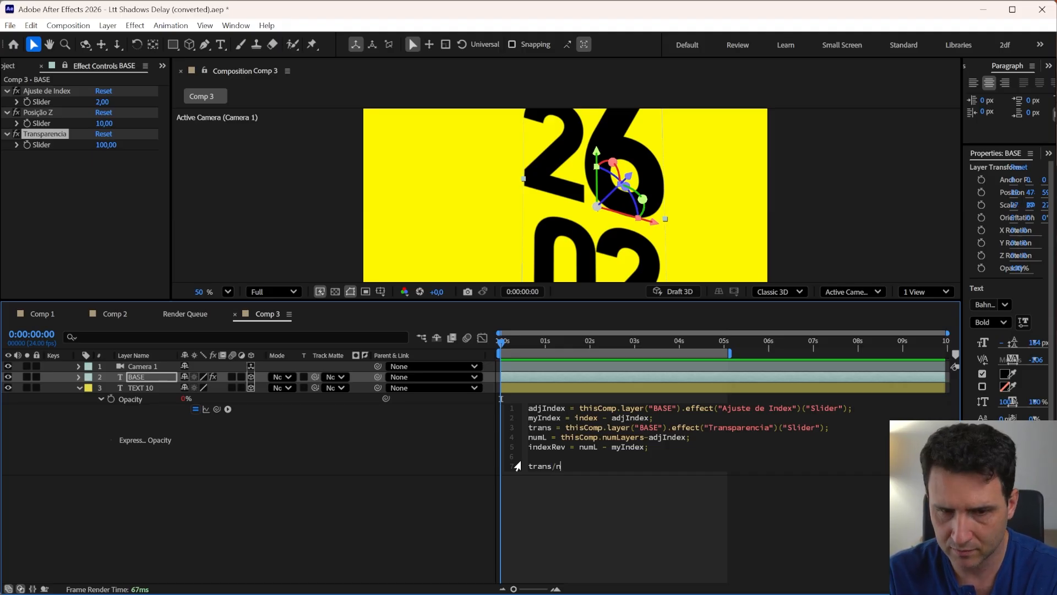
pyautogui.write('um')
pyautogui.press('Down')
pyautogui.press('Down')
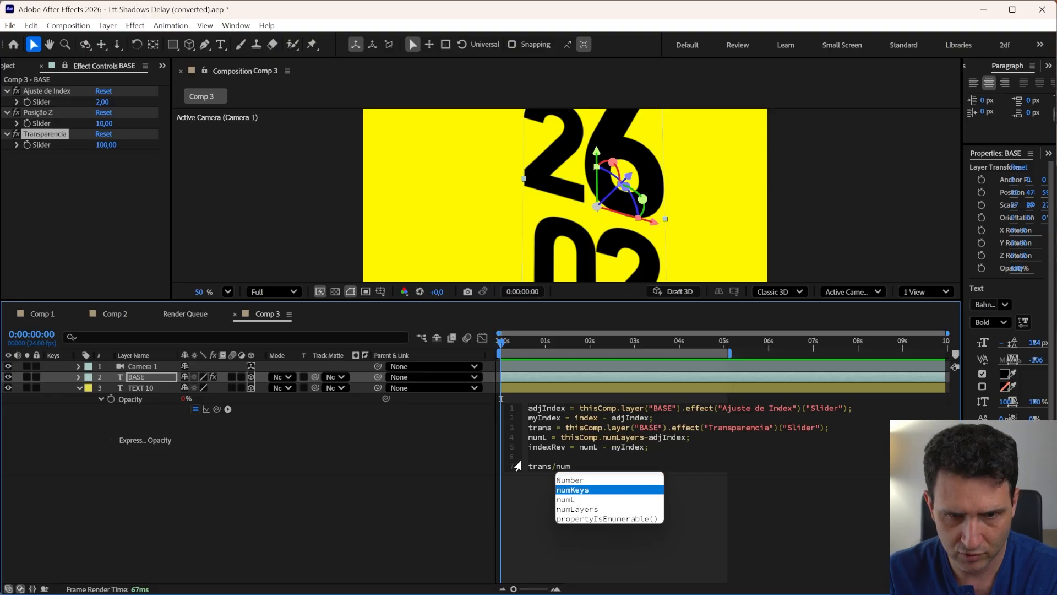
pyautogui.press('Return')
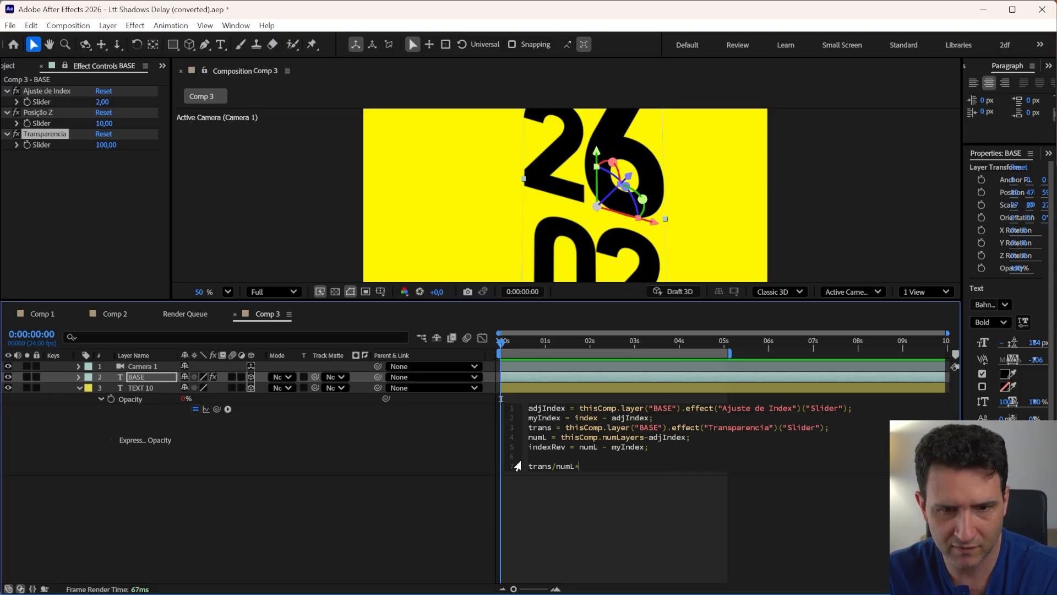
pyautogui.write('*indexRev')
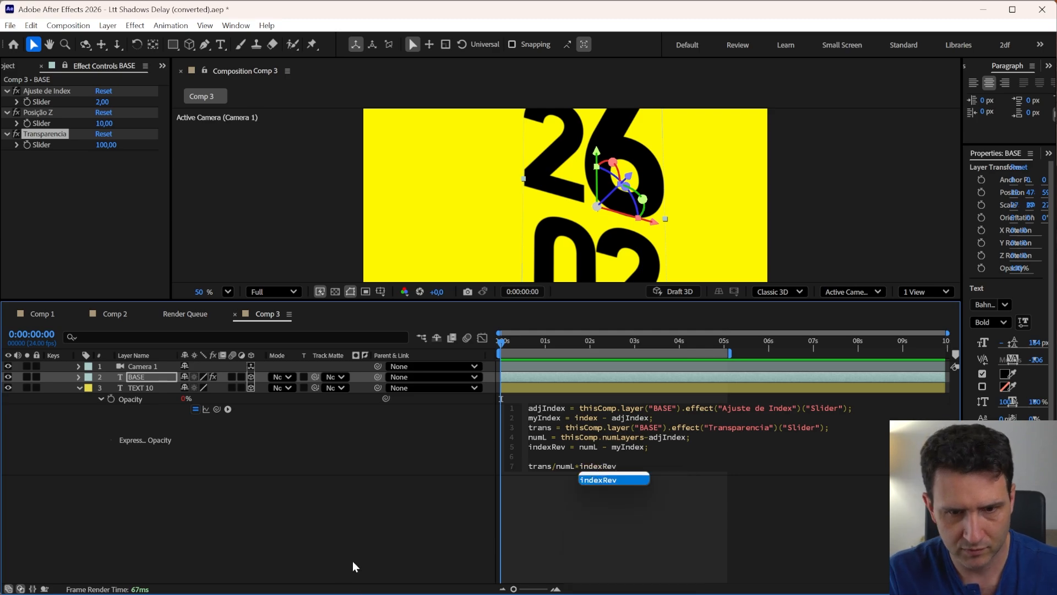
pyautogui.click(477, 493)
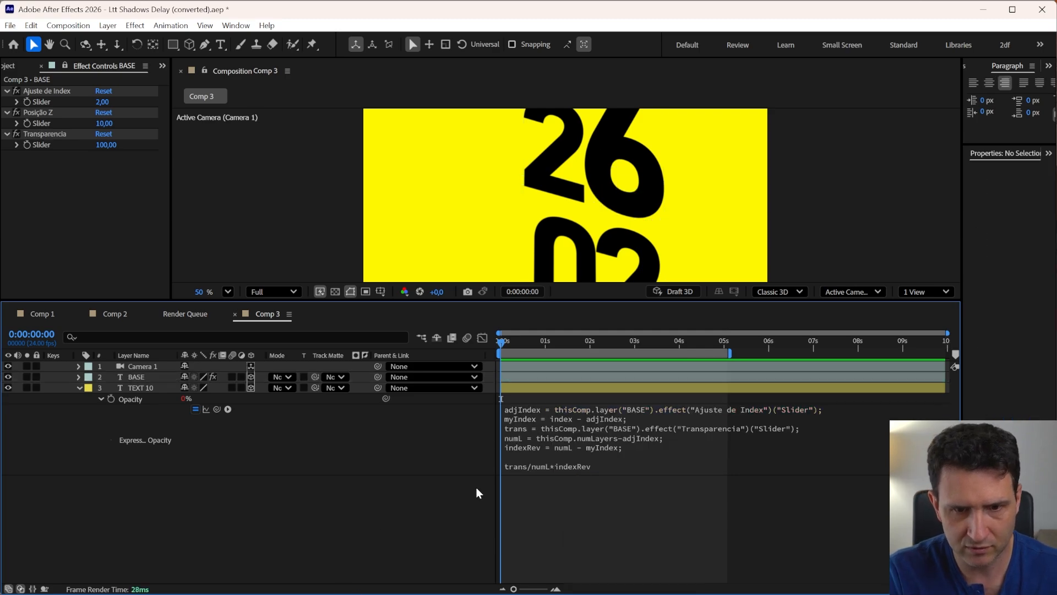
# Duplicate TEXT 10 repeatedly until layers TEXT 11 through TEXT 22 exist
pyautogui.click(530, 394)
pyautogui.hotkey('ctrl', 'd')
pyautogui.hotkey('ctrl', 'd')
pyautogui.hotkey('ctrl', 'd')
pyautogui.hotkey('ctrl', 'd')
pyautogui.hotkey('ctrl', 'd')
pyautogui.hotkey('ctrl', 'd')
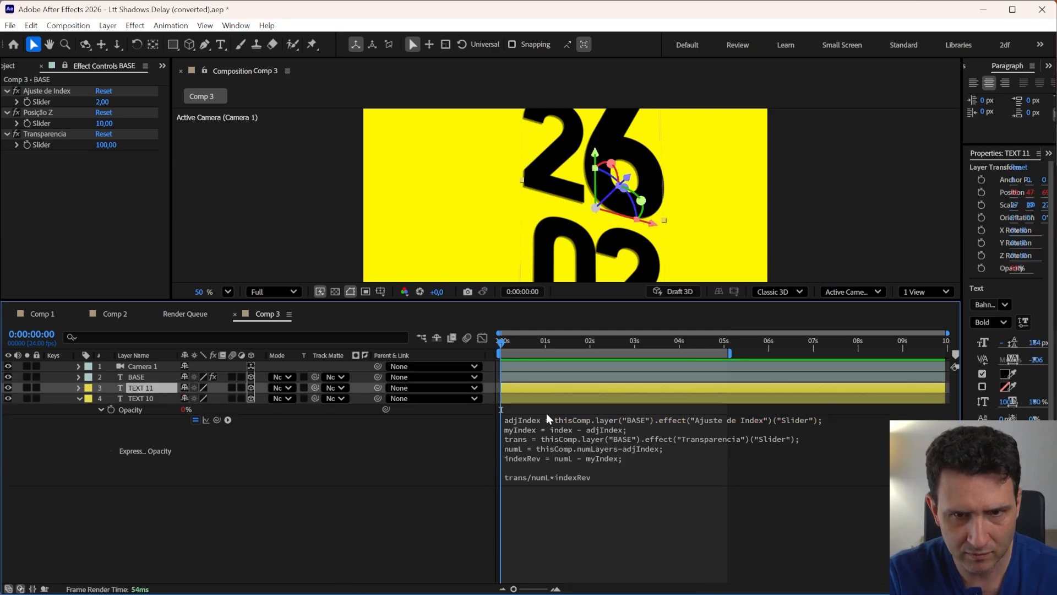
pyautogui.hotkey('ctrl', 'd')
pyautogui.hotkey('ctrl', 'd')
pyautogui.hotkey('ctrl', 'd')
pyautogui.hotkey('ctrl', 'd')
pyautogui.hotkey('ctrl', 'd')
pyautogui.hotkey('ctrl', 'd')
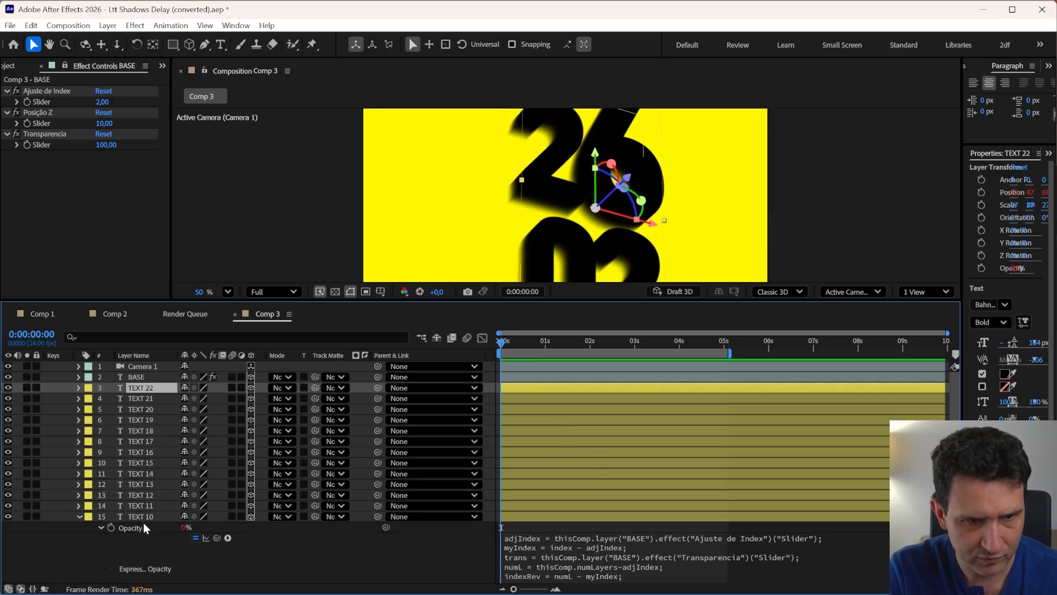
# Select all TEXT layers from TEXT 10 to TEXT 22 and show their Opacity to compare the values
pyautogui.click(144, 517)
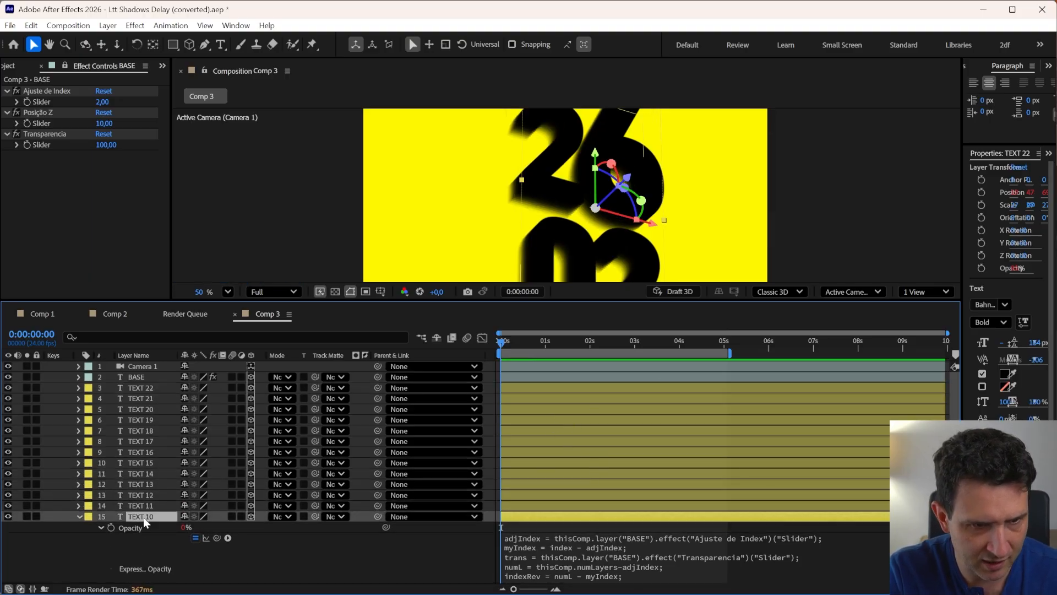
pyautogui.click(80, 516)
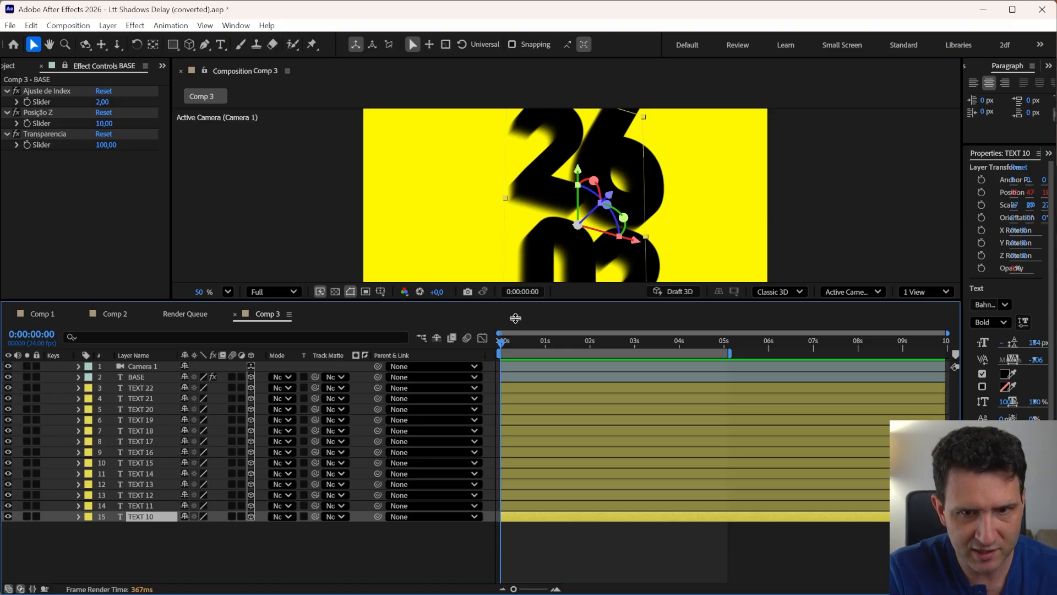
pyautogui.keyDown('shift'); pyautogui.click(139, 389); pyautogui.keyUp('shift')
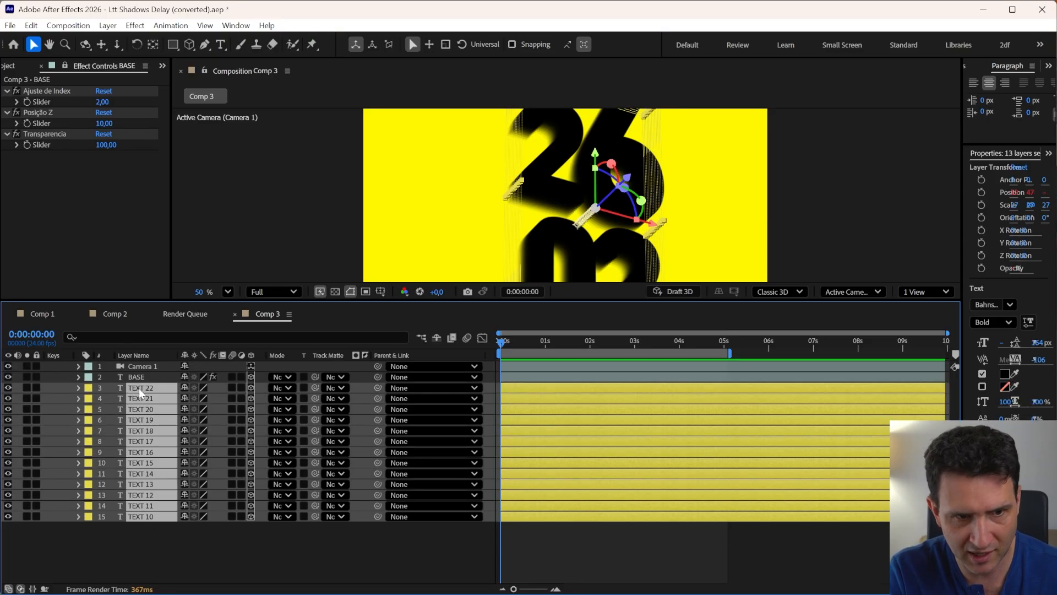
pyautogui.press('t')
pyautogui.scroll(-3, 143, 418)
pyautogui.scroll(3, 151, 418)
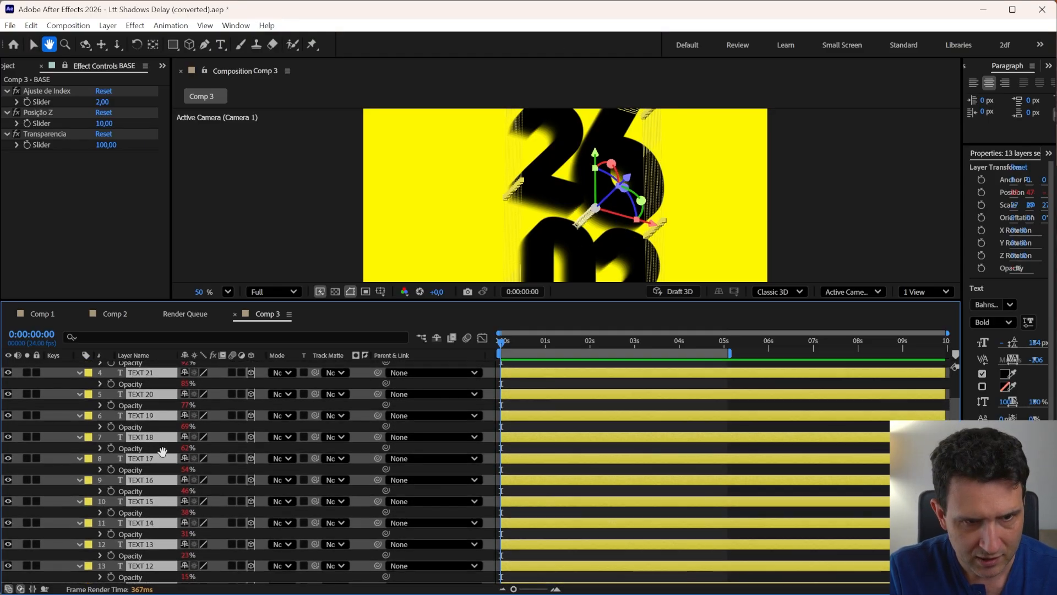
pyautogui.press('v')
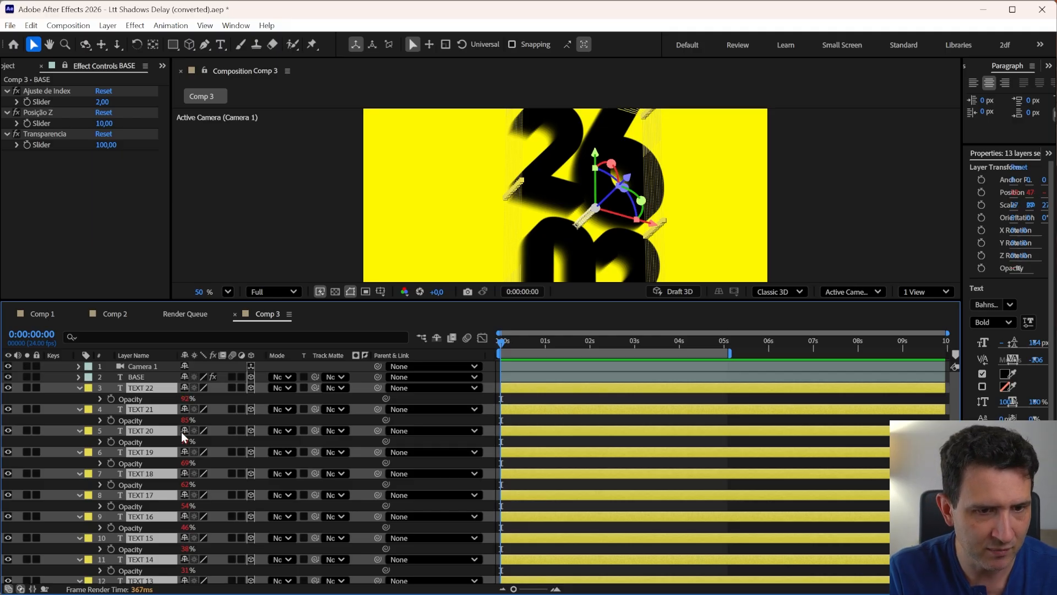
pyautogui.press('space')
pyautogui.moveTo(166, 520)
pyautogui.mouseDown()
pyautogui.moveTo(170, 507)
pyautogui.moveTo(185, 523)
pyautogui.mouseUp()
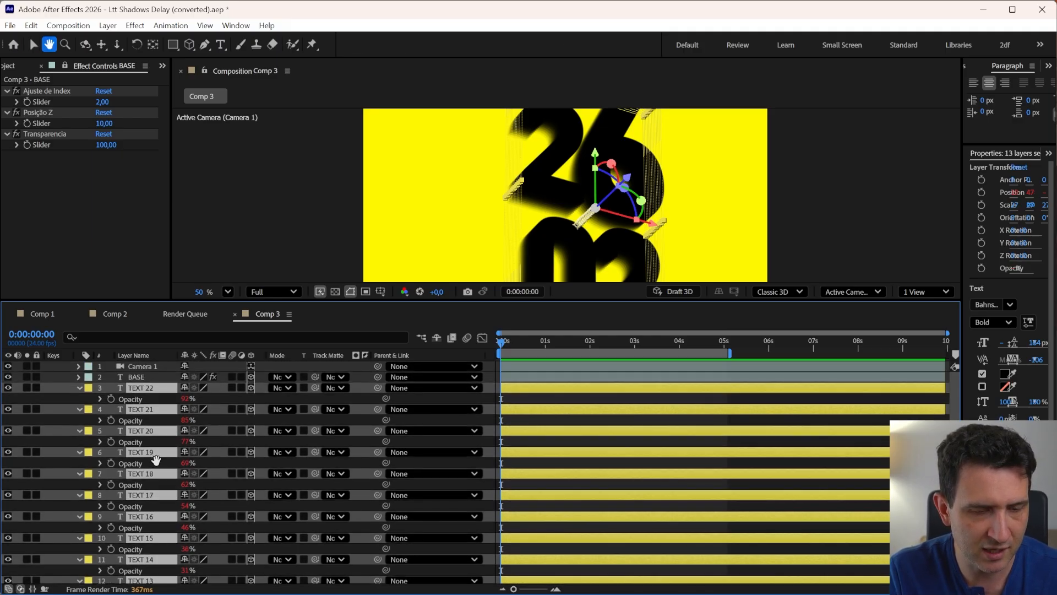
pyautogui.scroll(-5, 160, 462)
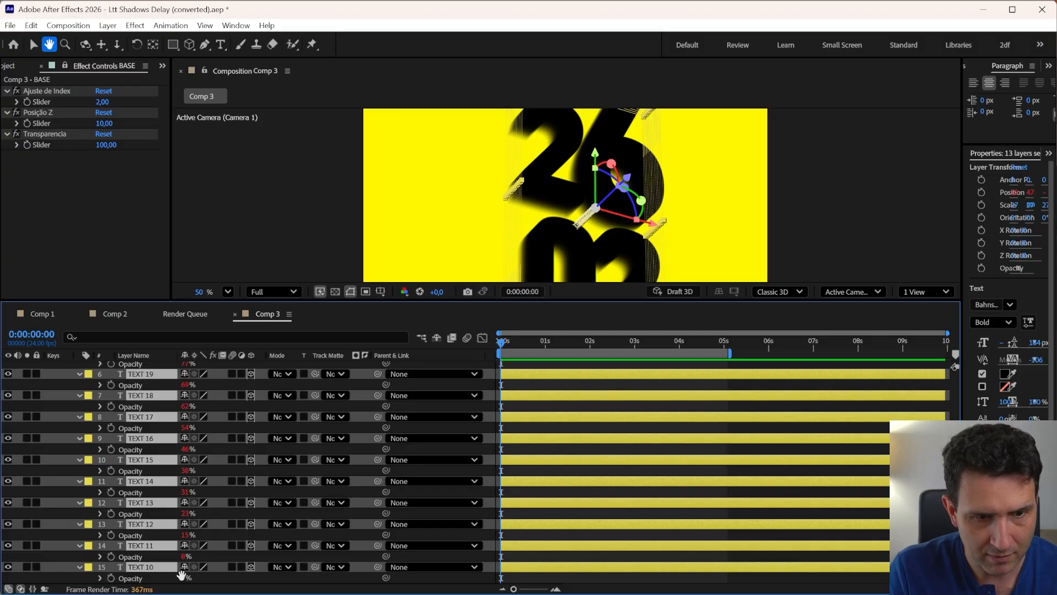
pyautogui.scroll(2, 197, 445)
pyautogui.scroll(3, 197, 445)
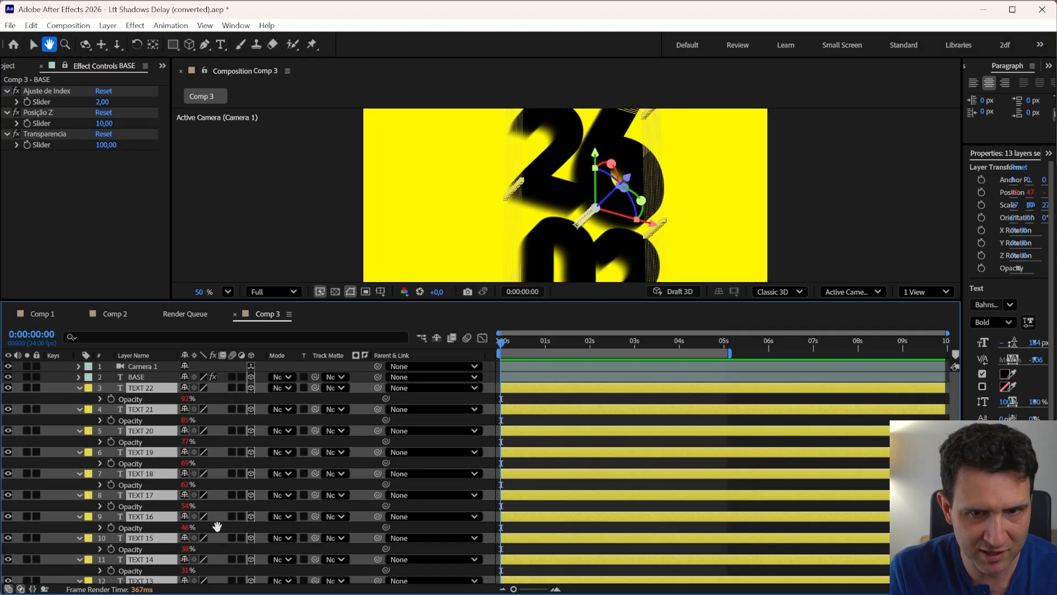
# Select the BASE layer and hide the layer controls in the viewer
pyautogui.press('v')
pyautogui.click(136, 375)
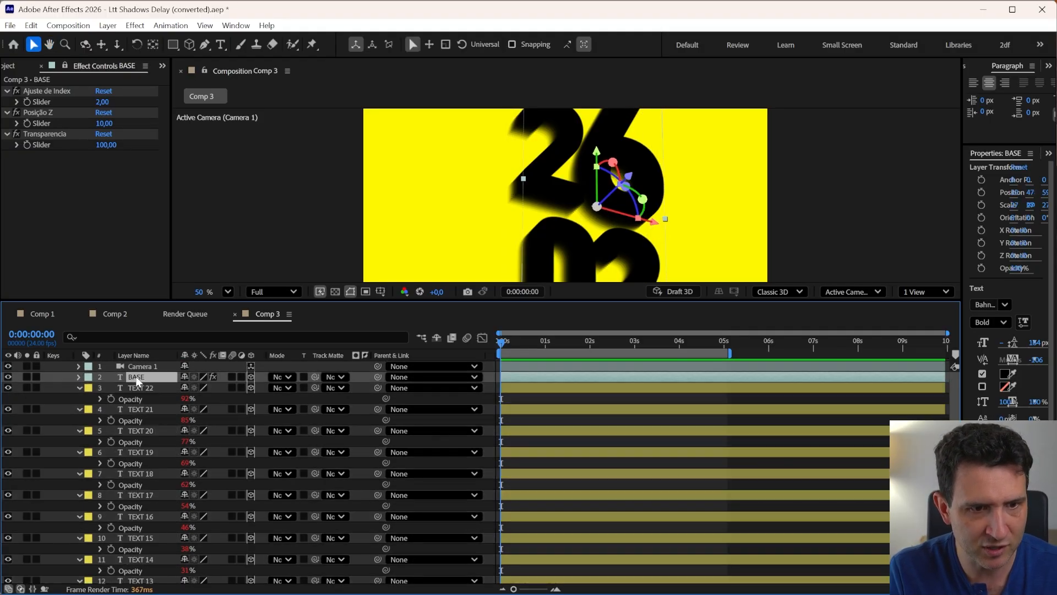
pyautogui.click(103, 146)
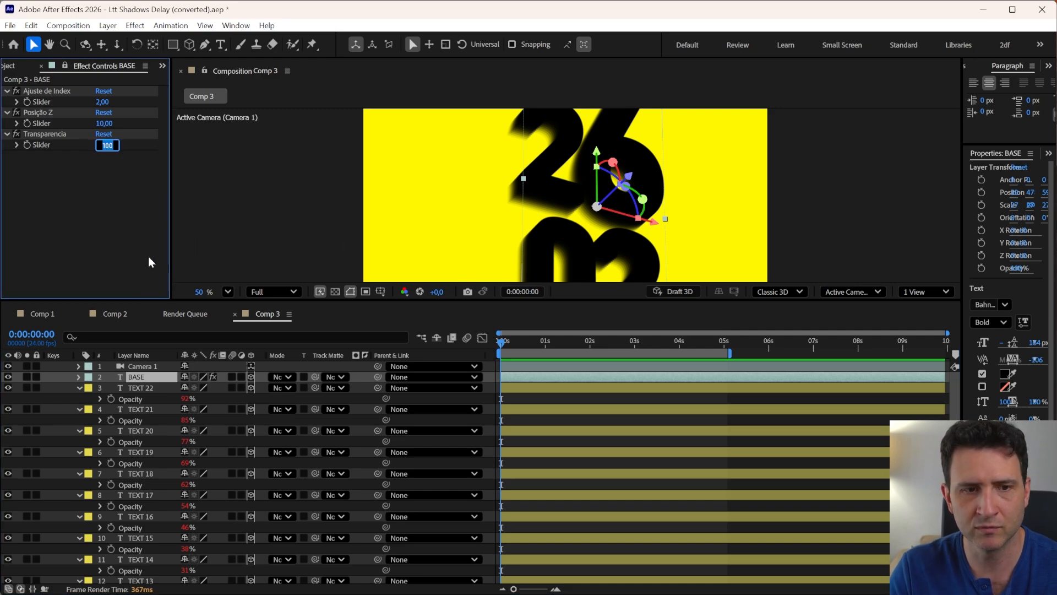
pyautogui.click(145, 376)
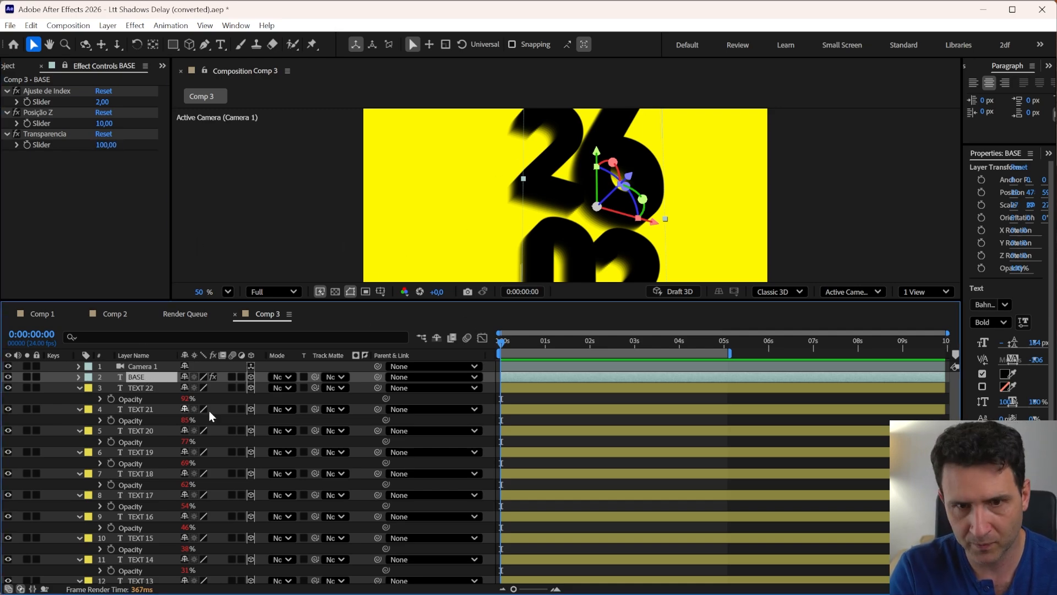
pyautogui.hotkey('ctrl', 'shift', 'h')
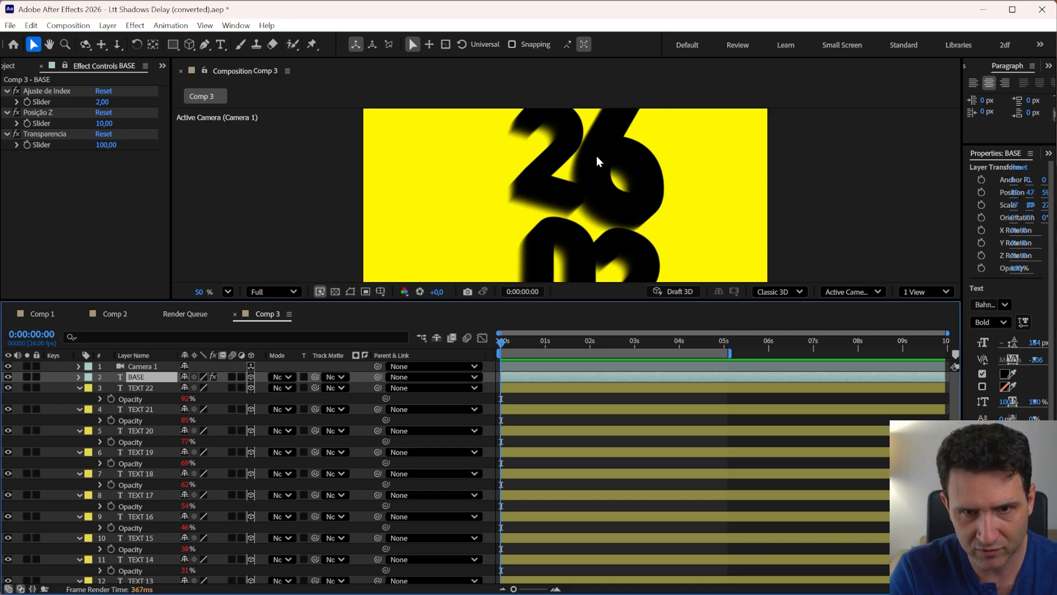
# Set BASE's Transparencia slider to 50, then scrub it down to about 38
pyautogui.click(107, 145)
pyautogui.write('50')
pyautogui.press('Return')
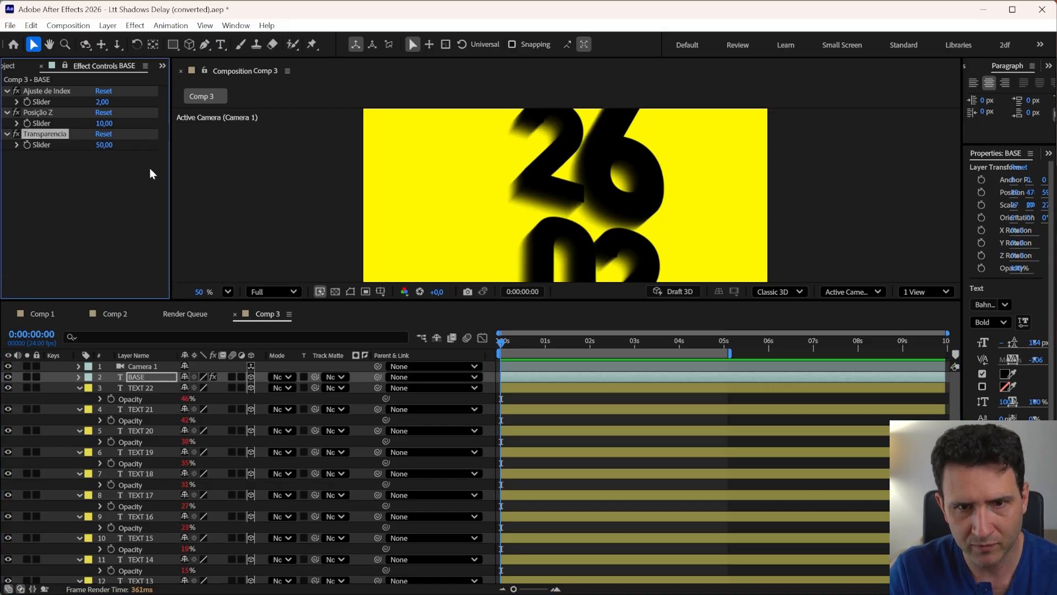
pyautogui.moveTo(102, 149); pyautogui.dragTo(100, 150)
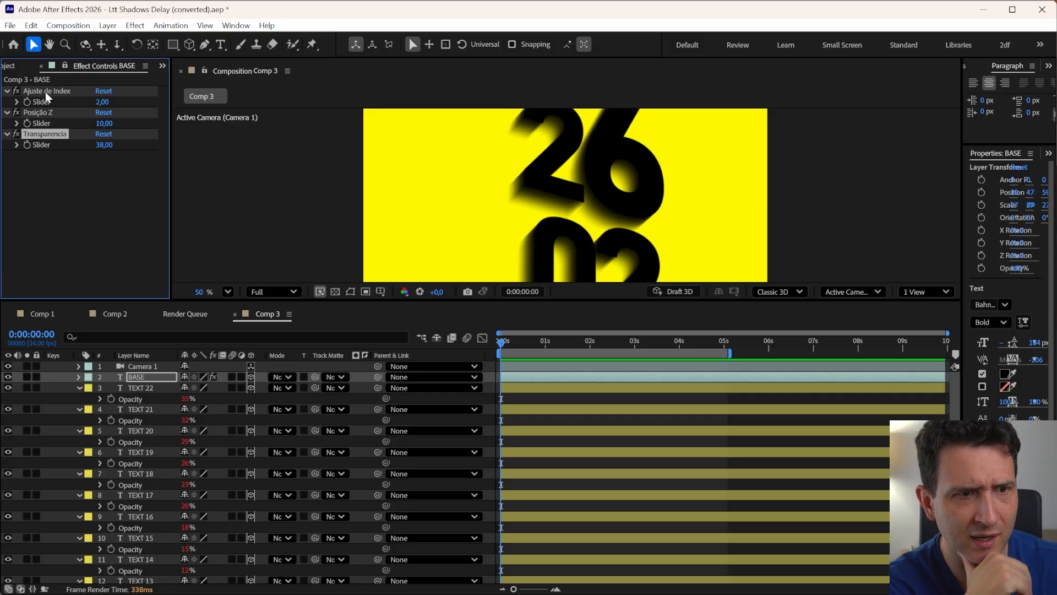
# Set BASE's Posição Z slider to 20, then scrub it up to about 29
pyautogui.click(104, 123)
pyautogui.write('20')
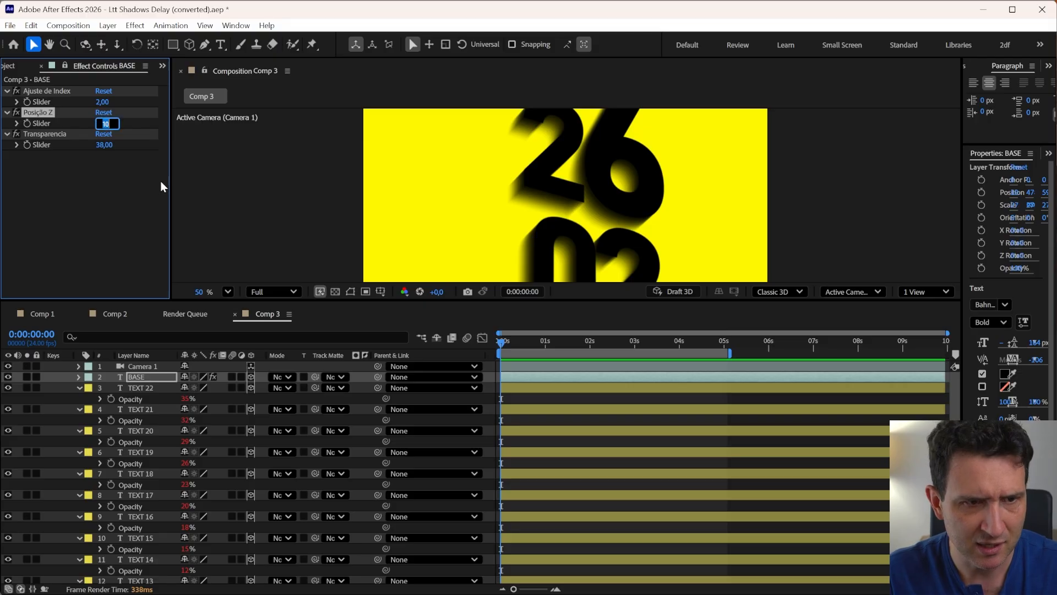
pyautogui.press('Return')
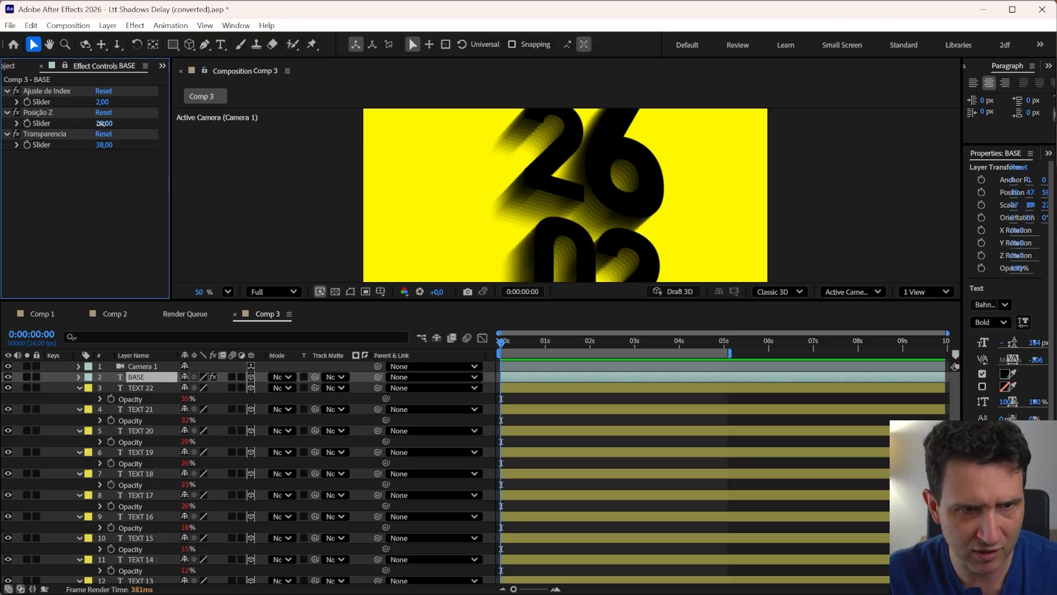
pyautogui.moveTo(104, 123); pyautogui.dragTo(109, 124)
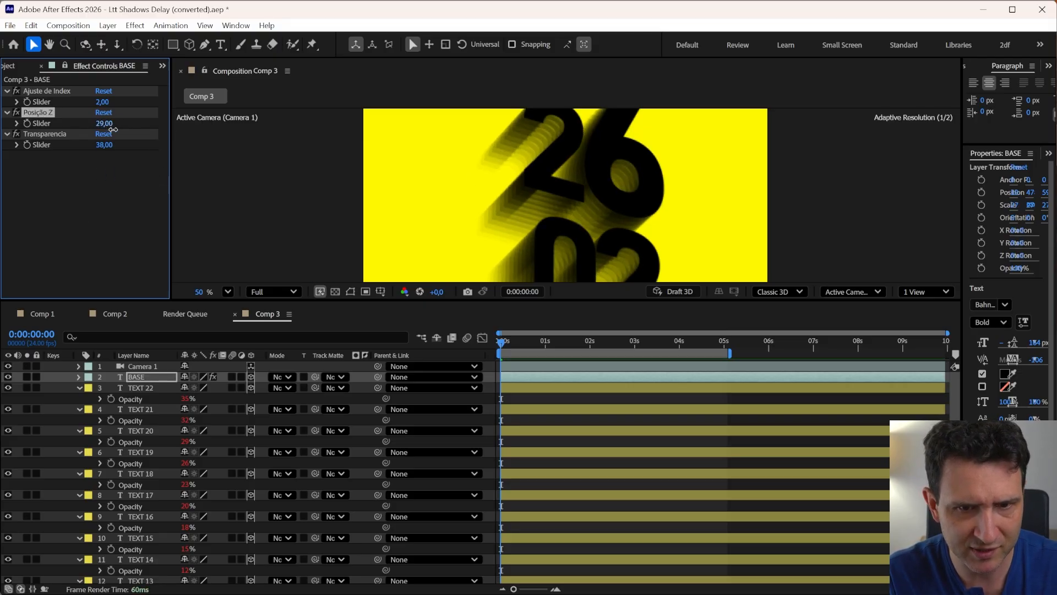
# Undo the last slider change and set BASE's Posição Z slider to 10
pyautogui.hotkey('ctrl', 'z')
pyautogui.click(100, 124)
pyautogui.write('10')
pyautogui.press('Return')
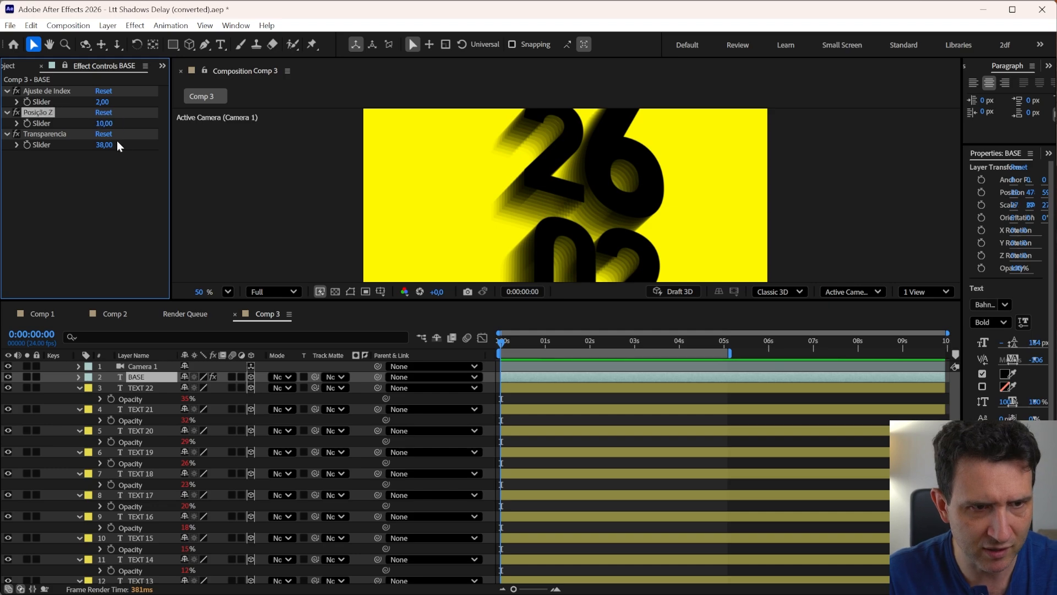
# Show BASE's Position, select all TEXT layers from TEXT 22 to TEXT 10, and parent them to BASE
pyautogui.click(522, 348)
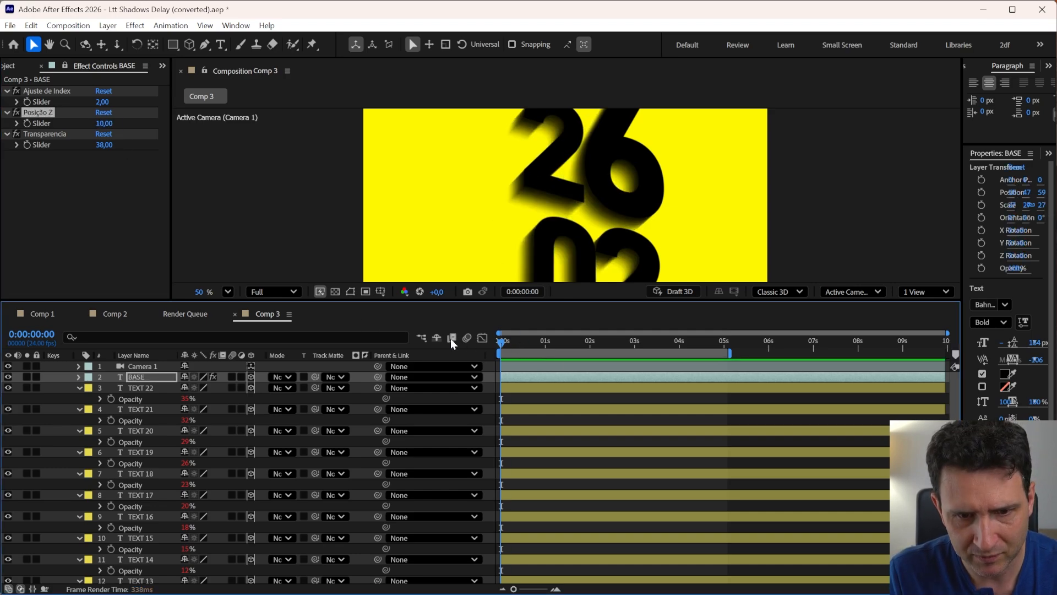
pyautogui.press('p')
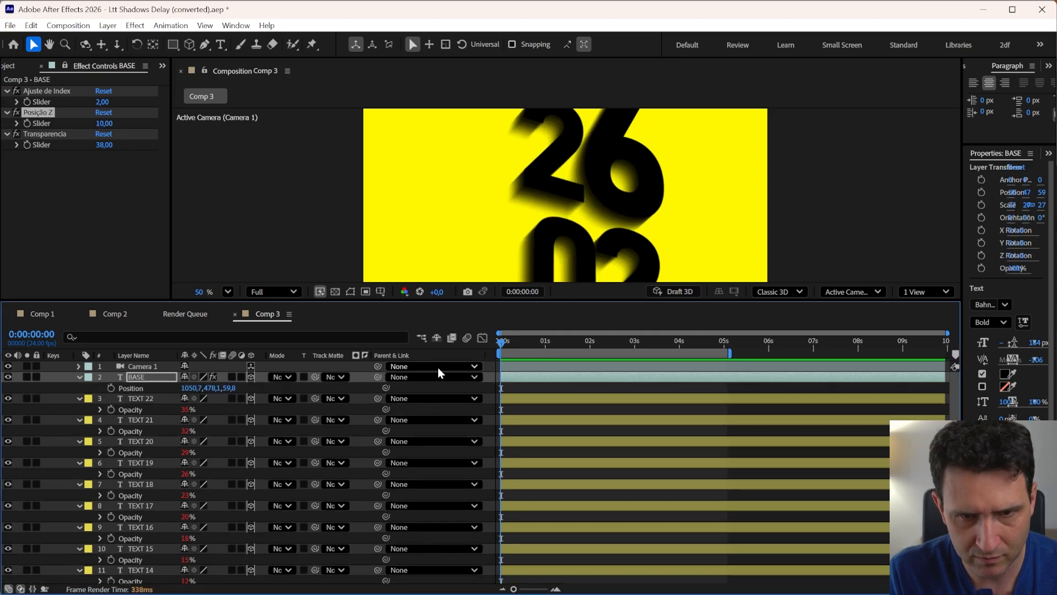
pyautogui.hotkey('shift', 'pagedown')
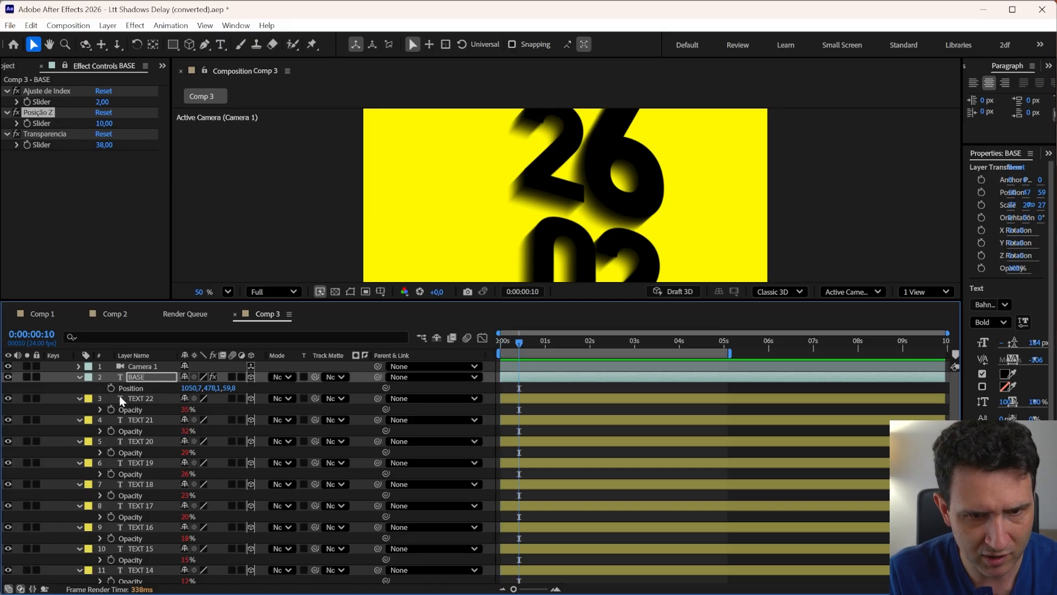
pyautogui.hotkey('shift', 'pageup')
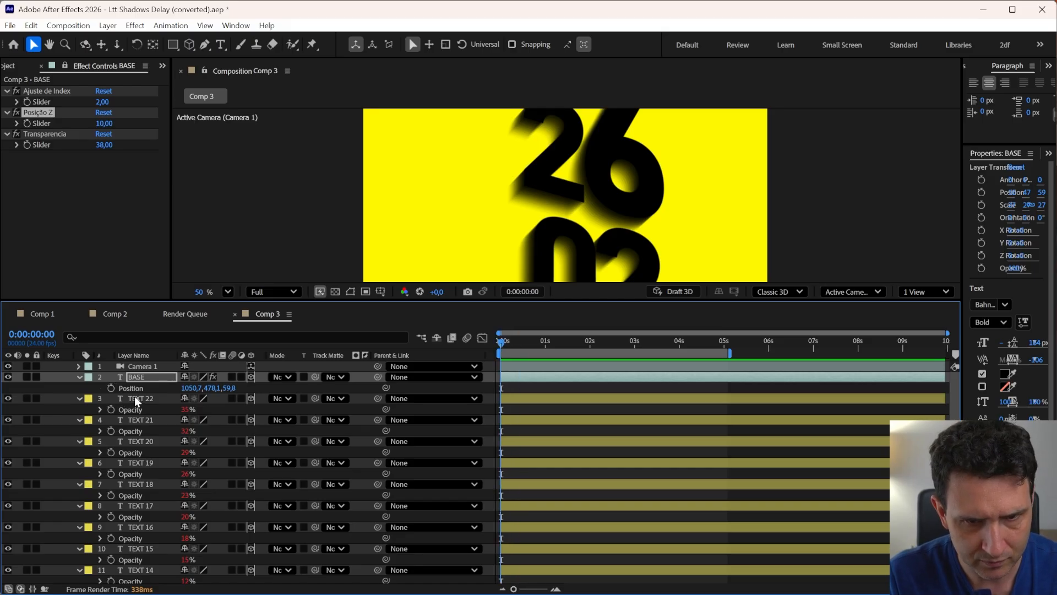
pyautogui.hotkey('shift', 'pagedown')
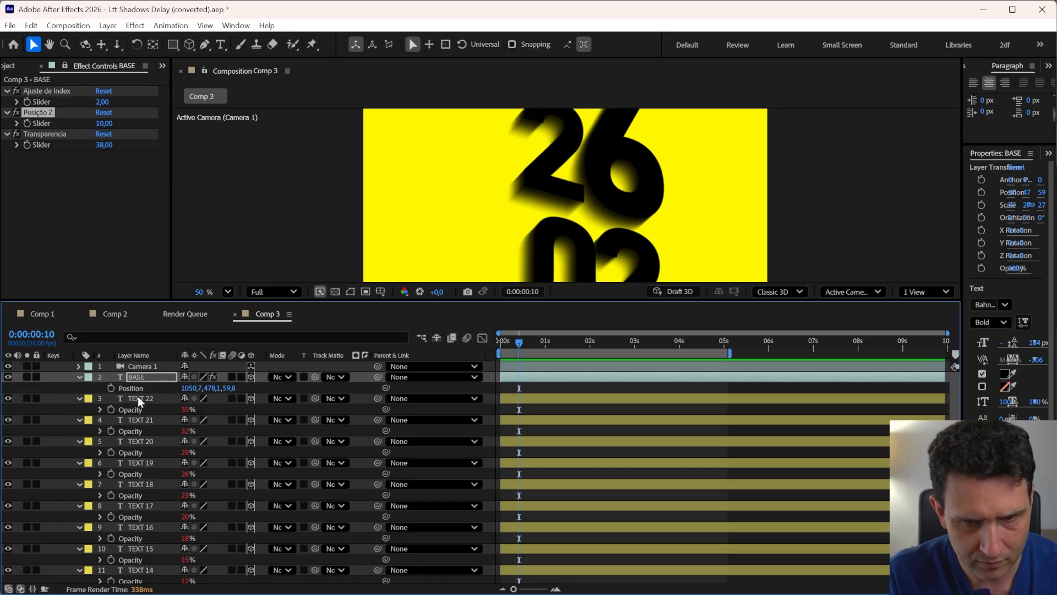
pyautogui.hotkey('shift', 'pageup')
pyautogui.click(152, 402)
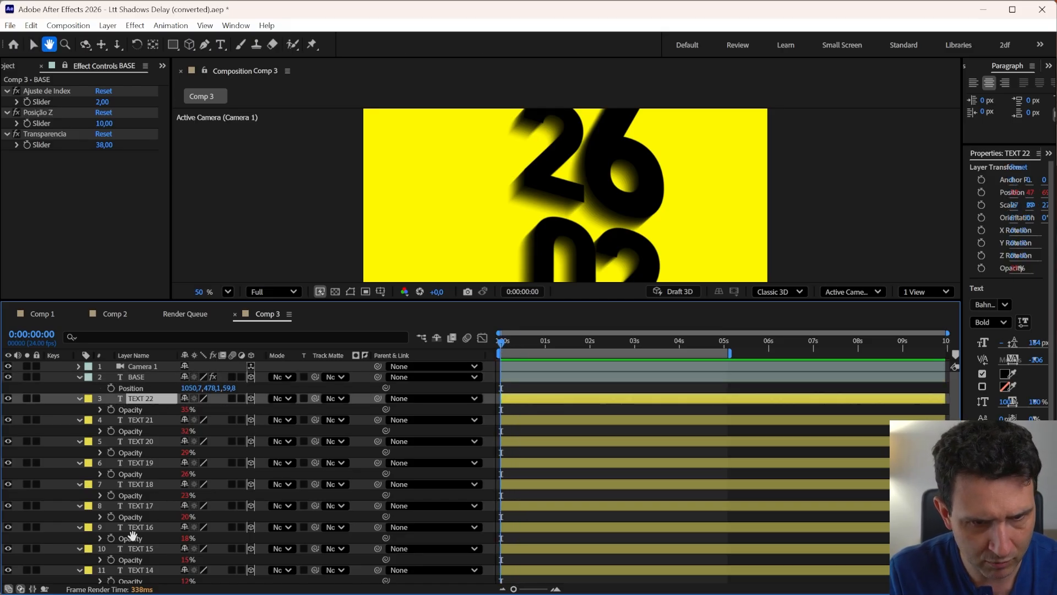
pyautogui.scroll(-3, 134, 537)
pyautogui.keyDown('shift'); pyautogui.click(139, 566); pyautogui.keyUp('shift')
pyautogui.scroll(4, 139, 567)
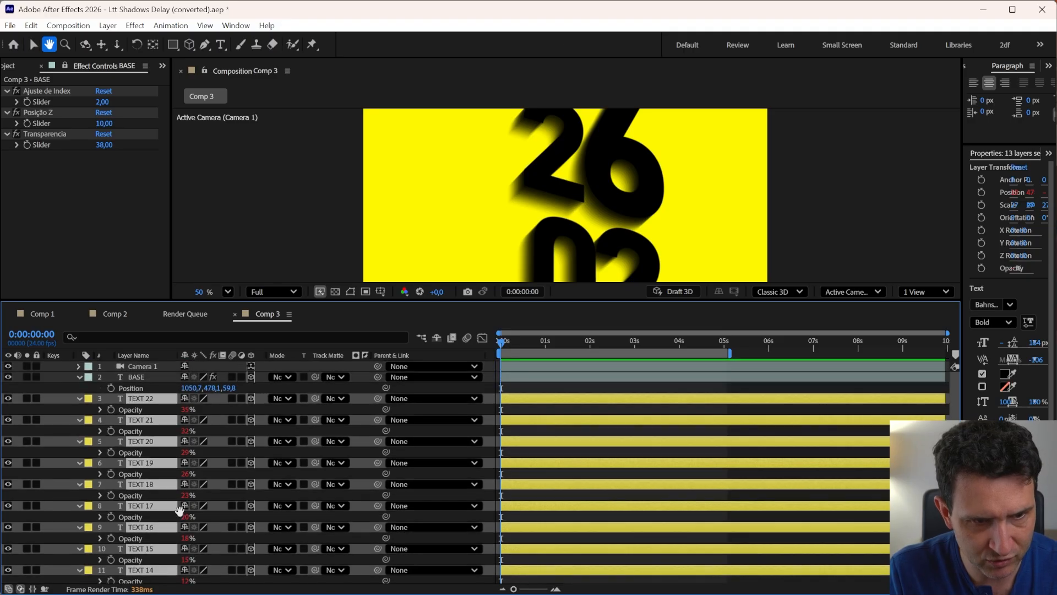
pyautogui.moveTo(374, 399); pyautogui.dragTo(130, 376)
# Keyframe BASE's Position at frame 10, then push its Z to about -215 at 0:00:01:06
pyautogui.click(131, 377)
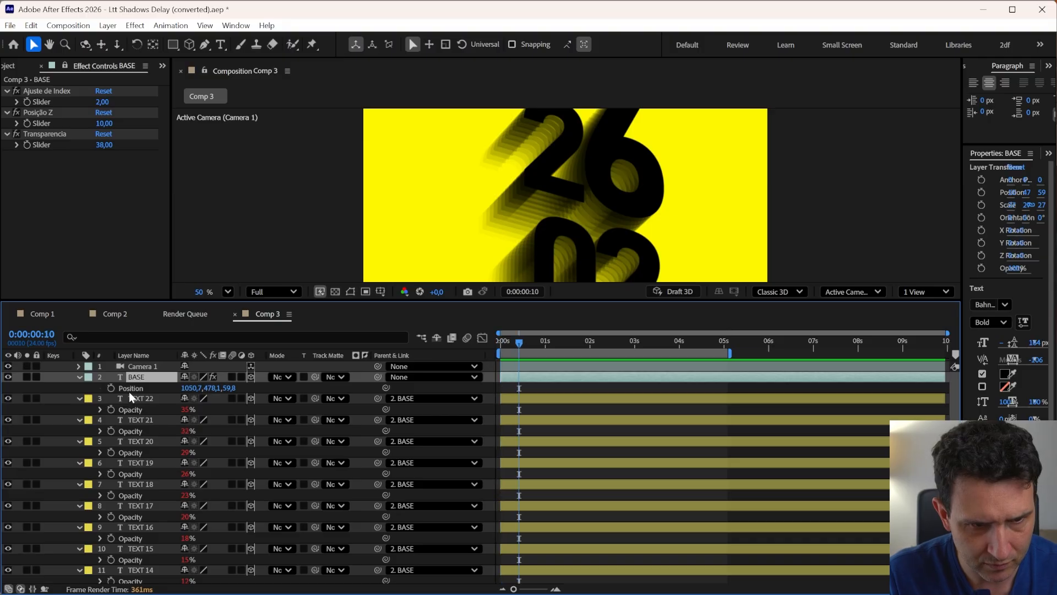
pyautogui.hotkey('shift', 'pagedown')
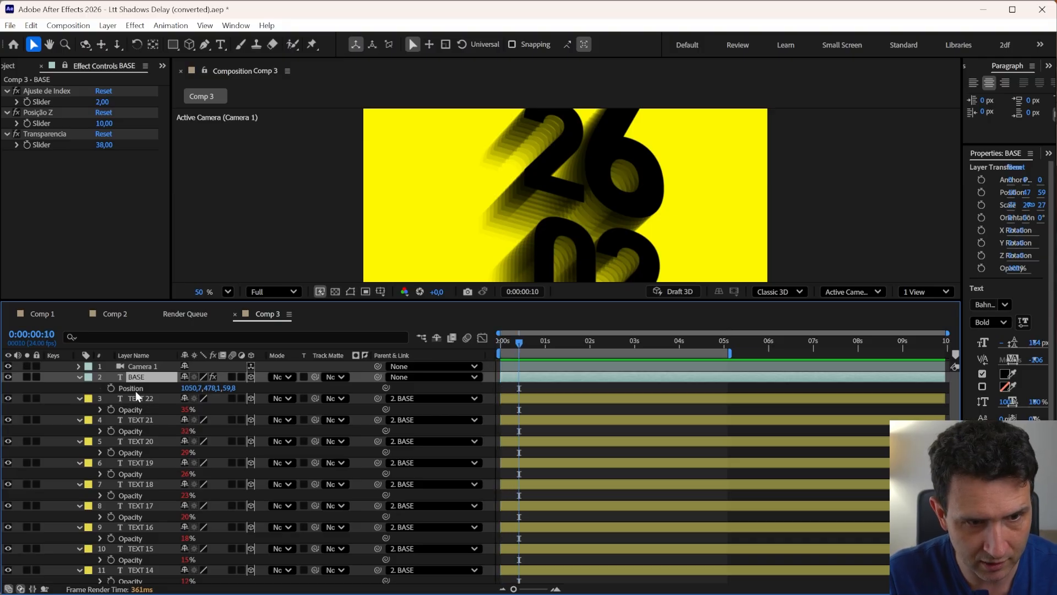
pyautogui.click(136, 389)
pyautogui.click(111, 388)
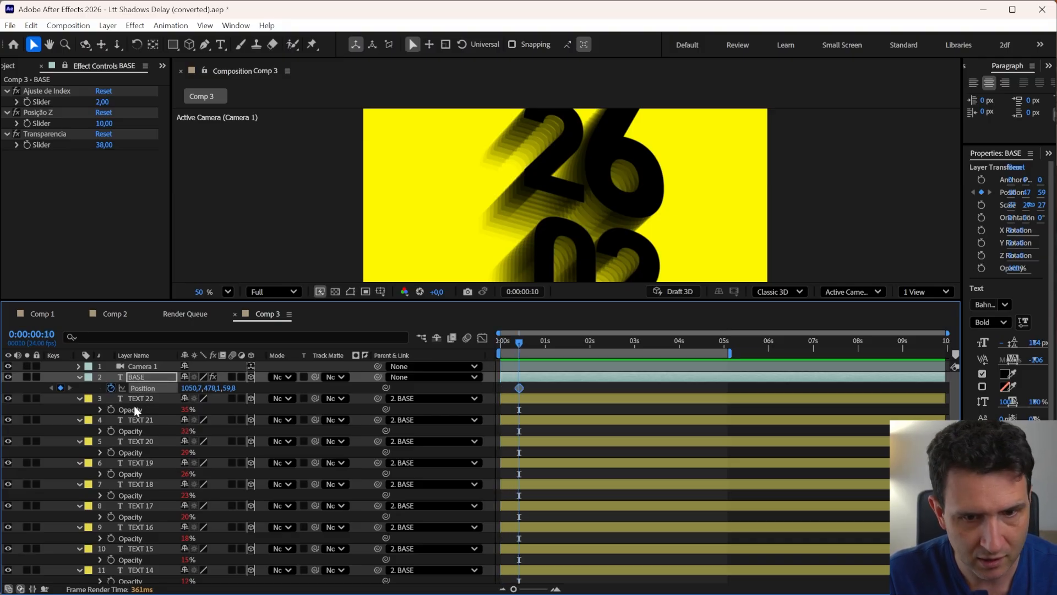
pyautogui.hotkey('shift', 'pagedown')
pyautogui.hotkey('shift', 'pagedown')
pyautogui.moveTo(230, 388); pyautogui.dragTo(79, 388)
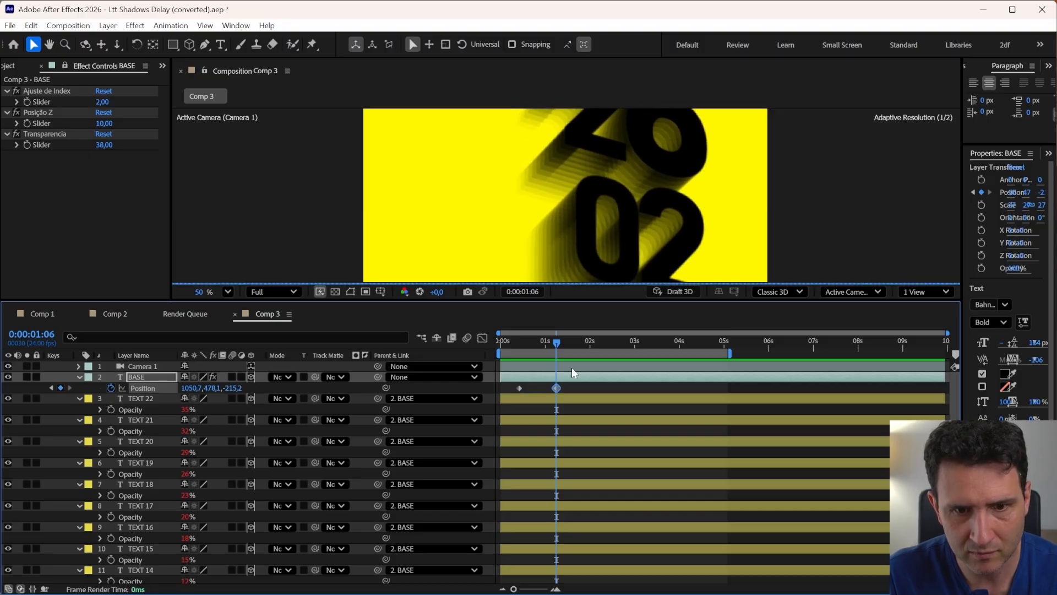
# Keyframe BASE's Posição Z slider at 5 at 0:00:01:06 and at 0 at frame 10
pyautogui.click(28, 112)
pyautogui.click(104, 123)
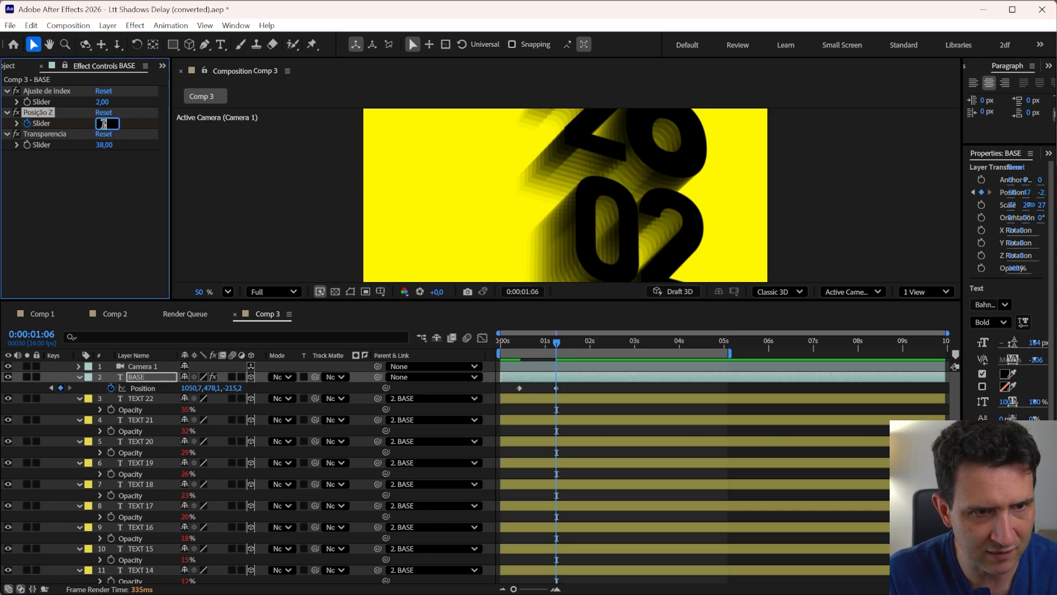
pyautogui.write('5')
pyautogui.press('Return')
pyautogui.click(519, 344)
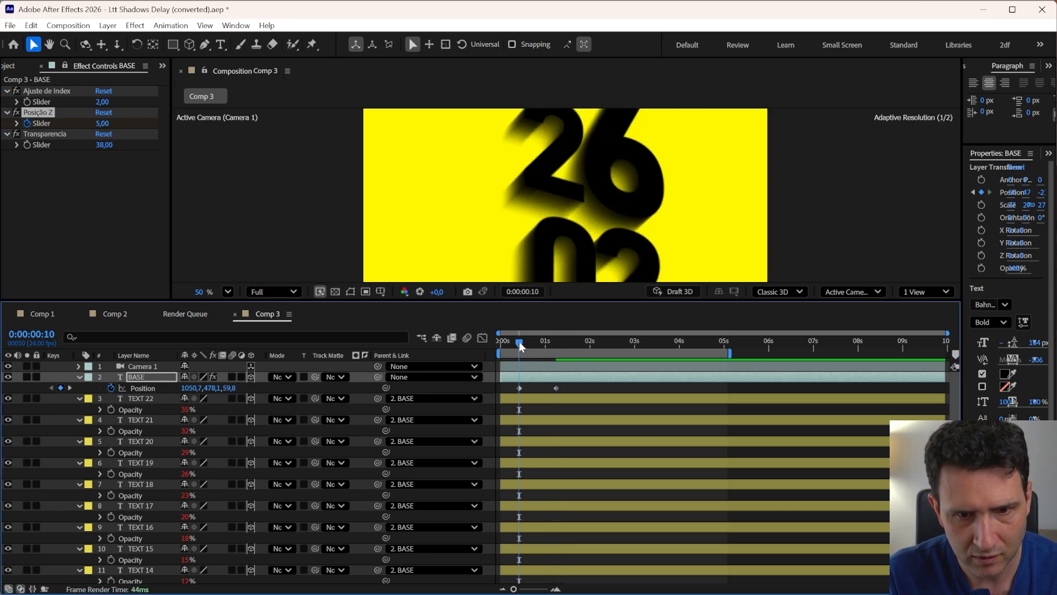
pyautogui.click(102, 123)
pyautogui.write('0')
pyautogui.press('Return')
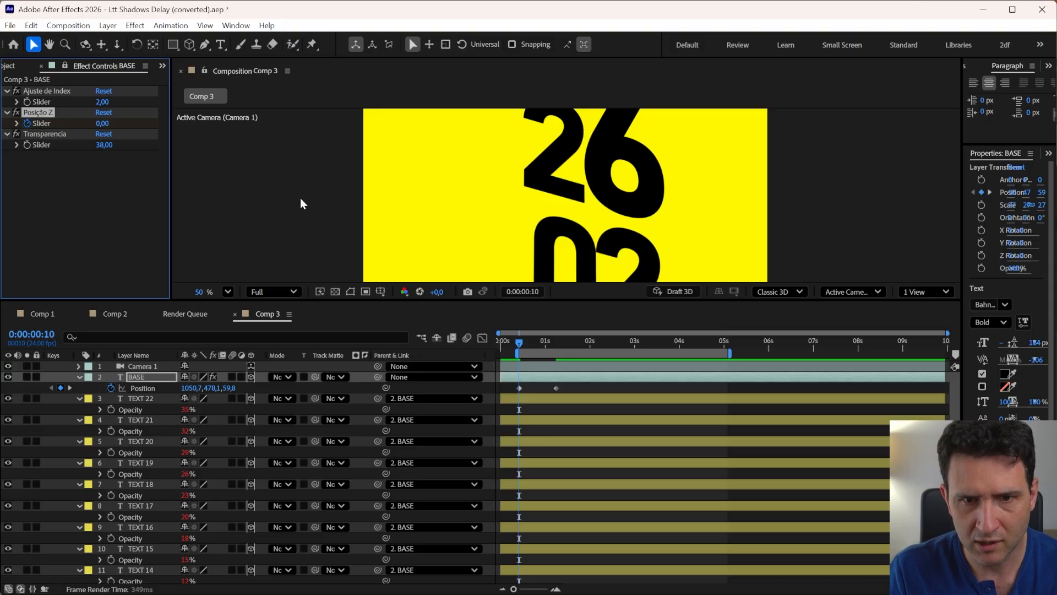
# Preview the animation in the composition
pyautogui.press('space')
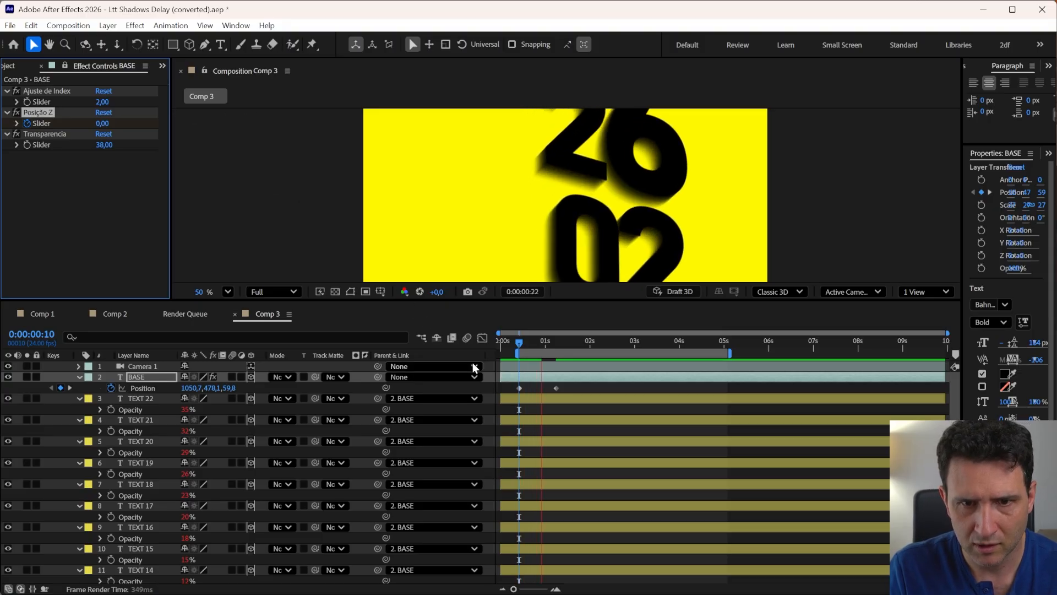
pyautogui.press('space')
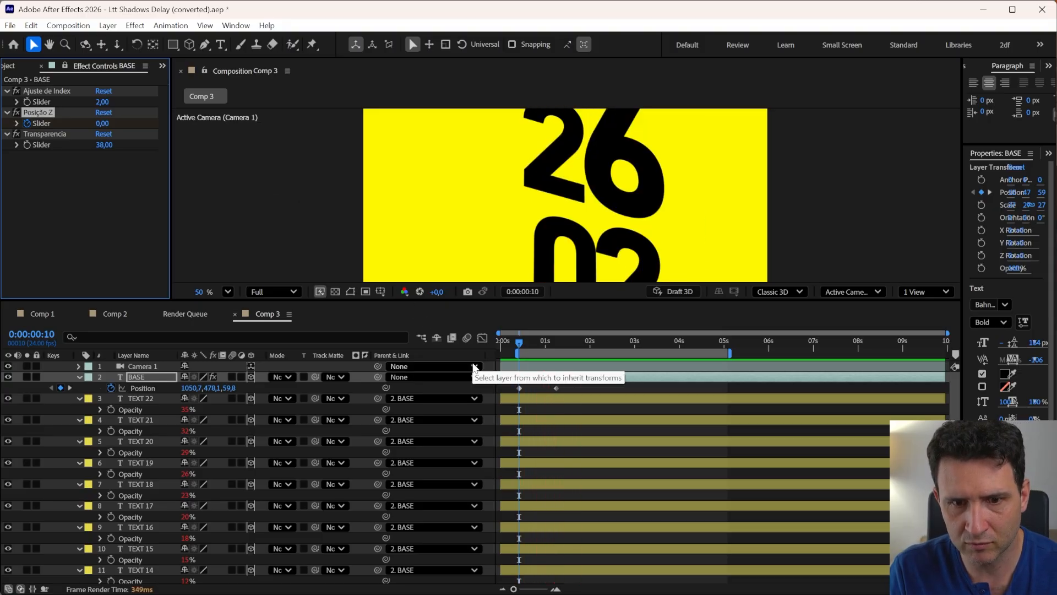
pyautogui.press('space')
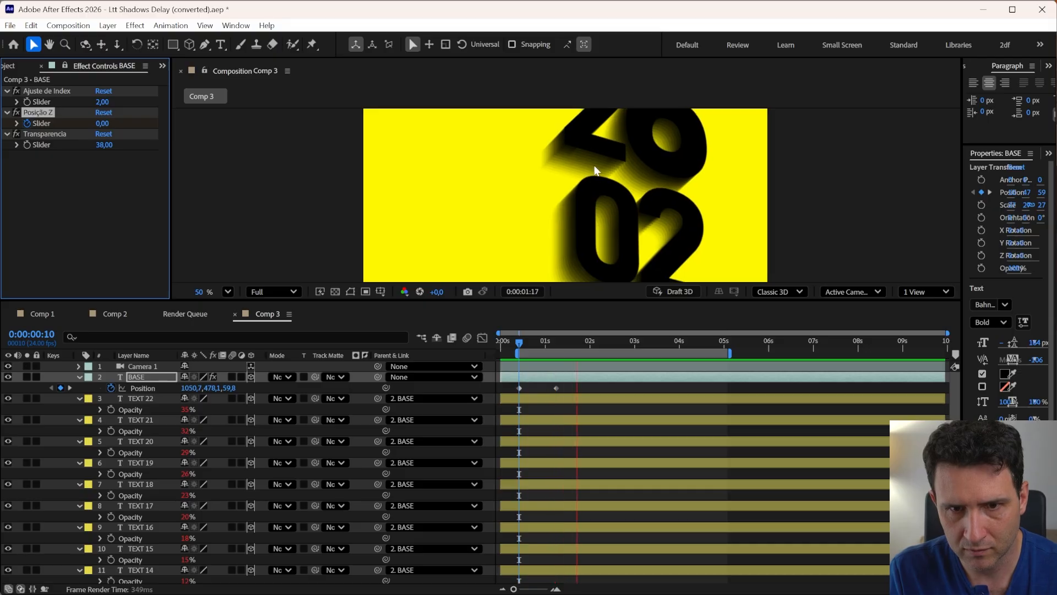
pyautogui.press('space')
# Orbit Camera 1 with the camera tool to reframe the '26 02' text at 0:00:01:06
pyautogui.moveTo(545, 300); pyautogui.dragTo(543, 359)
pyautogui.click(554, 400)
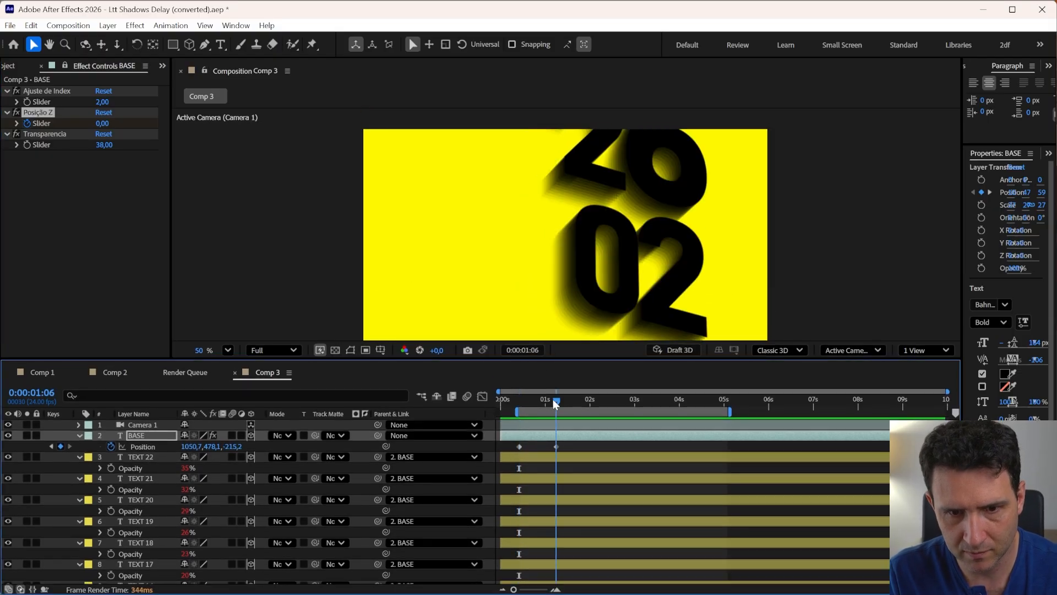
pyautogui.click(140, 427)
pyautogui.press('c')
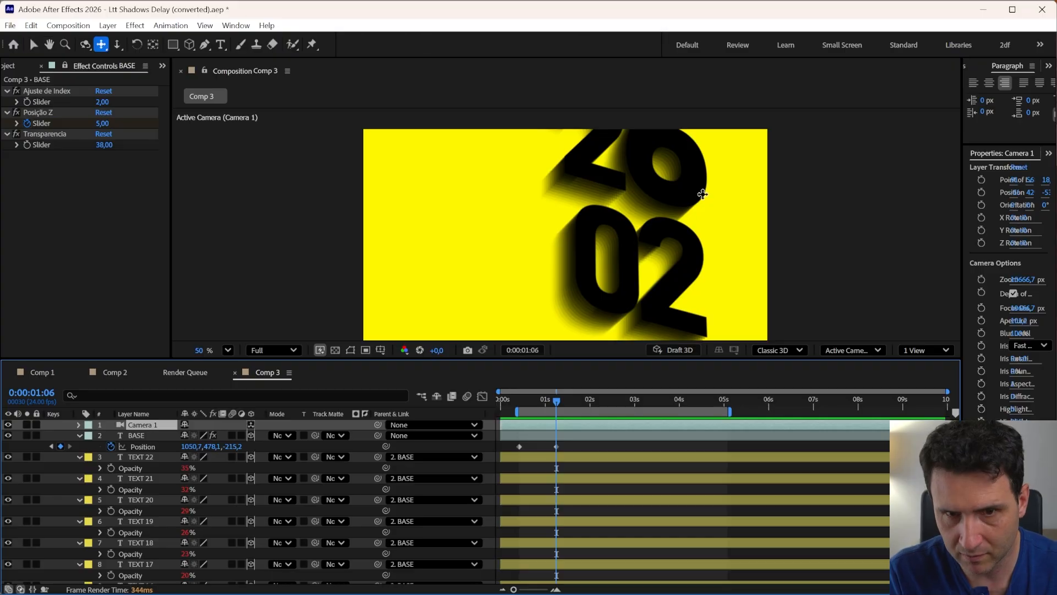
pyautogui.moveTo(674, 187); pyautogui.dragTo(628, 236)
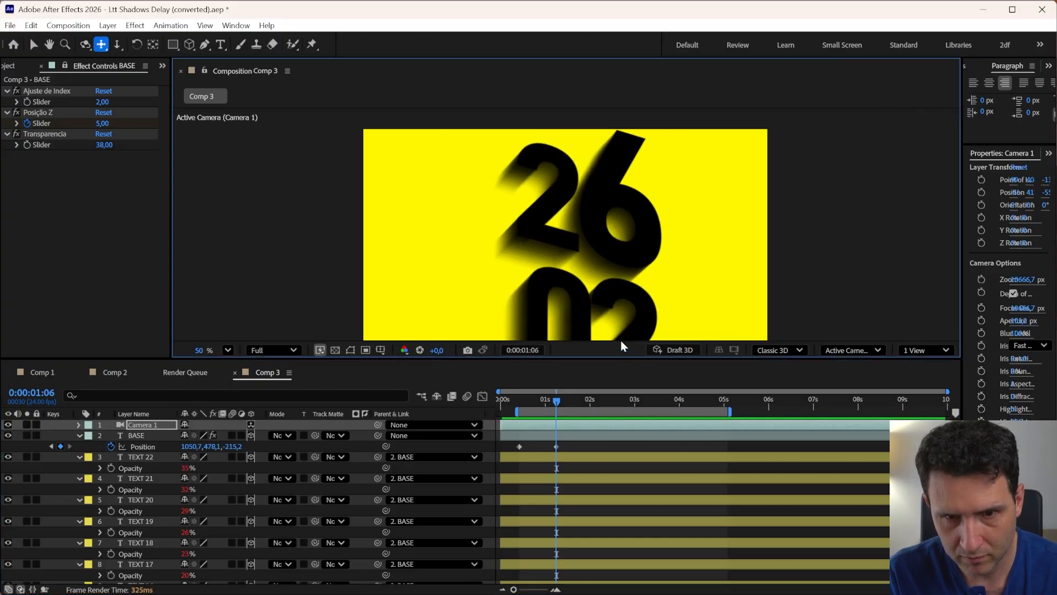
pyautogui.moveTo(621, 358); pyautogui.dragTo(614, 425)
pyautogui.press('h')
pyautogui.press('c')
pyautogui.moveTo(593, 310); pyautogui.dragTo(579, 270)
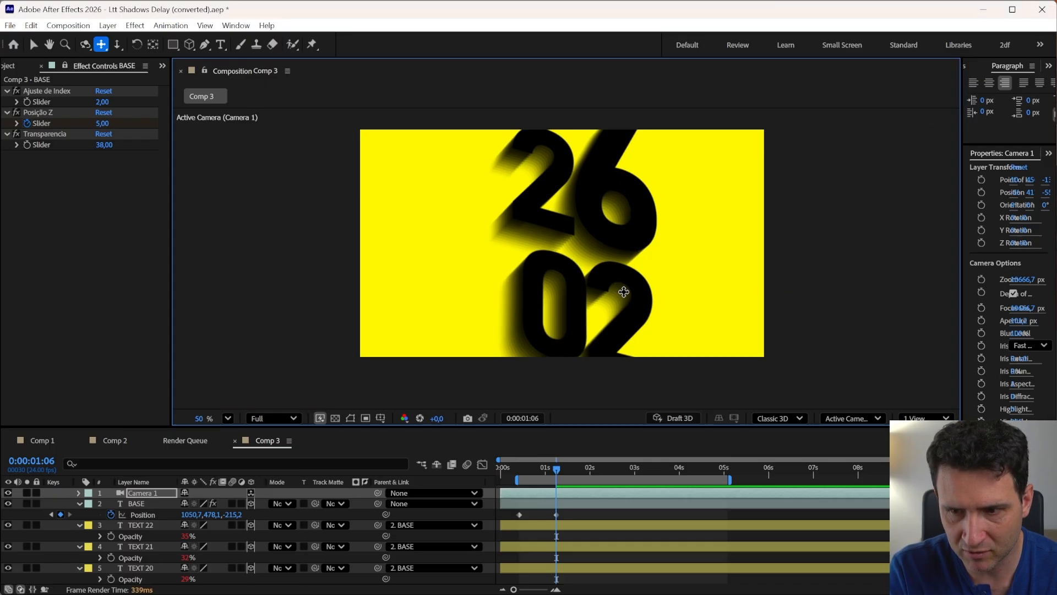
# Switch to the browser to examine the reference poster, then return to After Effects
pyautogui.hotkey('alt', 'Tab')
pyautogui.hotkey('alt', 'Tab')
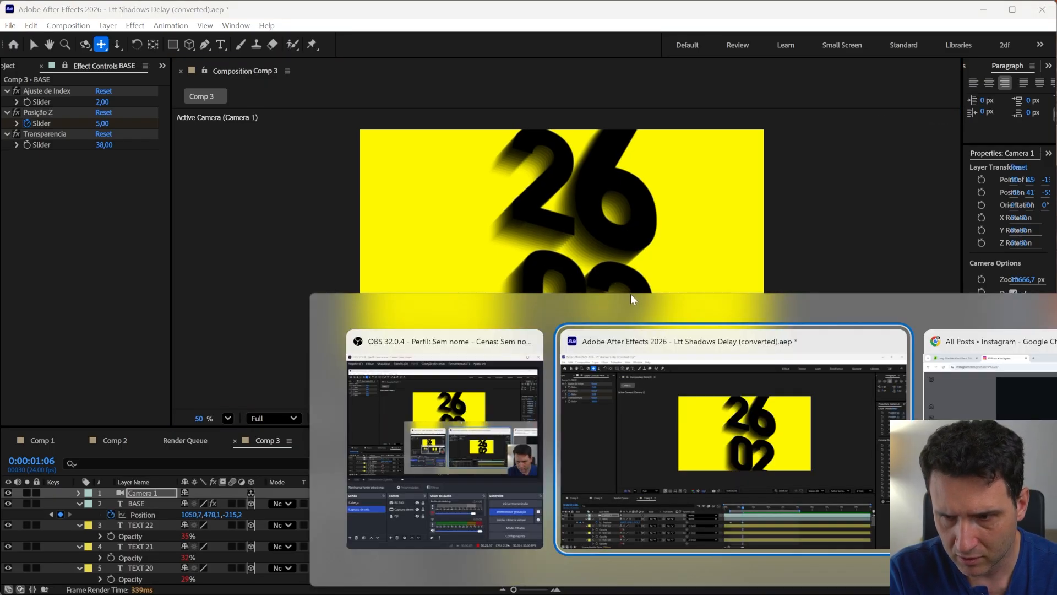
pyautogui.hotkey('alt', 'Tab')
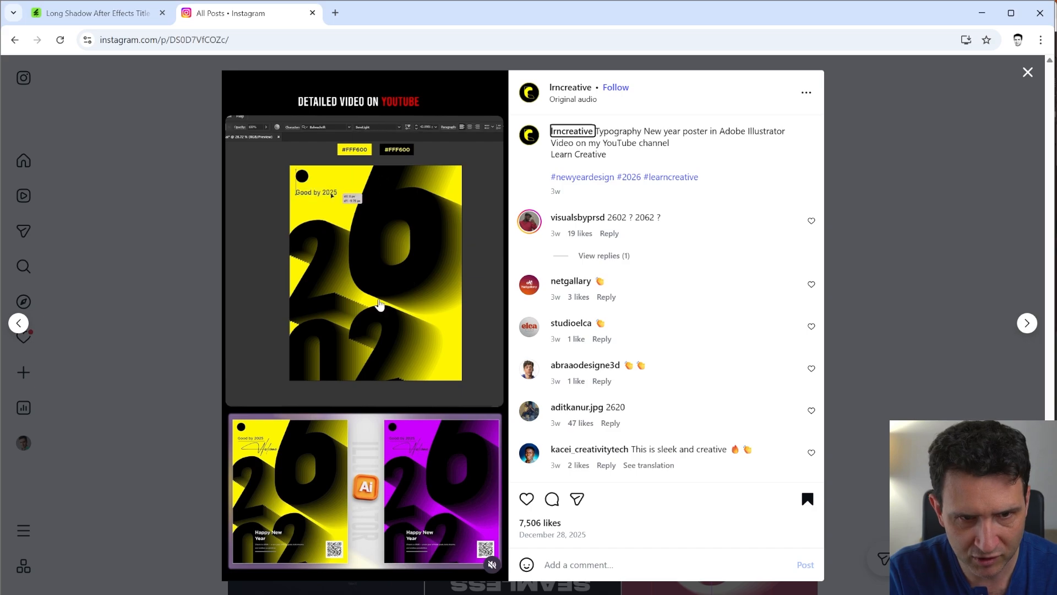
pyautogui.hotkey('alt', 'Tab')
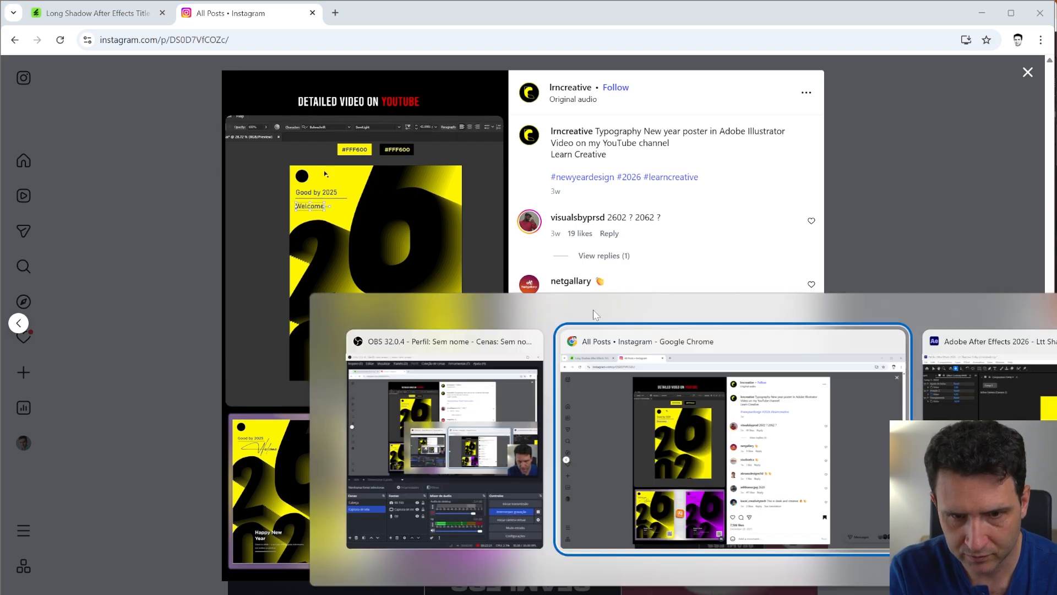
pyautogui.hotkey('alt', 'Tab')
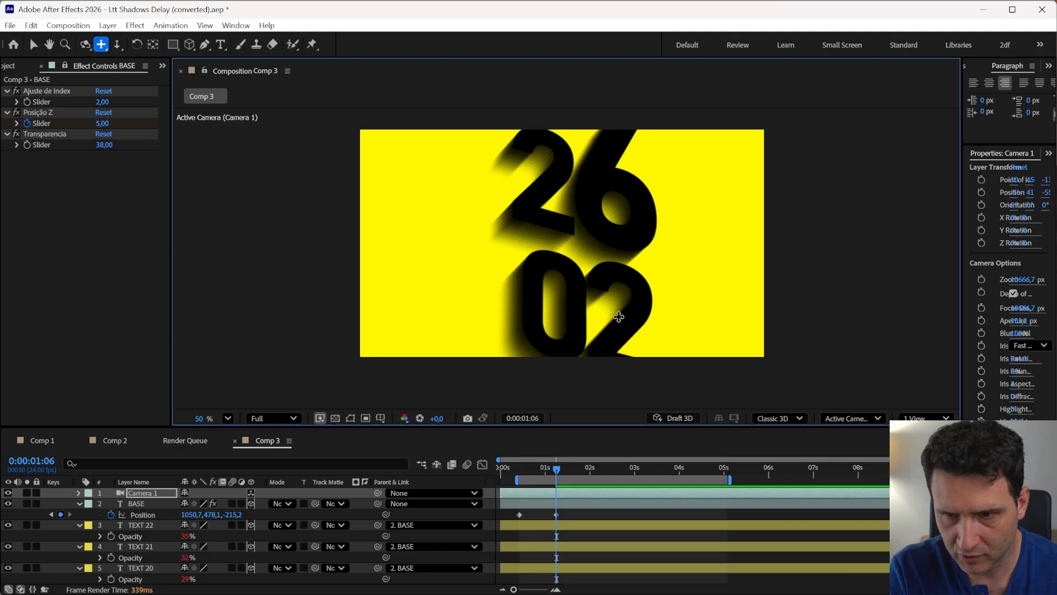
# Reveal BASE's keyframed properties and move the later Posição Z and Position keyframes earlier to about 0:00:00:20
pyautogui.doubleClick(537, 500)
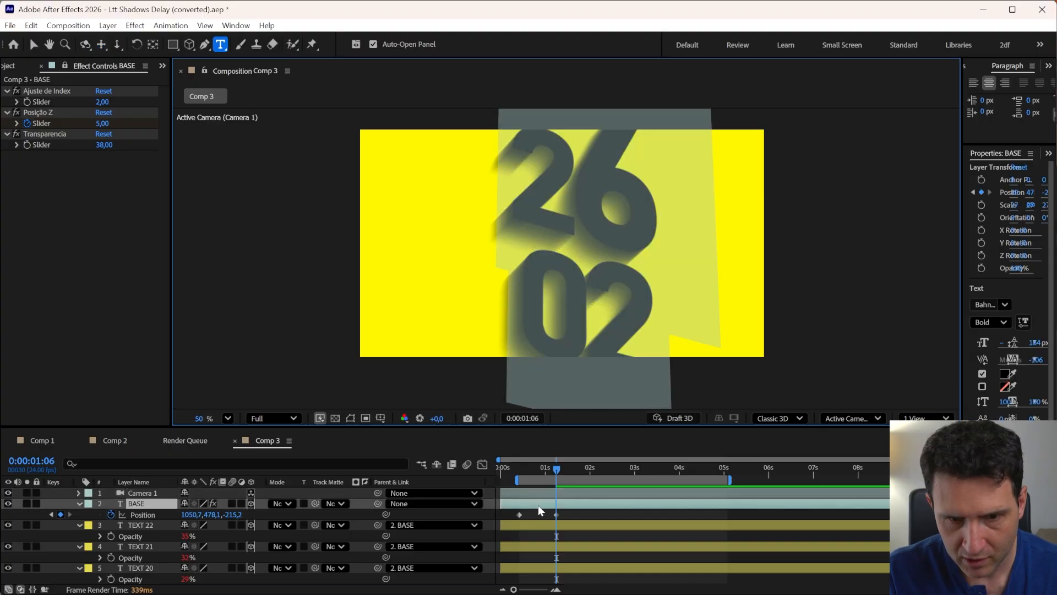
pyautogui.press('Escape')
pyautogui.press('u')
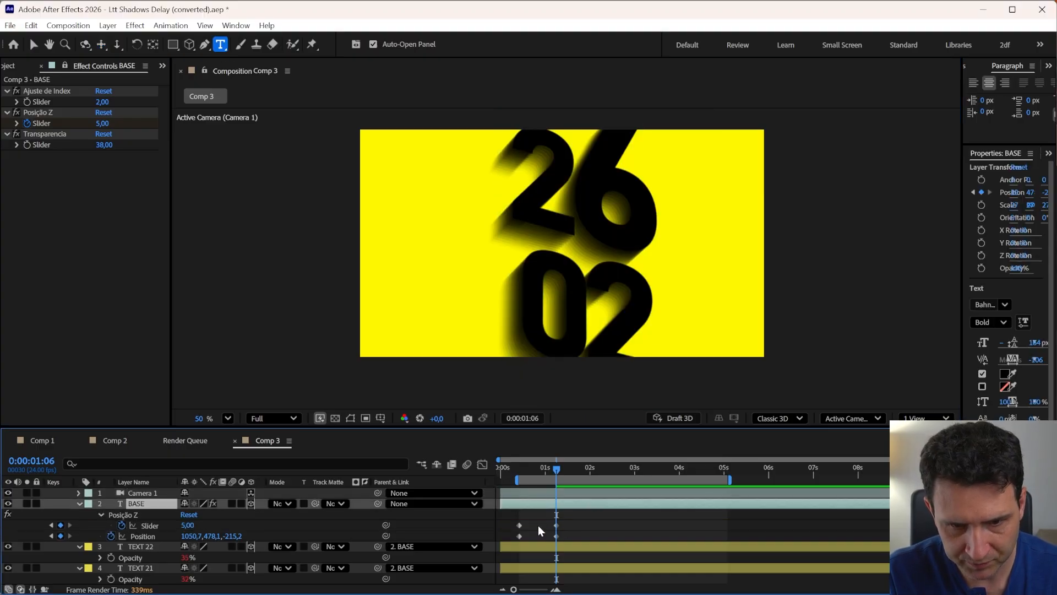
pyautogui.moveTo(510, 519); pyautogui.dragTo(566, 541)
pyautogui.press('space')
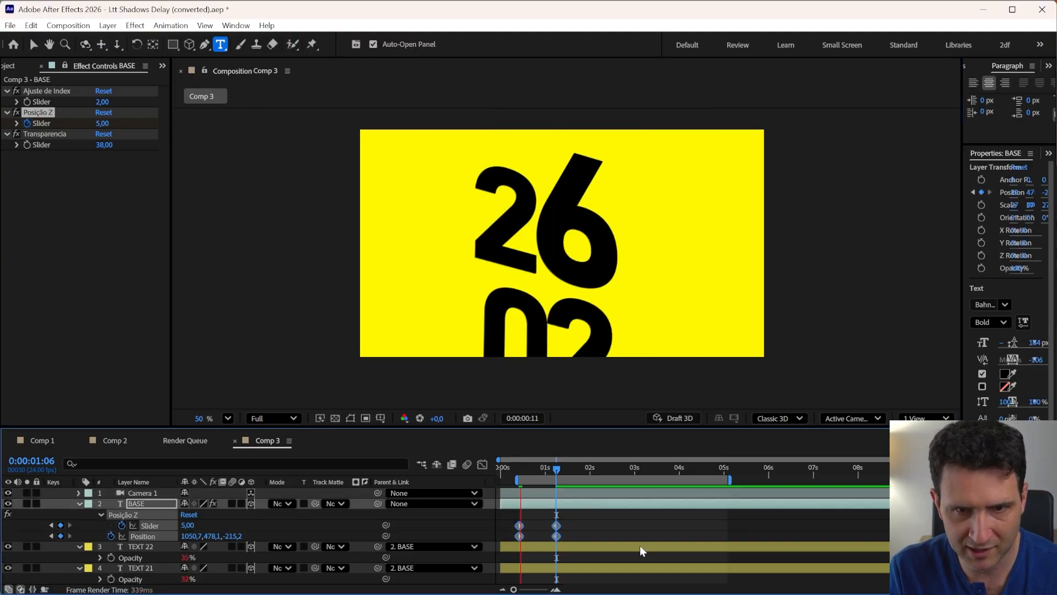
pyautogui.hotkey('shift', 'pageup')
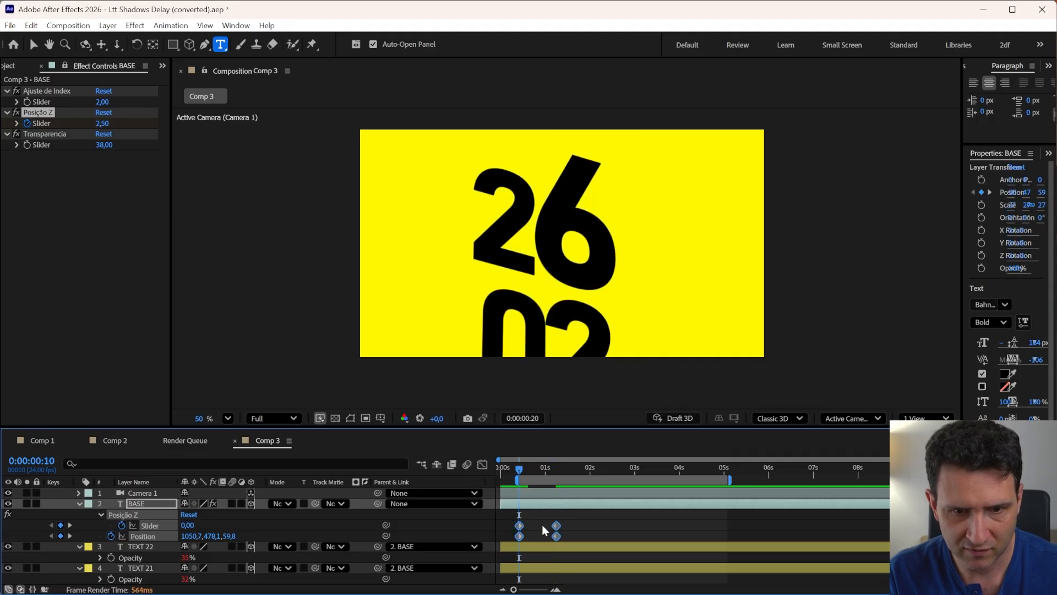
pyautogui.moveTo(552, 524)
pyautogui.mouseDown()
pyautogui.moveTo(542, 528)
pyautogui.moveTo(555, 537)
pyautogui.moveTo(542, 524)
pyautogui.mouseUp()
# Preview the faster animation from the start and compare it with the reference poster in the browser
pyautogui.press('Home')
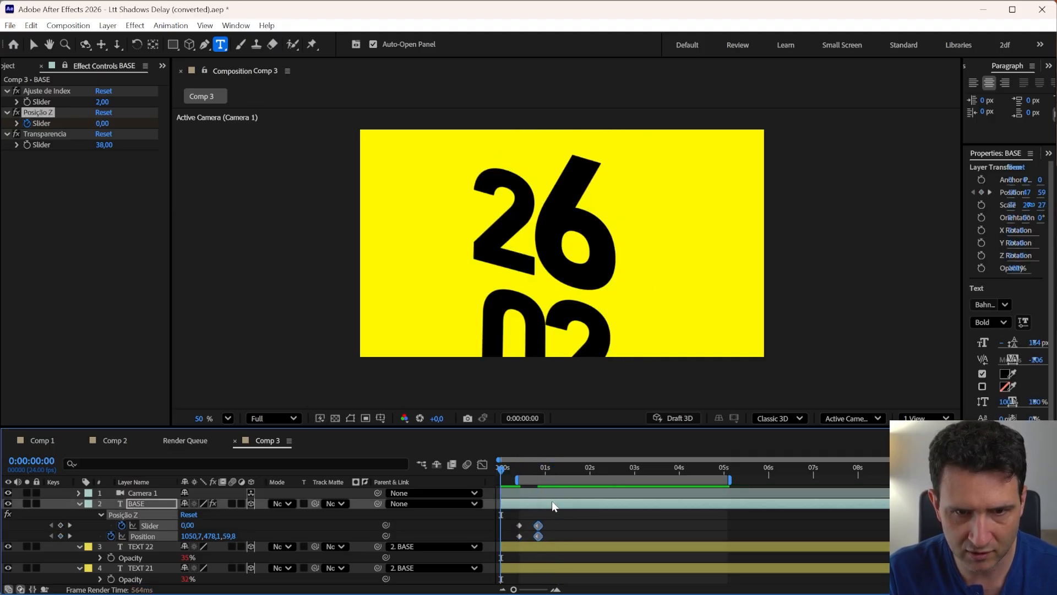
pyautogui.press('space')
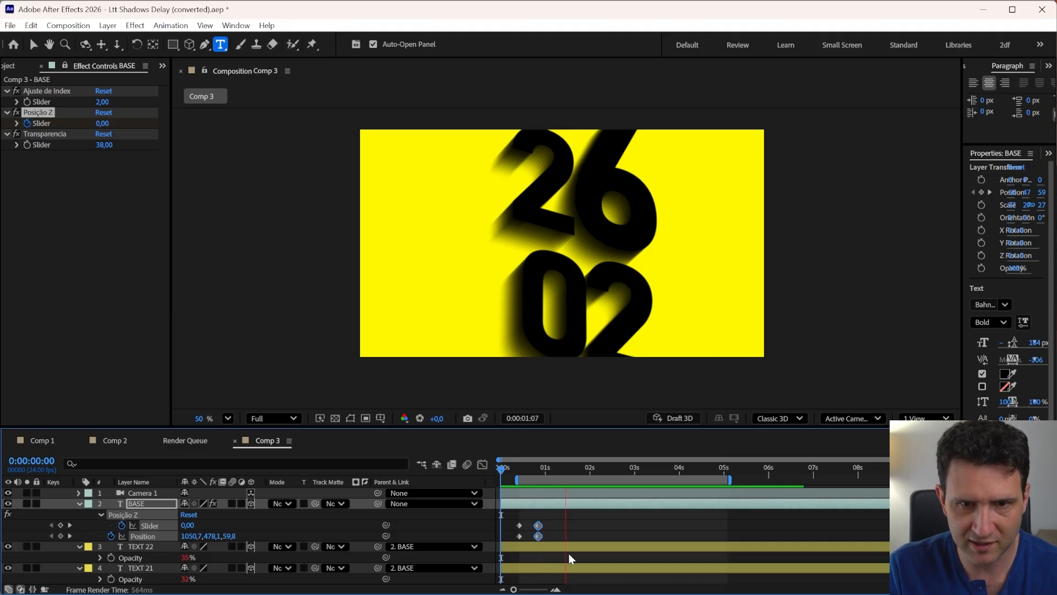
pyautogui.press('space')
pyautogui.moveTo(523, 471)
pyautogui.mouseDown()
pyautogui.moveTo(538, 472)
pyautogui.moveTo(518, 478)
pyautogui.moveTo(538, 484)
pyautogui.mouseUp()
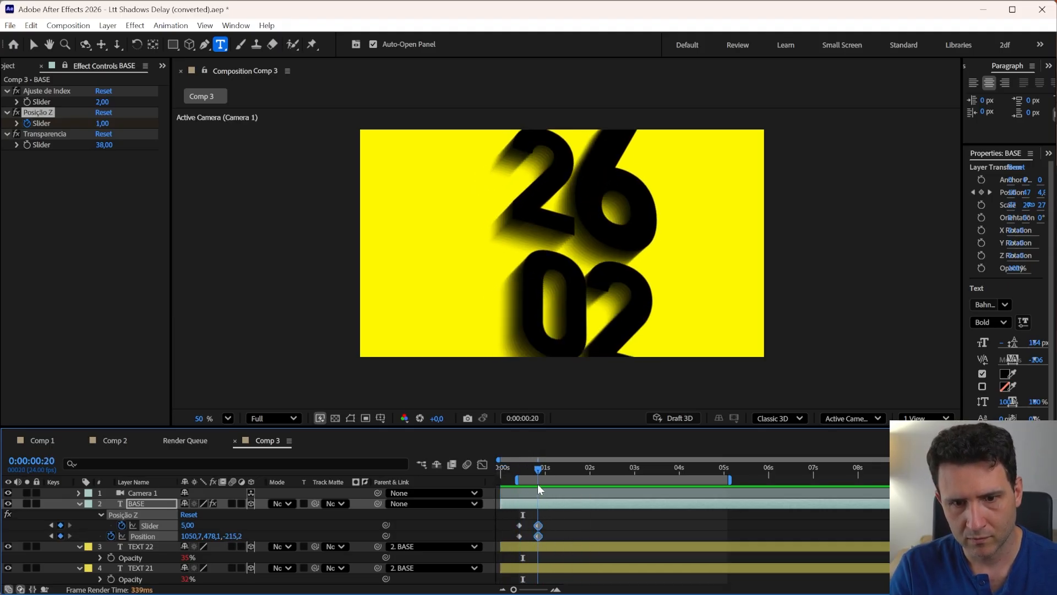
pyautogui.click(520, 514)
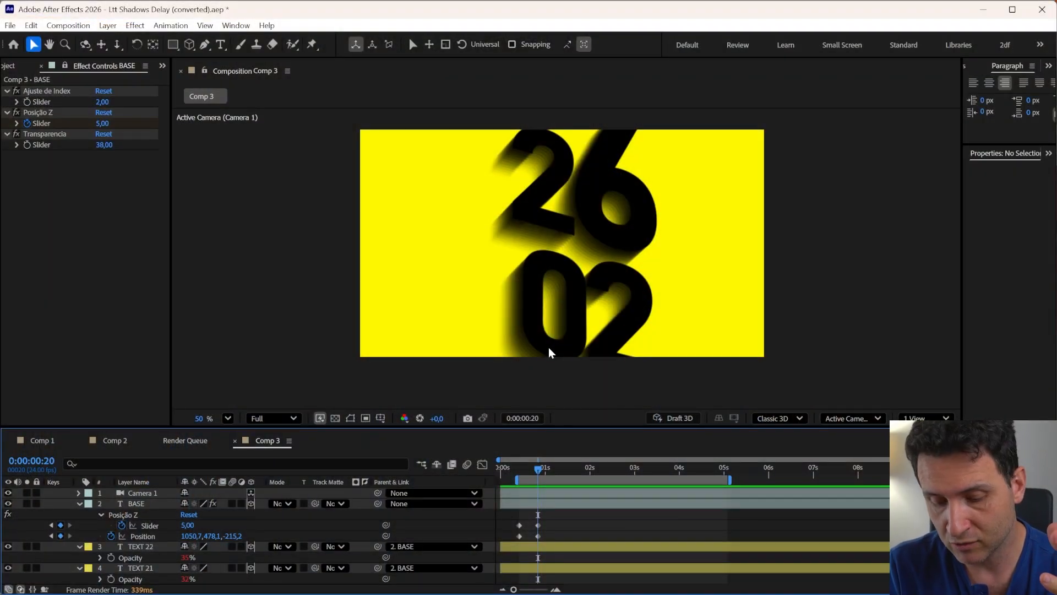
pyautogui.hotkey('alt', 'Tab')
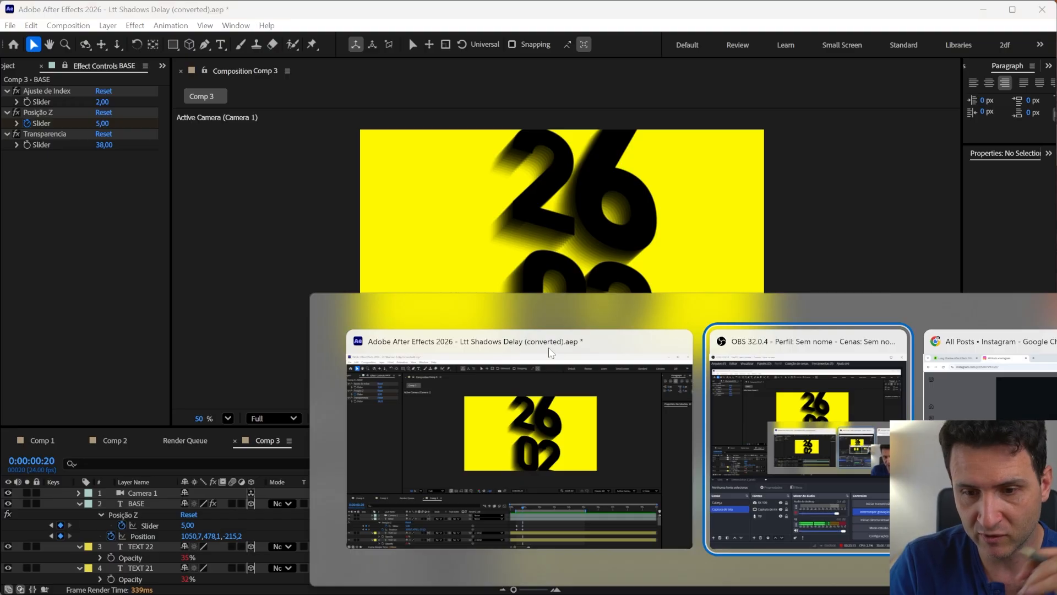
pyautogui.hotkey('alt', 'Tab')
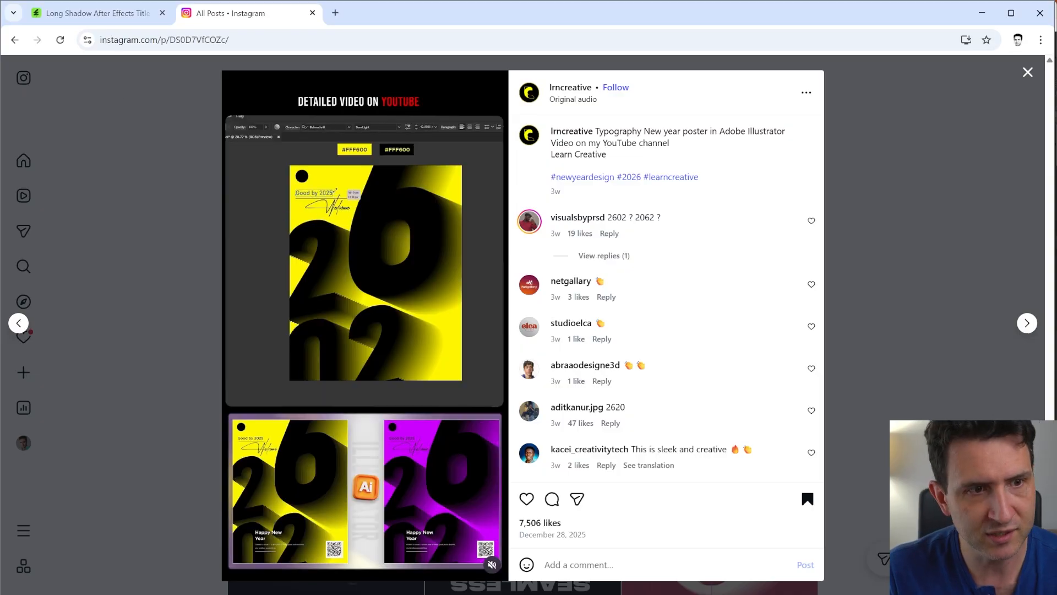
# Switch to the VideoHive tab and browse the 'long shadow' After Effects title template results for reference
pyautogui.click(116, 13)
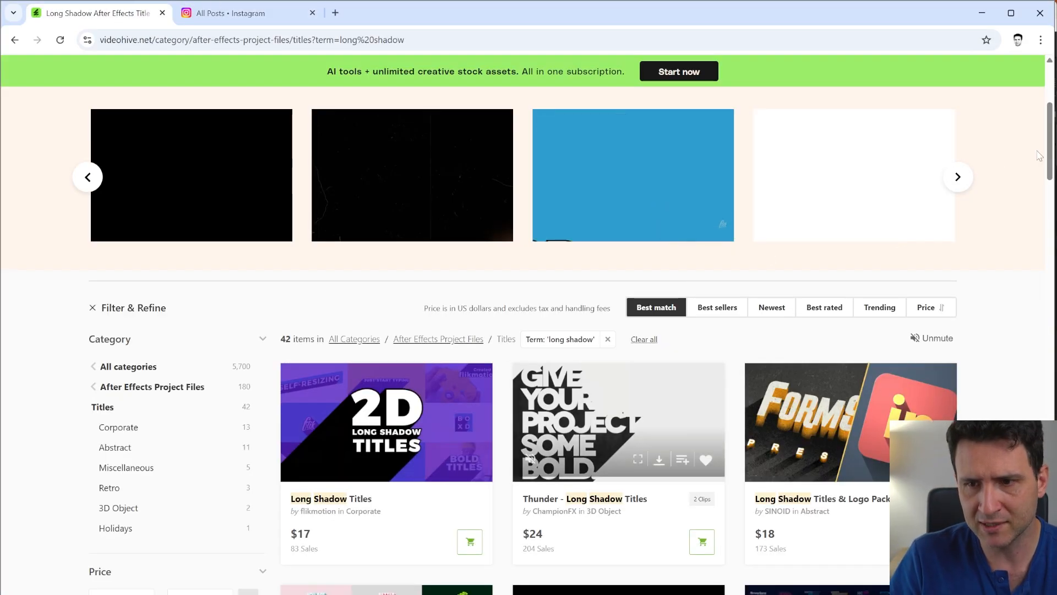
pyautogui.moveTo(1049, 151); pyautogui.dragTo(1049, 116)
pyautogui.moveTo(135, 174)
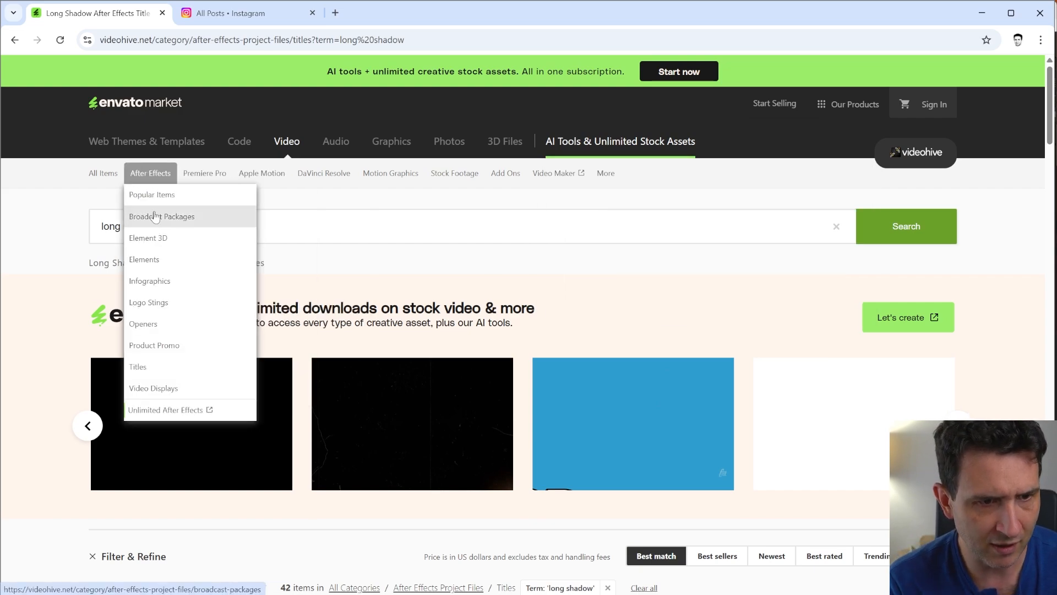
pyautogui.click(90, 225)
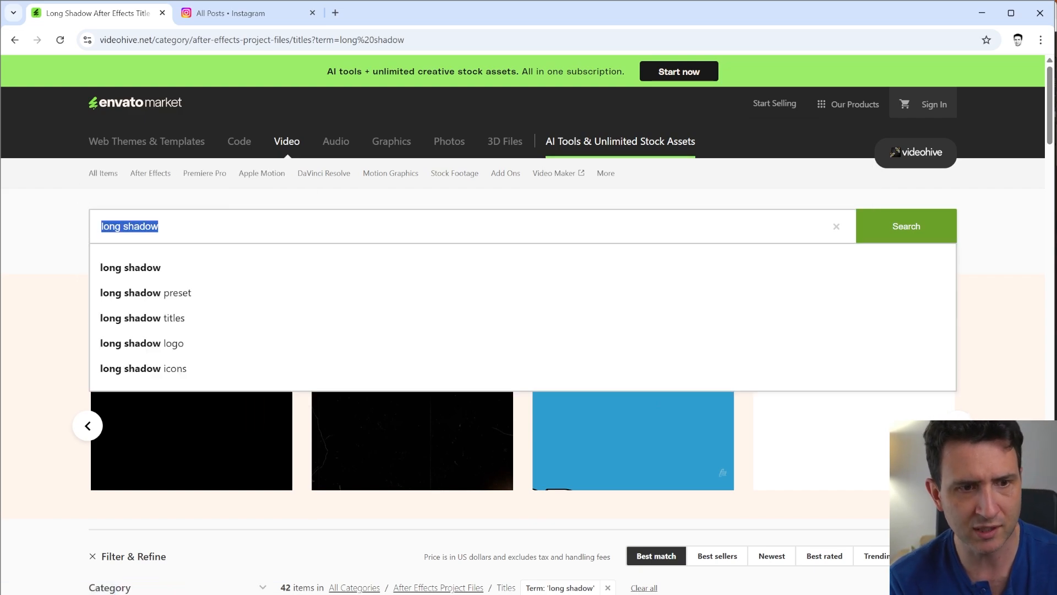
pyautogui.click(65, 229)
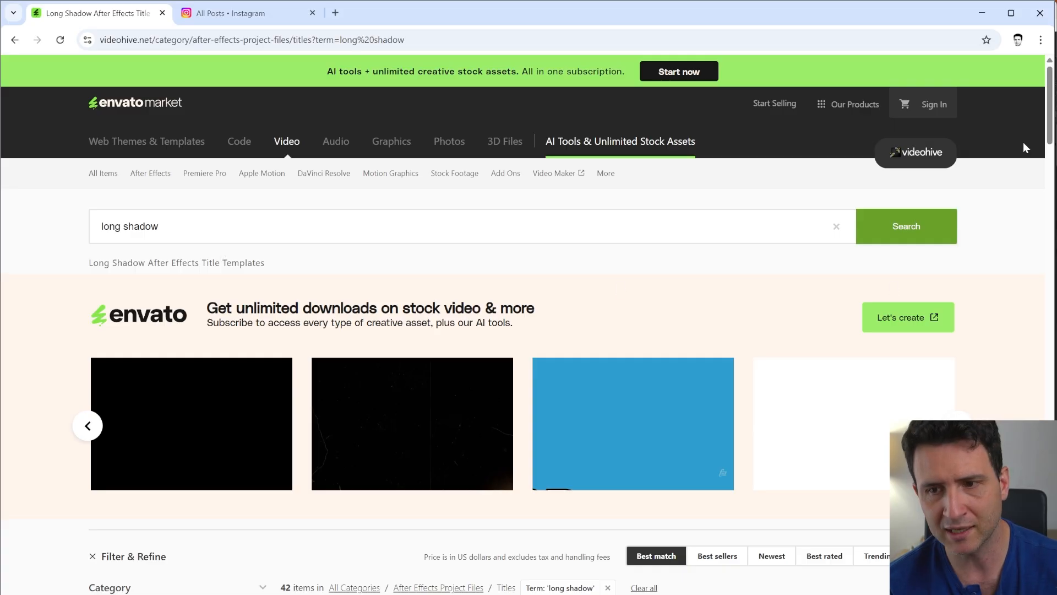
pyautogui.moveTo(1049, 128); pyautogui.dragTo(1049, 192)
pyautogui.moveTo(529, 204)
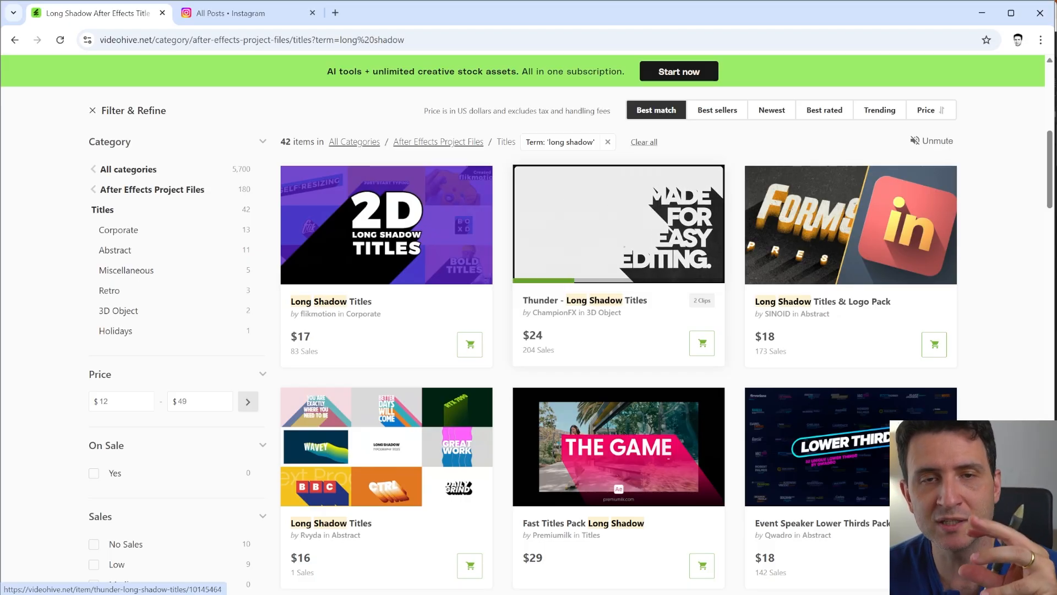
# Return to After Effects and inspect the TEXT 22 and BASE layer properties in the timeline, then collapse the layers
pyautogui.hotkey('alt', 'Tab')
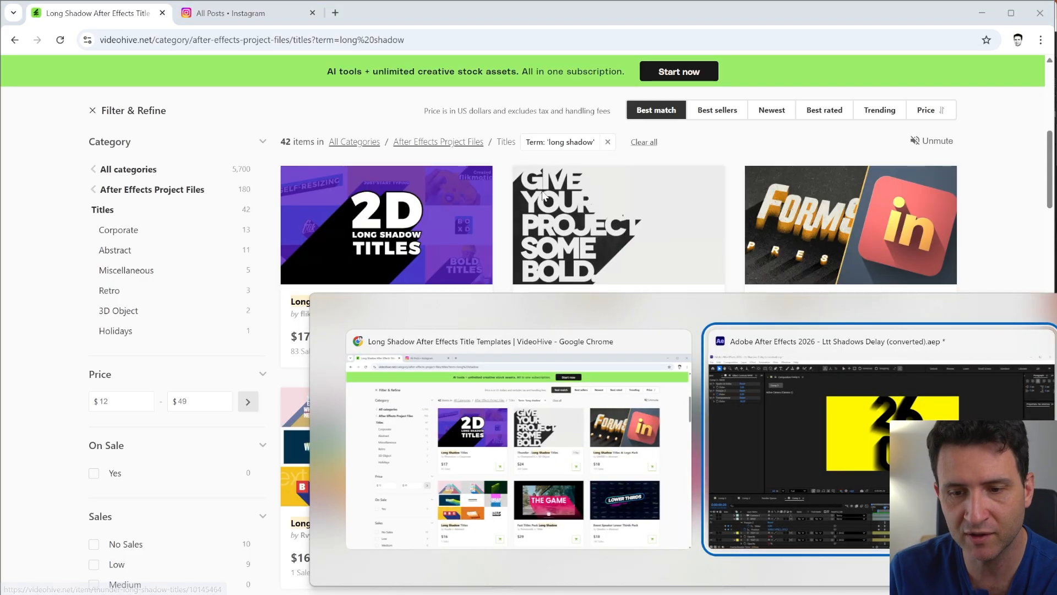
pyautogui.moveTo(538, 472)
pyautogui.mouseDown()
pyautogui.moveTo(524, 474)
pyautogui.moveTo(549, 477)
pyautogui.mouseUp()
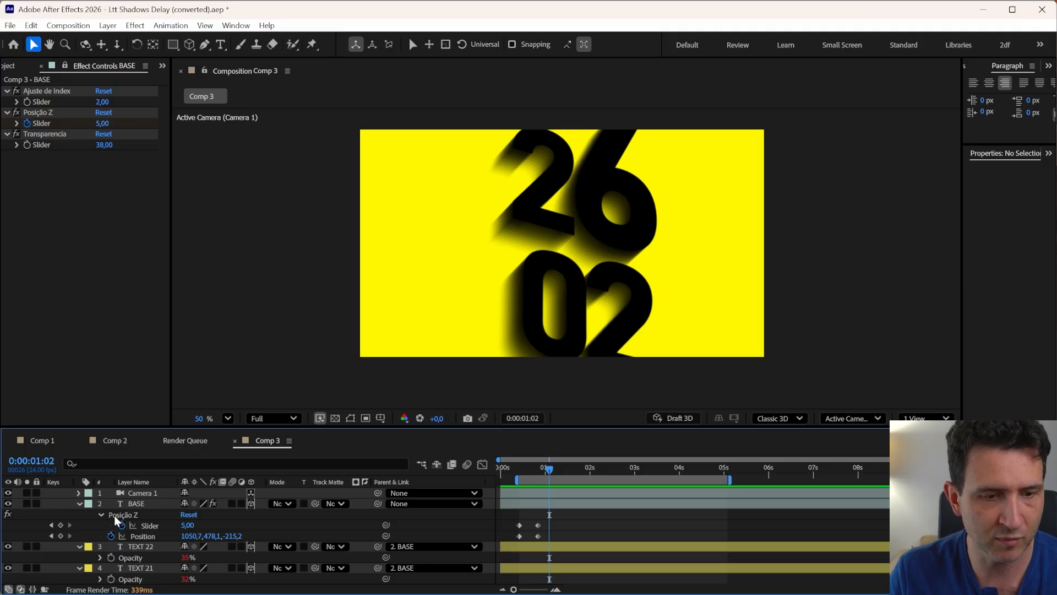
pyautogui.click(144, 505)
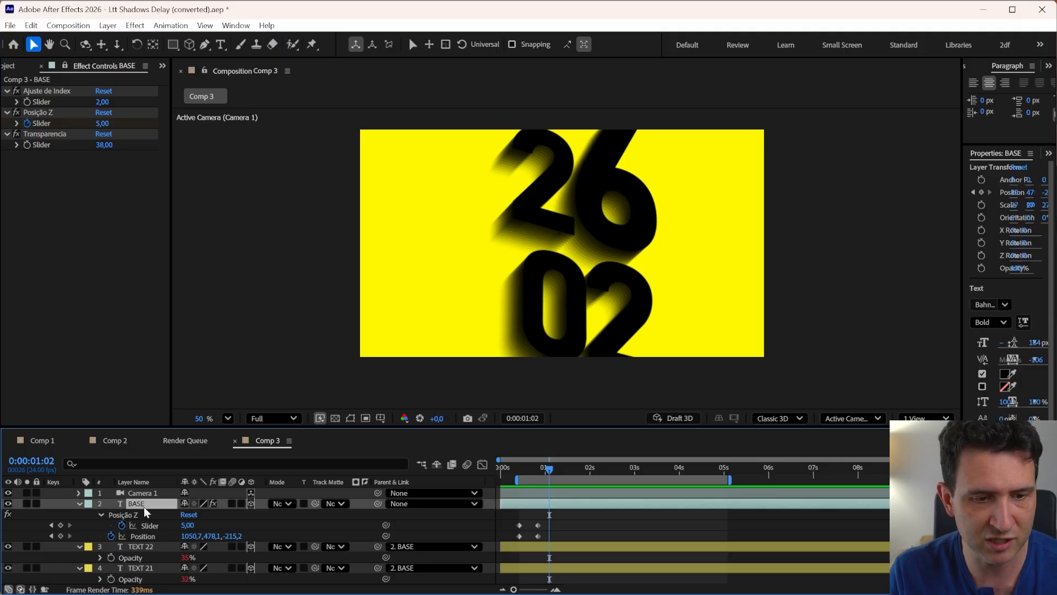
pyautogui.click(142, 546)
pyautogui.press('h')
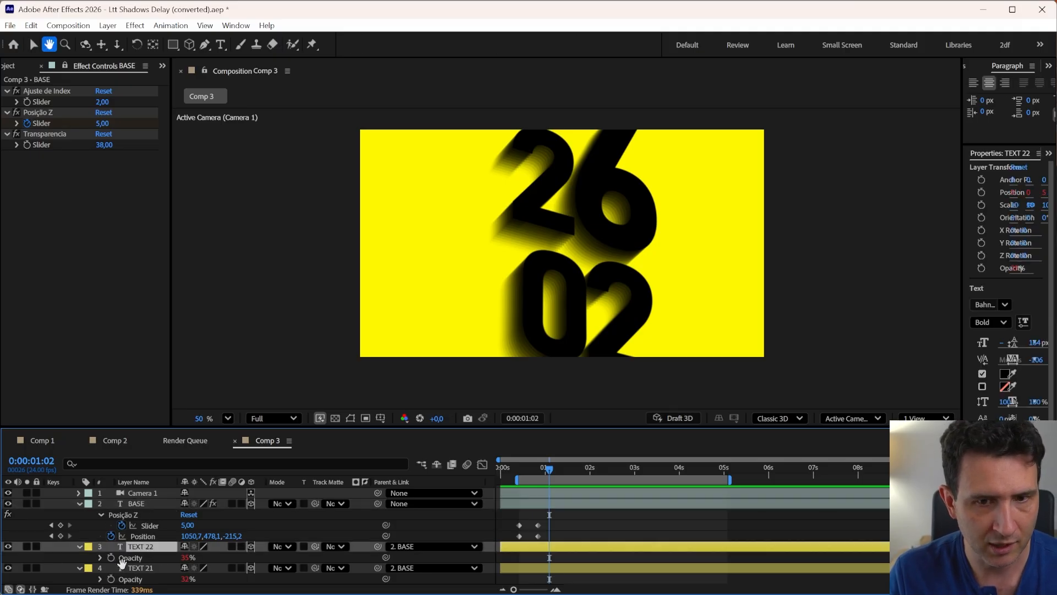
pyautogui.scroll(-10, 132, 559)
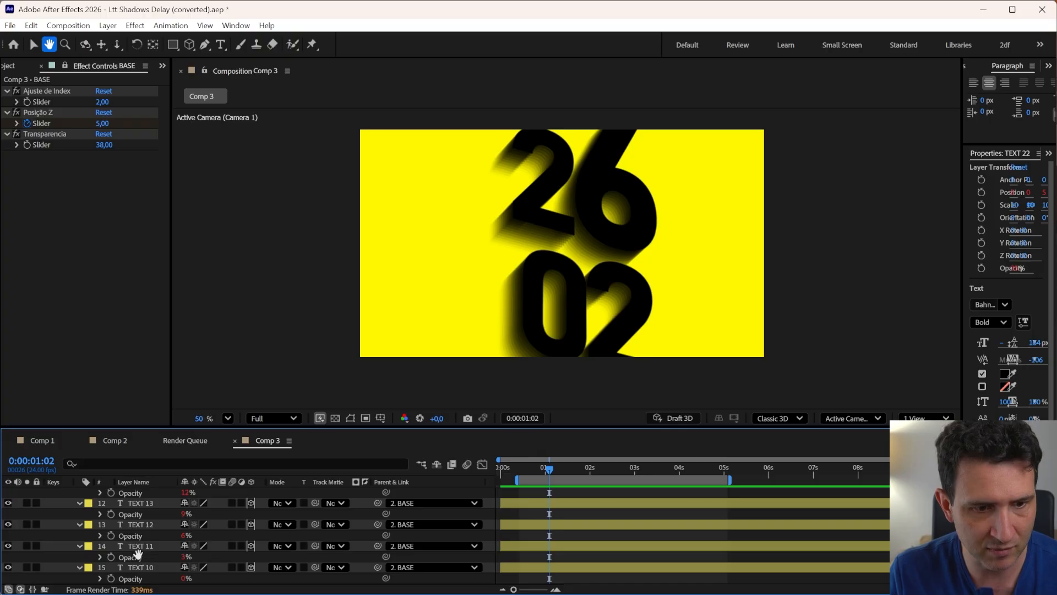
pyautogui.scroll(8, 138, 553)
pyautogui.press('v')
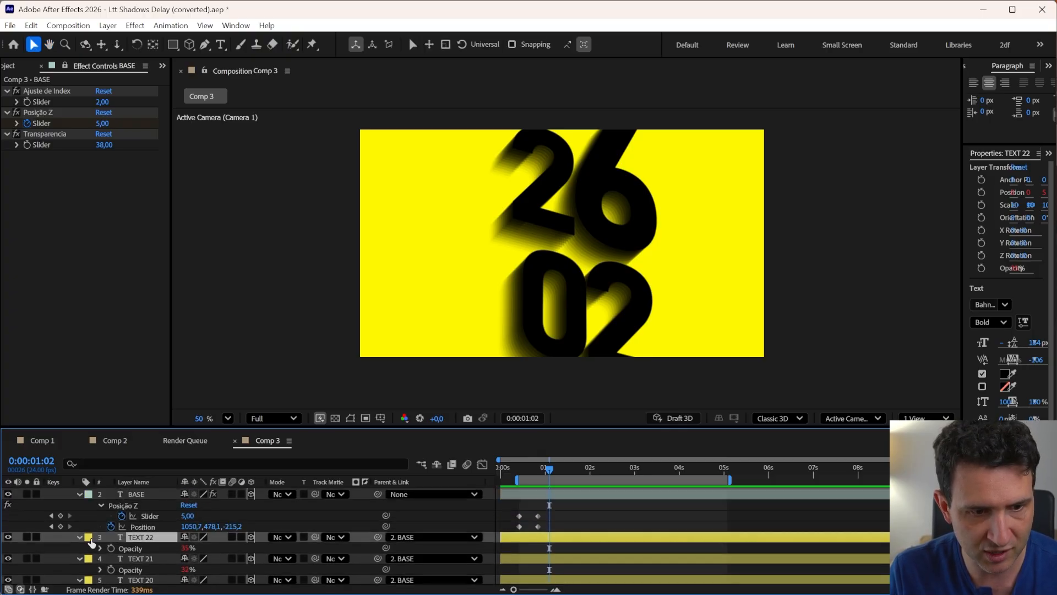
pyautogui.click(80, 537)
pyautogui.click(79, 537)
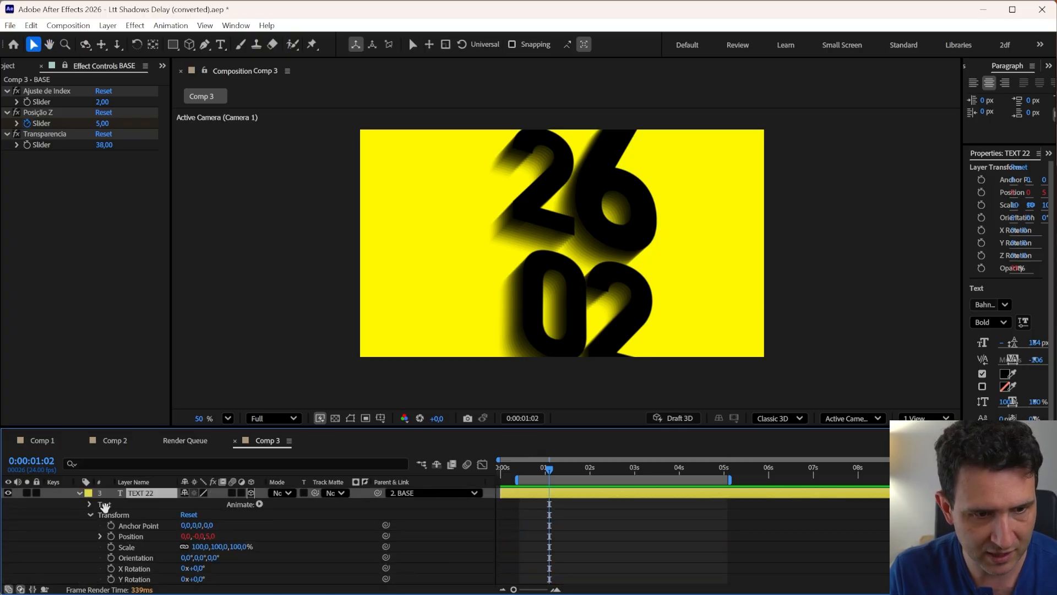
pyautogui.scroll(4, 91, 554)
pyautogui.press('h')
pyautogui.click(90, 555)
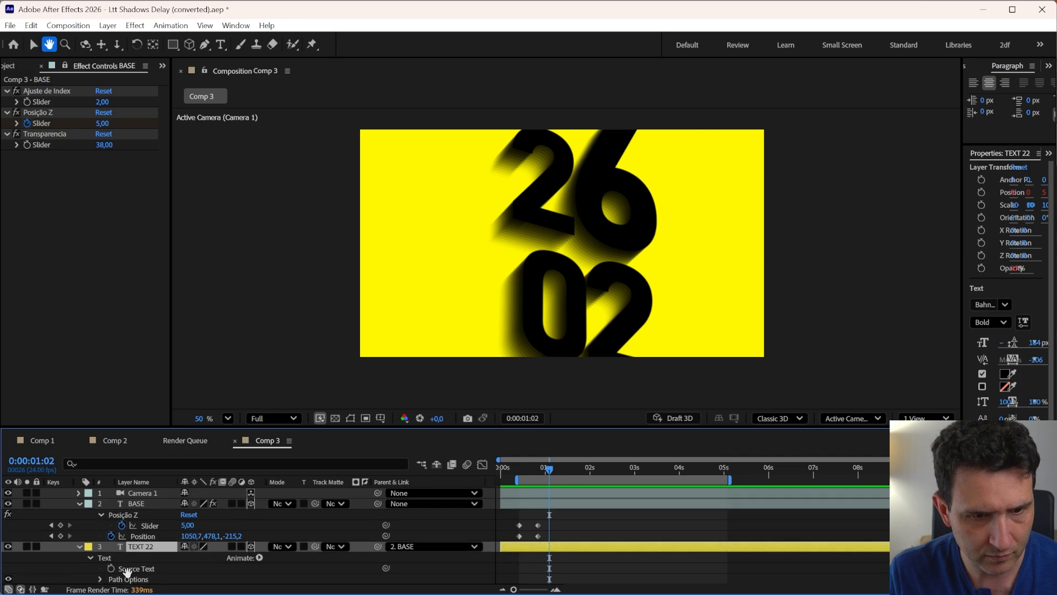
pyautogui.press('v')
pyautogui.click(133, 568)
pyautogui.moveTo(385, 568); pyautogui.dragTo(139, 518)
pyautogui.press('t')
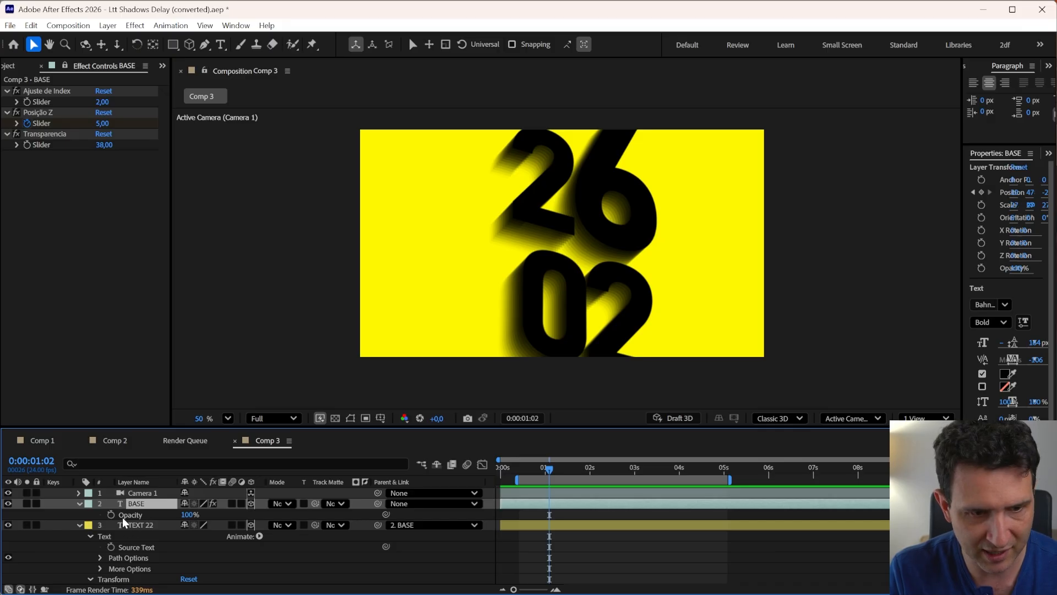
pyautogui.click(79, 503)
pyautogui.click(77, 504)
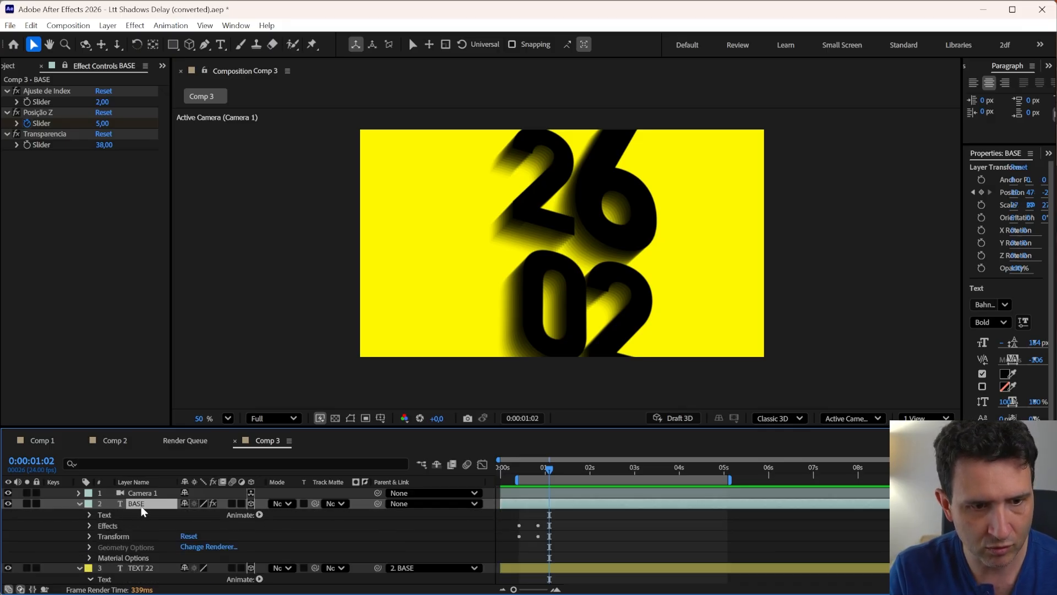
pyautogui.doubleClick(138, 504)
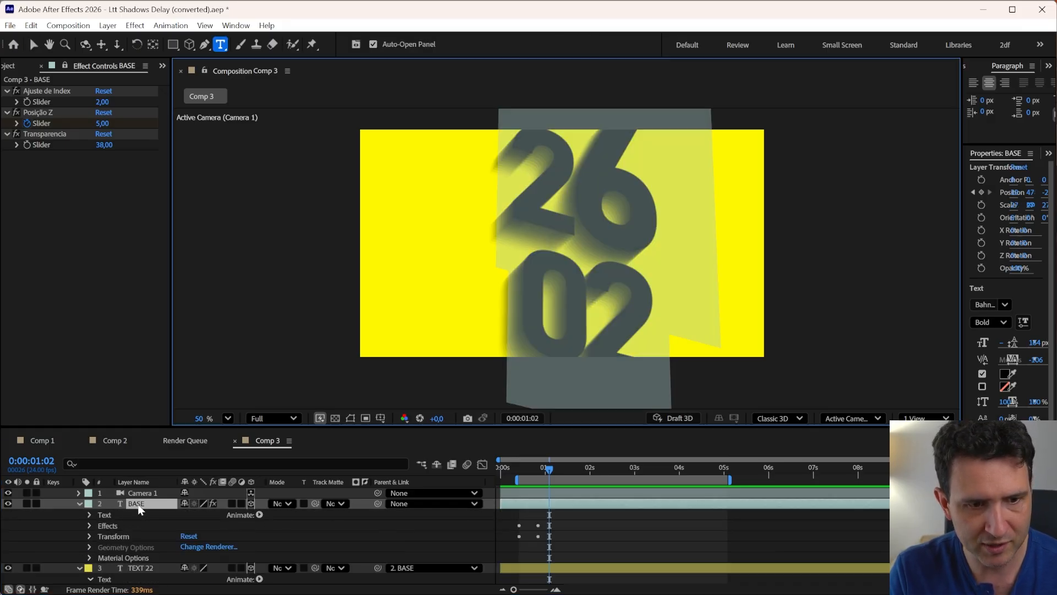
pyautogui.click(71, 523)
pyautogui.click(78, 504)
pyautogui.click(80, 515)
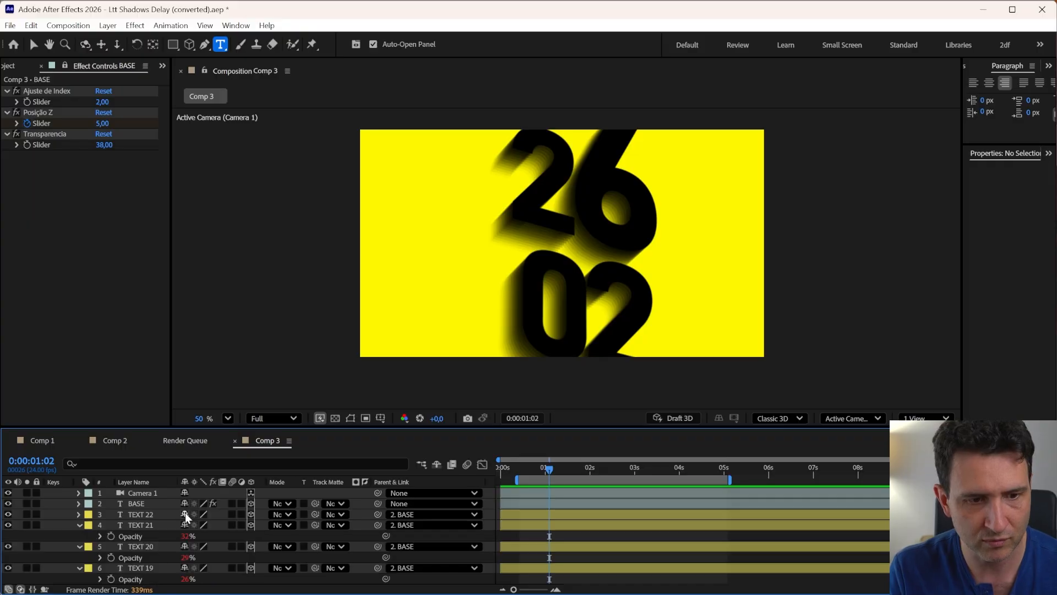
# Compare the long shadow template previews in the browser with the '26 02' animation in Comp 3
pyautogui.hotkey('alt', 'Tab')
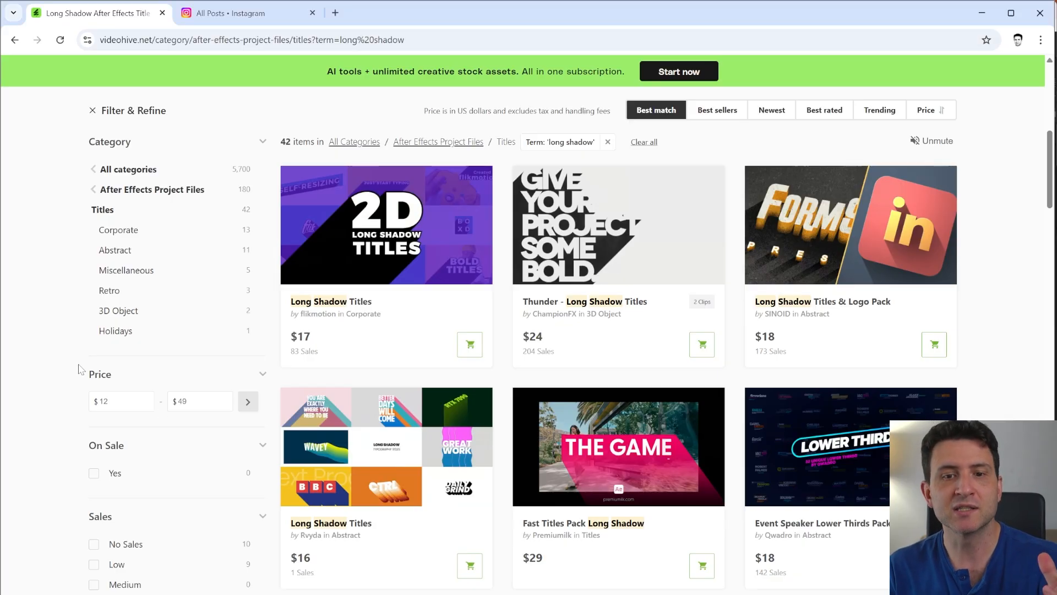
pyautogui.moveTo(577, 192)
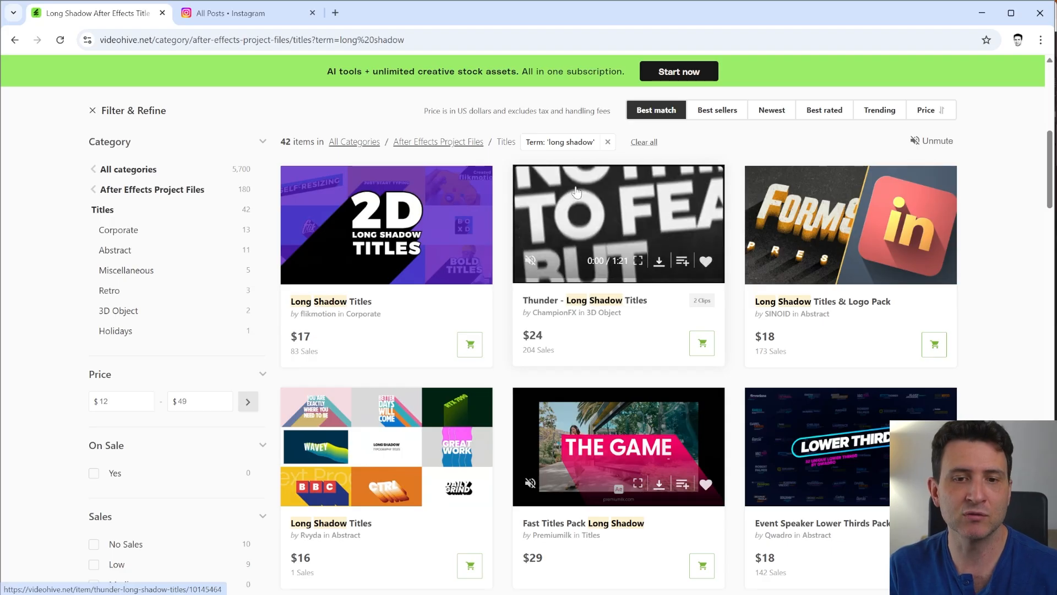
pyautogui.hotkey('alt', 'Tab')
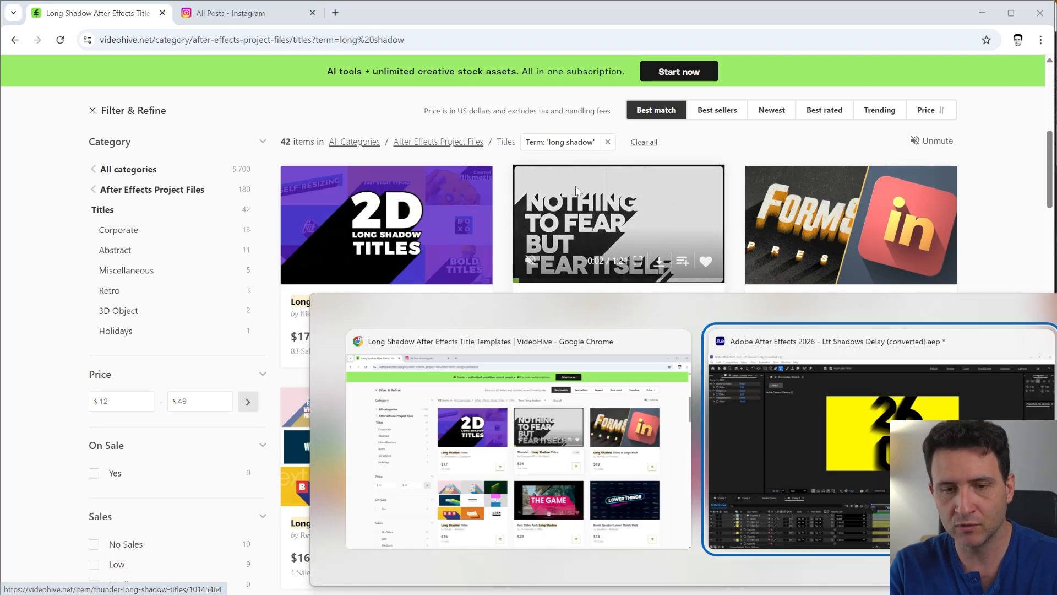
pyautogui.moveTo(543, 477); pyautogui.dragTo(598, 478)
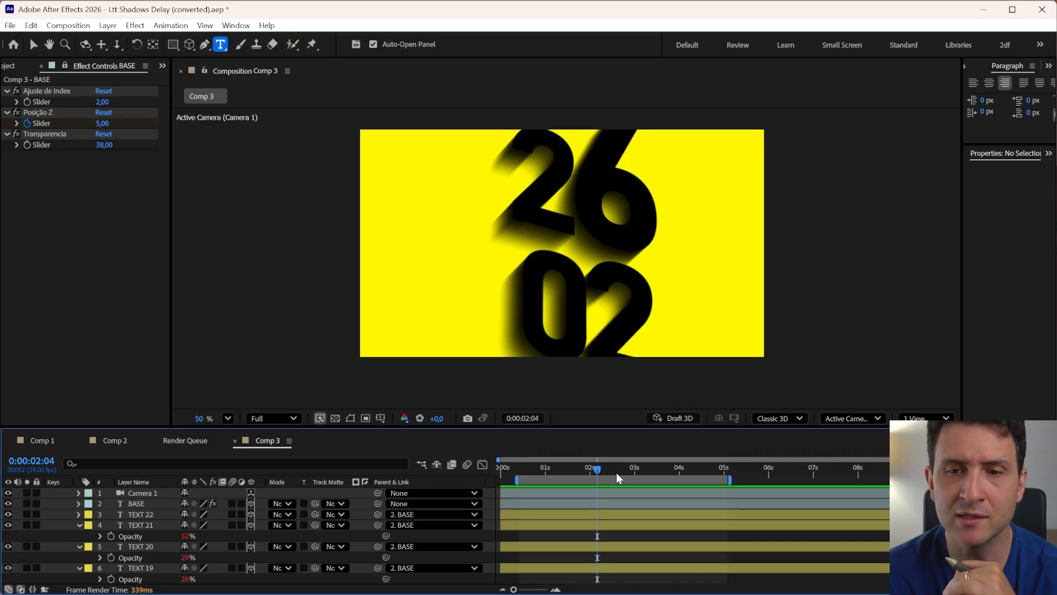
pyautogui.hotkey('alt', 'Tab')
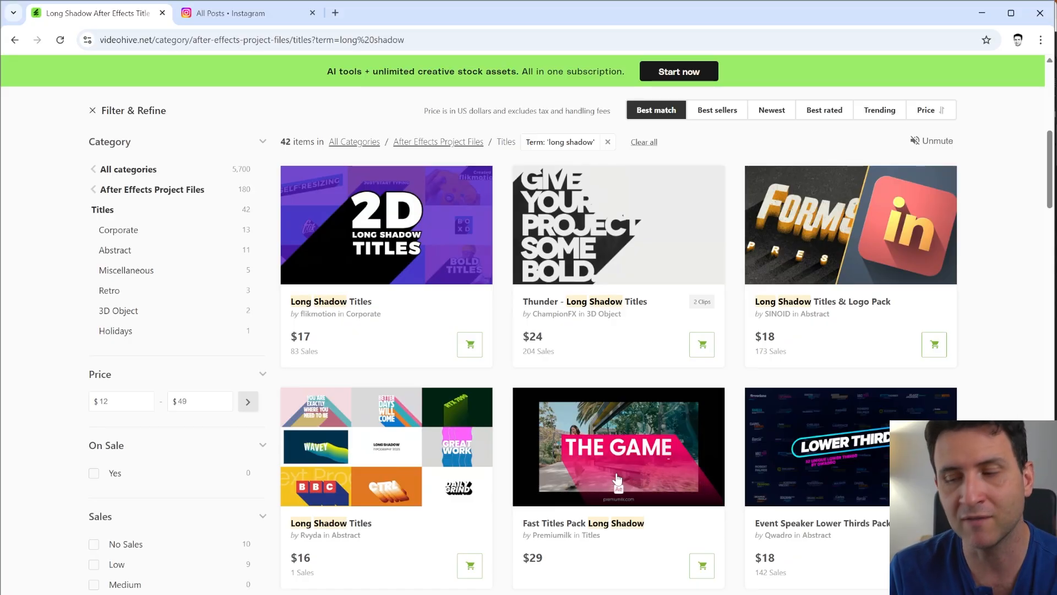
pyautogui.hotkey('alt', 'Tab')
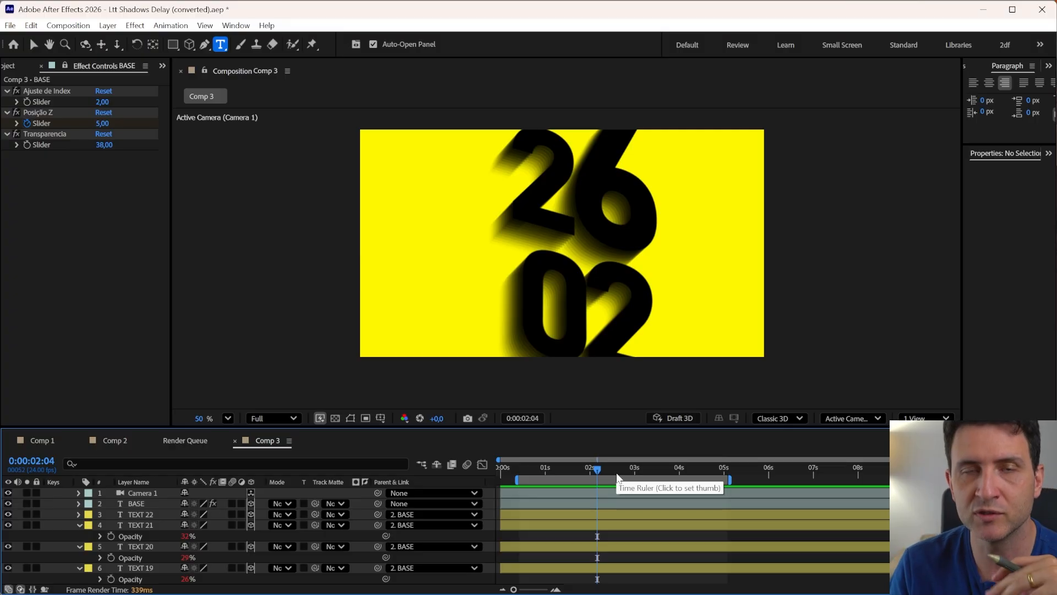